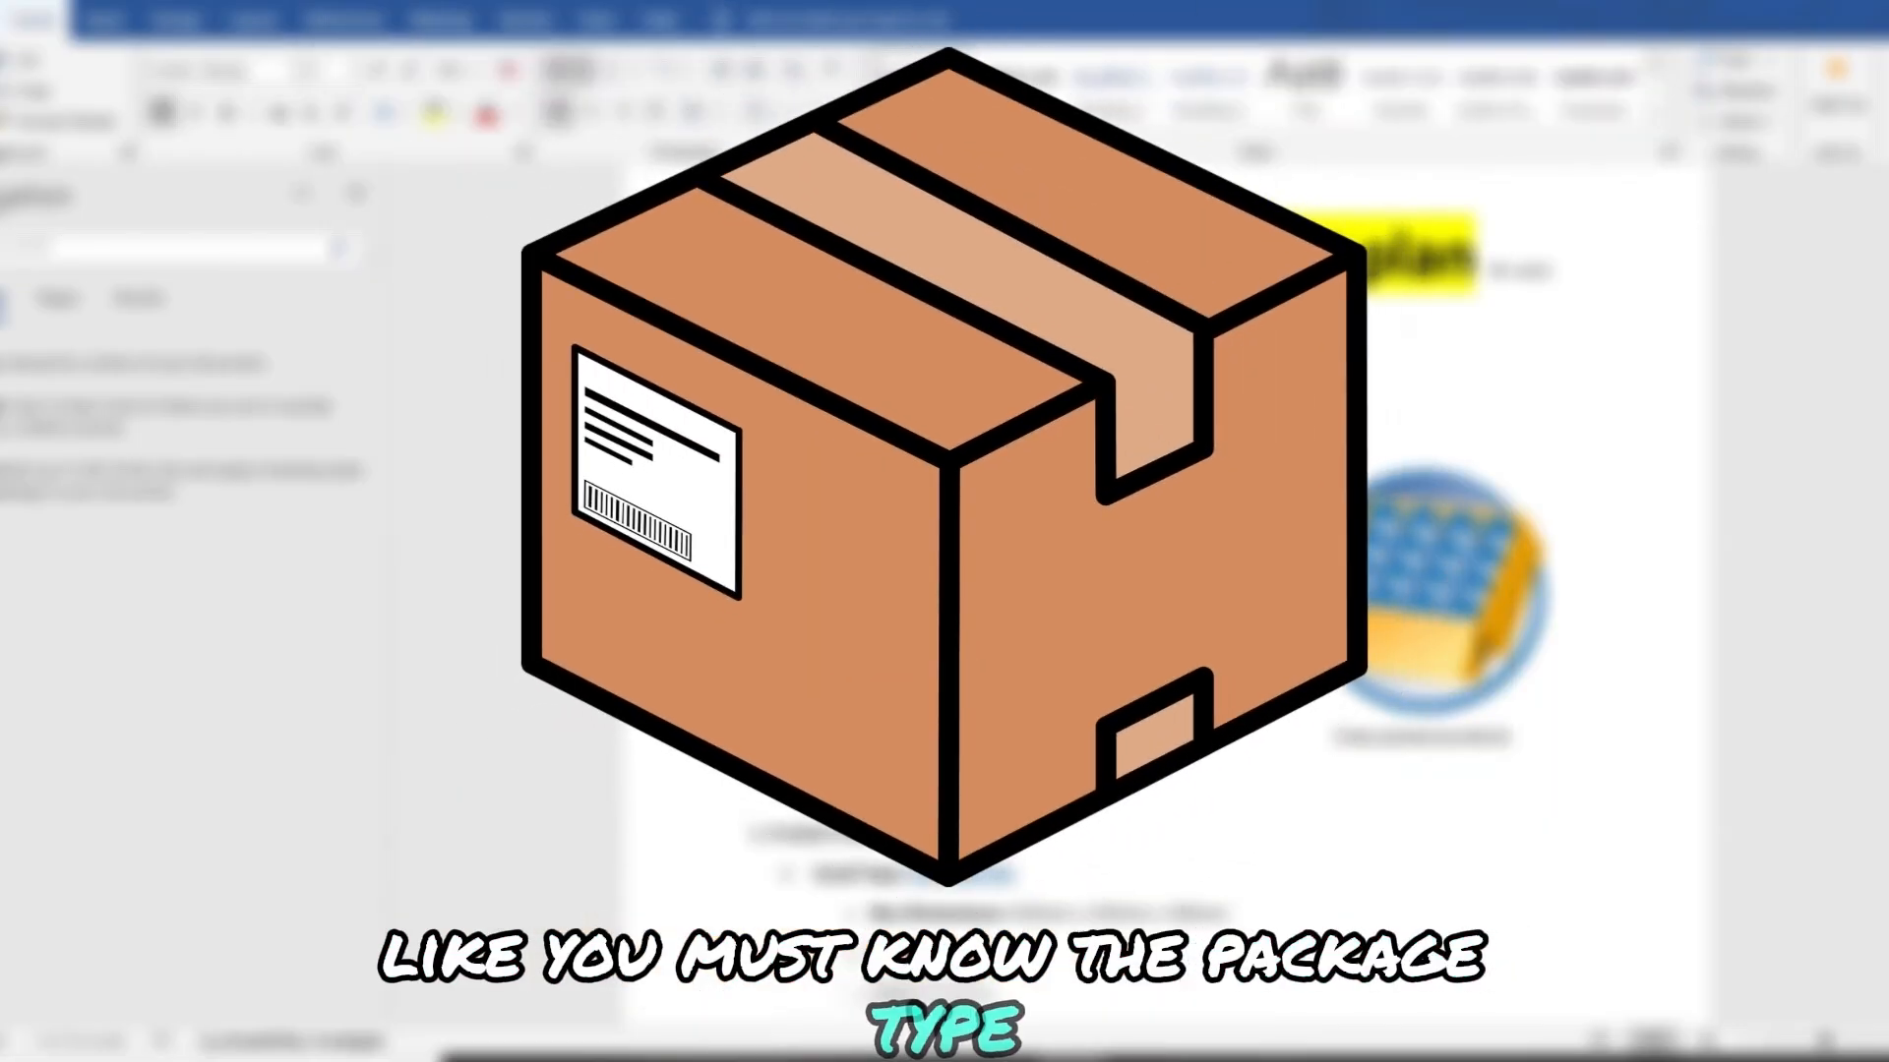
Step: Review the shipping plan document's package type, product box dimensions and weights, and both barcode entries, highlighting the Amazon Barcode line
{"action": "left_click_drag", "start_coordinate": [750, 377], "coordinate": [887, 377]}
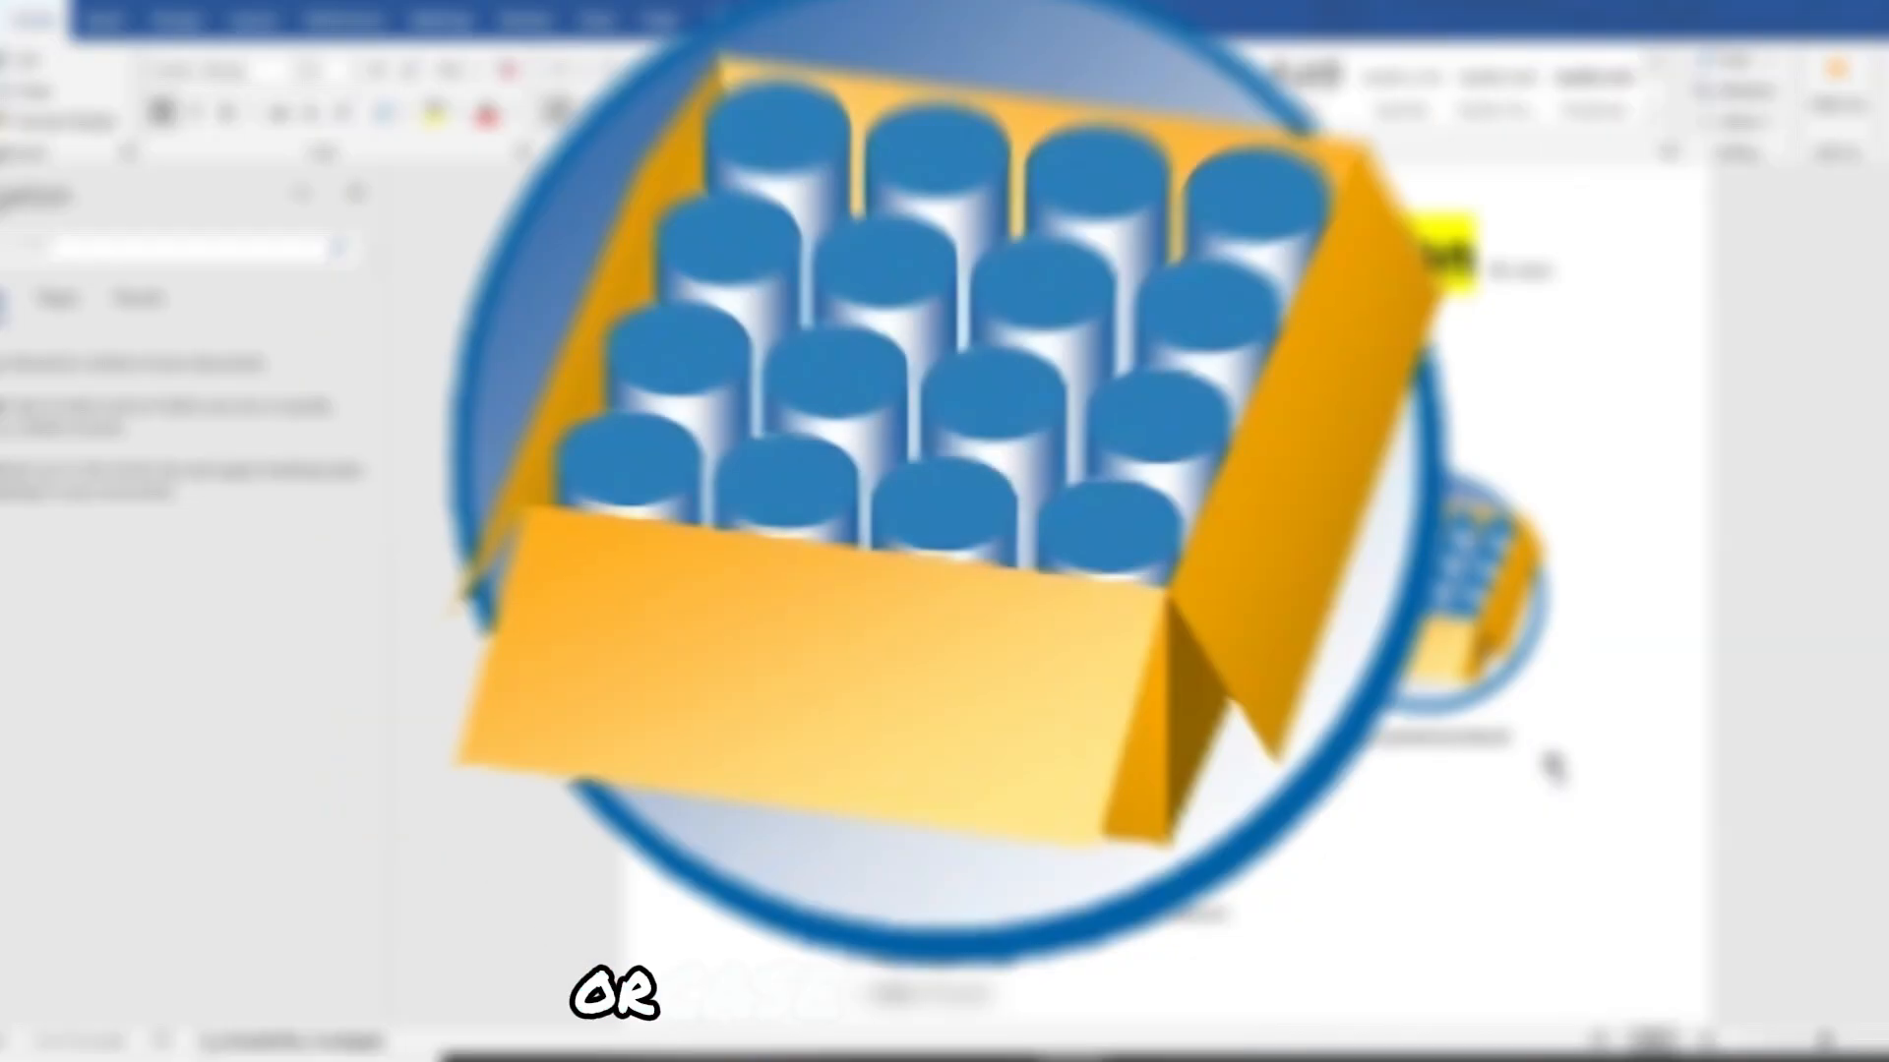
{"action": "scroll", "coordinate": [1415, 729], "scroll_direction": "down", "scroll_amount": 2}
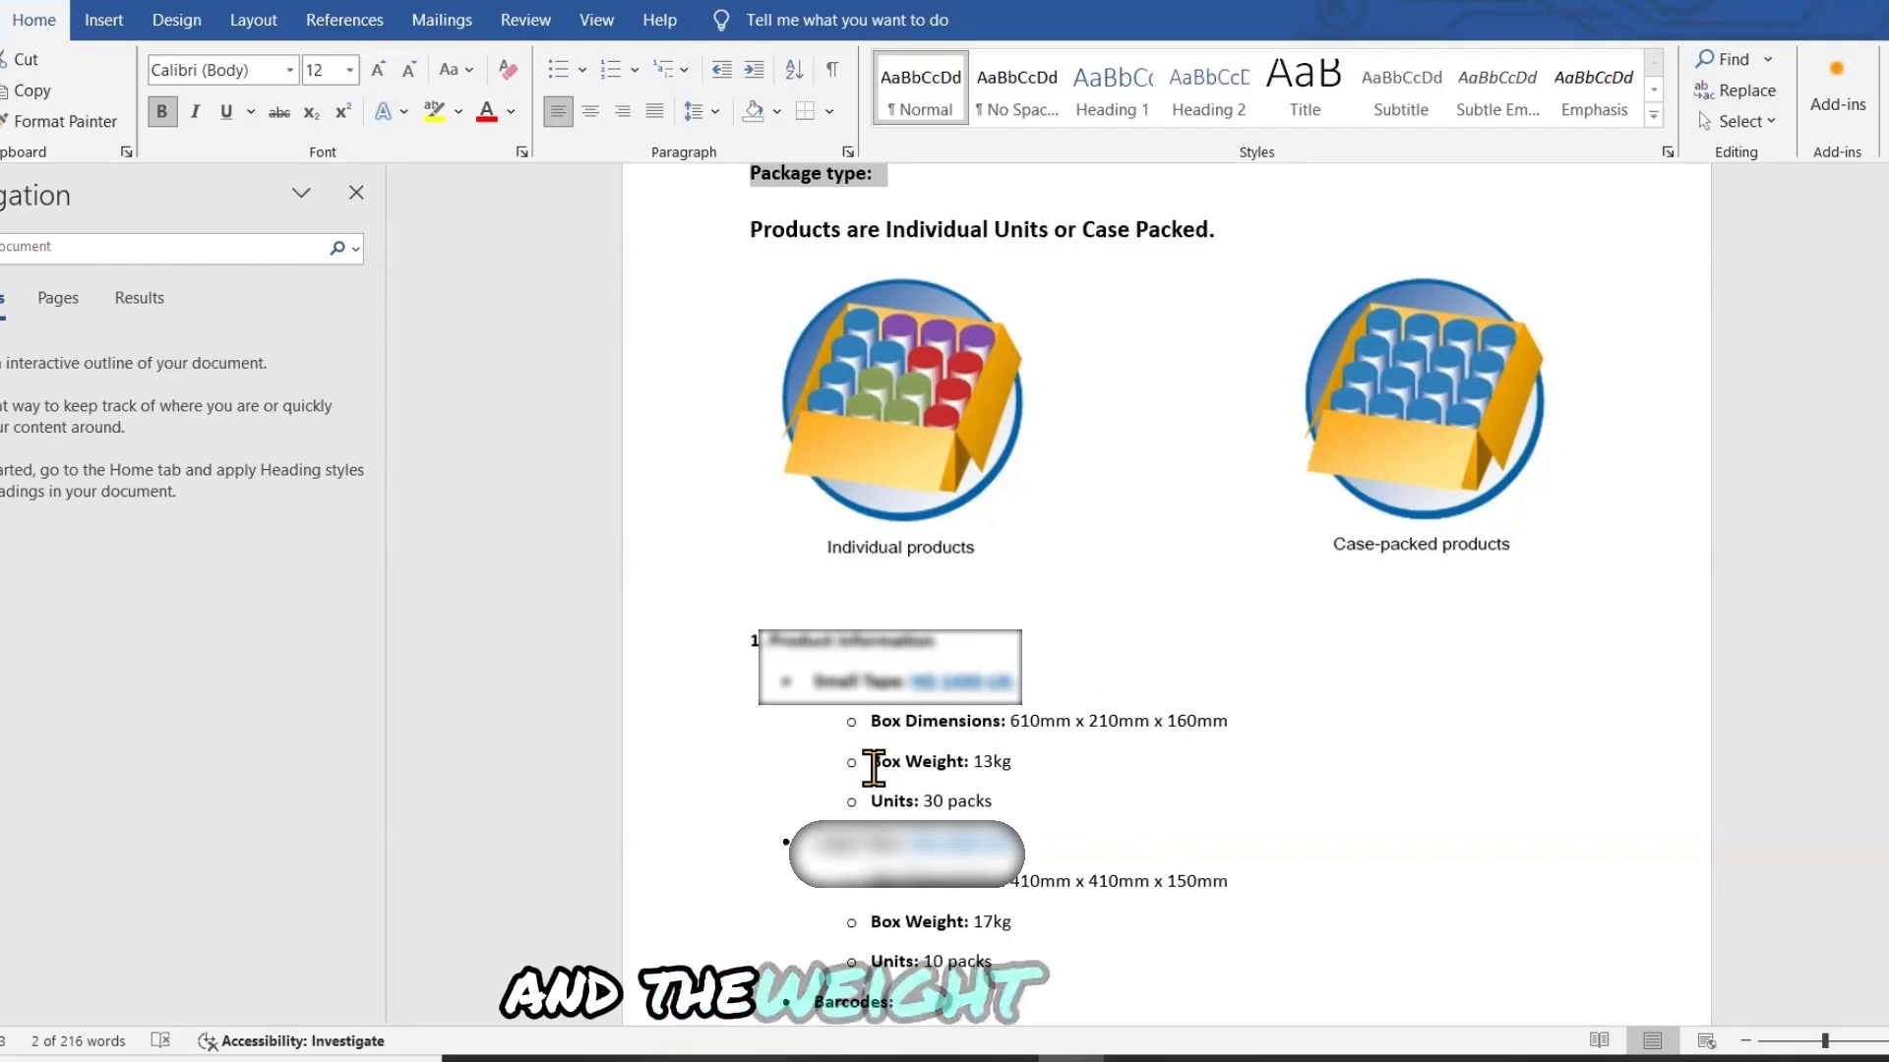
{"action": "scroll", "coordinate": [1164, 830], "scroll_direction": "down", "scroll_amount": 3}
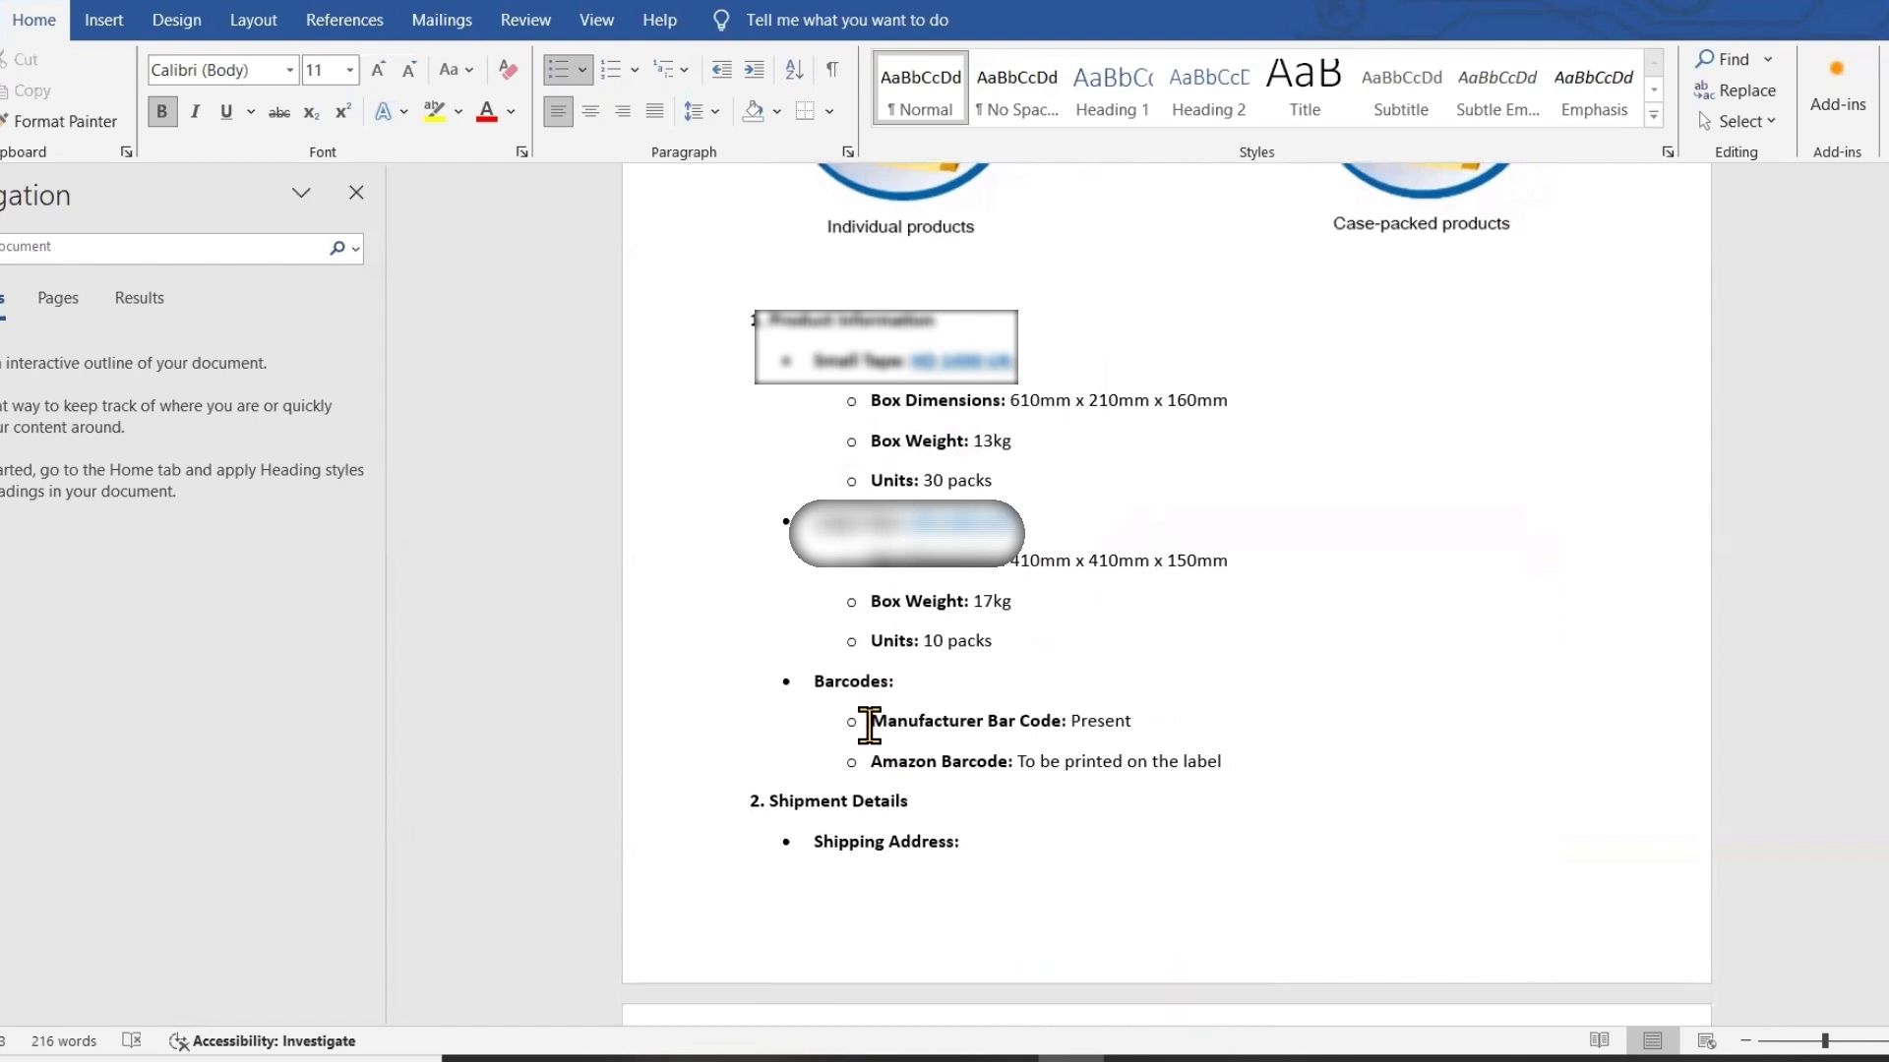
{"action": "left_click", "coordinate": [1318, 848]}
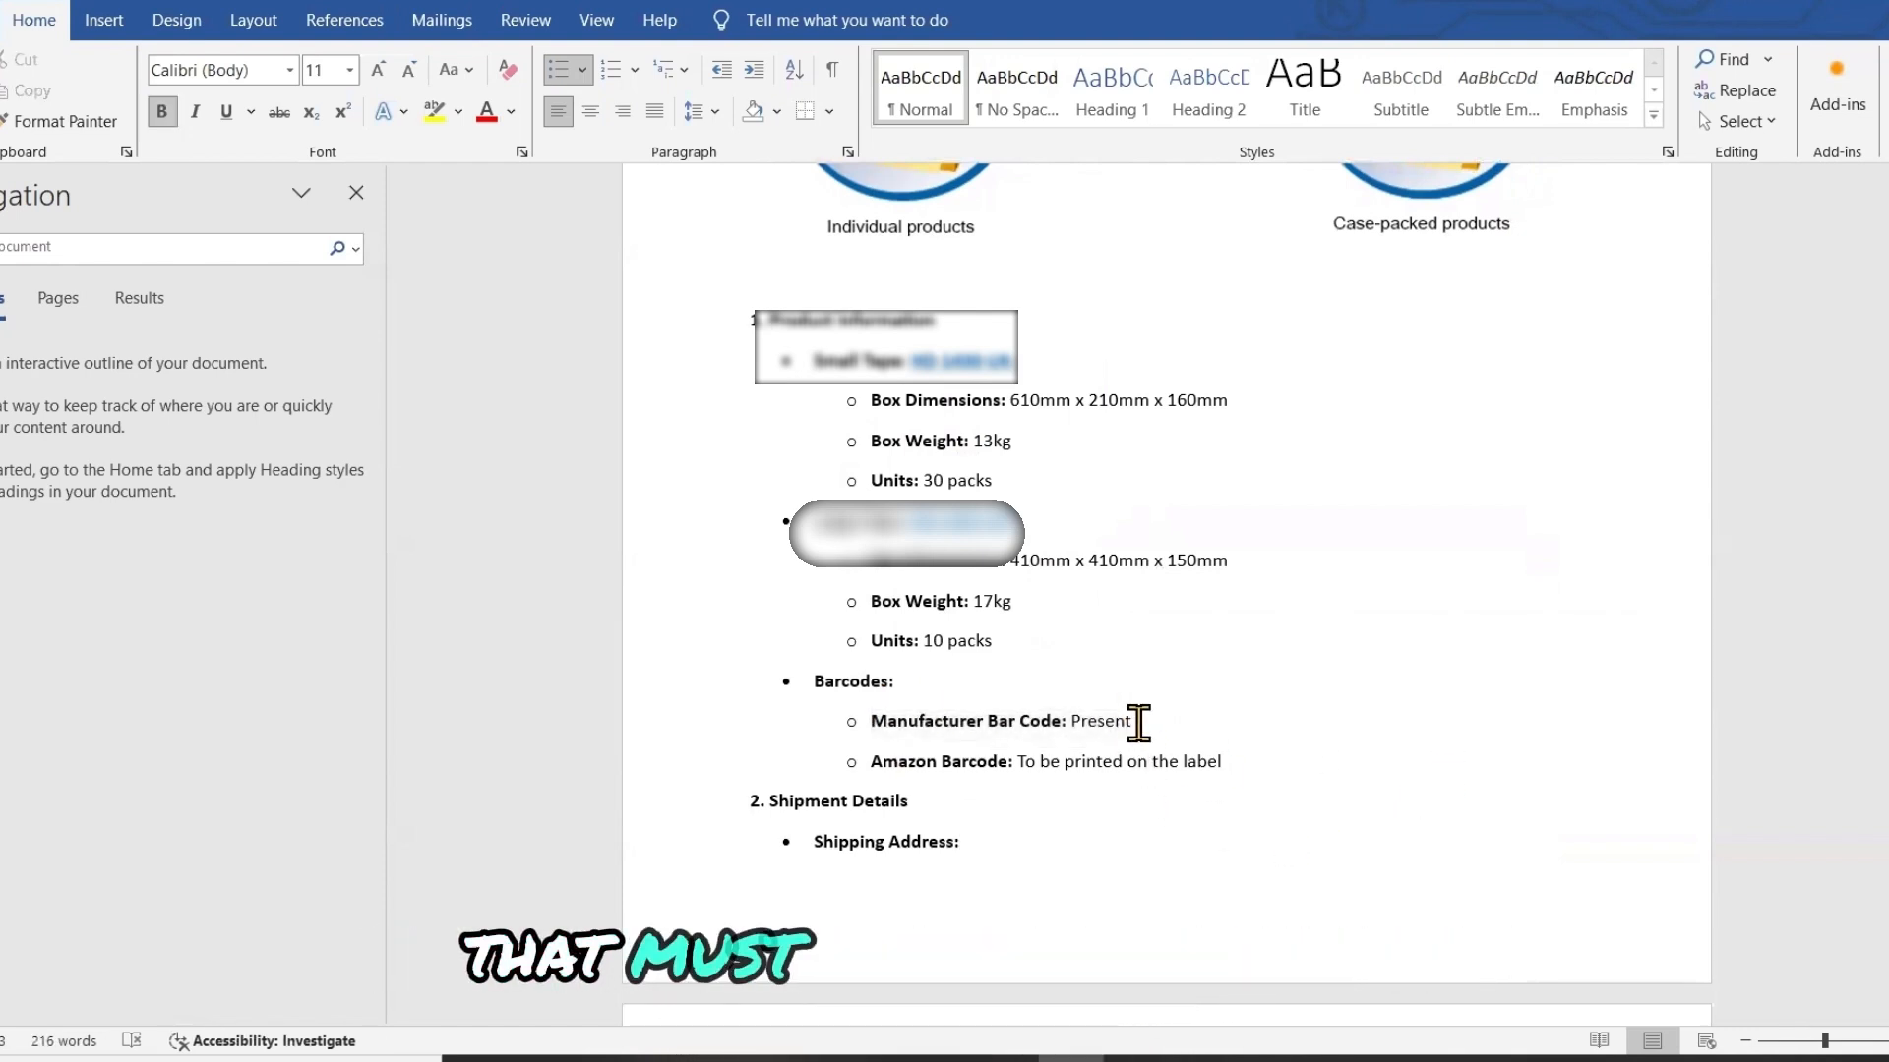
{"action": "triple_click", "coordinate": [884, 724]}
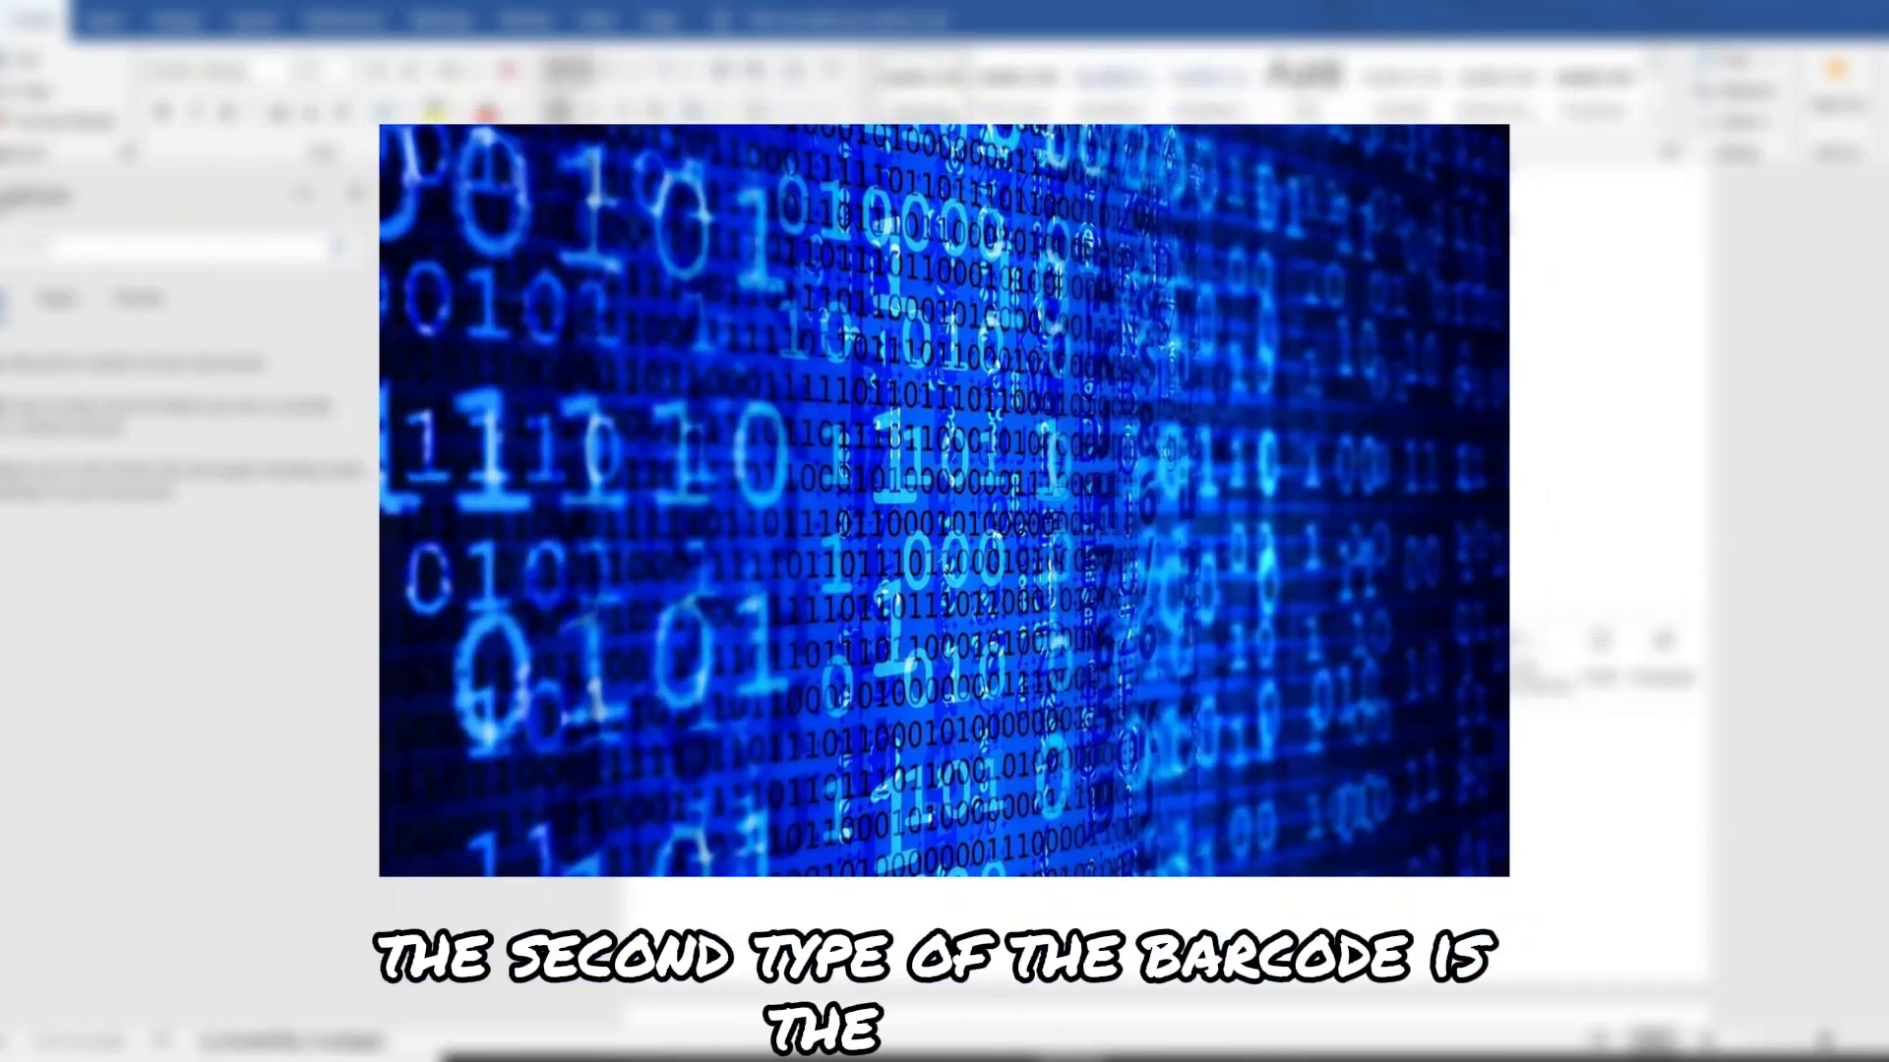
{"action": "left_click", "coordinate": [875, 763]}
{"action": "left_click_drag", "start_coordinate": [888, 774], "coordinate": [1234, 787]}
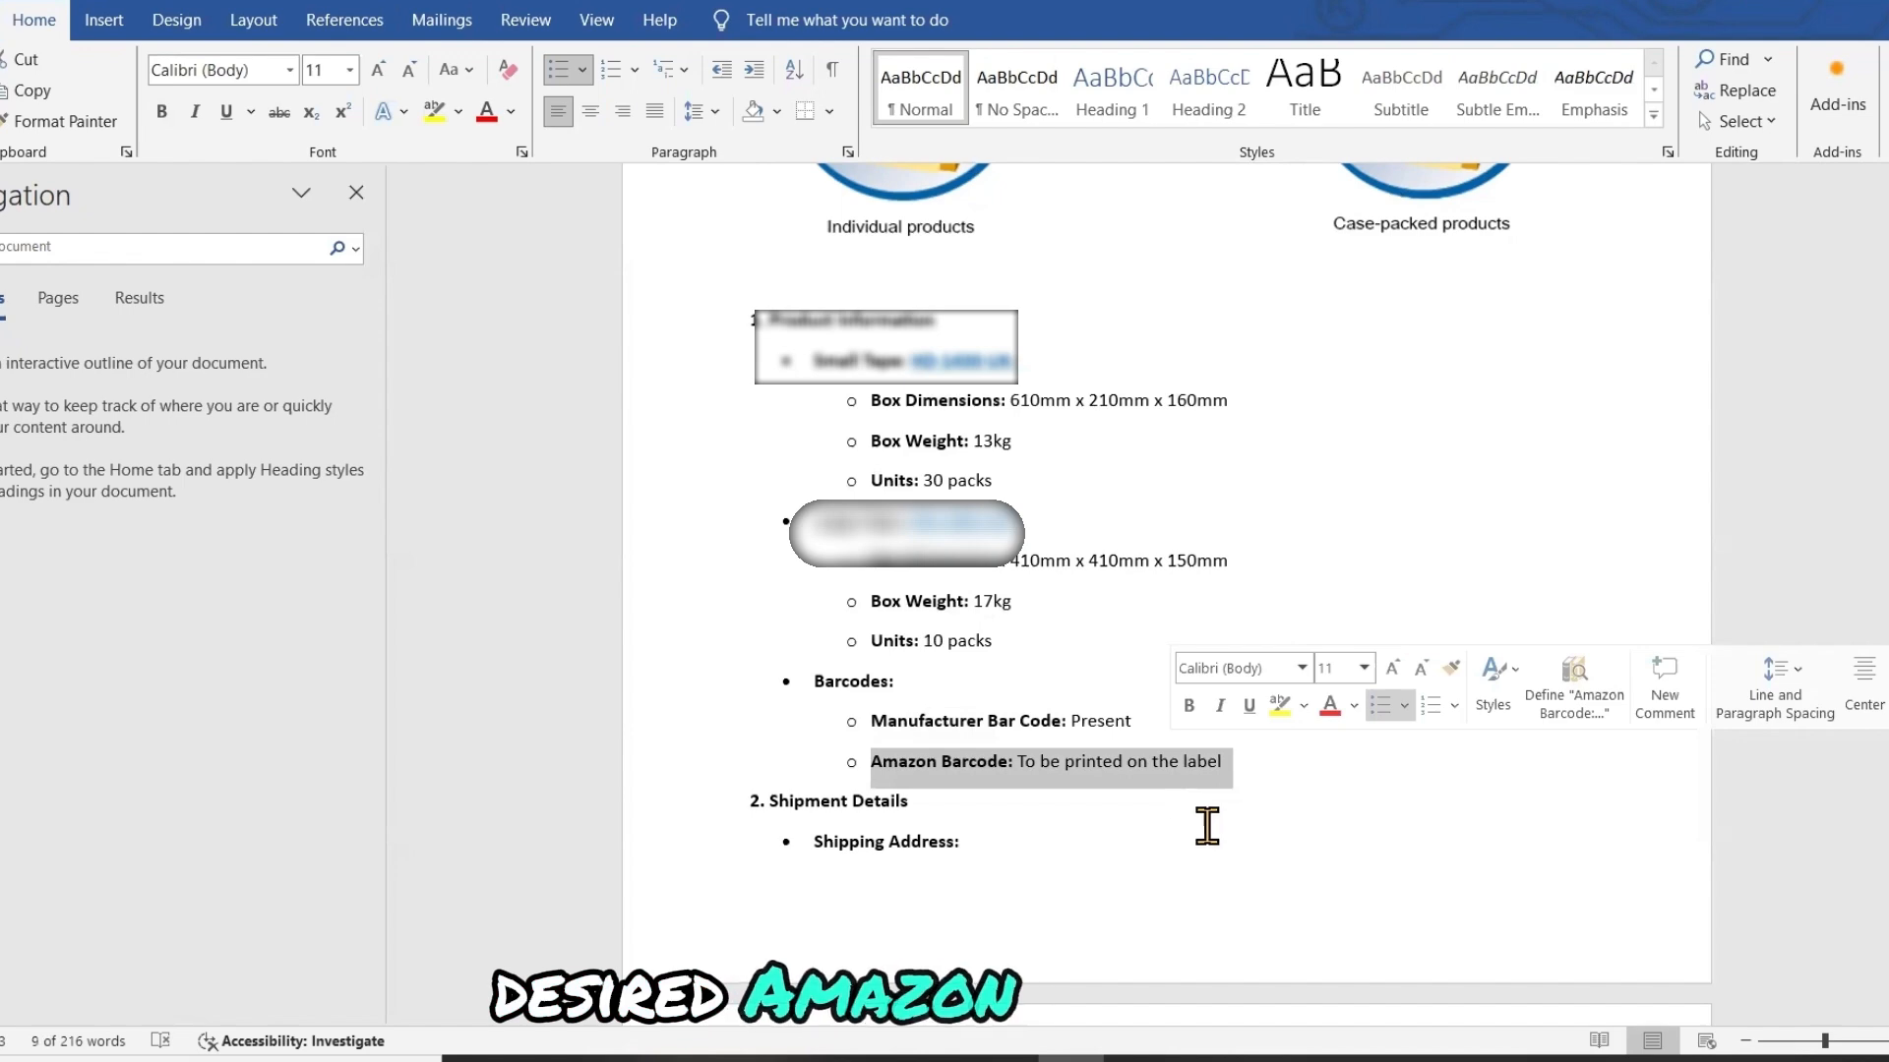
{"action": "scroll", "coordinate": [1141, 837], "scroll_direction": "down", "scroll_amount": 1}
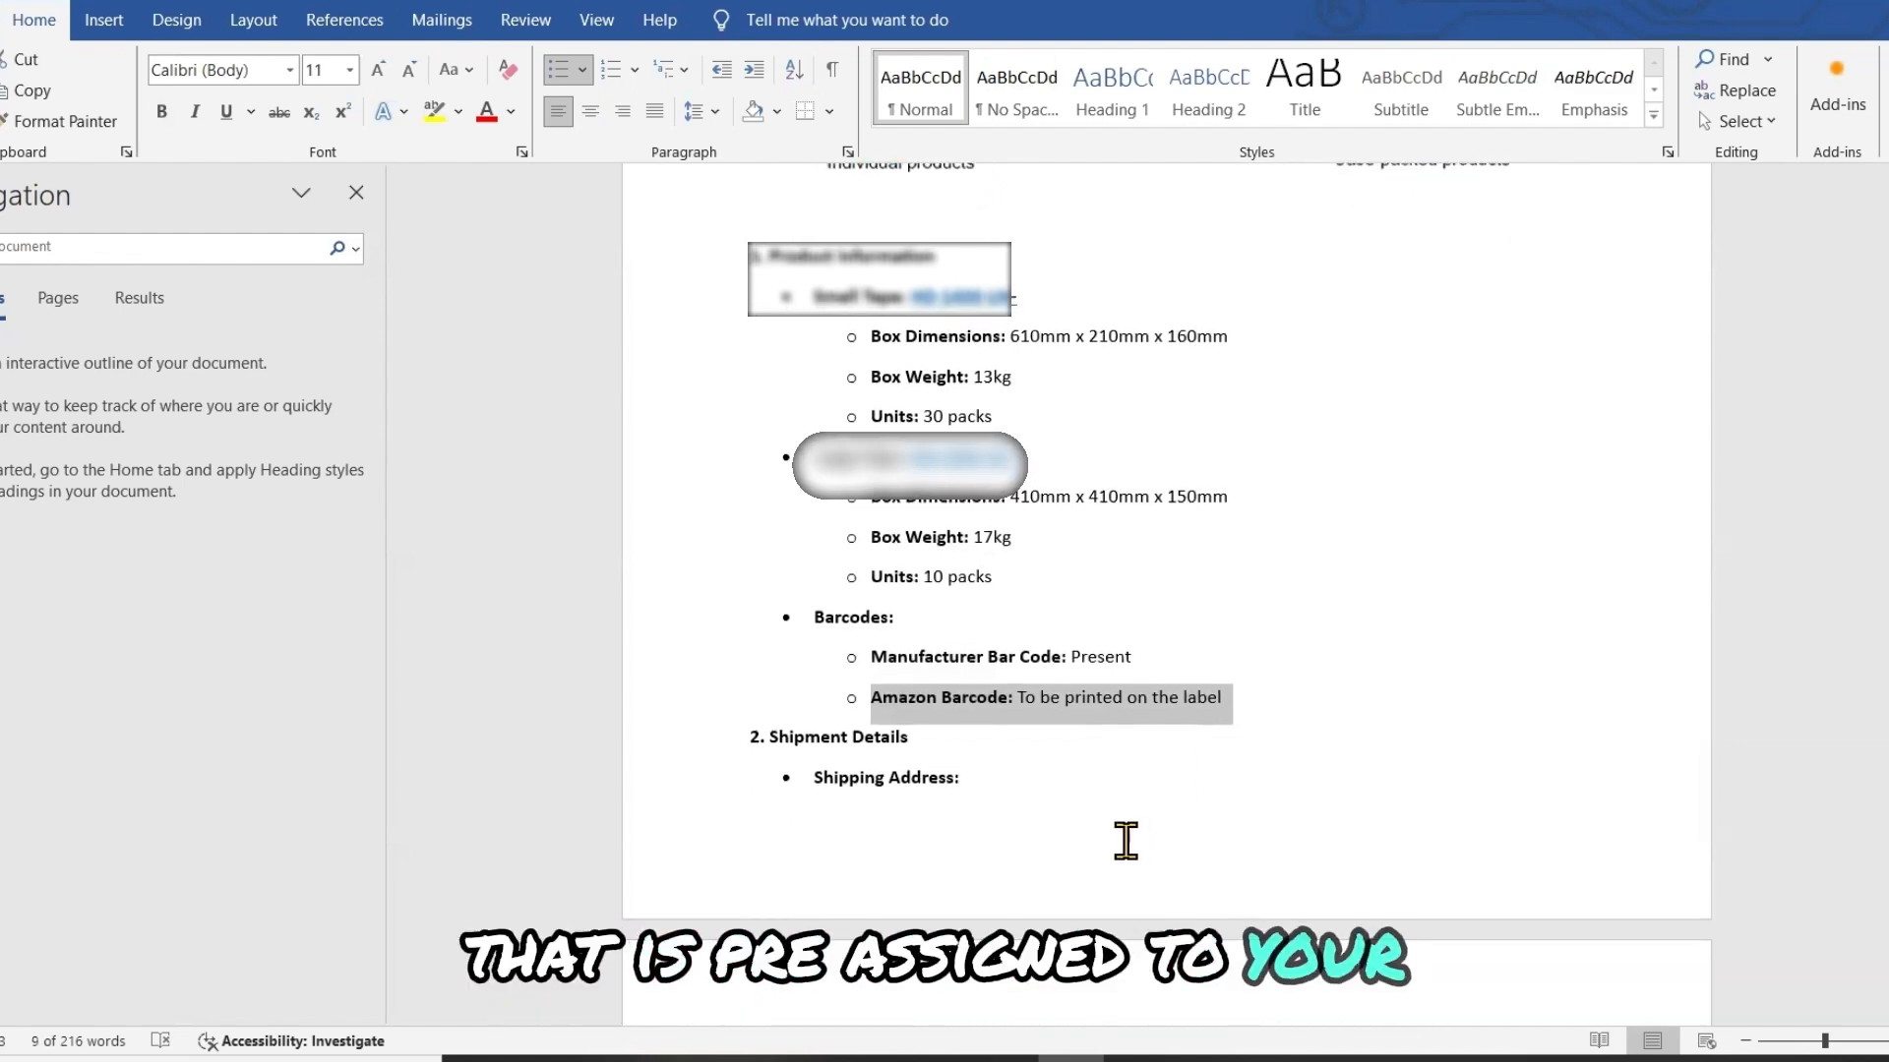
{"action": "scroll", "coordinate": [999, 846], "scroll_direction": "down", "scroll_amount": 1}
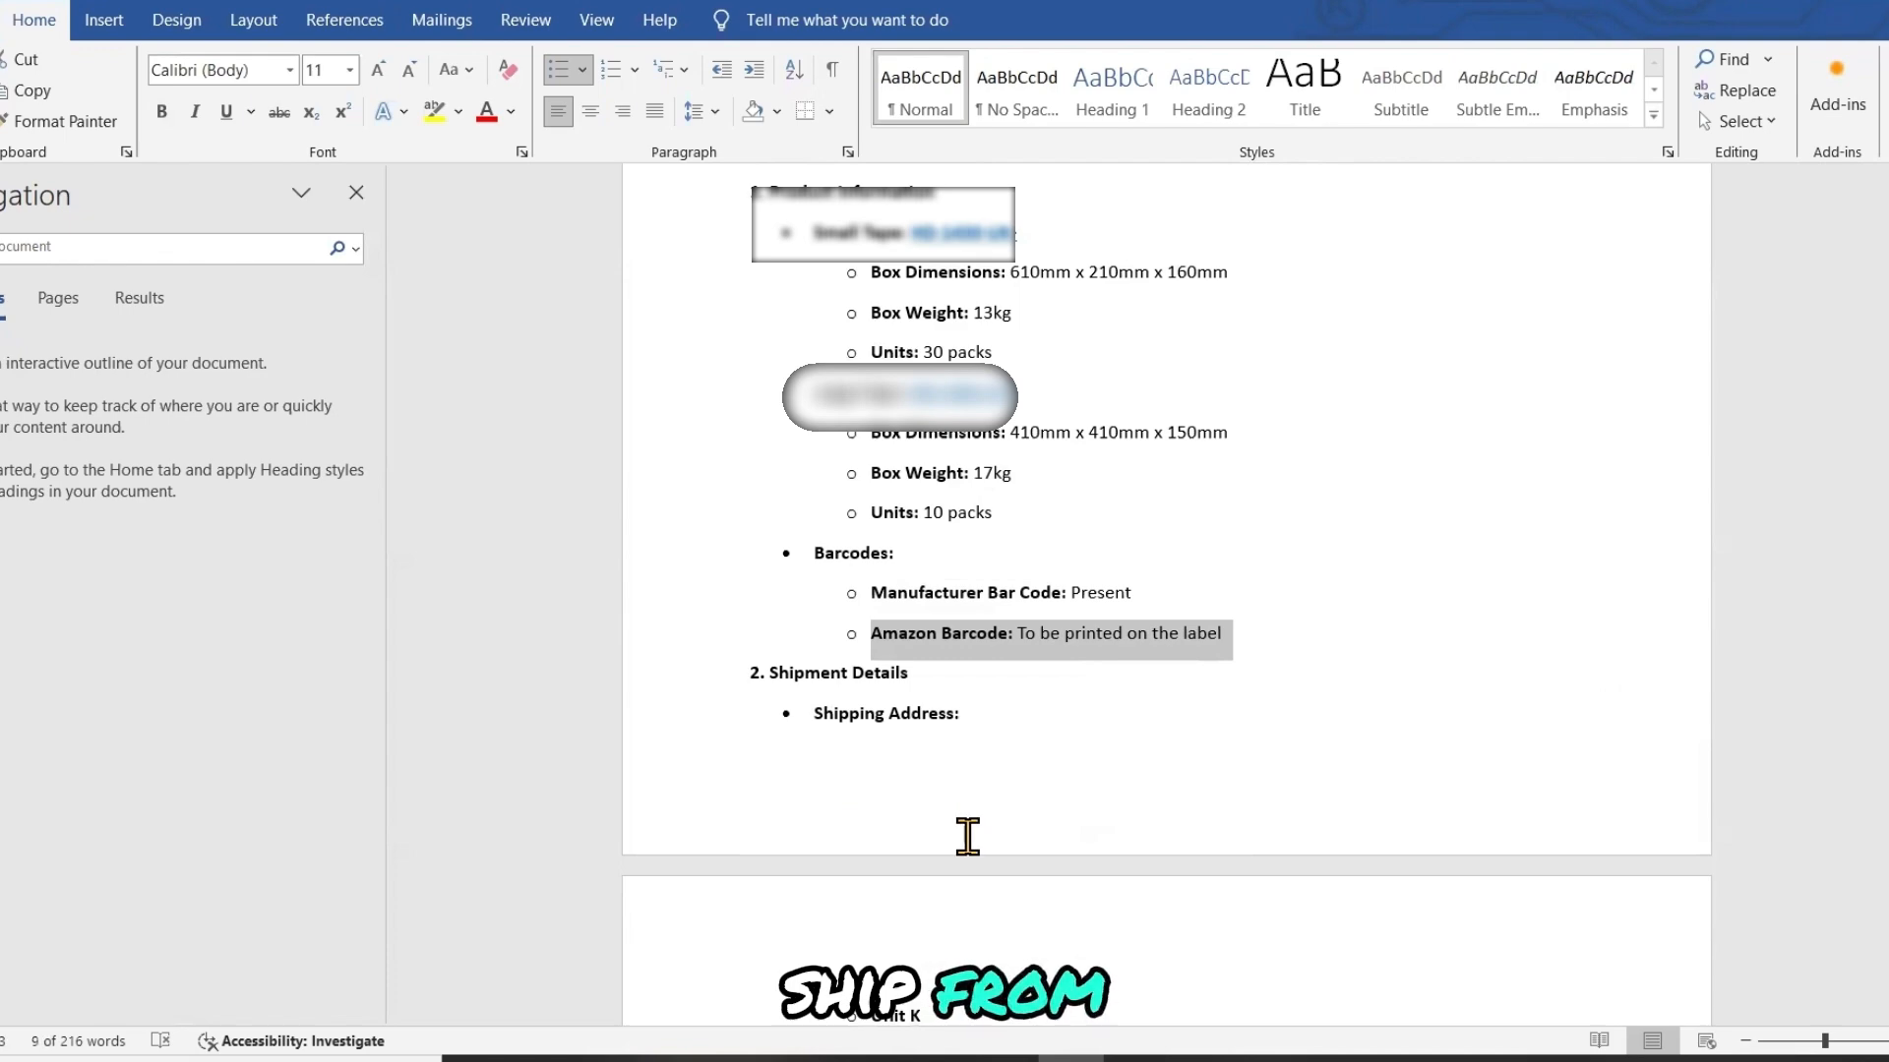
Step: Review the shipping plan's ship-from address, carrier, label printing and shipment breakdown sections, highlighting the Carrier line
{"action": "scroll", "coordinate": [967, 836], "scroll_direction": "down", "scroll_amount": 5}
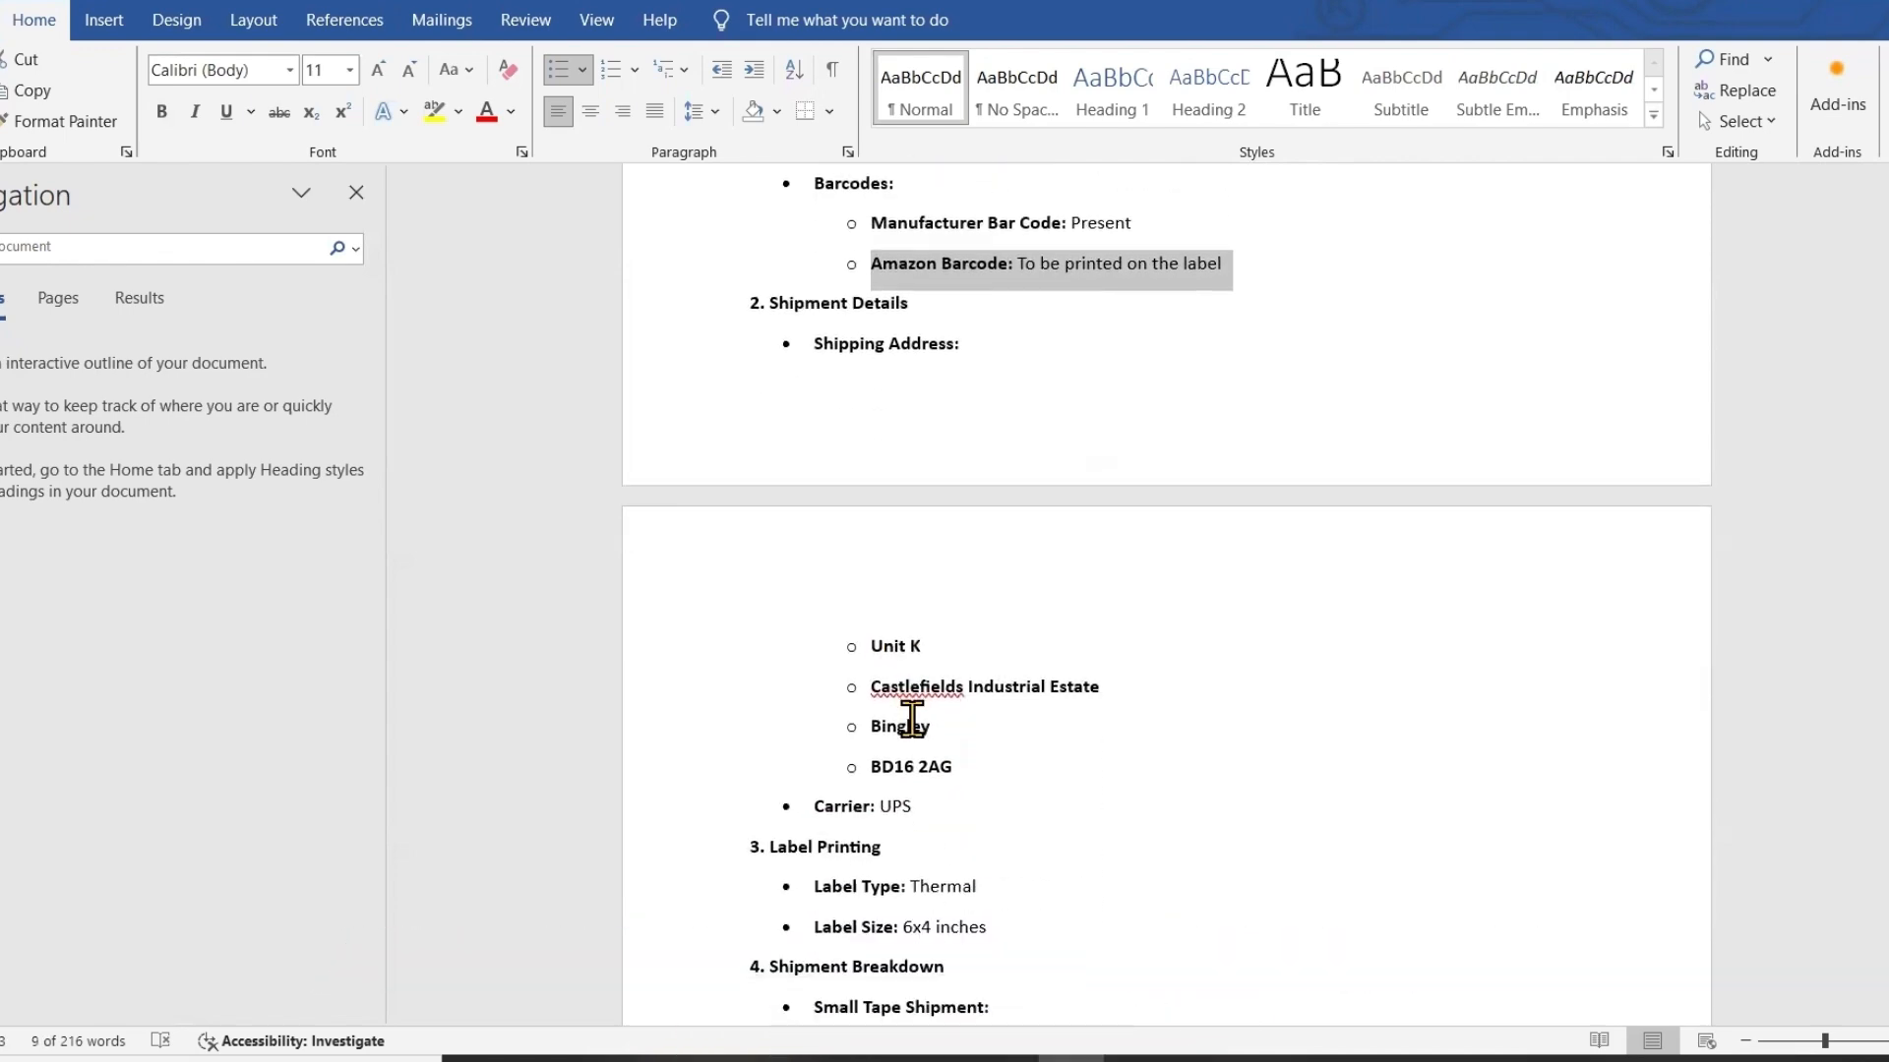
{"action": "scroll", "coordinate": [912, 720], "scroll_direction": "down", "scroll_amount": 2}
{"action": "left_click_drag", "start_coordinate": [816, 664], "coordinate": [930, 678]}
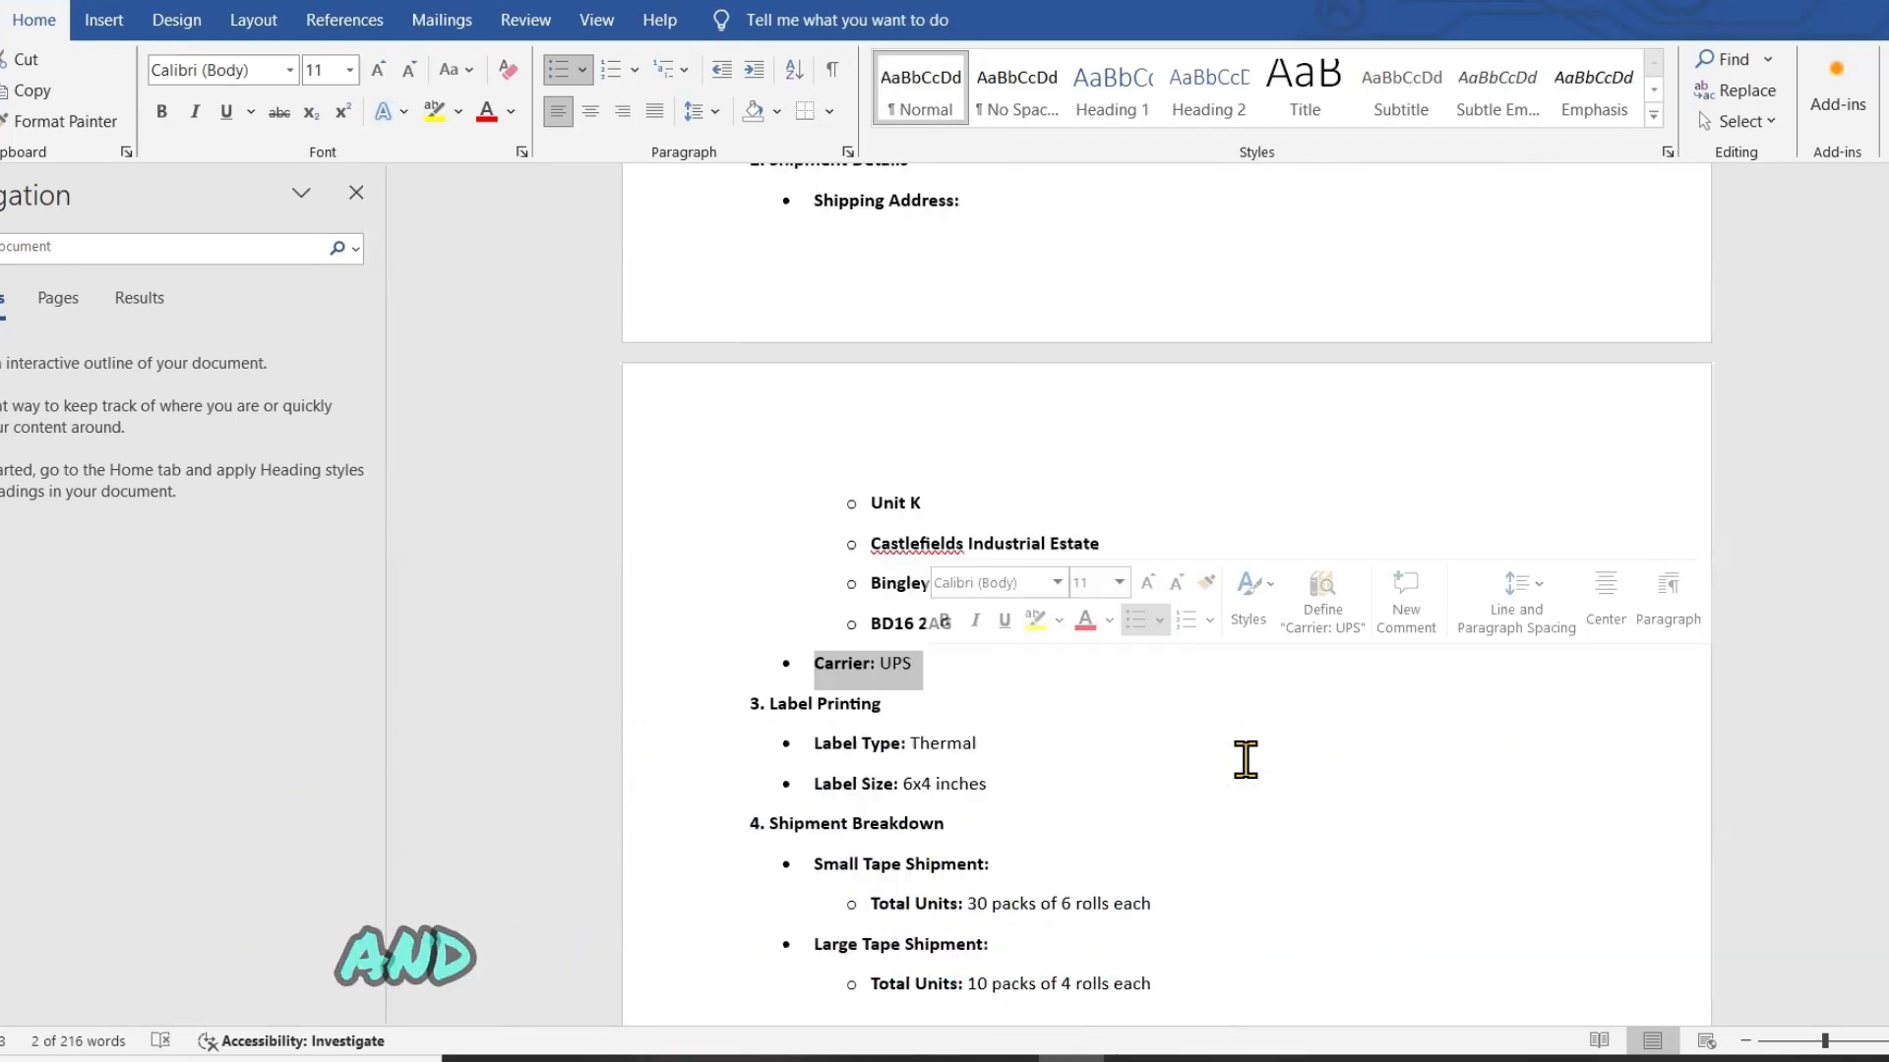
{"action": "scroll", "coordinate": [941, 394], "scroll_direction": "up", "scroll_amount": 3}
{"action": "scroll", "coordinate": [939, 393], "scroll_direction": "up", "scroll_amount": 4}
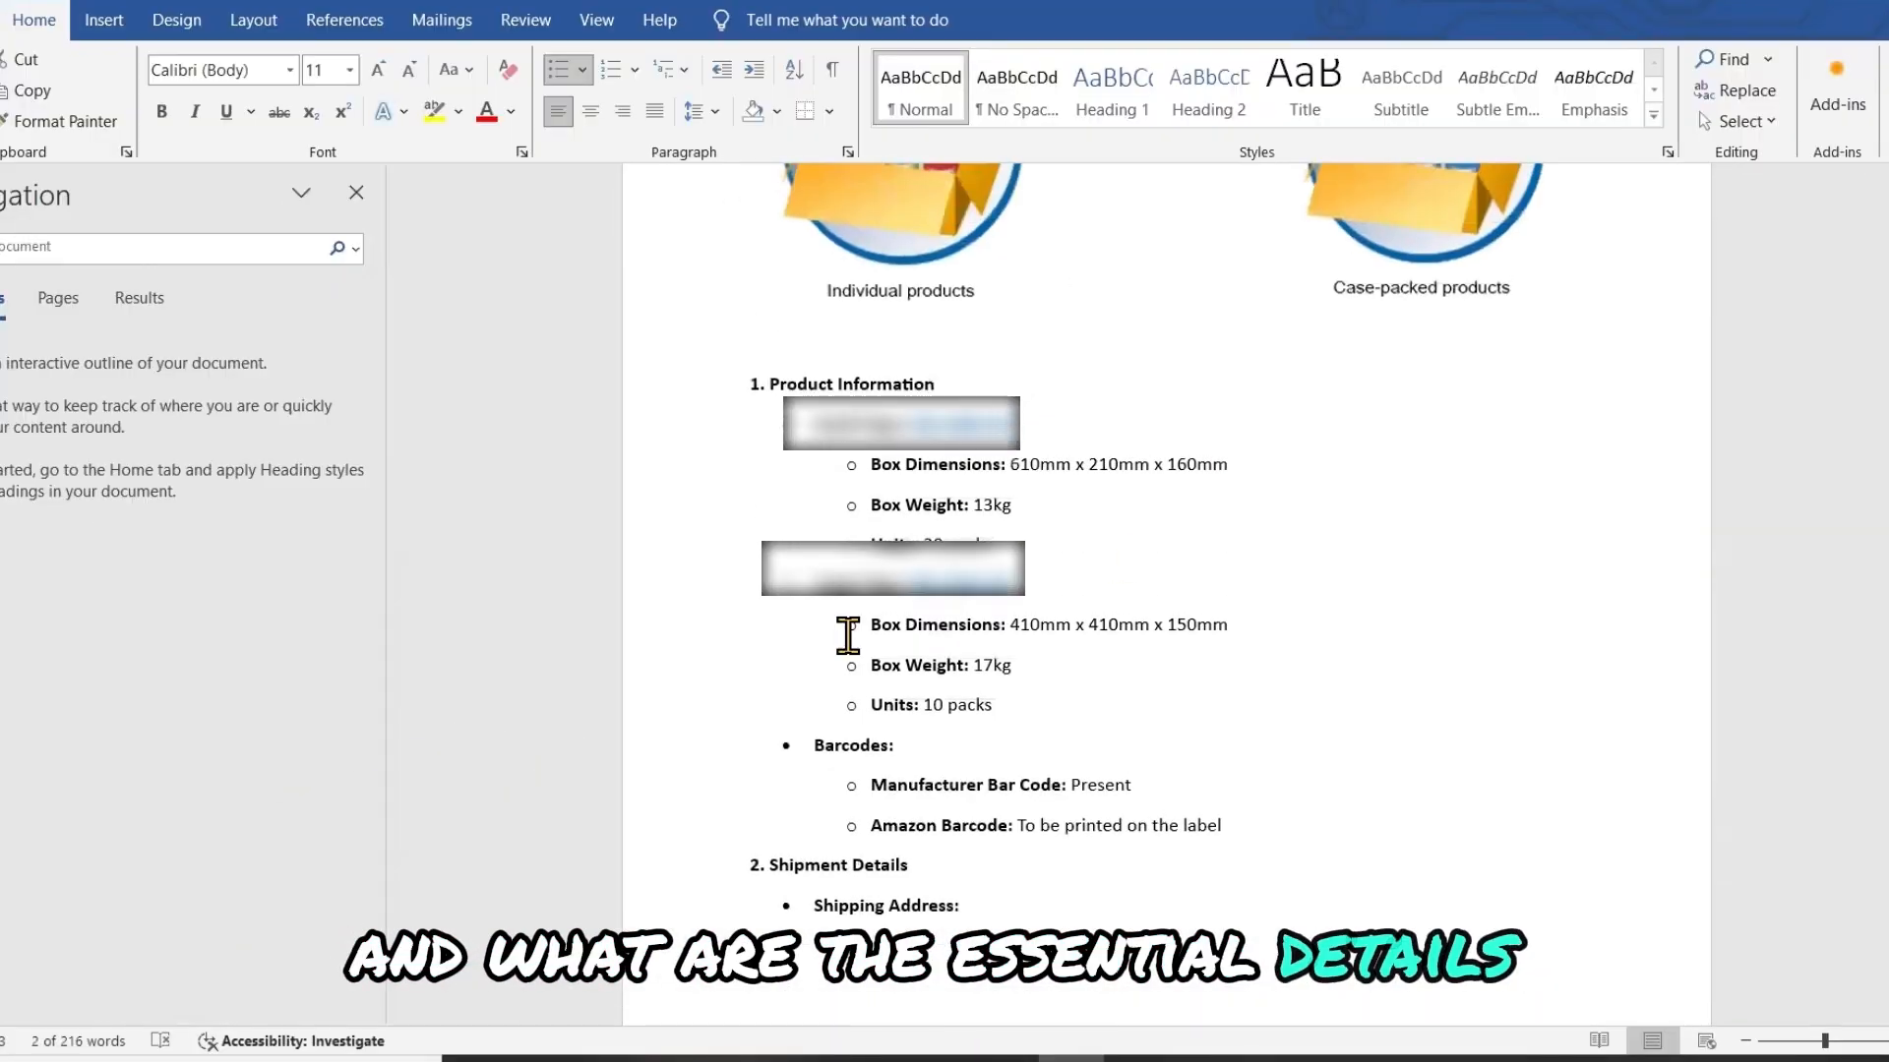
{"action": "scroll", "coordinate": [1083, 689], "scroll_direction": "down", "scroll_amount": 5}
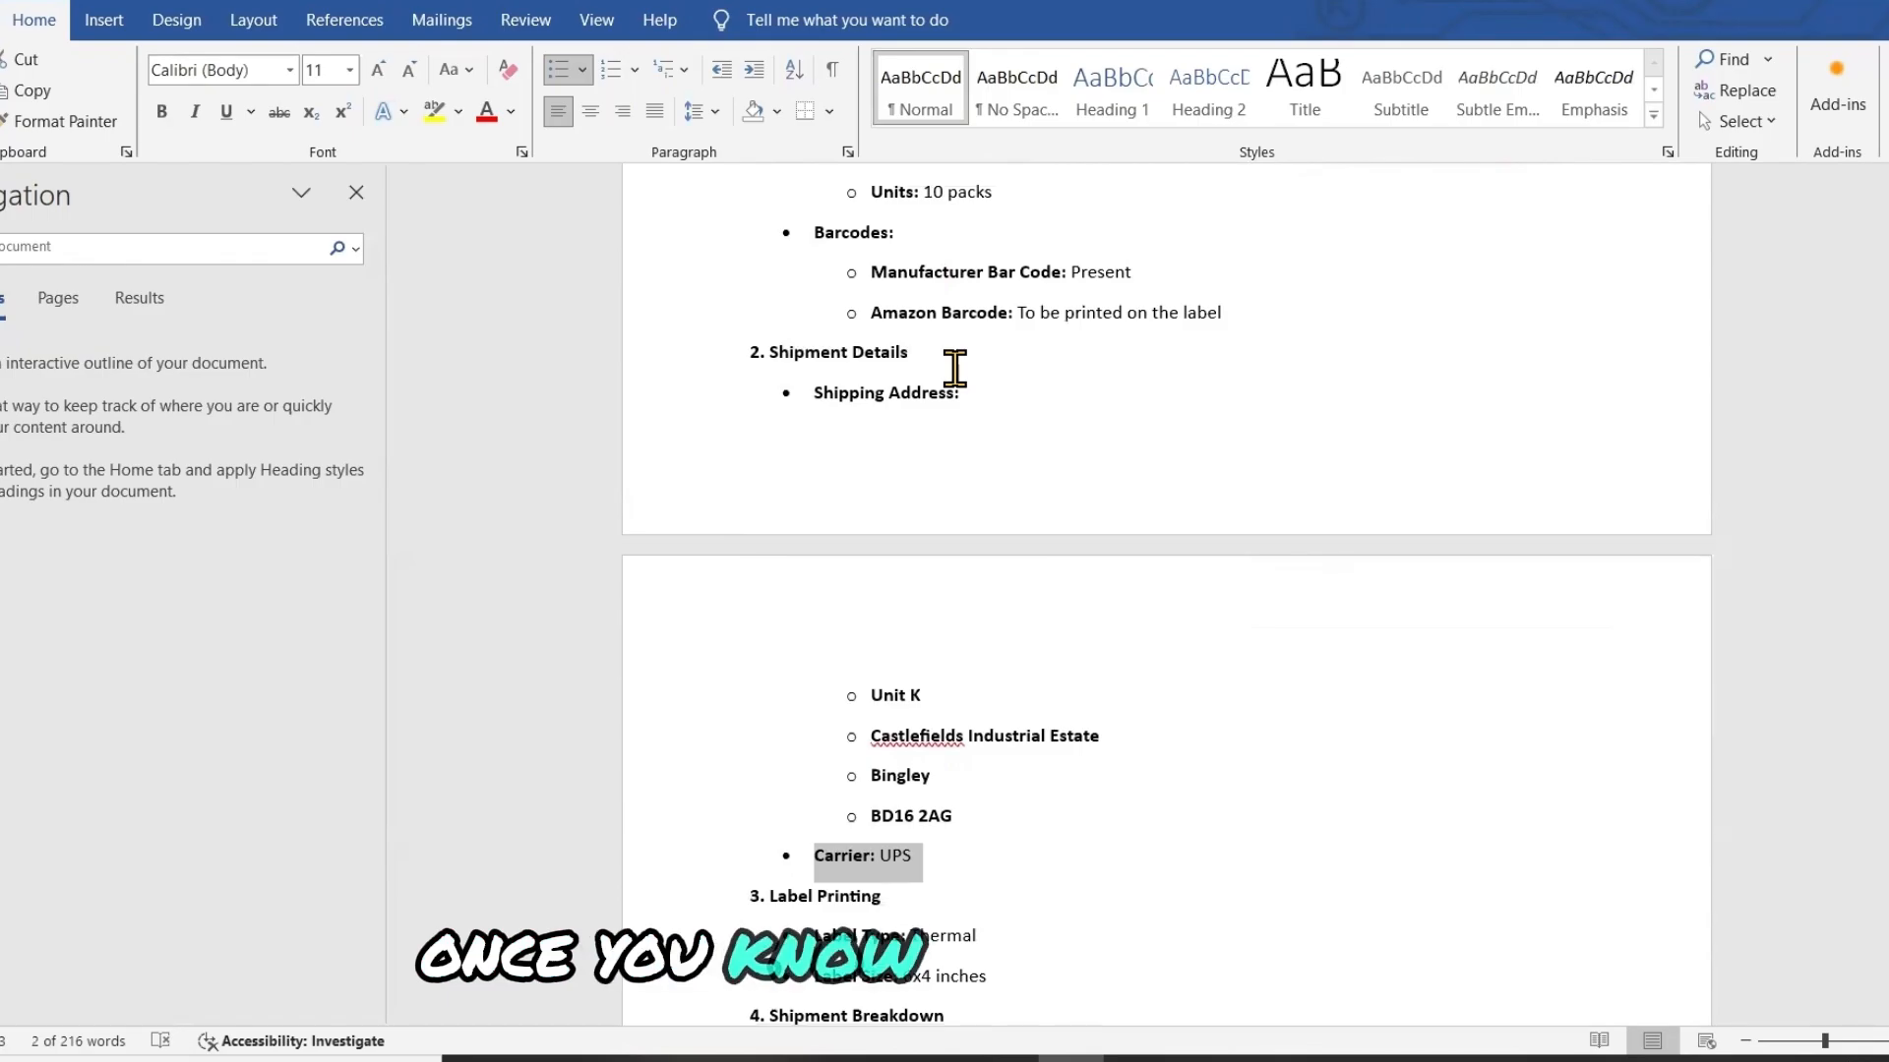
{"action": "scroll", "coordinate": [946, 591], "scroll_direction": "down", "scroll_amount": 1}
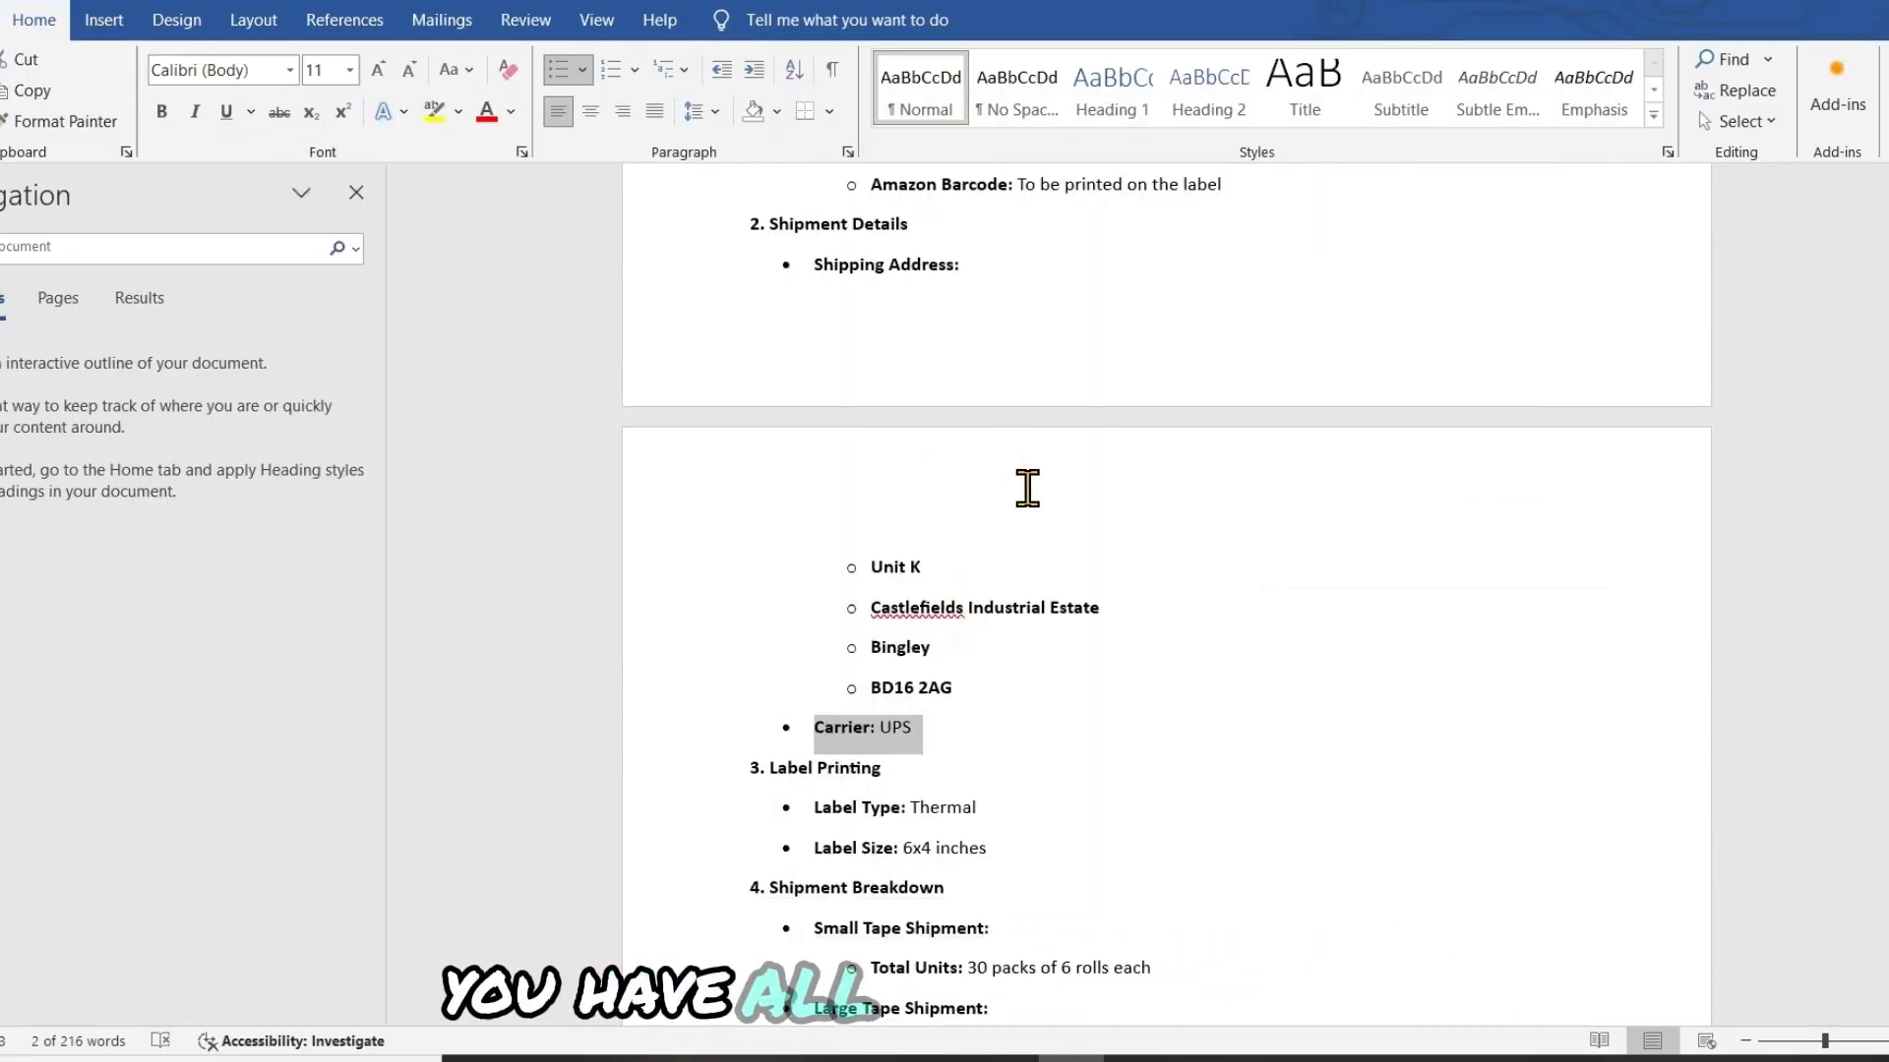
{"action": "scroll", "coordinate": [1027, 489], "scroll_direction": "down", "scroll_amount": 1}
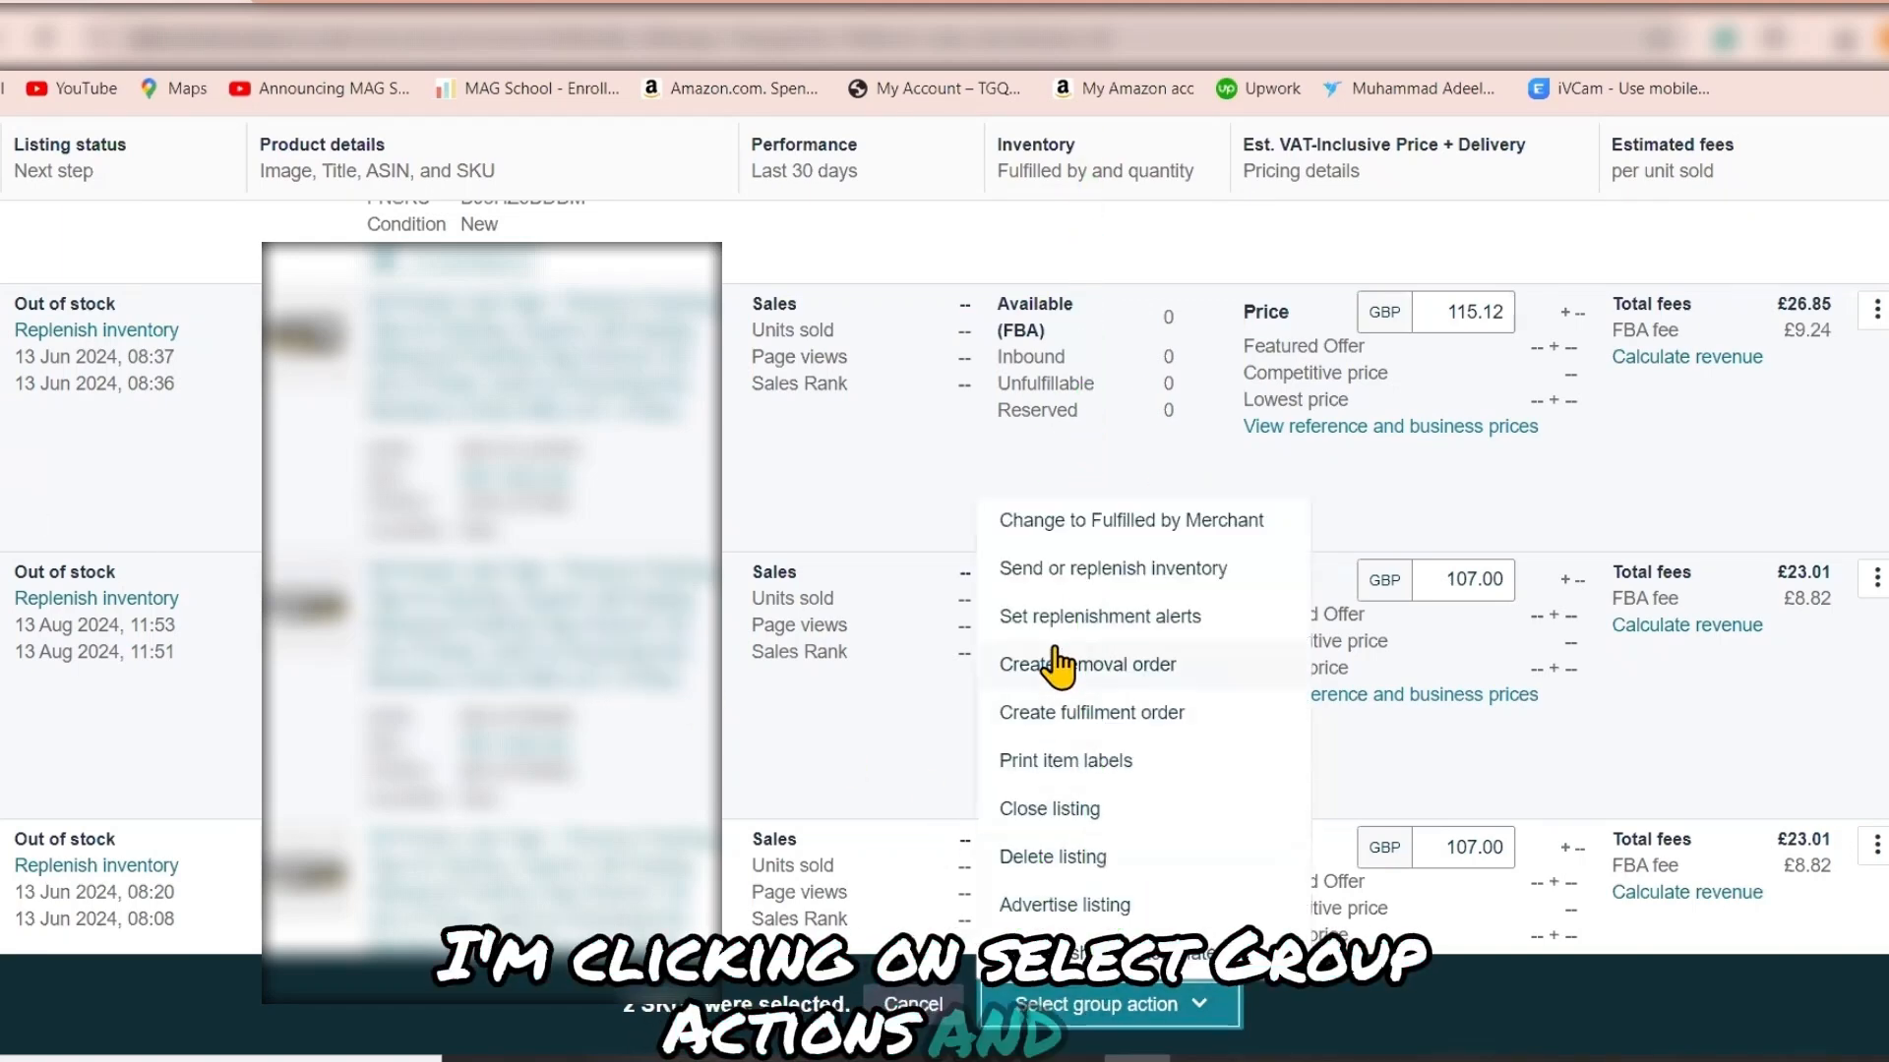
Step: In Amazon Seller Central, start a Send or replenish inventory workflow for the two selected SKUs
{"action": "left_click", "coordinate": [1065, 575]}
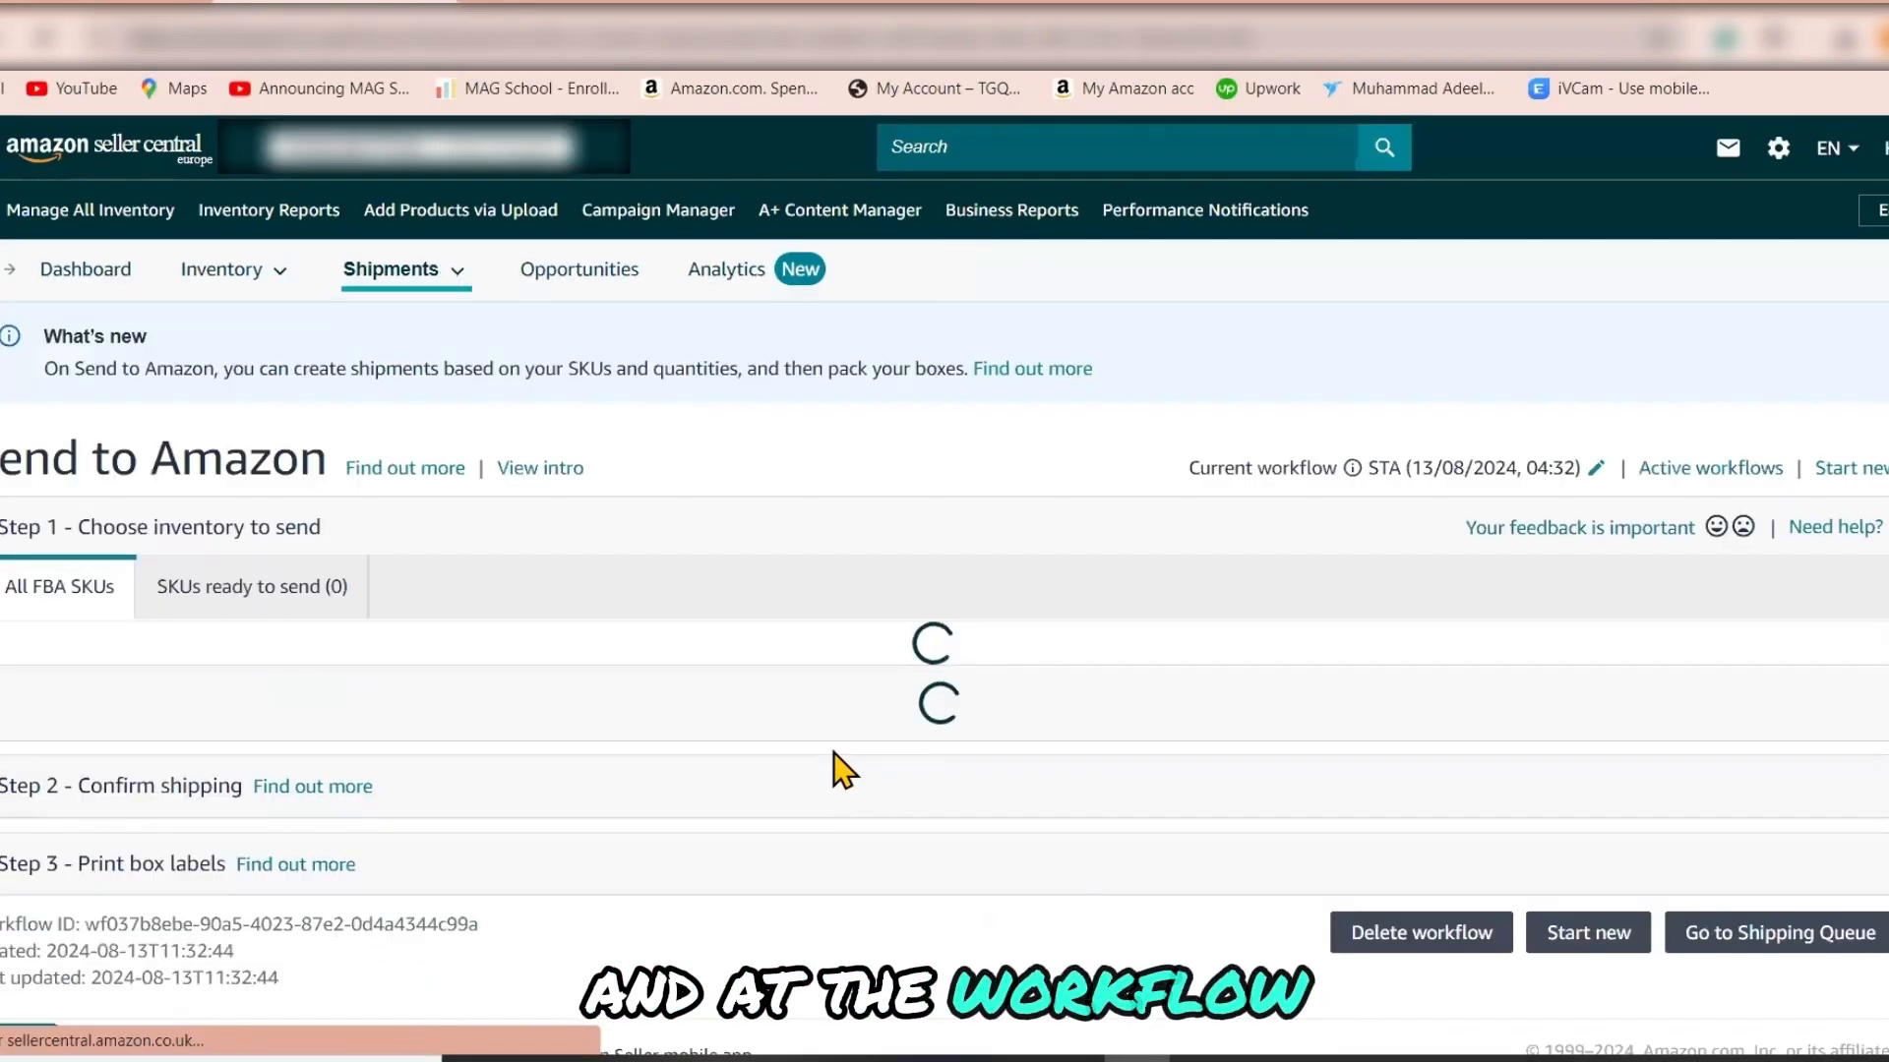
{"action": "scroll", "coordinate": [851, 782], "scroll_direction": "down", "scroll_amount": 3}
{"action": "scroll", "coordinate": [759, 612], "scroll_direction": "up", "scroll_amount": 1}
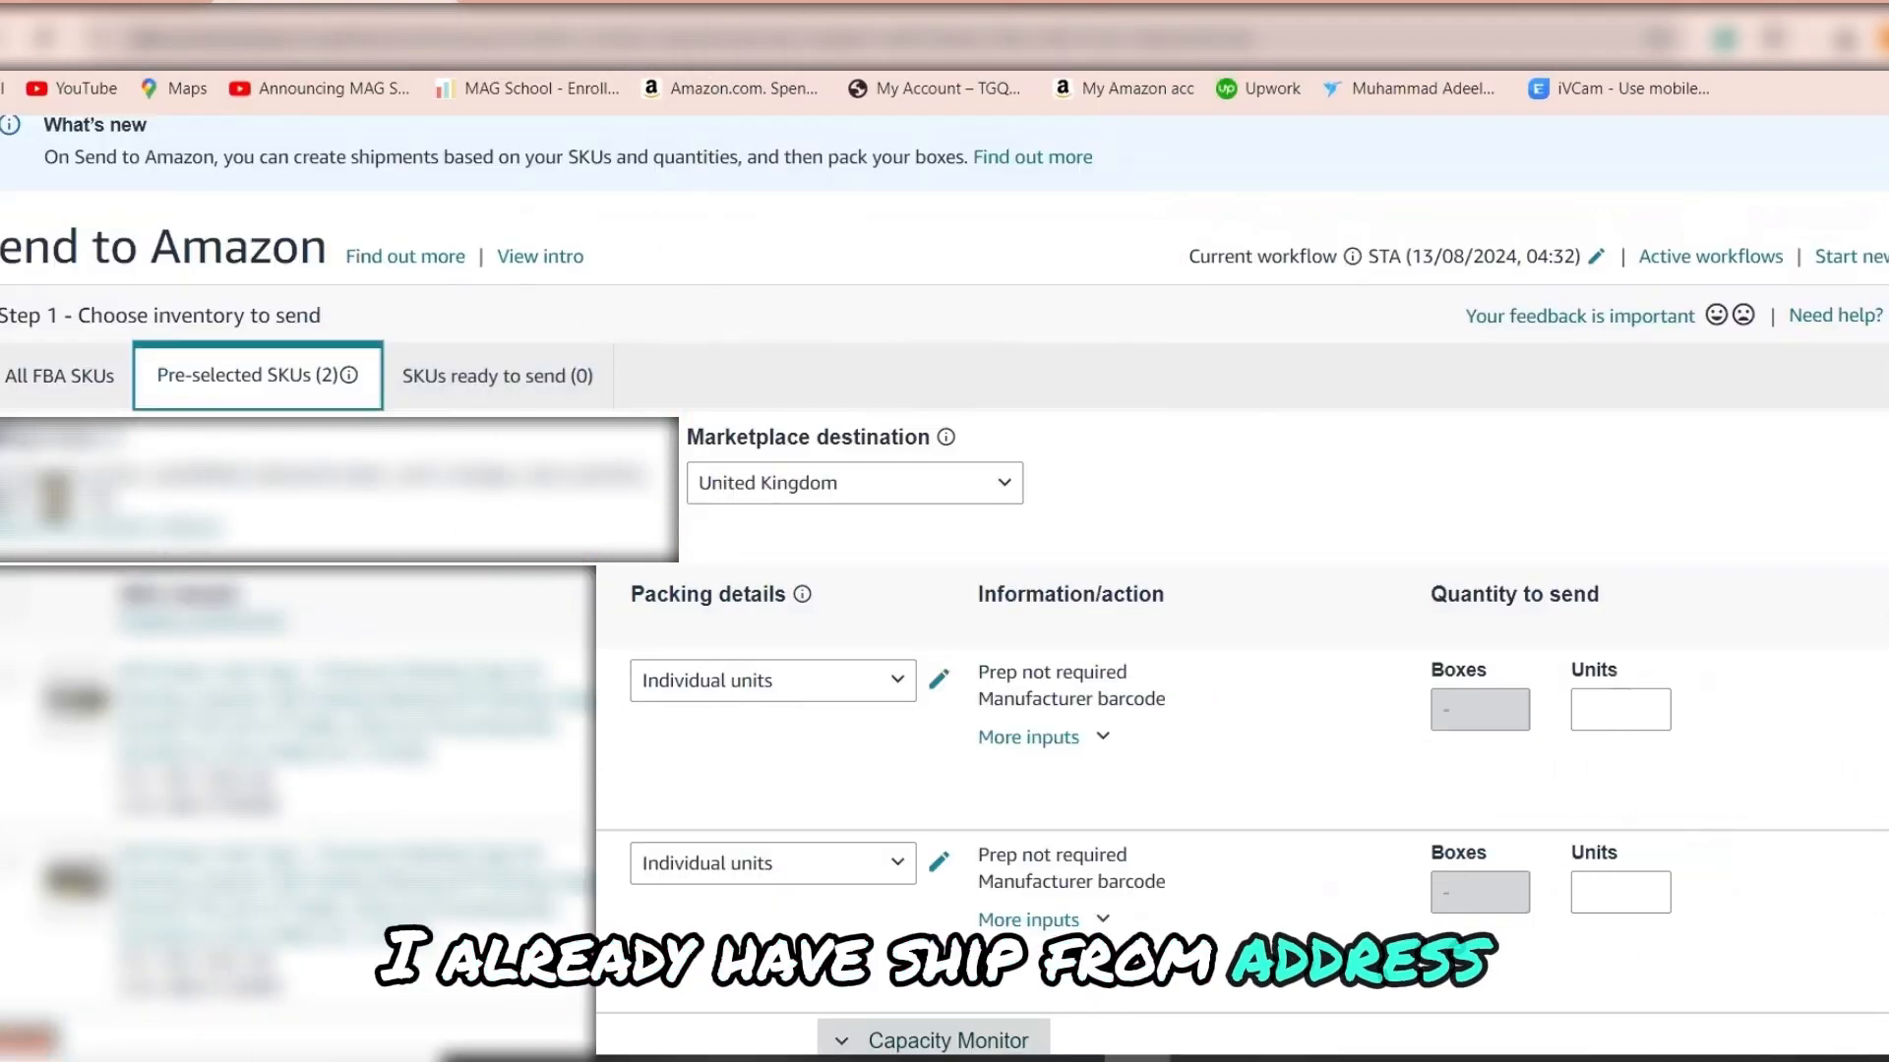
Step: View the saved ship-from addresses available for the shipment and close the list without choosing another one
{"action": "left_click", "coordinate": [148, 479]}
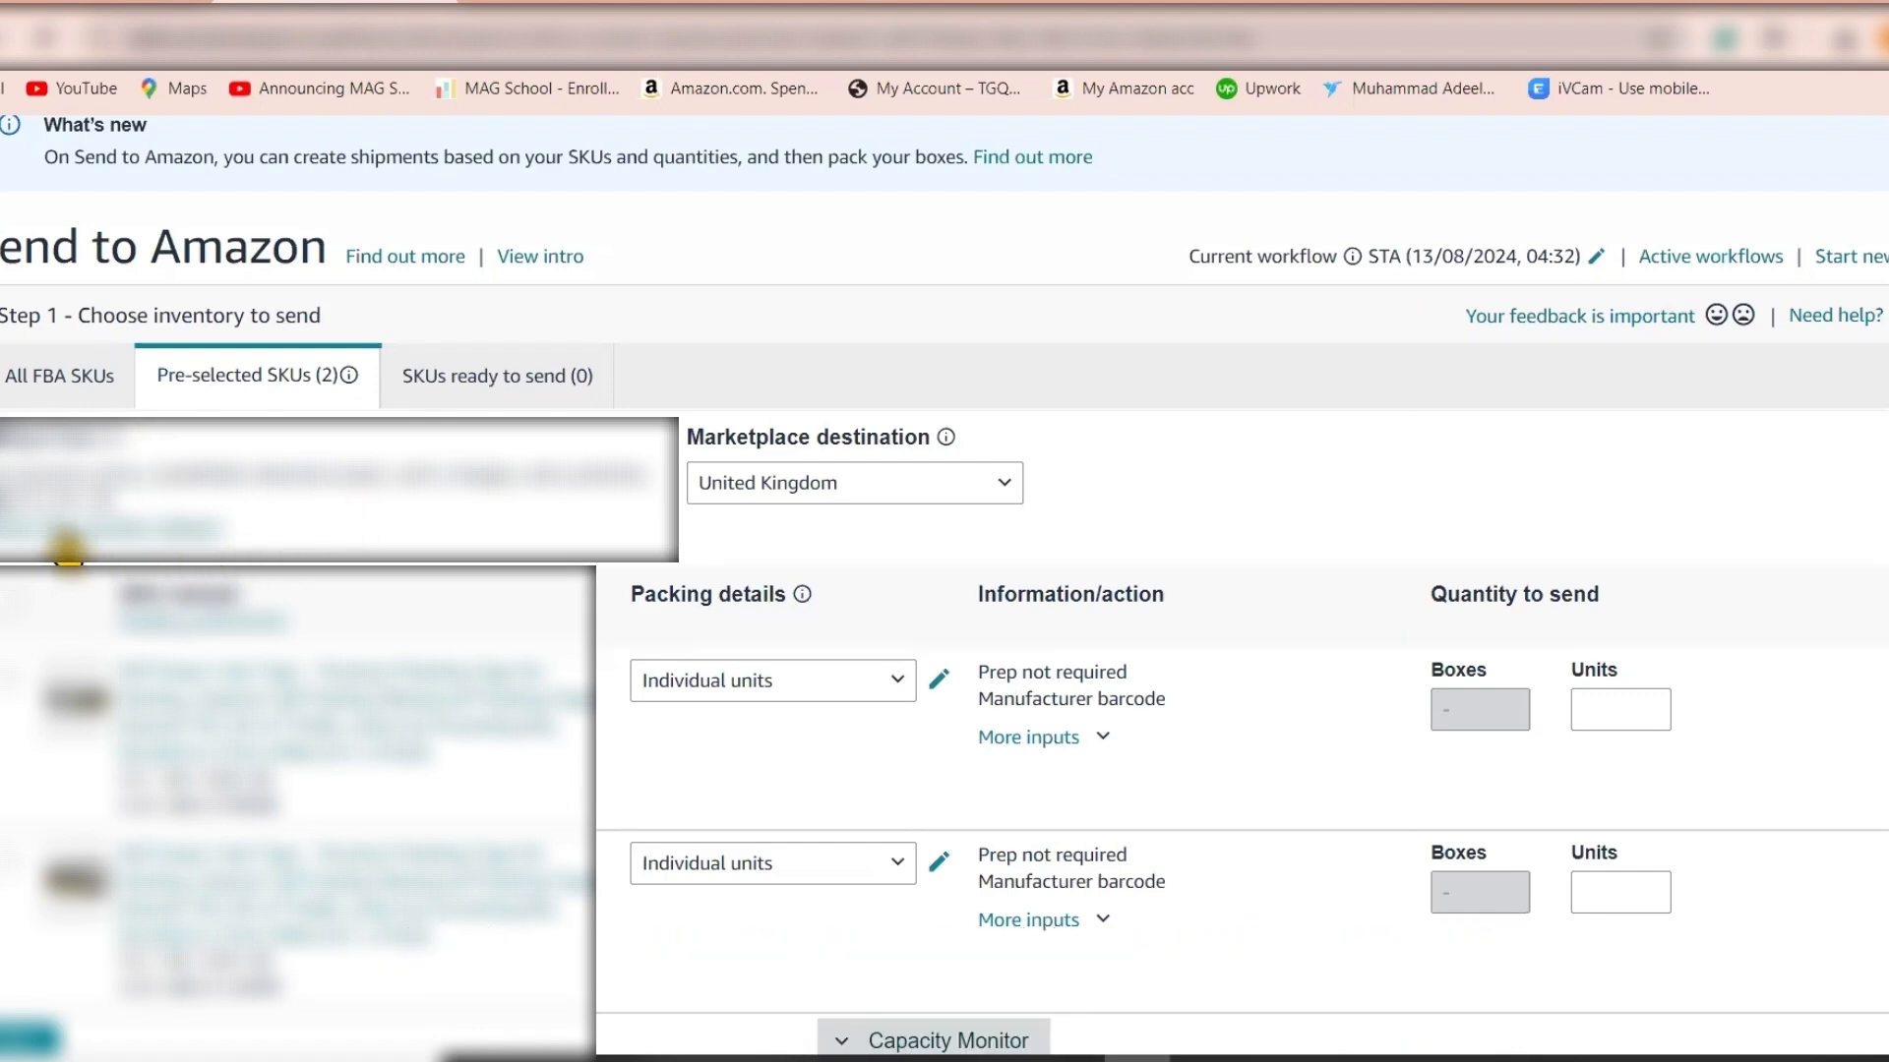
{"action": "left_click", "coordinate": [82, 531]}
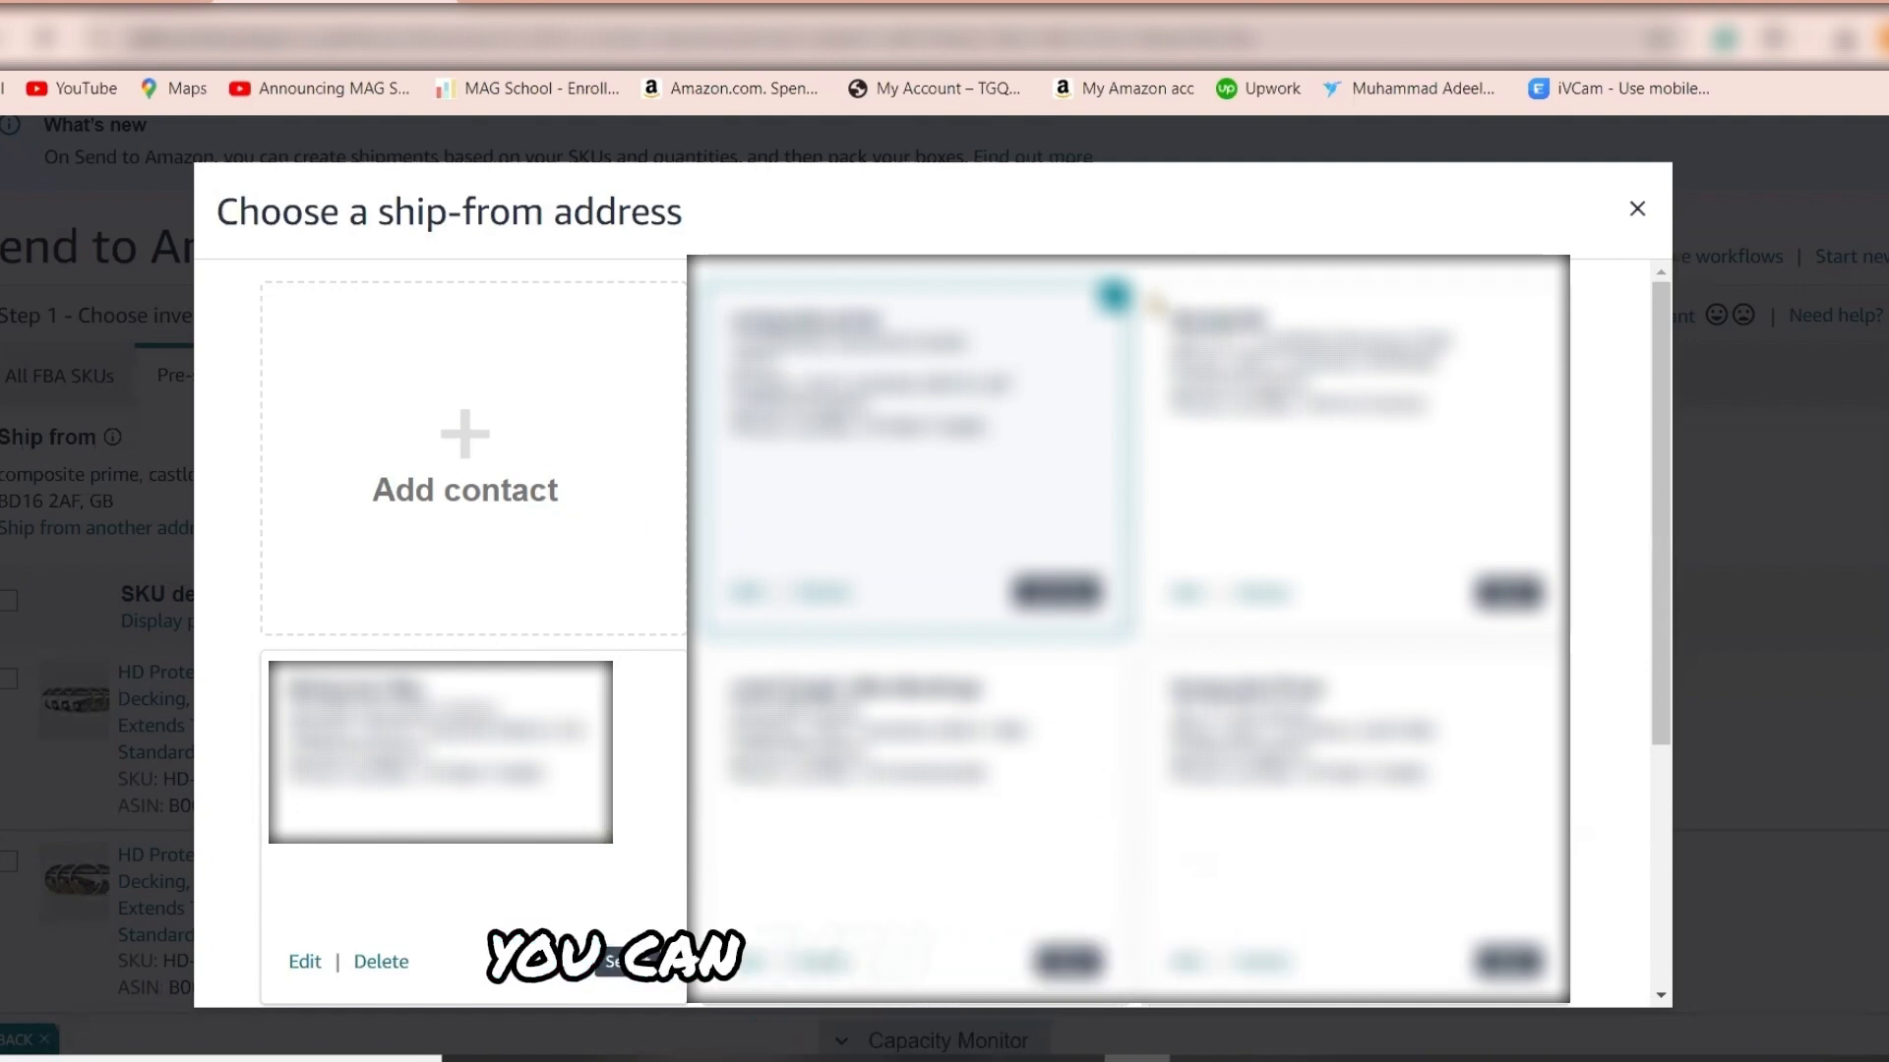
{"action": "left_click", "coordinate": [1637, 208]}
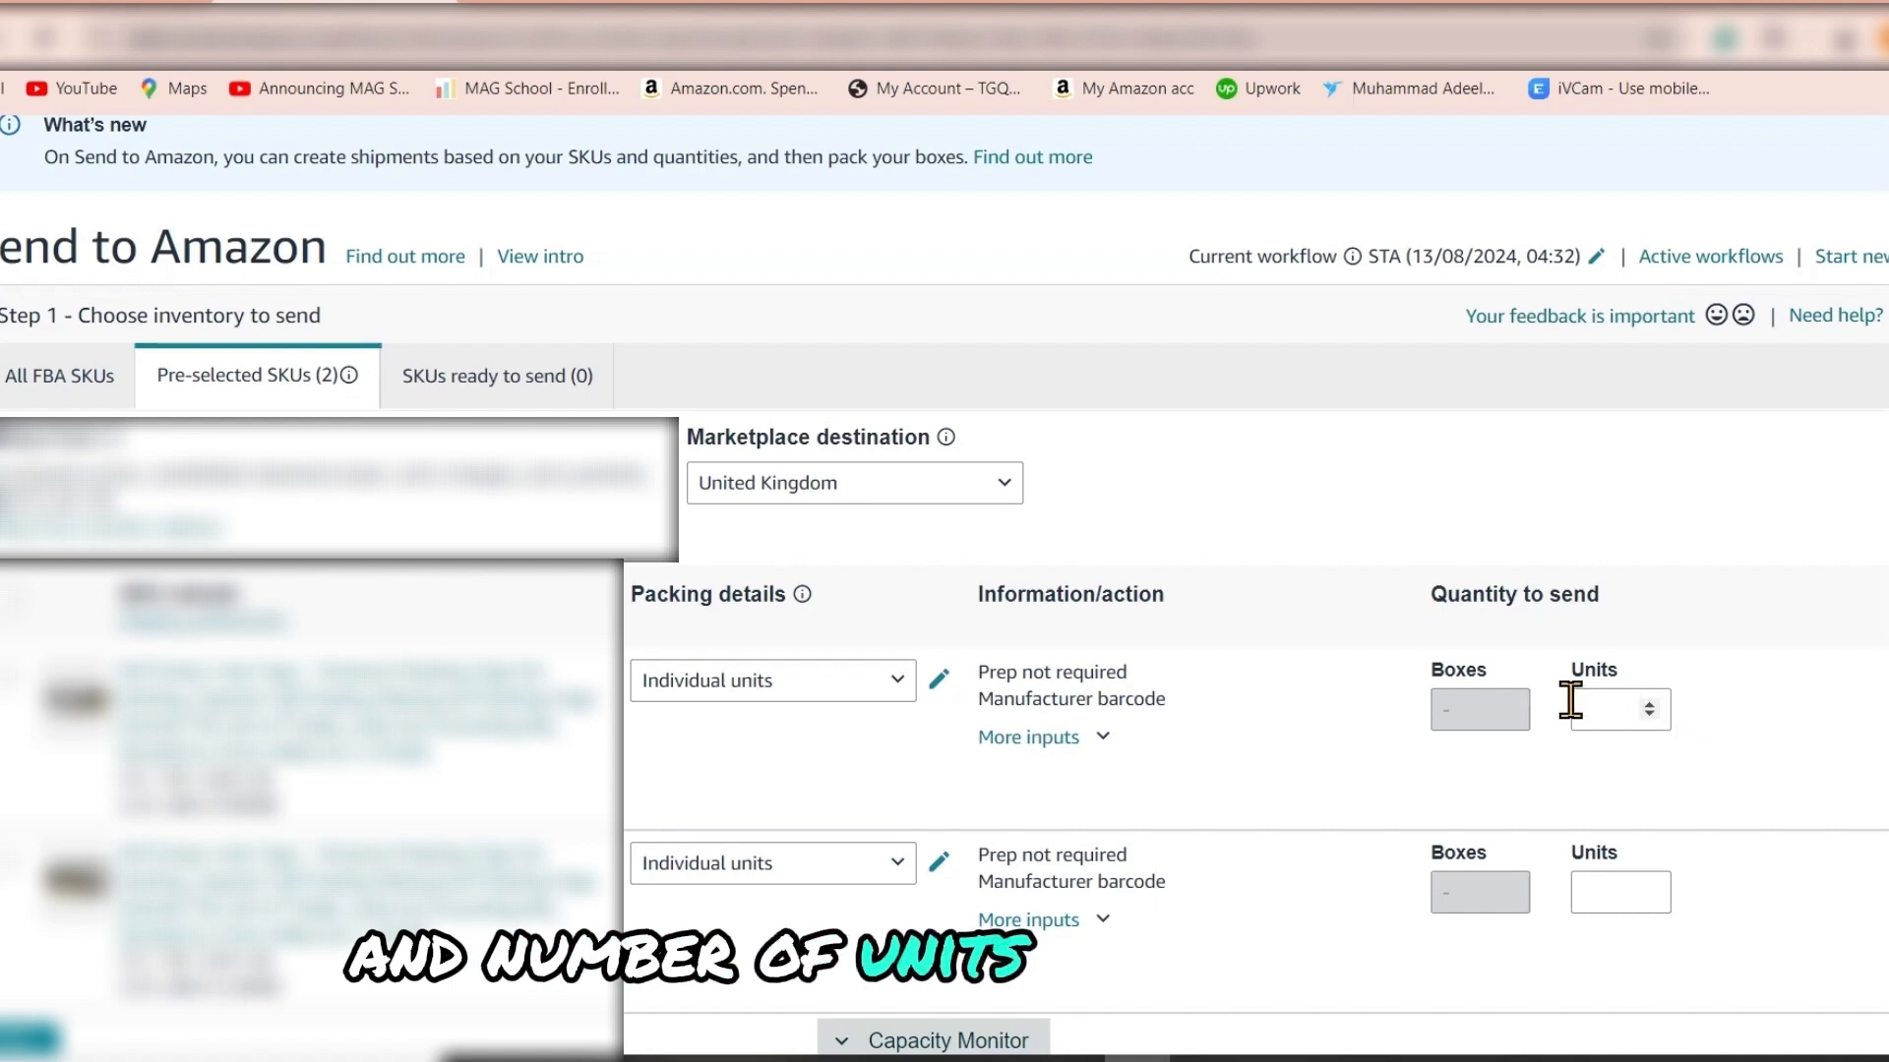
Step: Examine the packing details, prep category and barcode requirement of both pre-selected SKUs
{"action": "left_click", "coordinate": [1588, 708]}
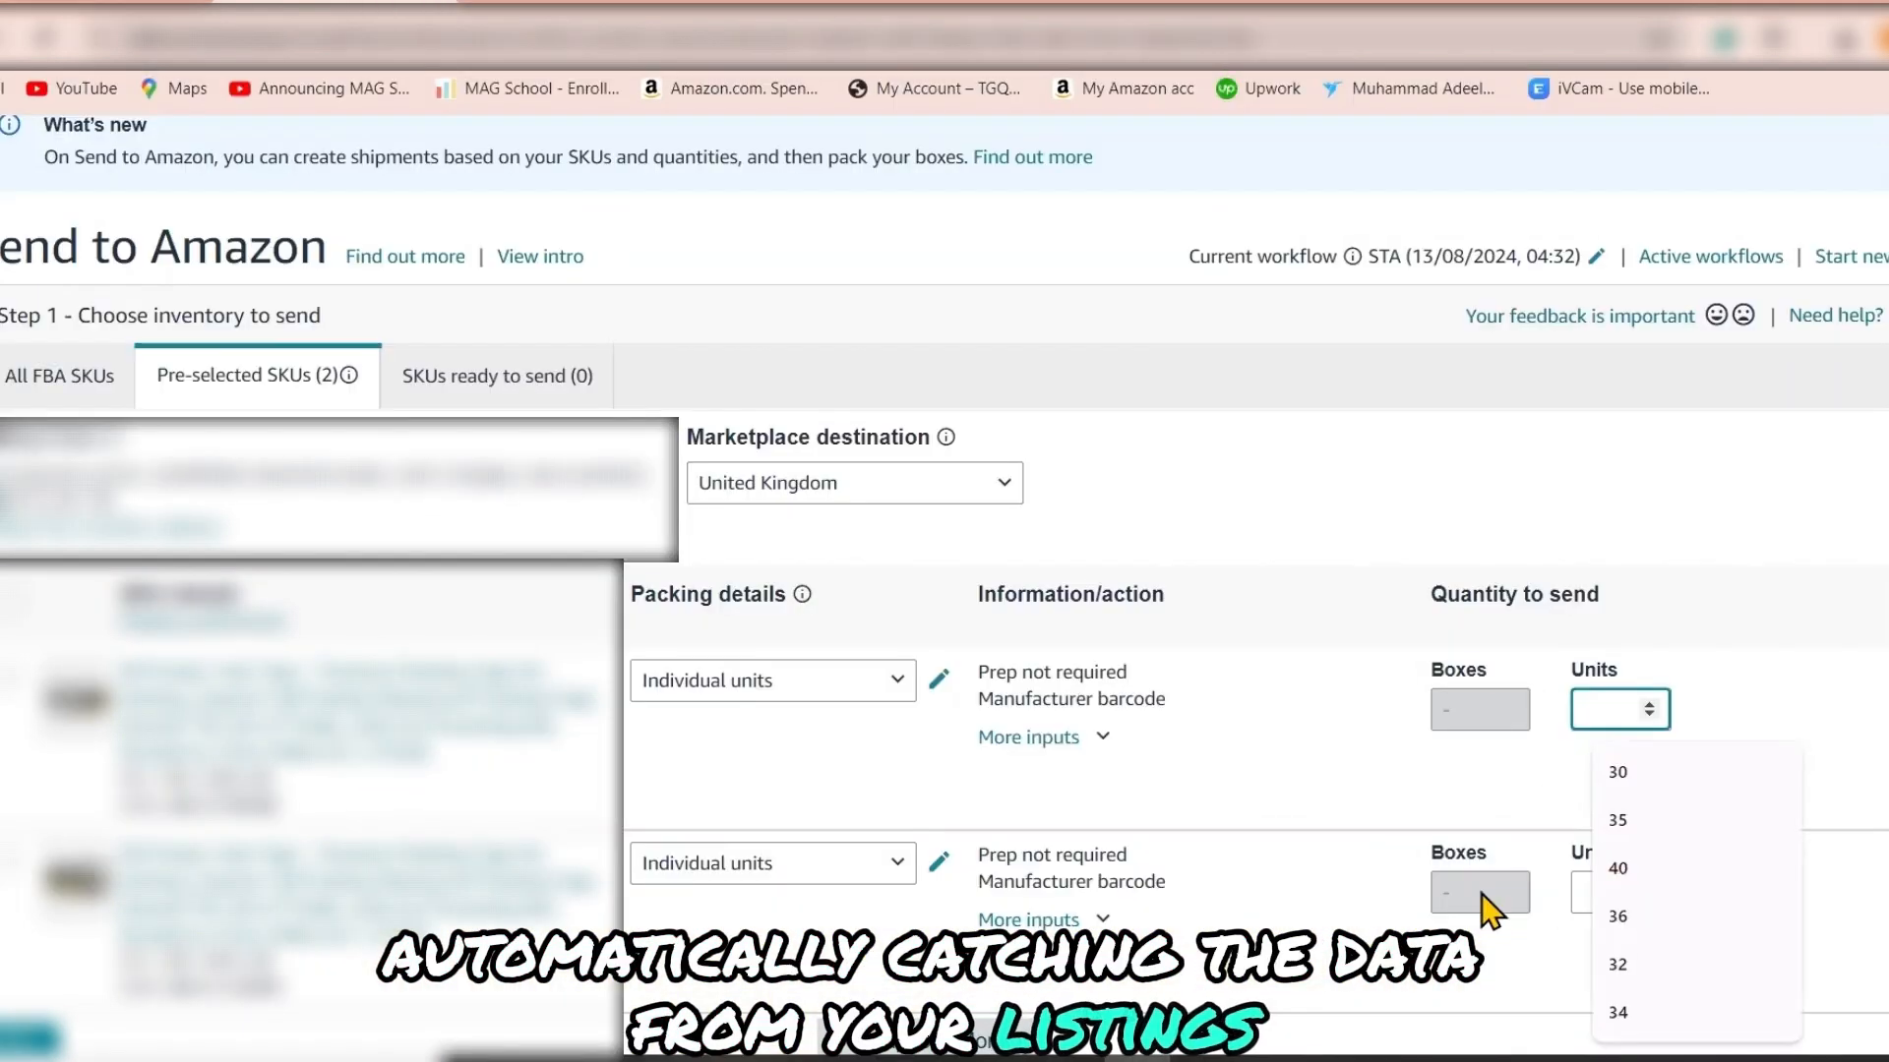
{"action": "left_click", "coordinate": [1733, 653]}
{"action": "scroll", "coordinate": [1734, 653], "scroll_direction": "down", "scroll_amount": 1}
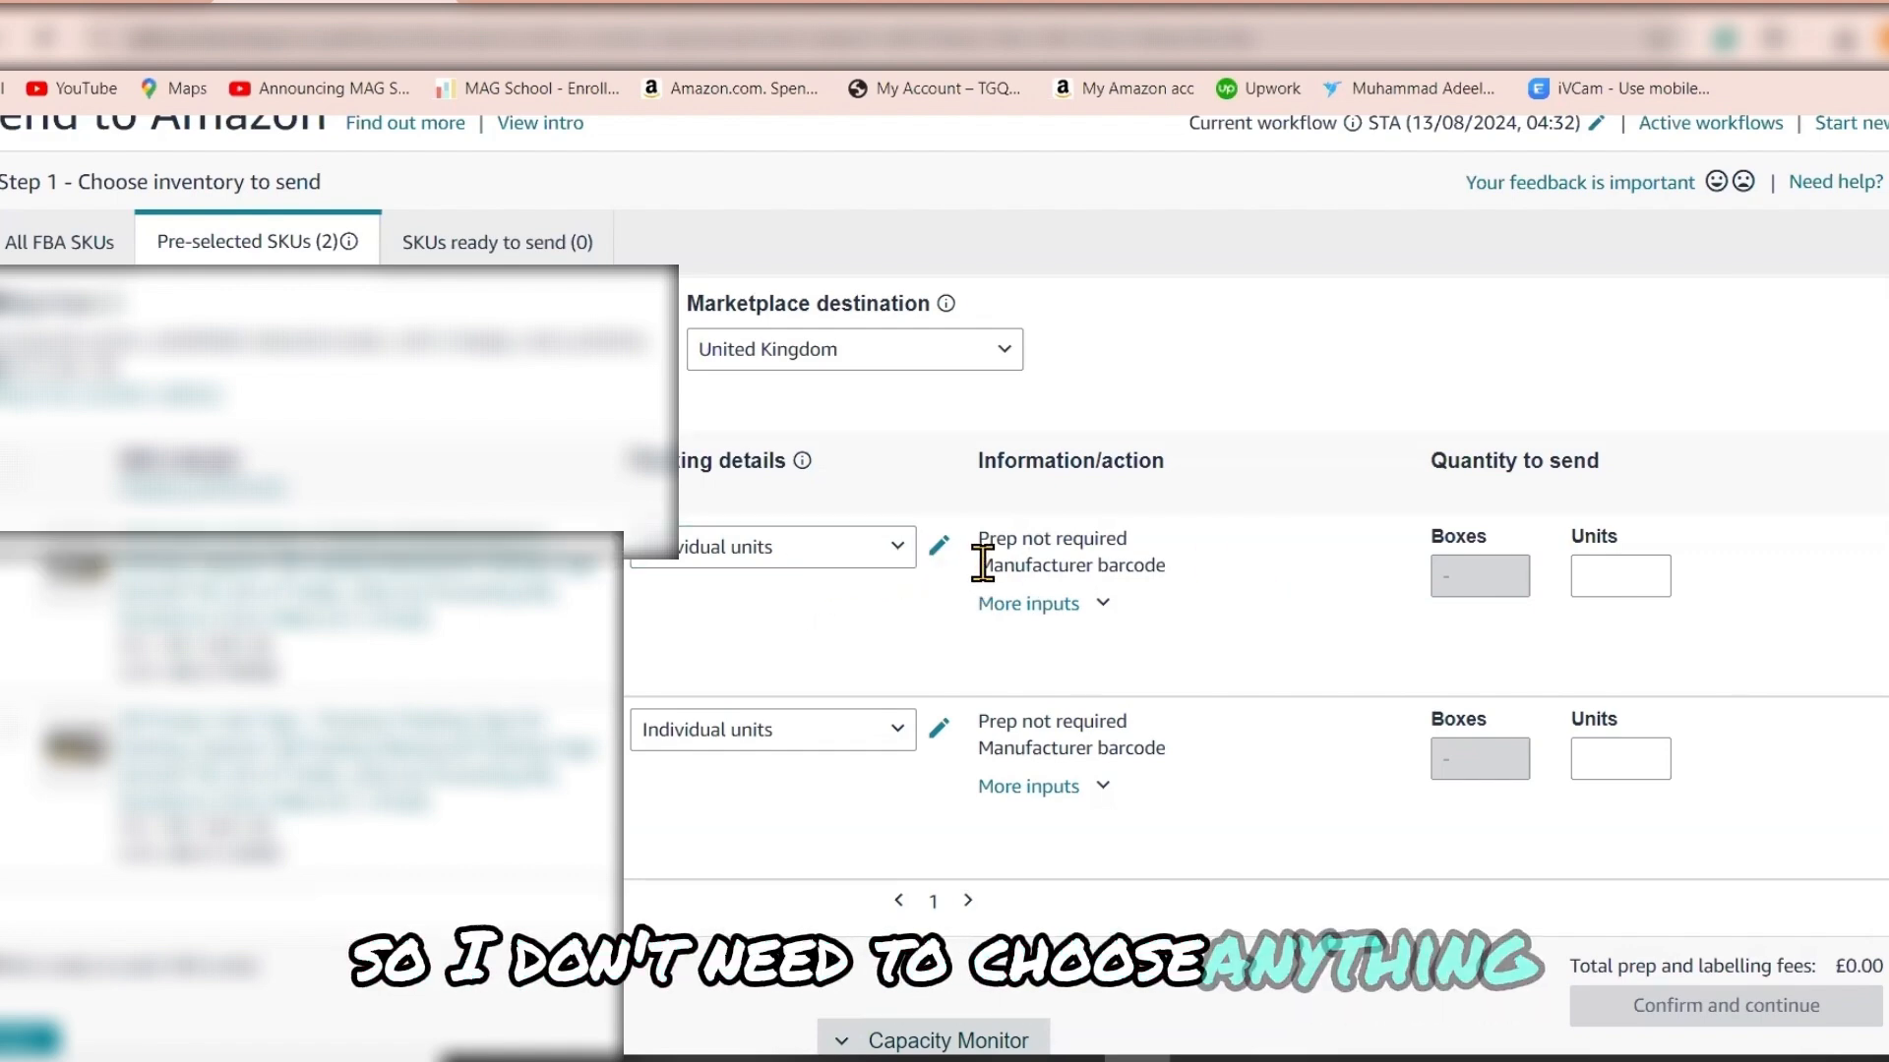
{"action": "left_click", "coordinate": [940, 547]}
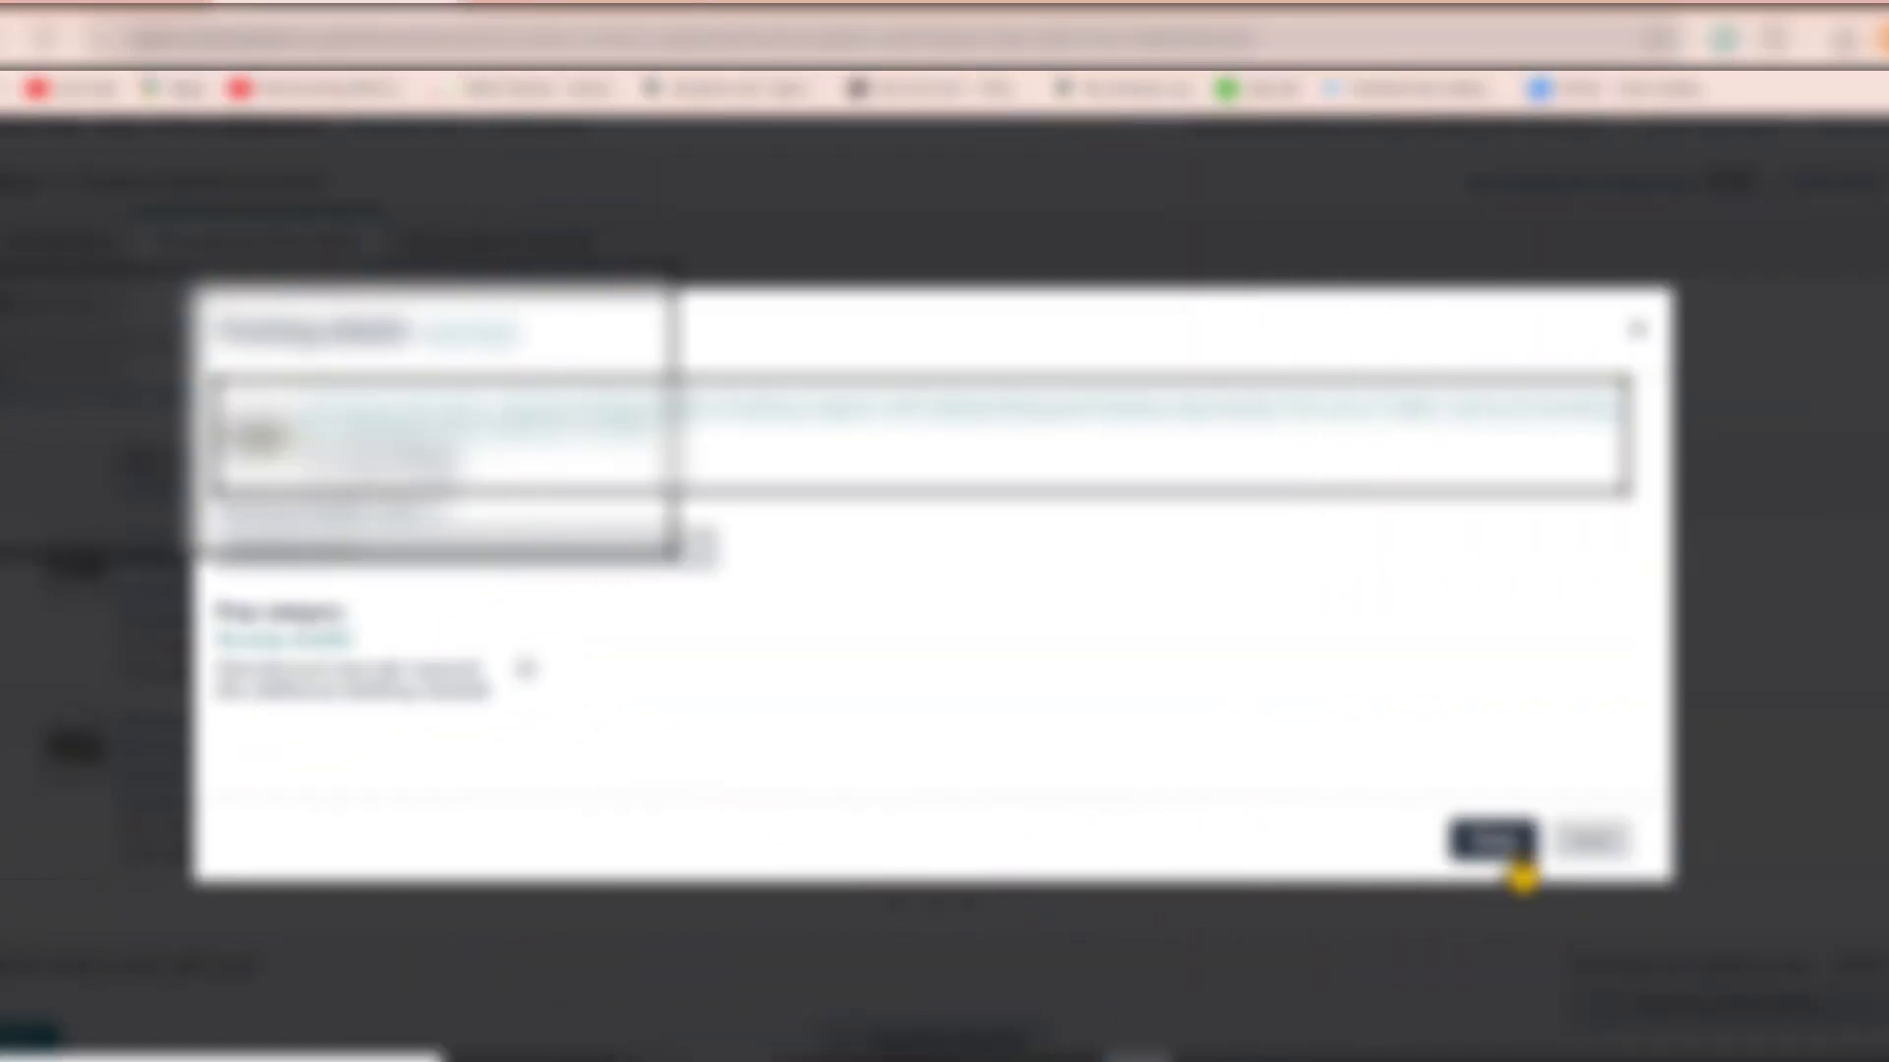
{"action": "left_click", "coordinate": [1516, 846]}
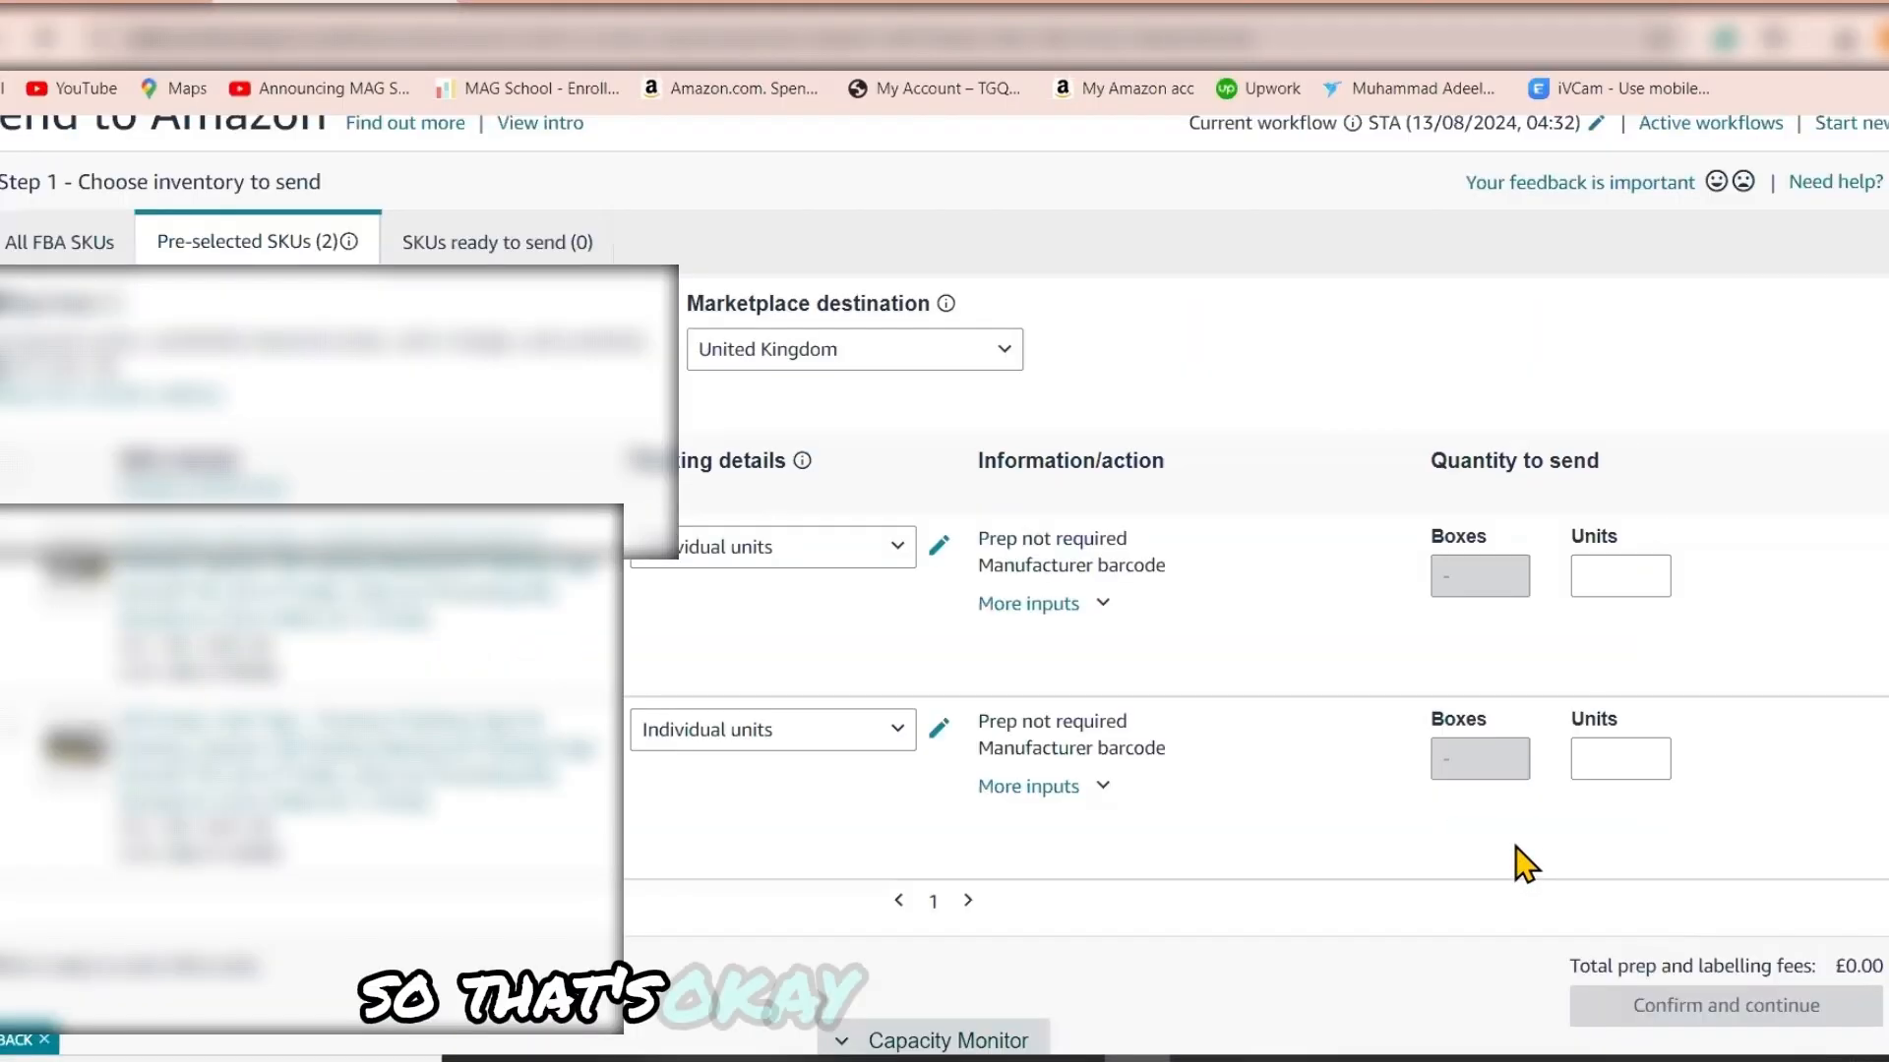
{"action": "left_click", "coordinate": [938, 730]}
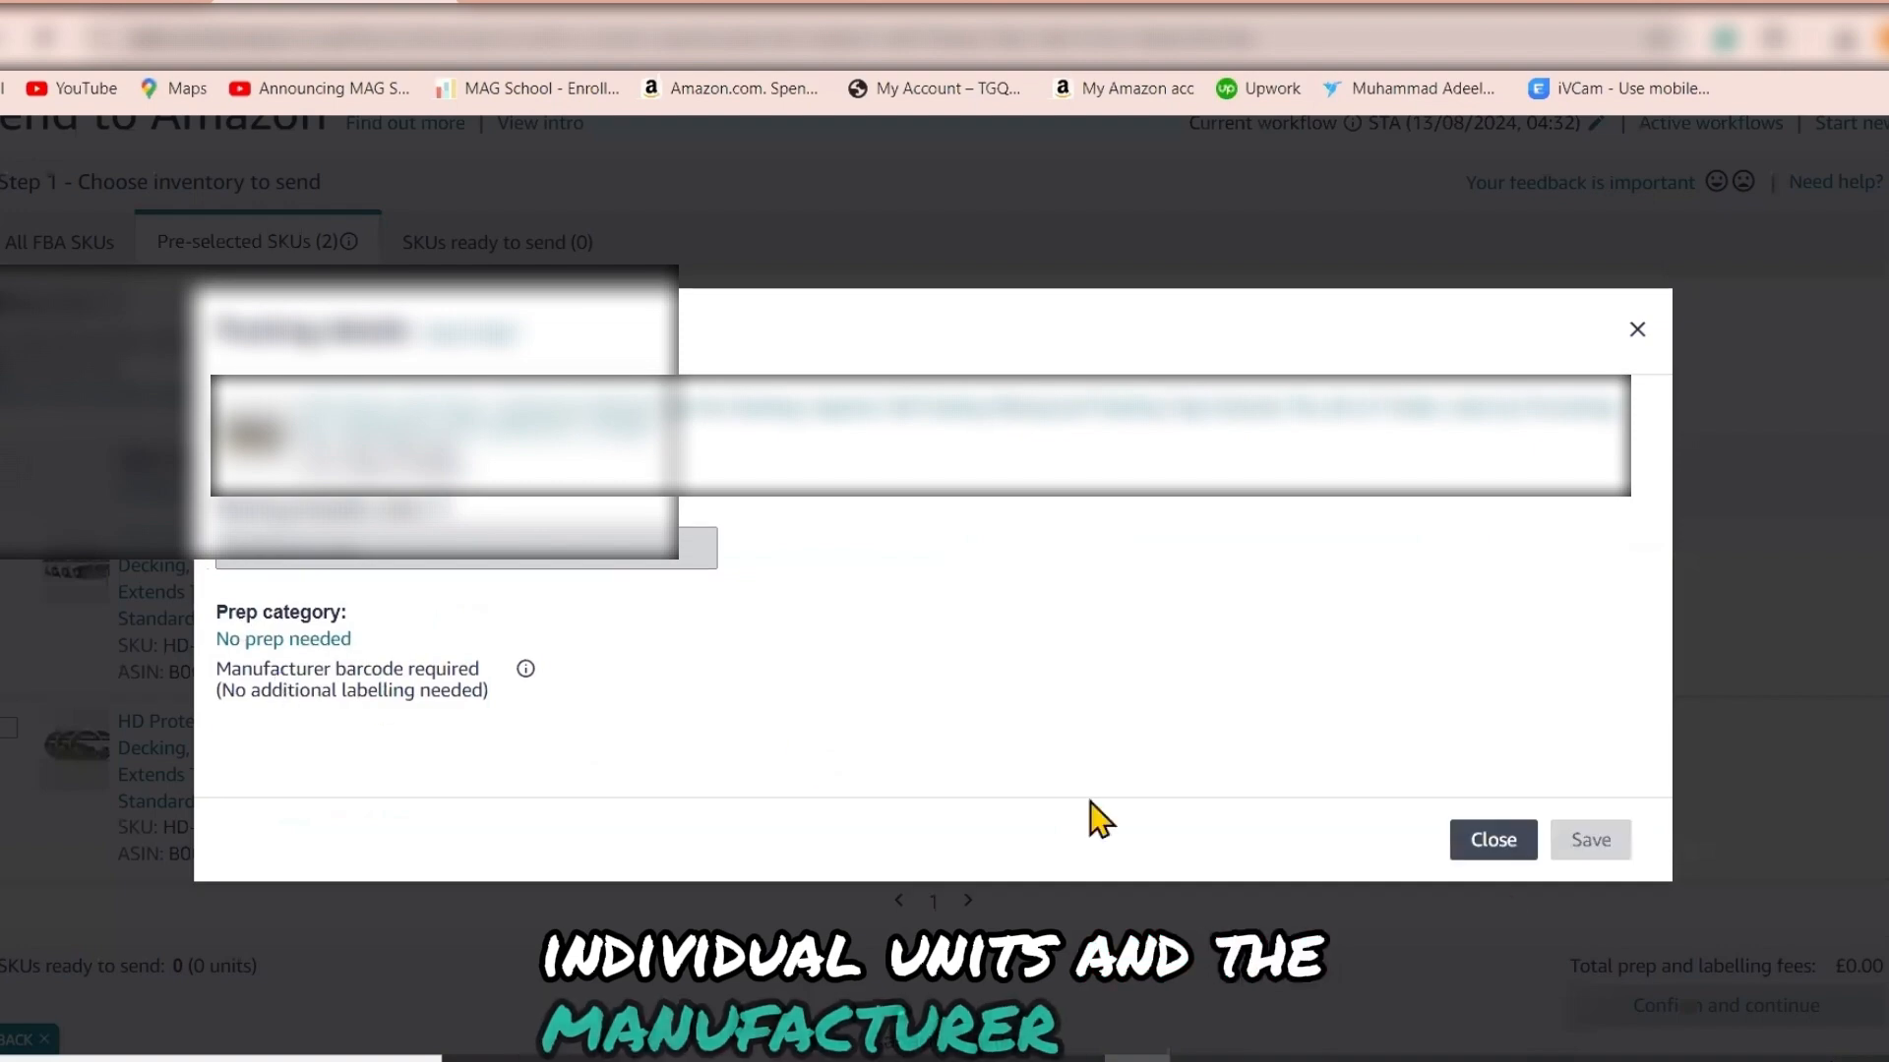
{"action": "left_click", "coordinate": [1496, 841]}
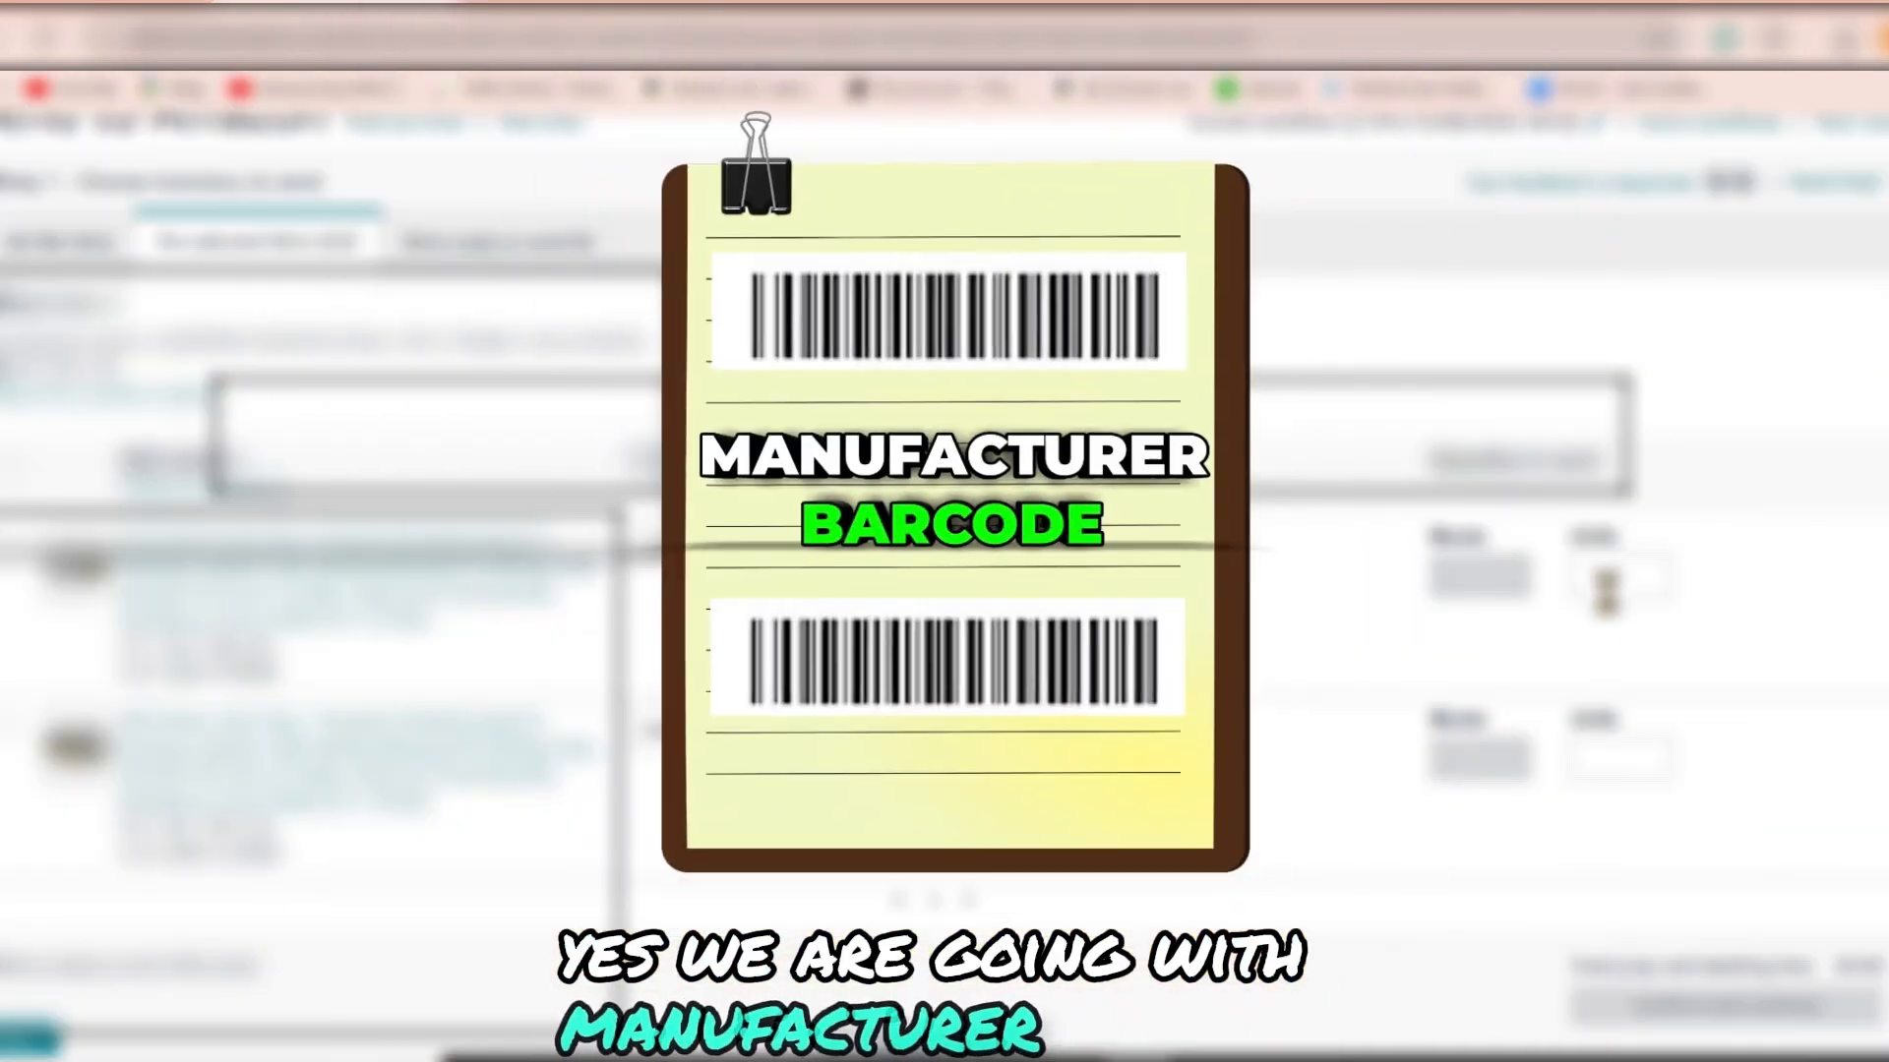
Step: Set the quantity to send to 30 units for the first SKU and 10 for the second, marking both ready to pack
{"action": "left_click", "coordinate": [1599, 580]}
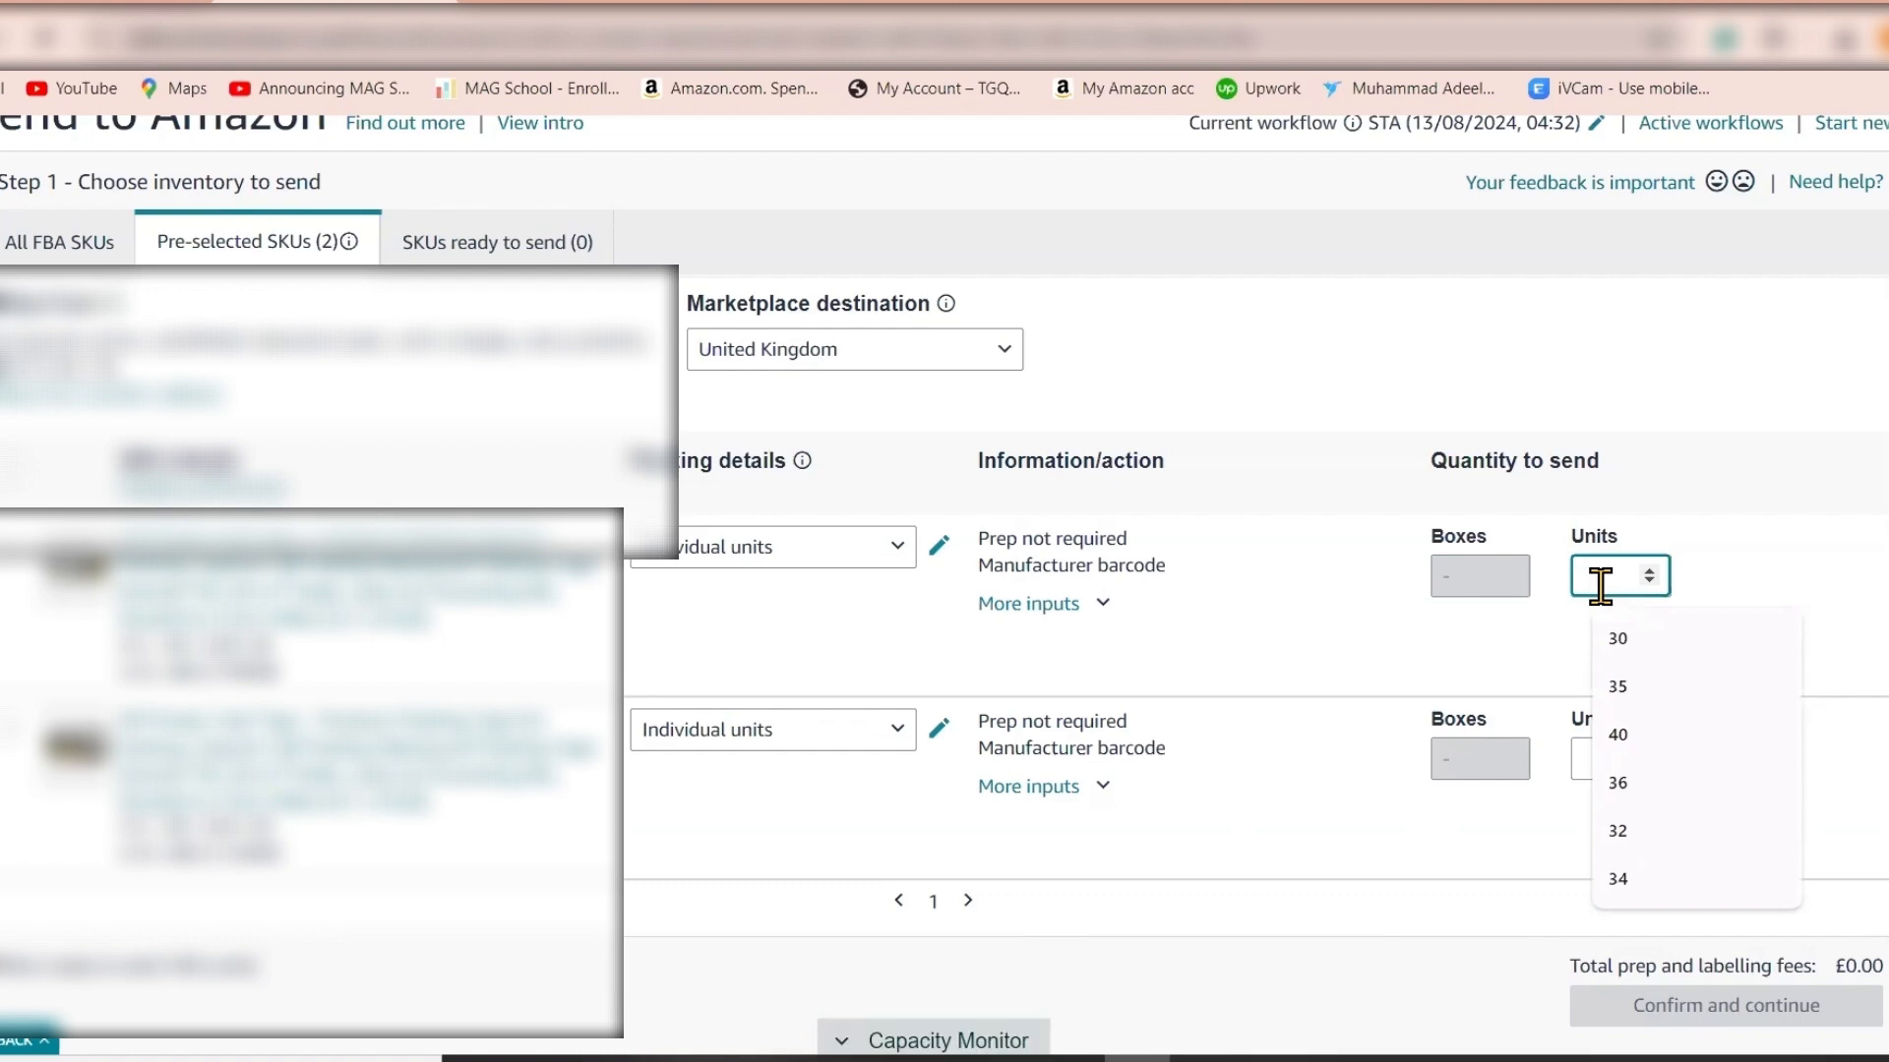
{"action": "type", "text": "30"}
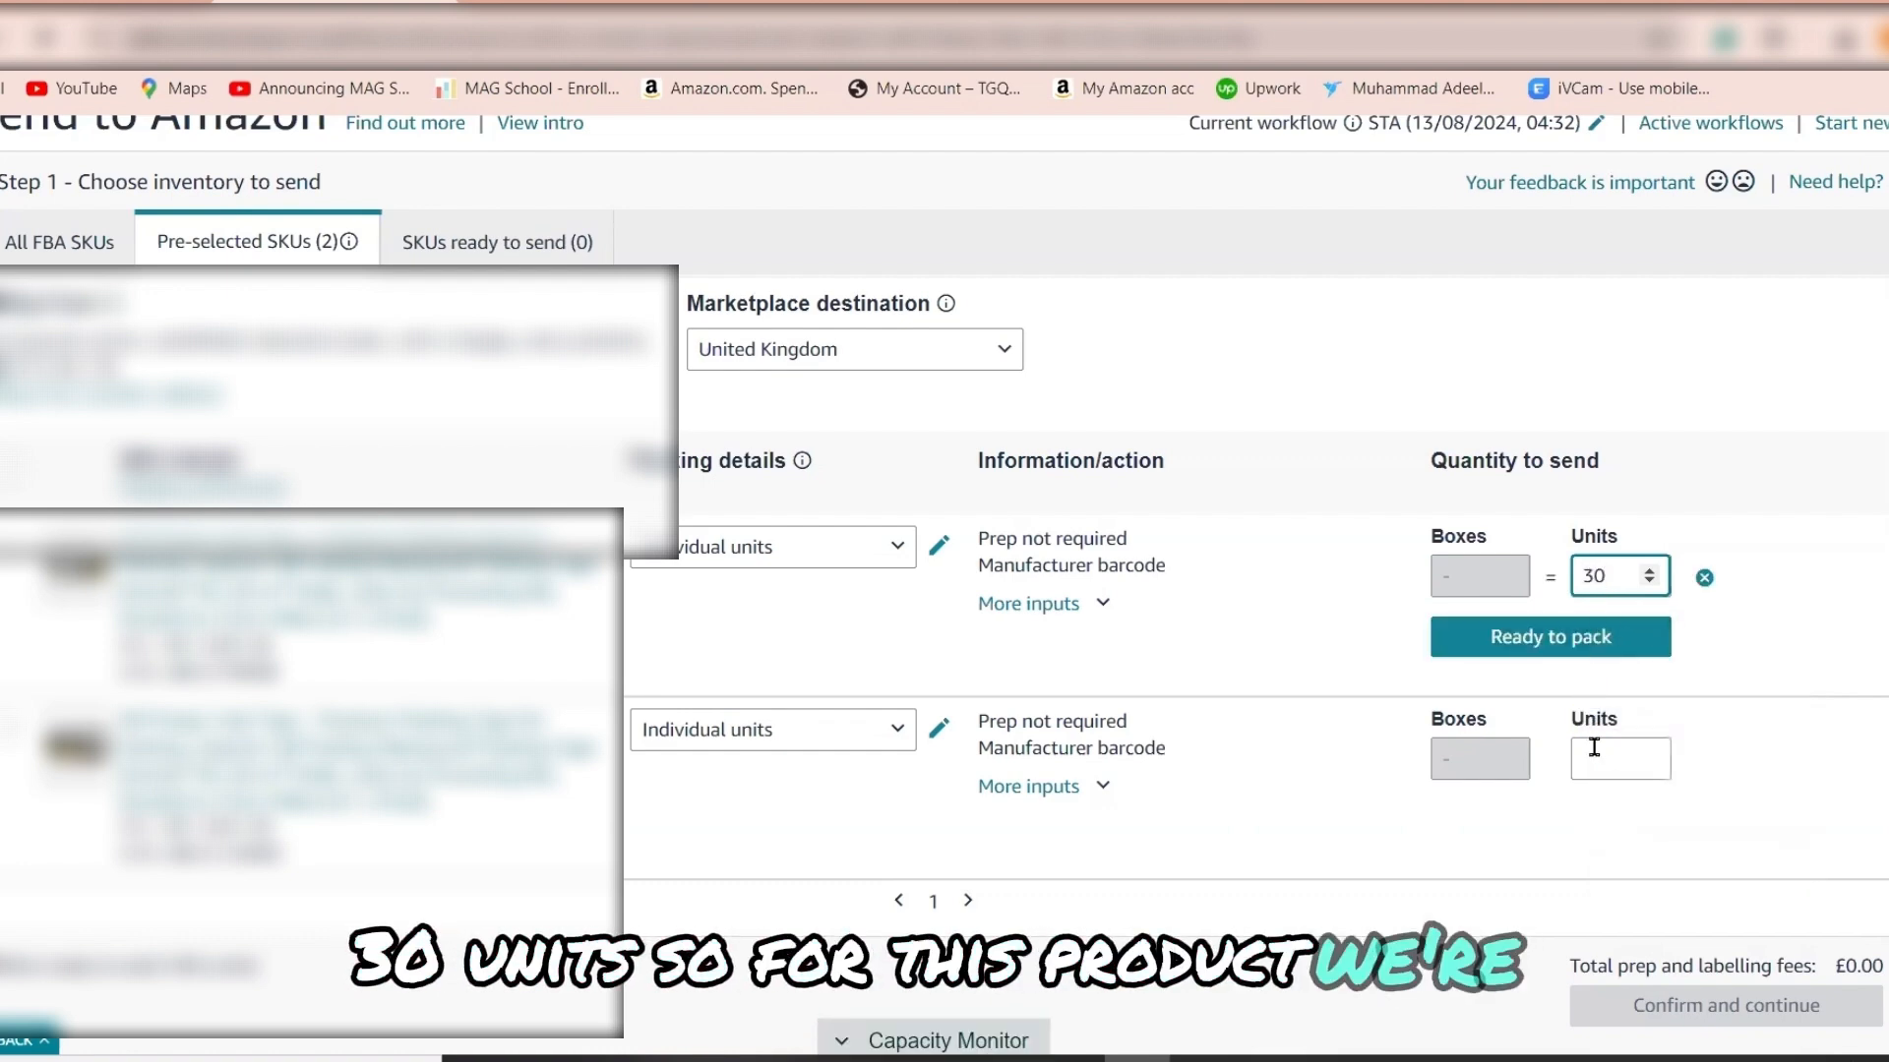
{"action": "left_click", "coordinate": [1595, 756]}
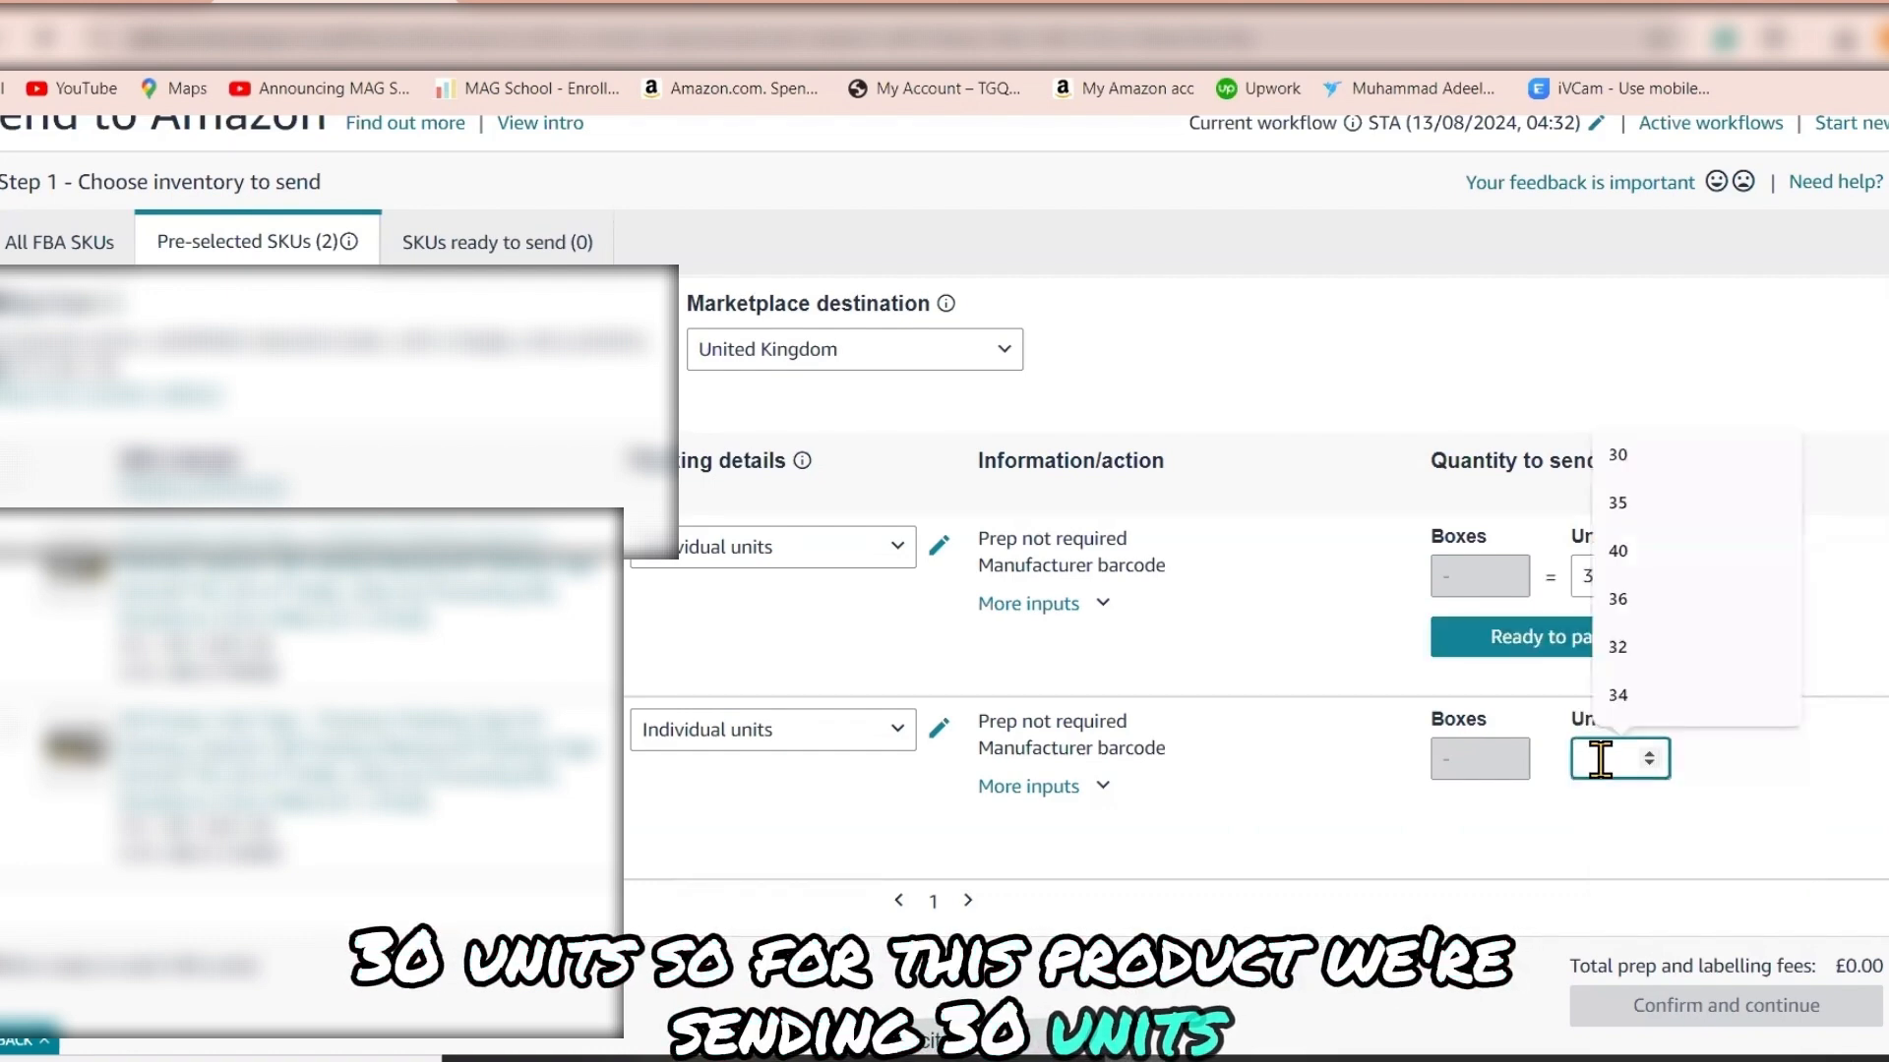
{"action": "type", "text": "10"}
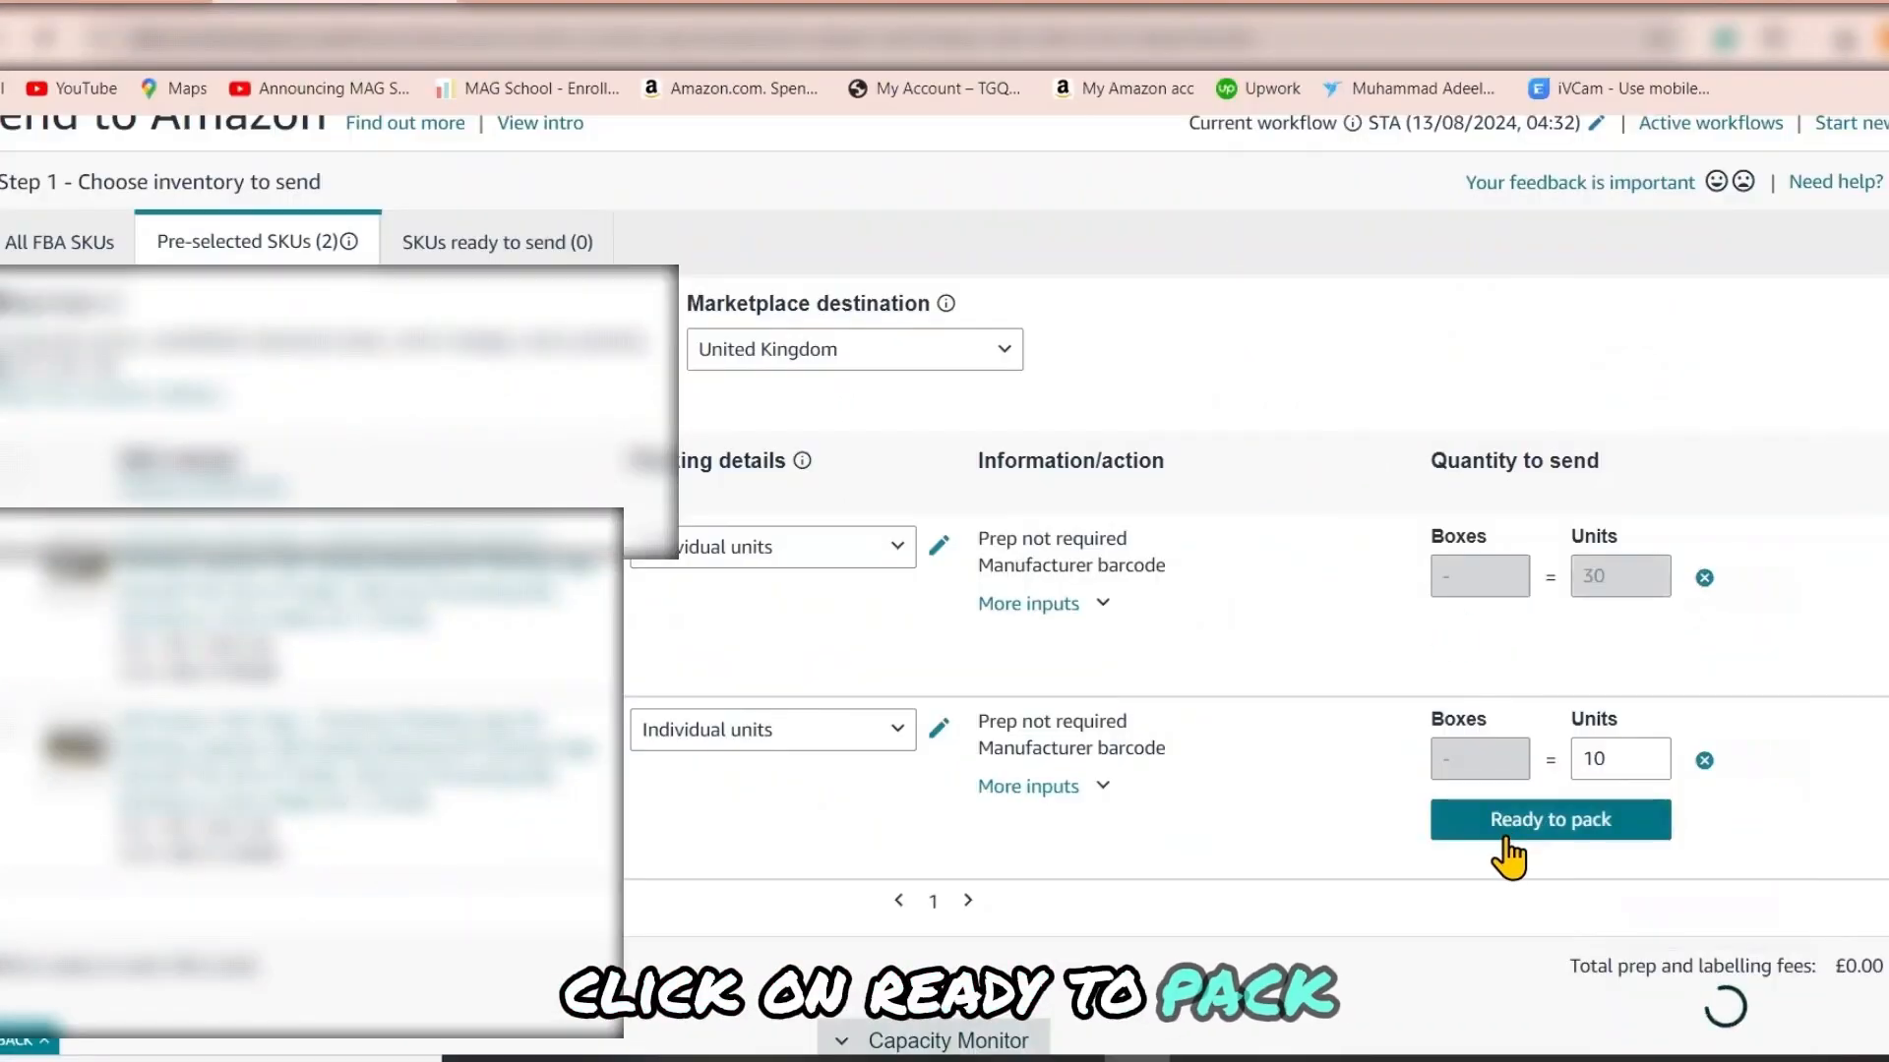
{"action": "left_click", "coordinate": [1505, 829]}
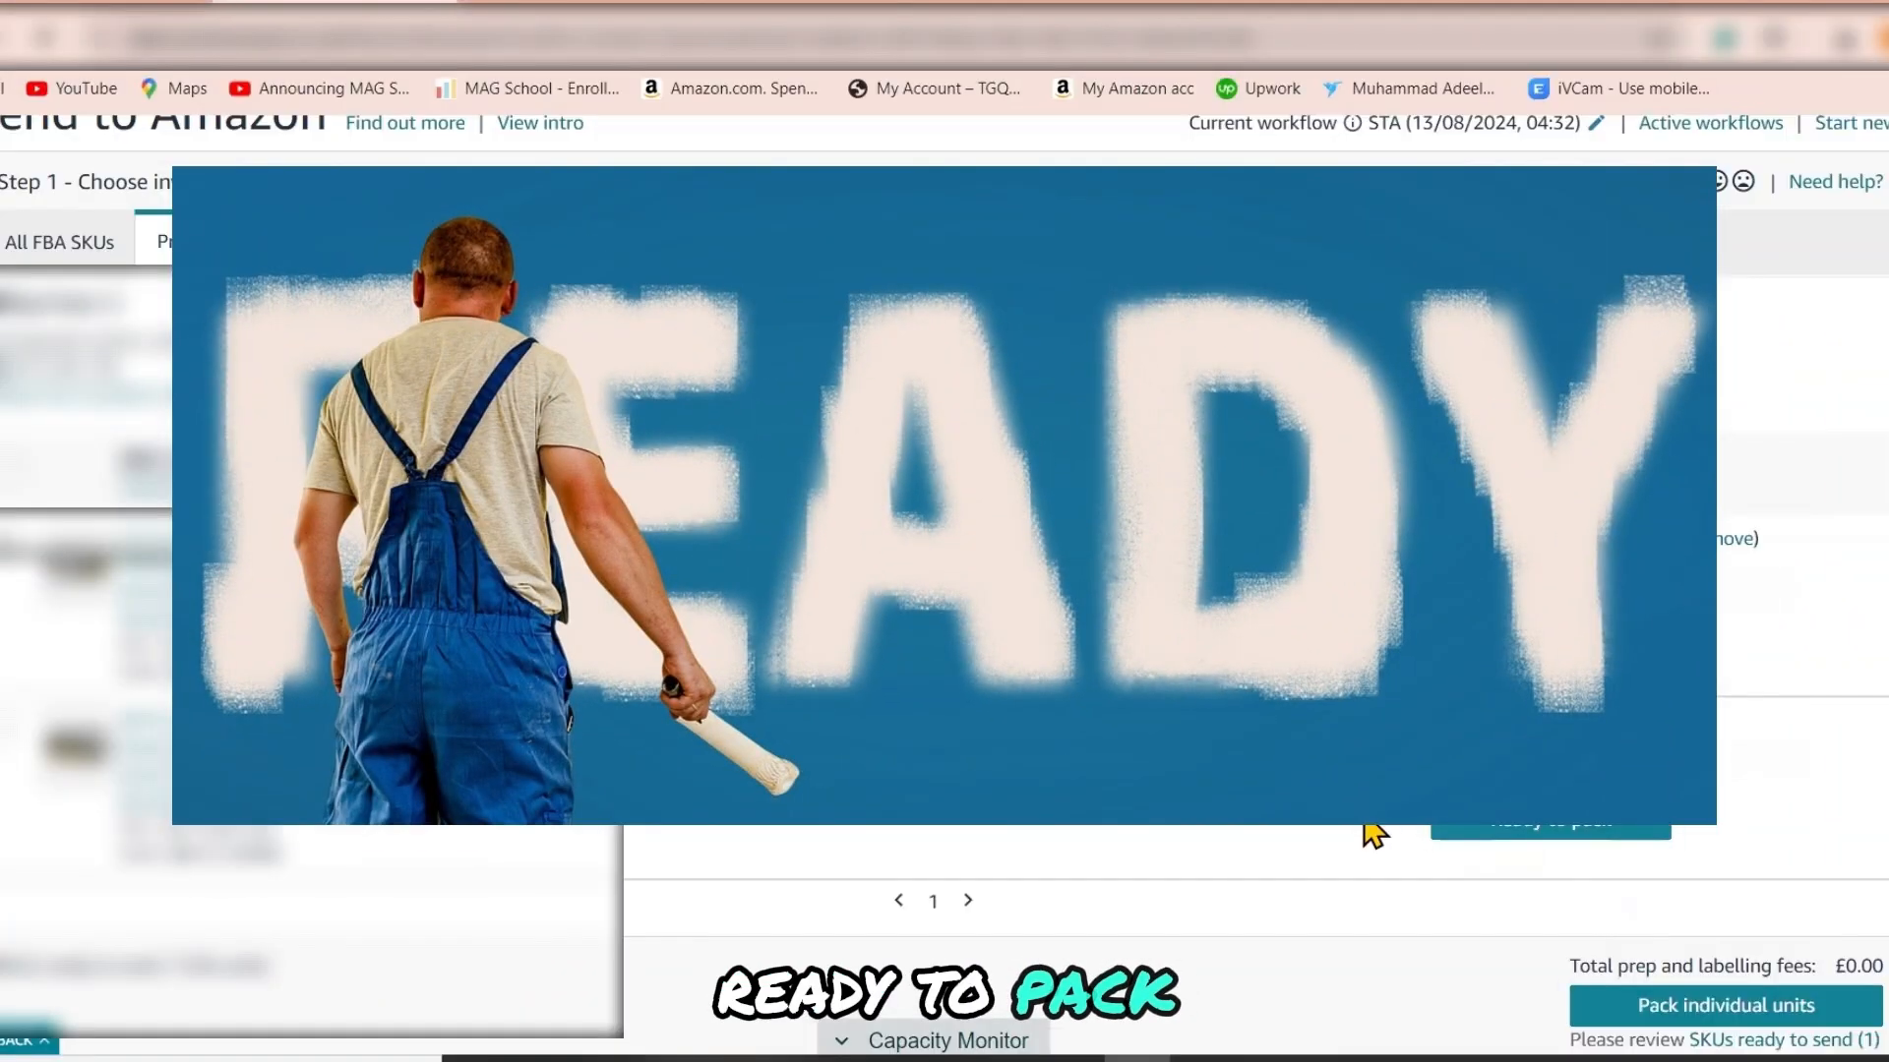
Step: Proceed to packing individual units and confirm that multiple boxes will be needed for pack group 1
{"action": "scroll", "coordinate": [1333, 745], "scroll_direction": "down", "scroll_amount": 4}
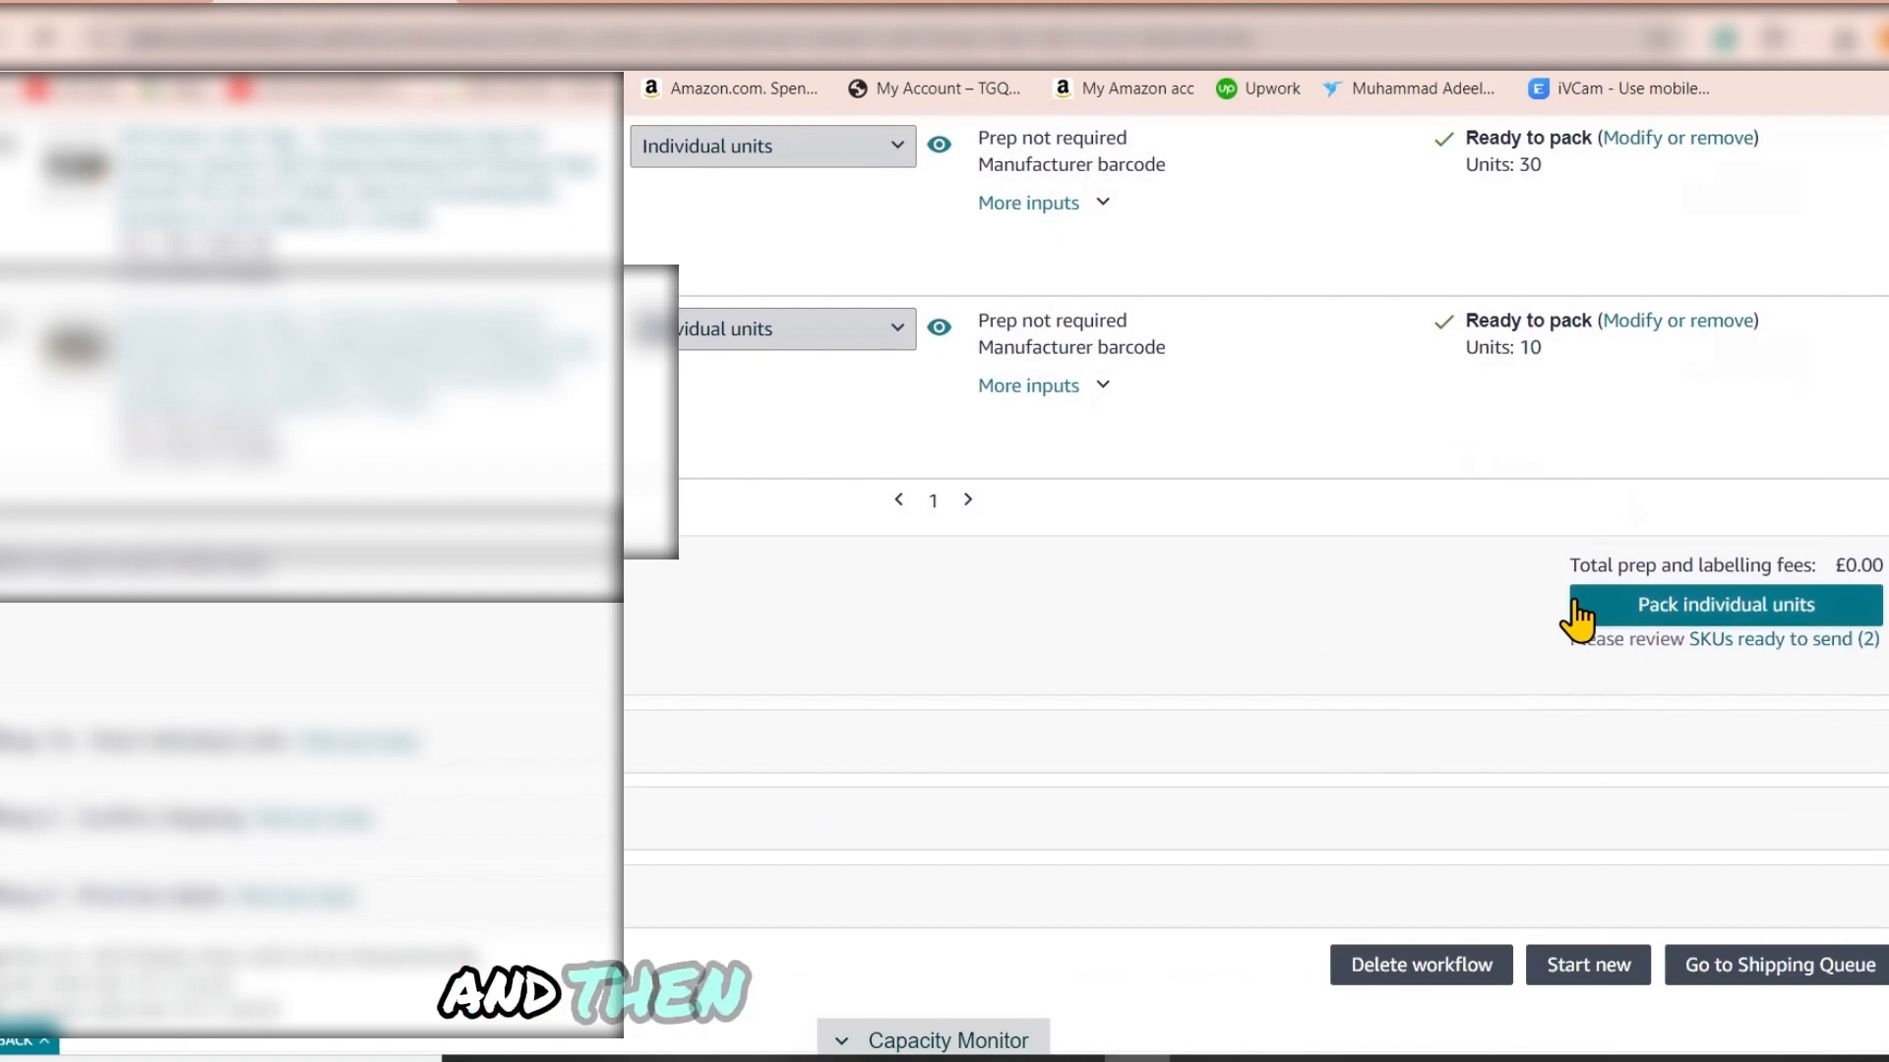
{"action": "left_click", "coordinate": [1576, 615]}
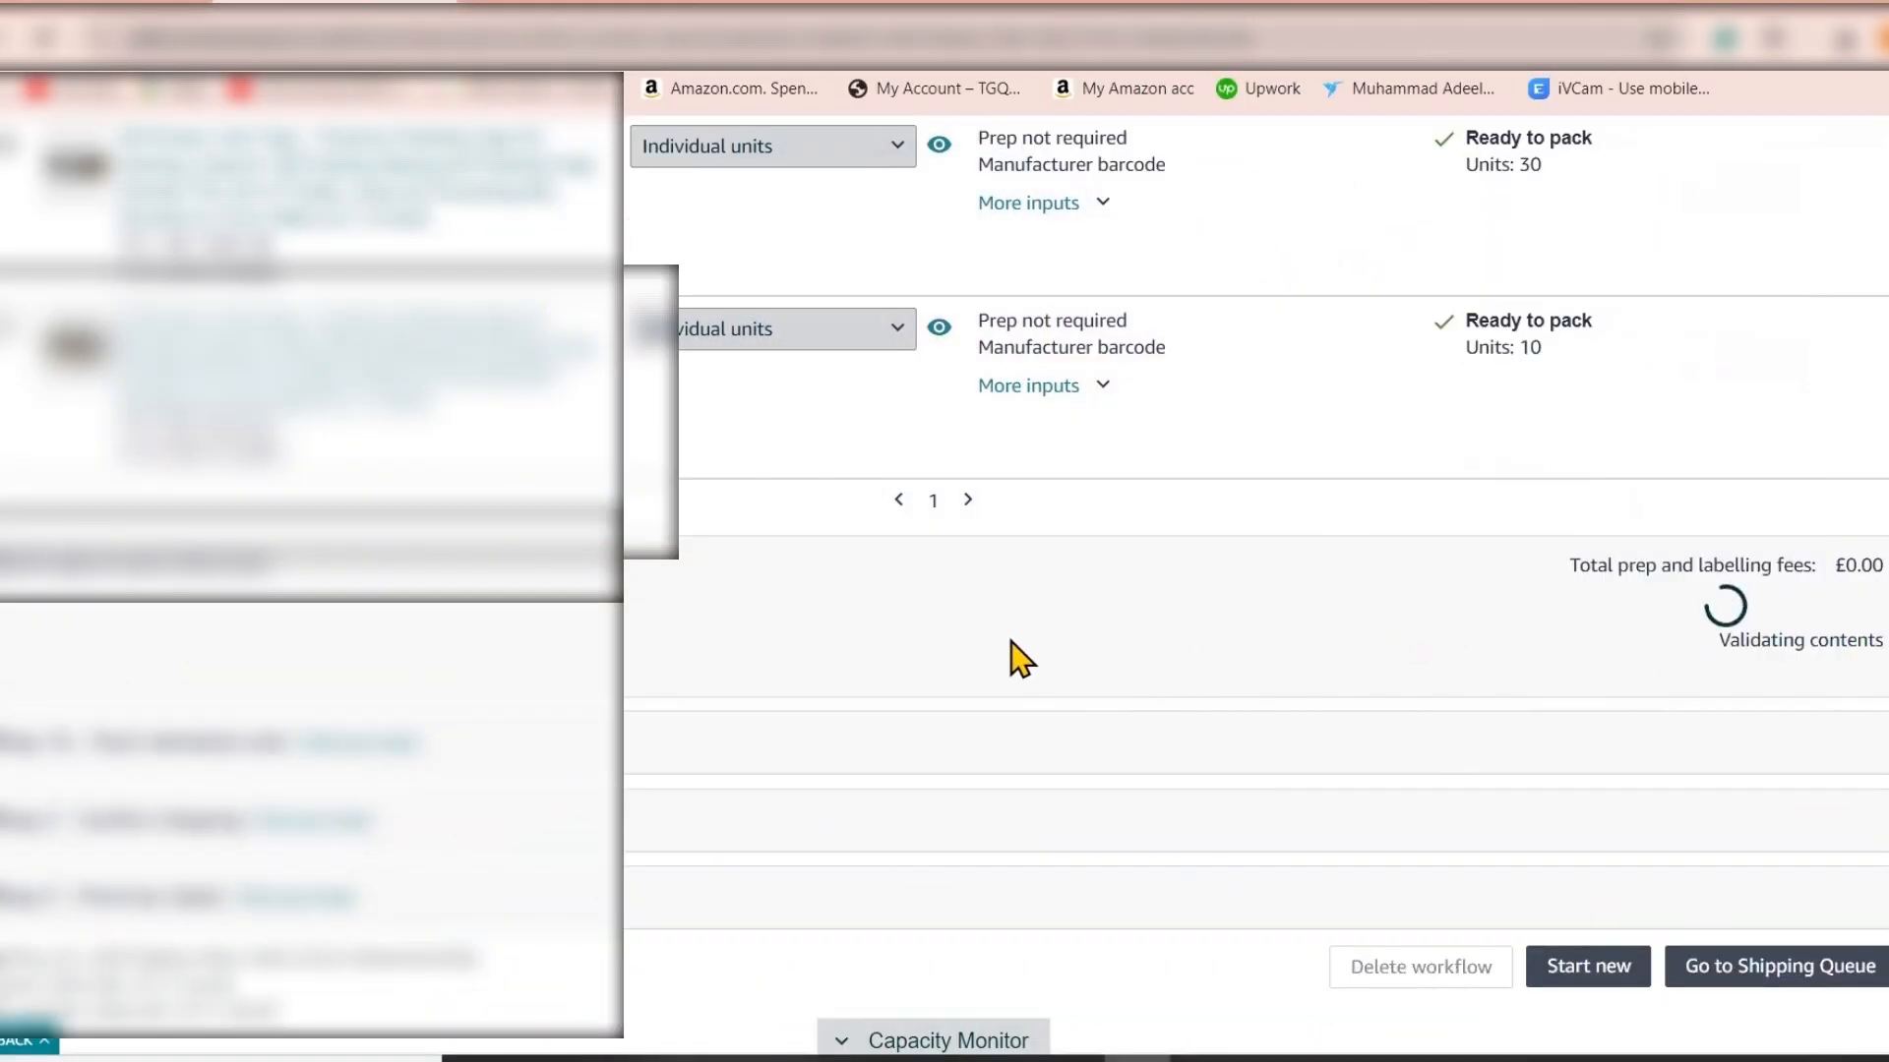
{"action": "scroll", "coordinate": [658, 737], "scroll_direction": "down", "scroll_amount": 3}
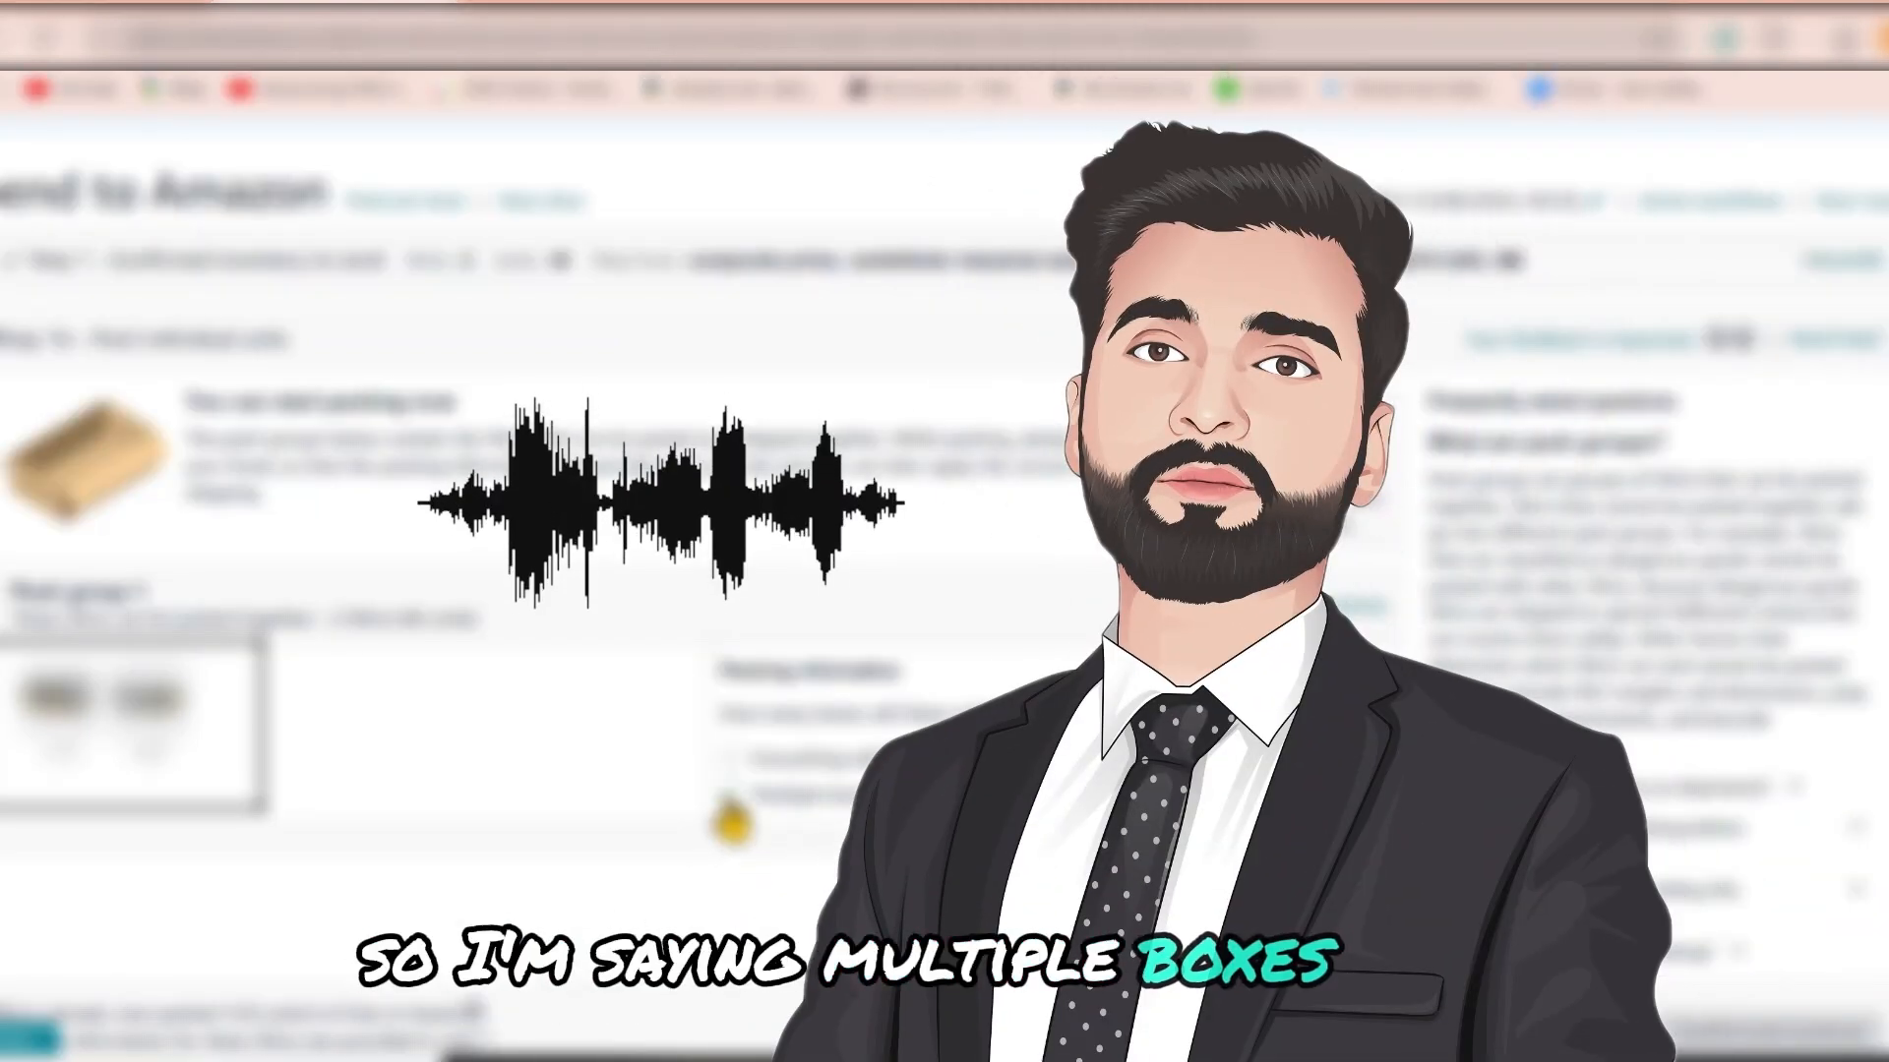
{"action": "left_click", "coordinate": [730, 796]}
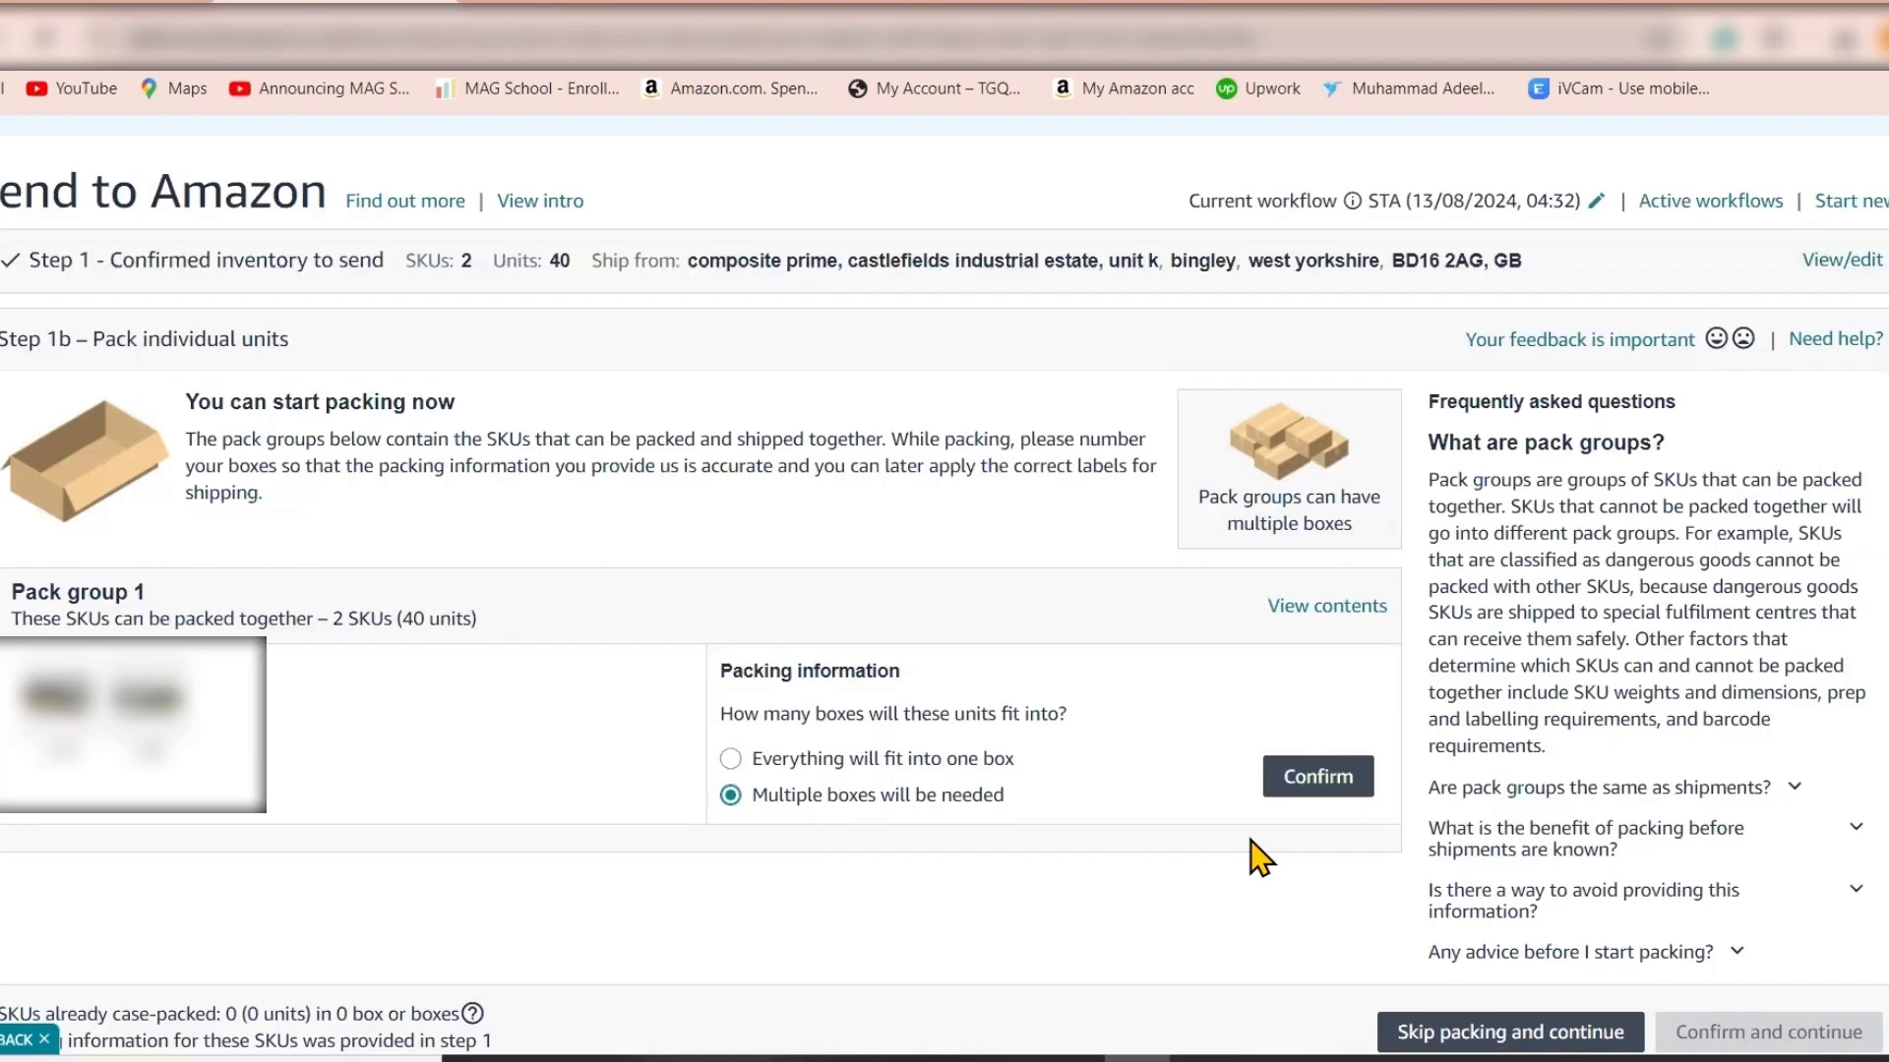
{"action": "left_click", "coordinate": [1318, 777]}
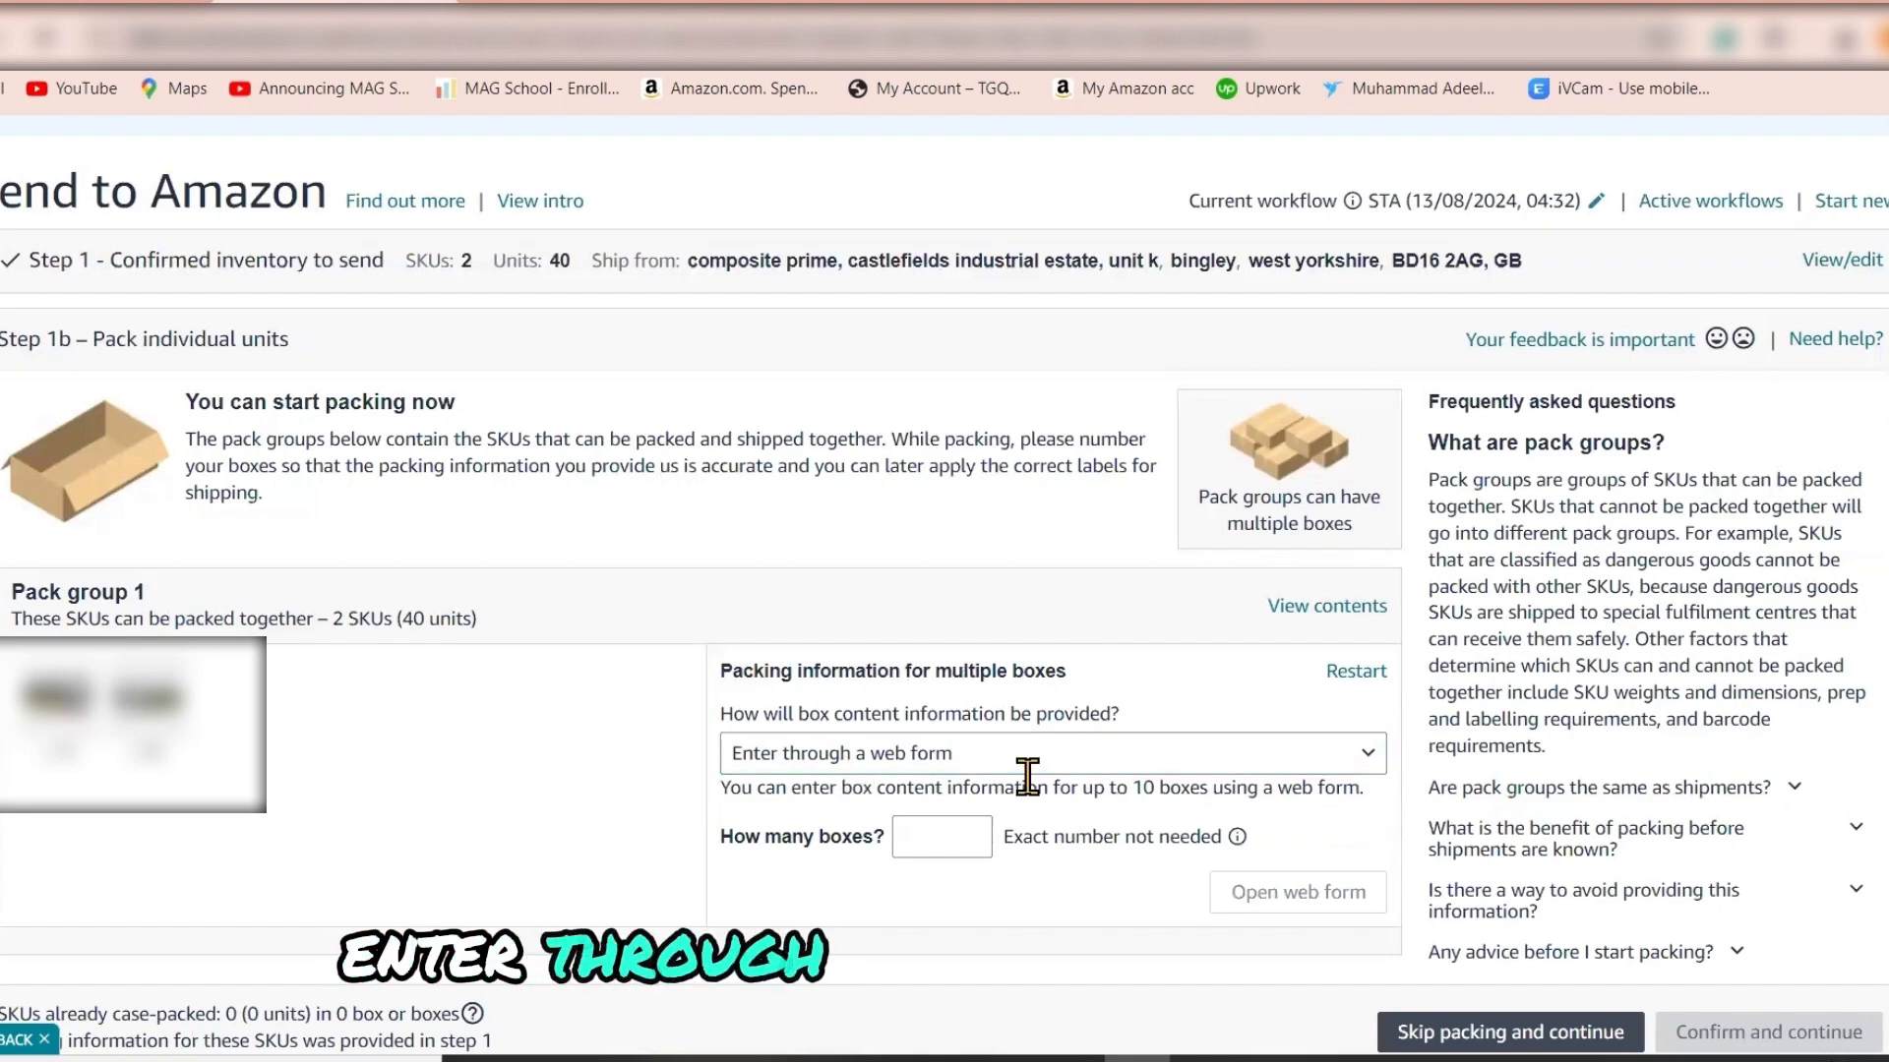
Step: Set the number of boxes for pack group 1 to 40 and provide the box content through Upload Excel file (.xls)
{"action": "left_click", "coordinate": [918, 835]}
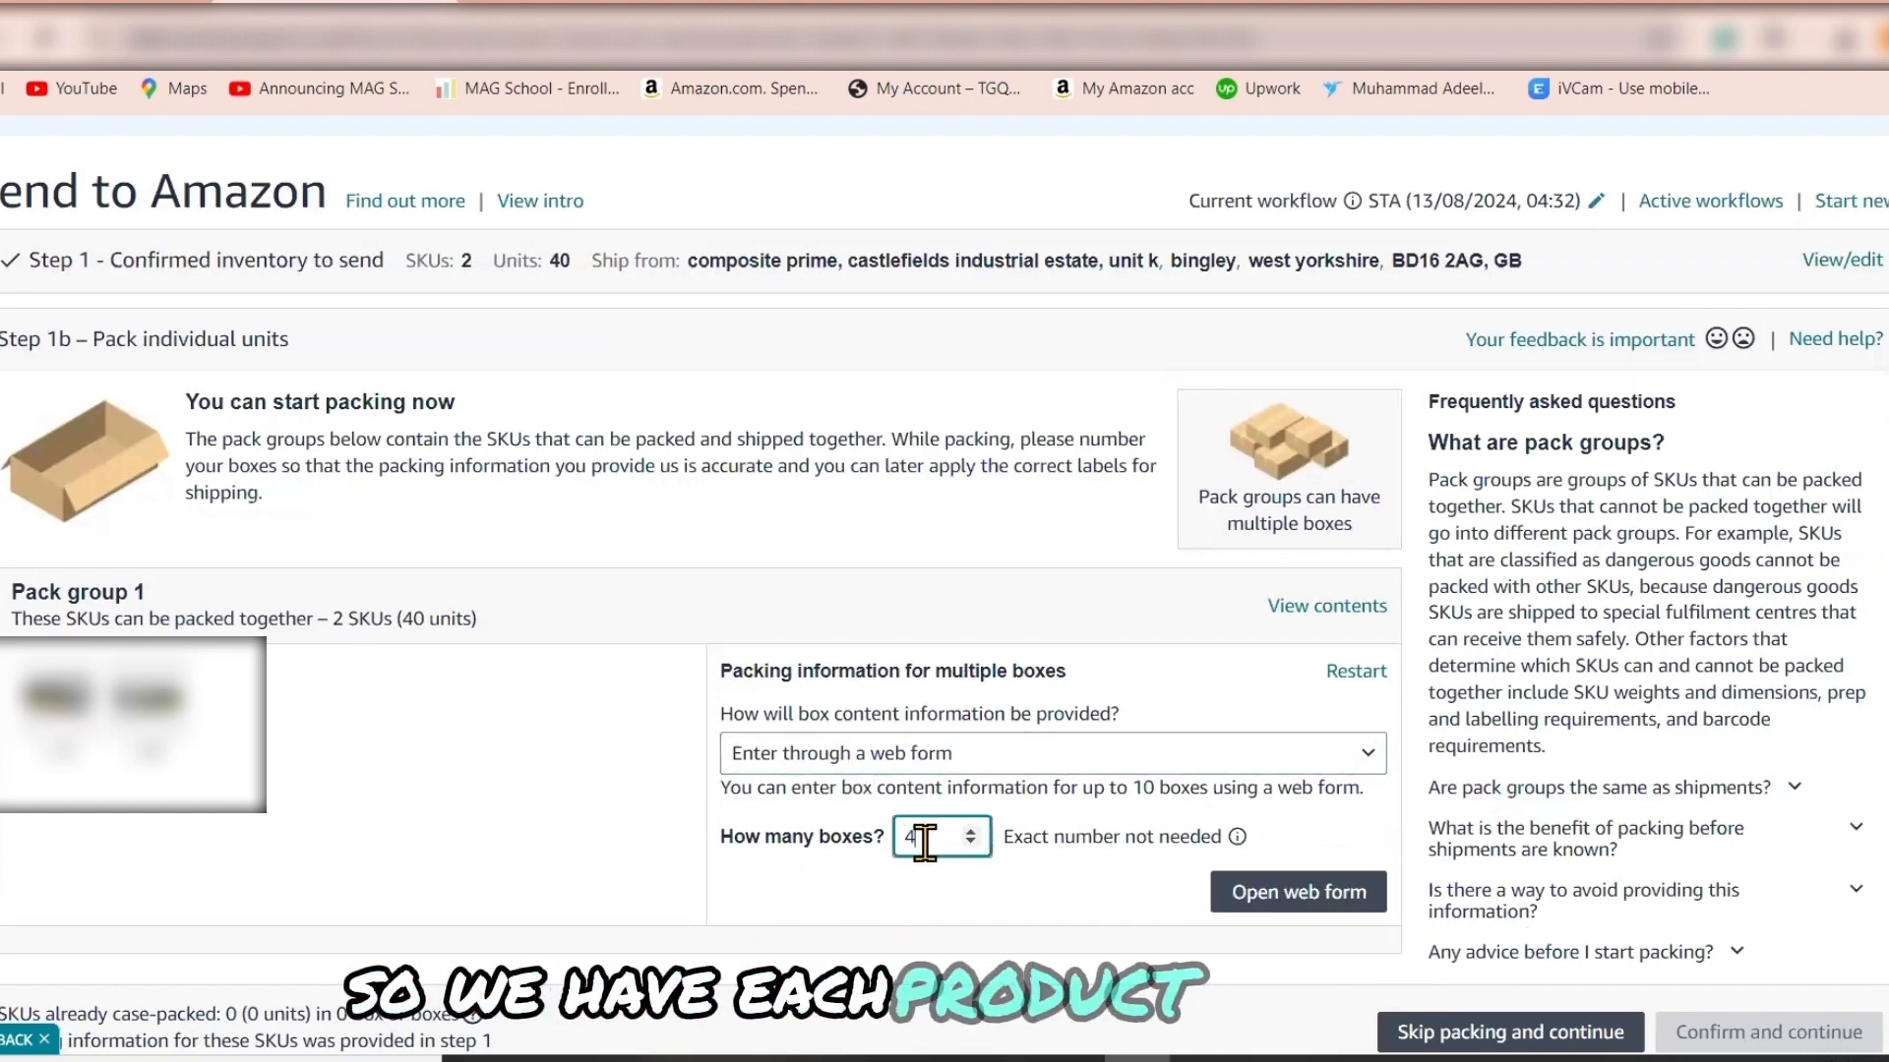
{"action": "type", "text": "40"}
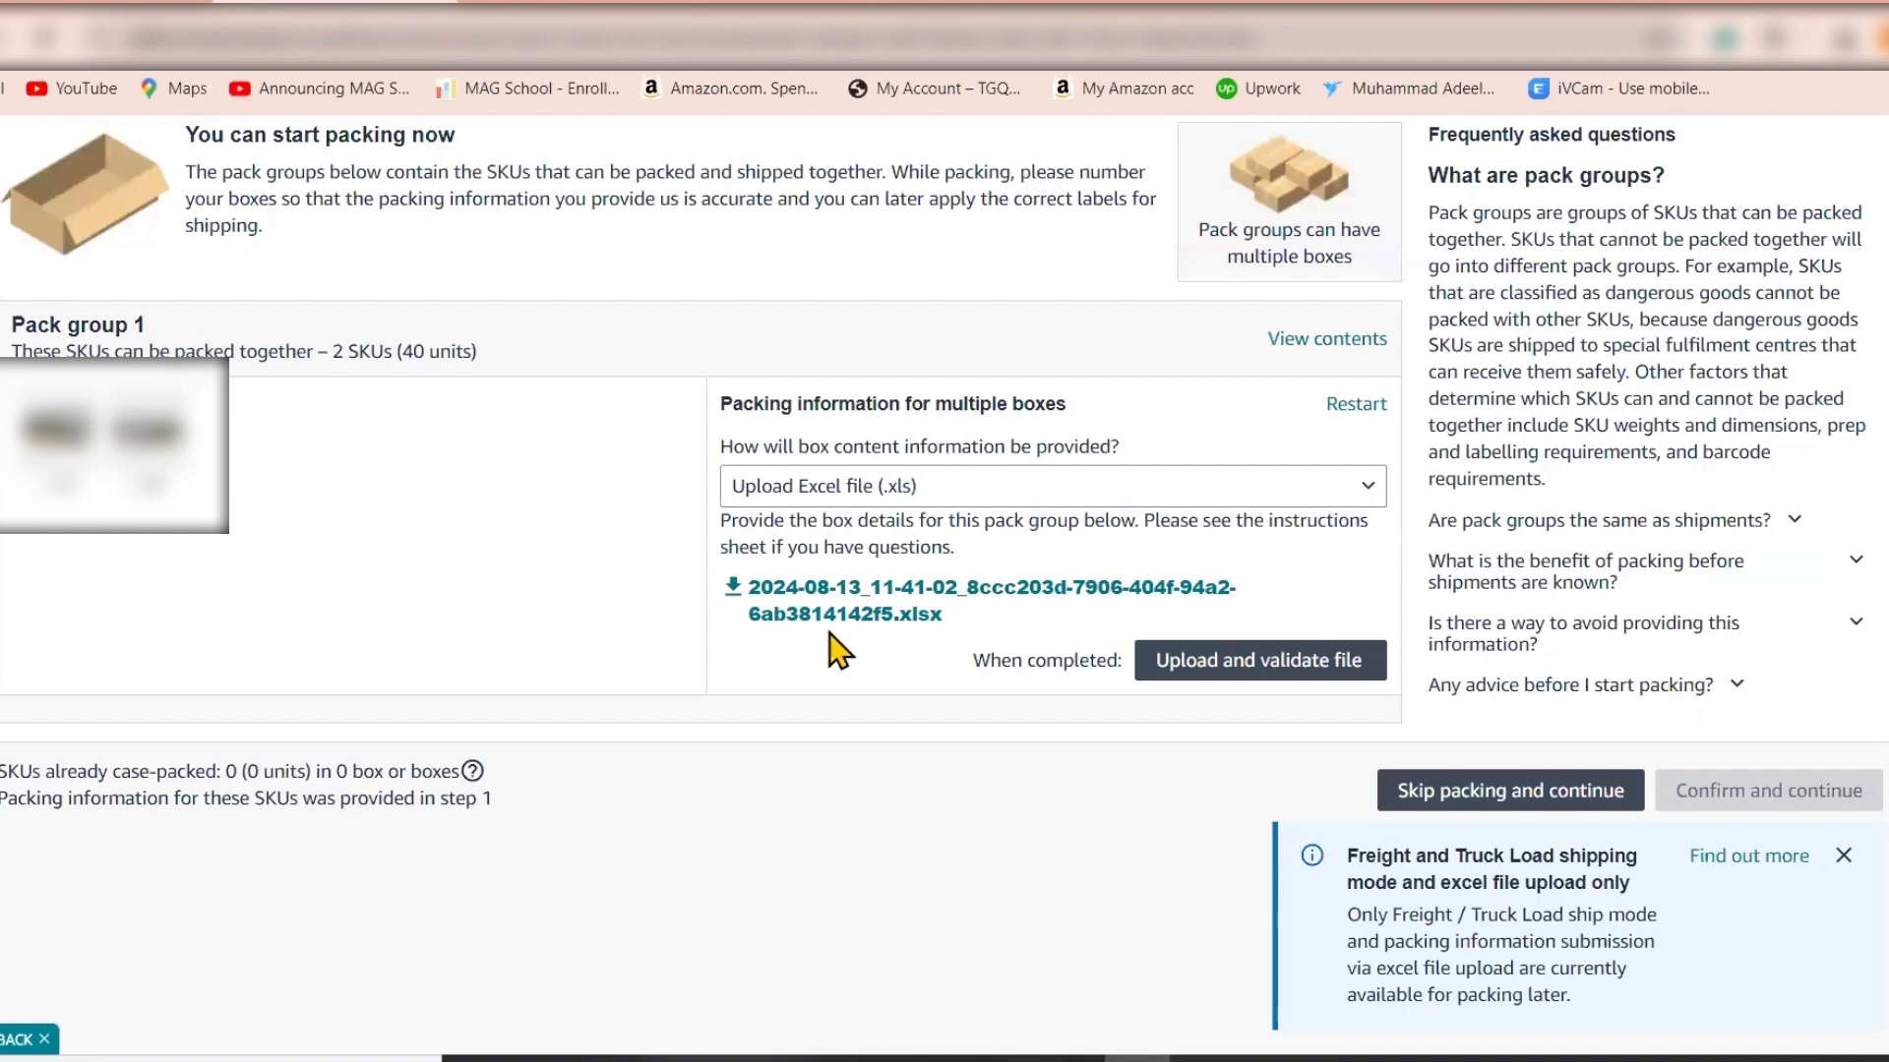
Step: Reopen the confirmed inventory step and review the packing details, prep and barcode information, and send quantities of both SKUs
{"action": "scroll", "coordinate": [759, 810], "scroll_direction": "up", "scroll_amount": 5}
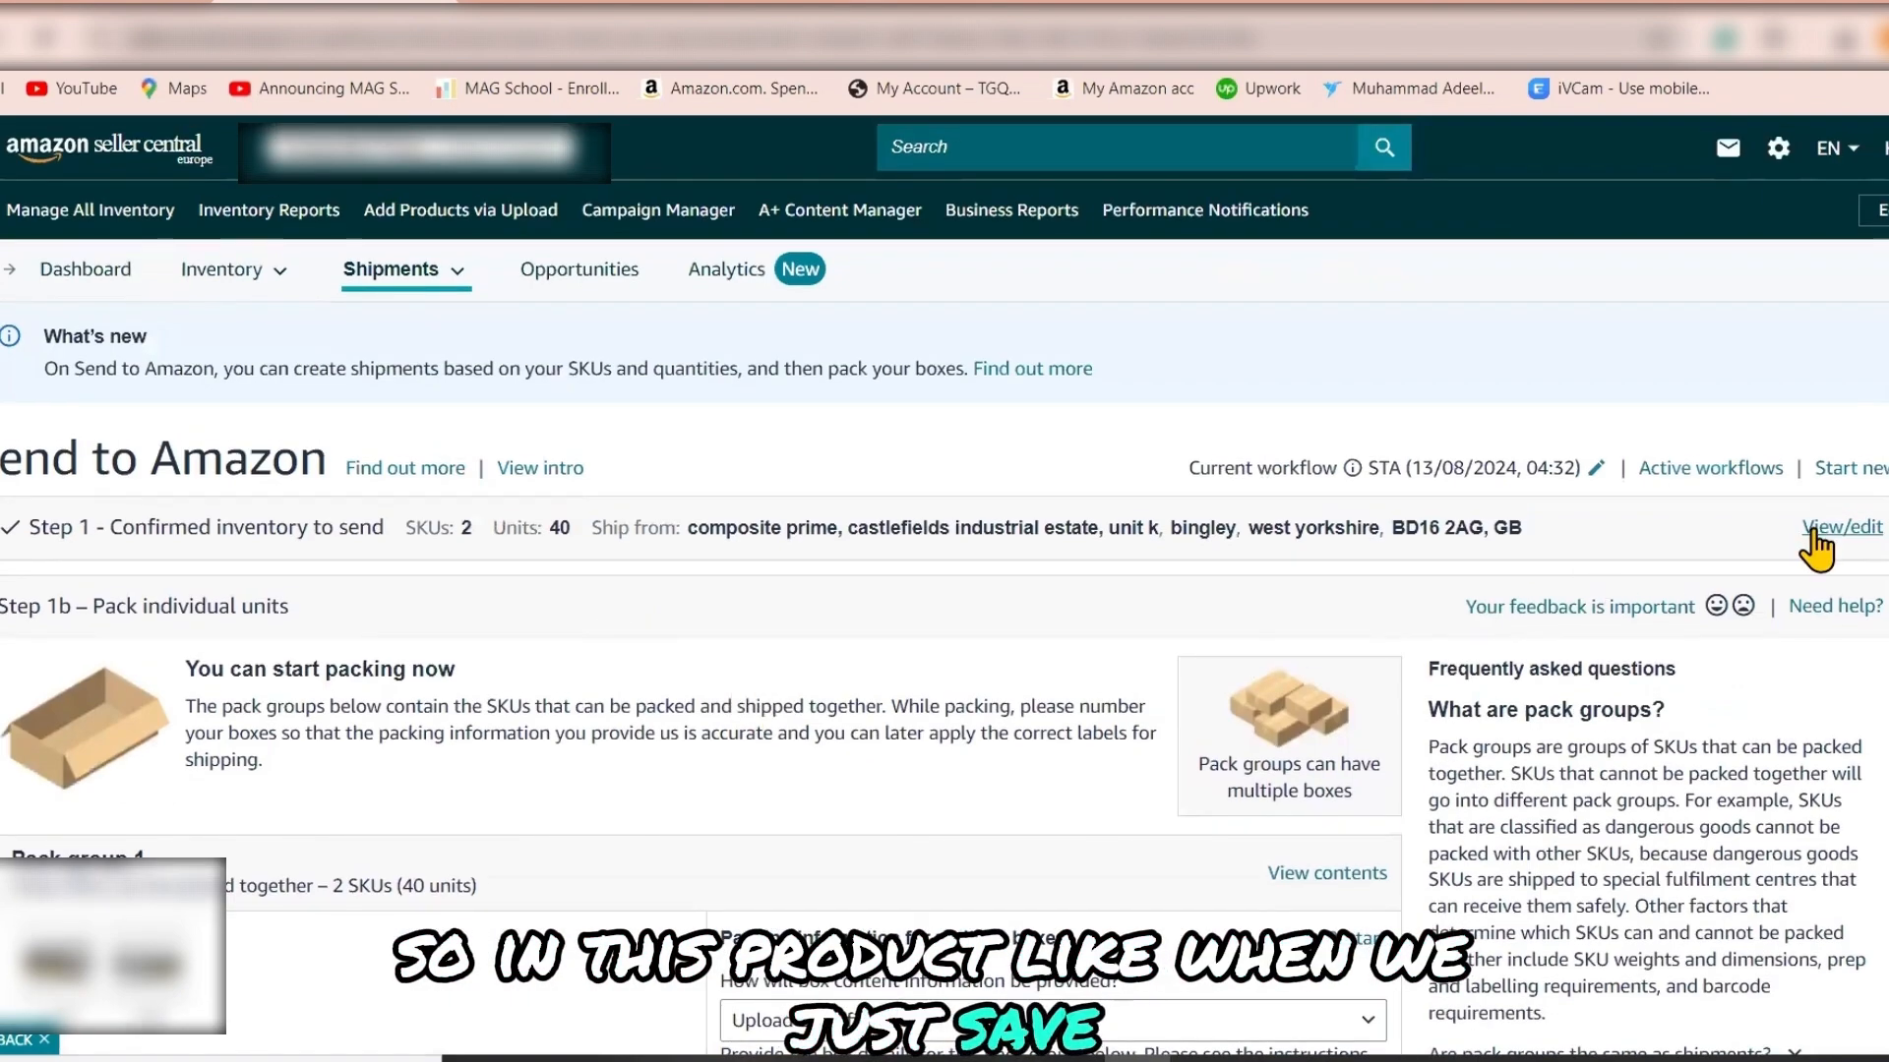
{"action": "left_click", "coordinate": [1808, 531]}
{"action": "scroll", "coordinate": [935, 771], "scroll_direction": "down", "scroll_amount": 4}
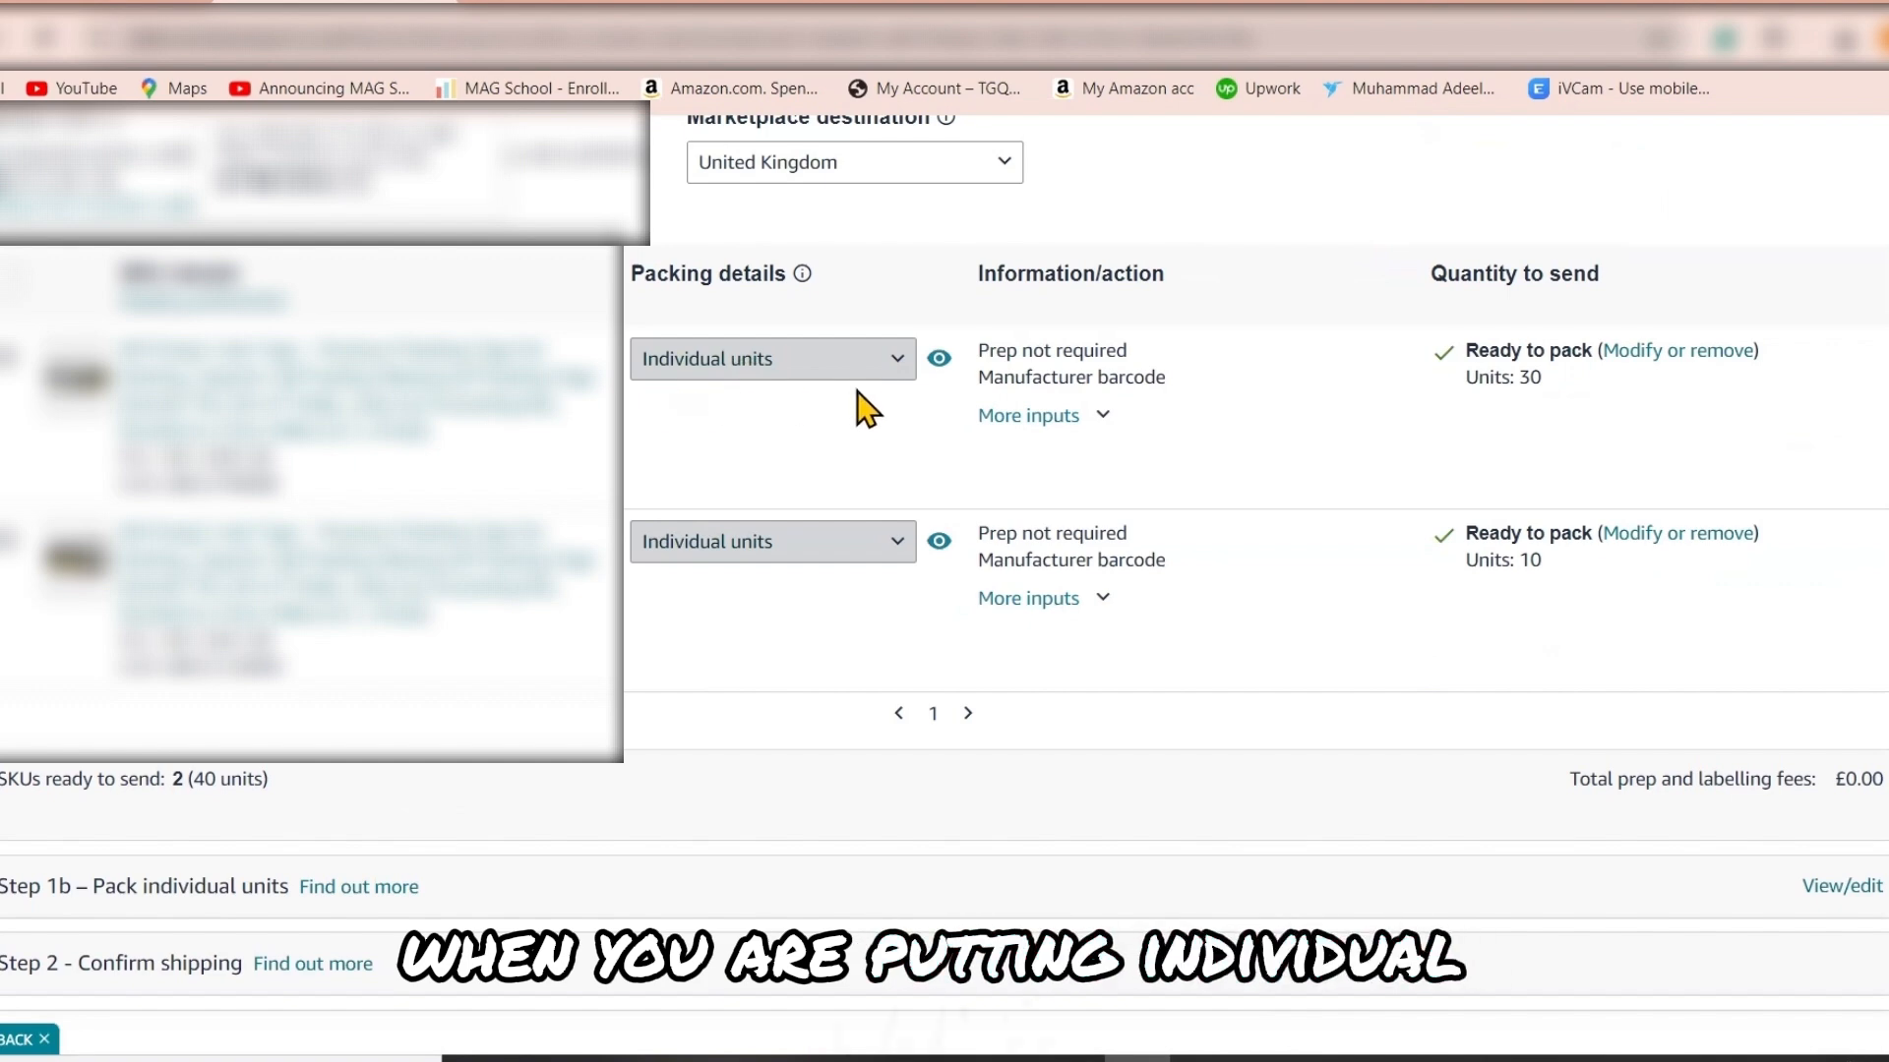
{"action": "scroll", "coordinate": [1349, 548], "scroll_direction": "down", "scroll_amount": 5}
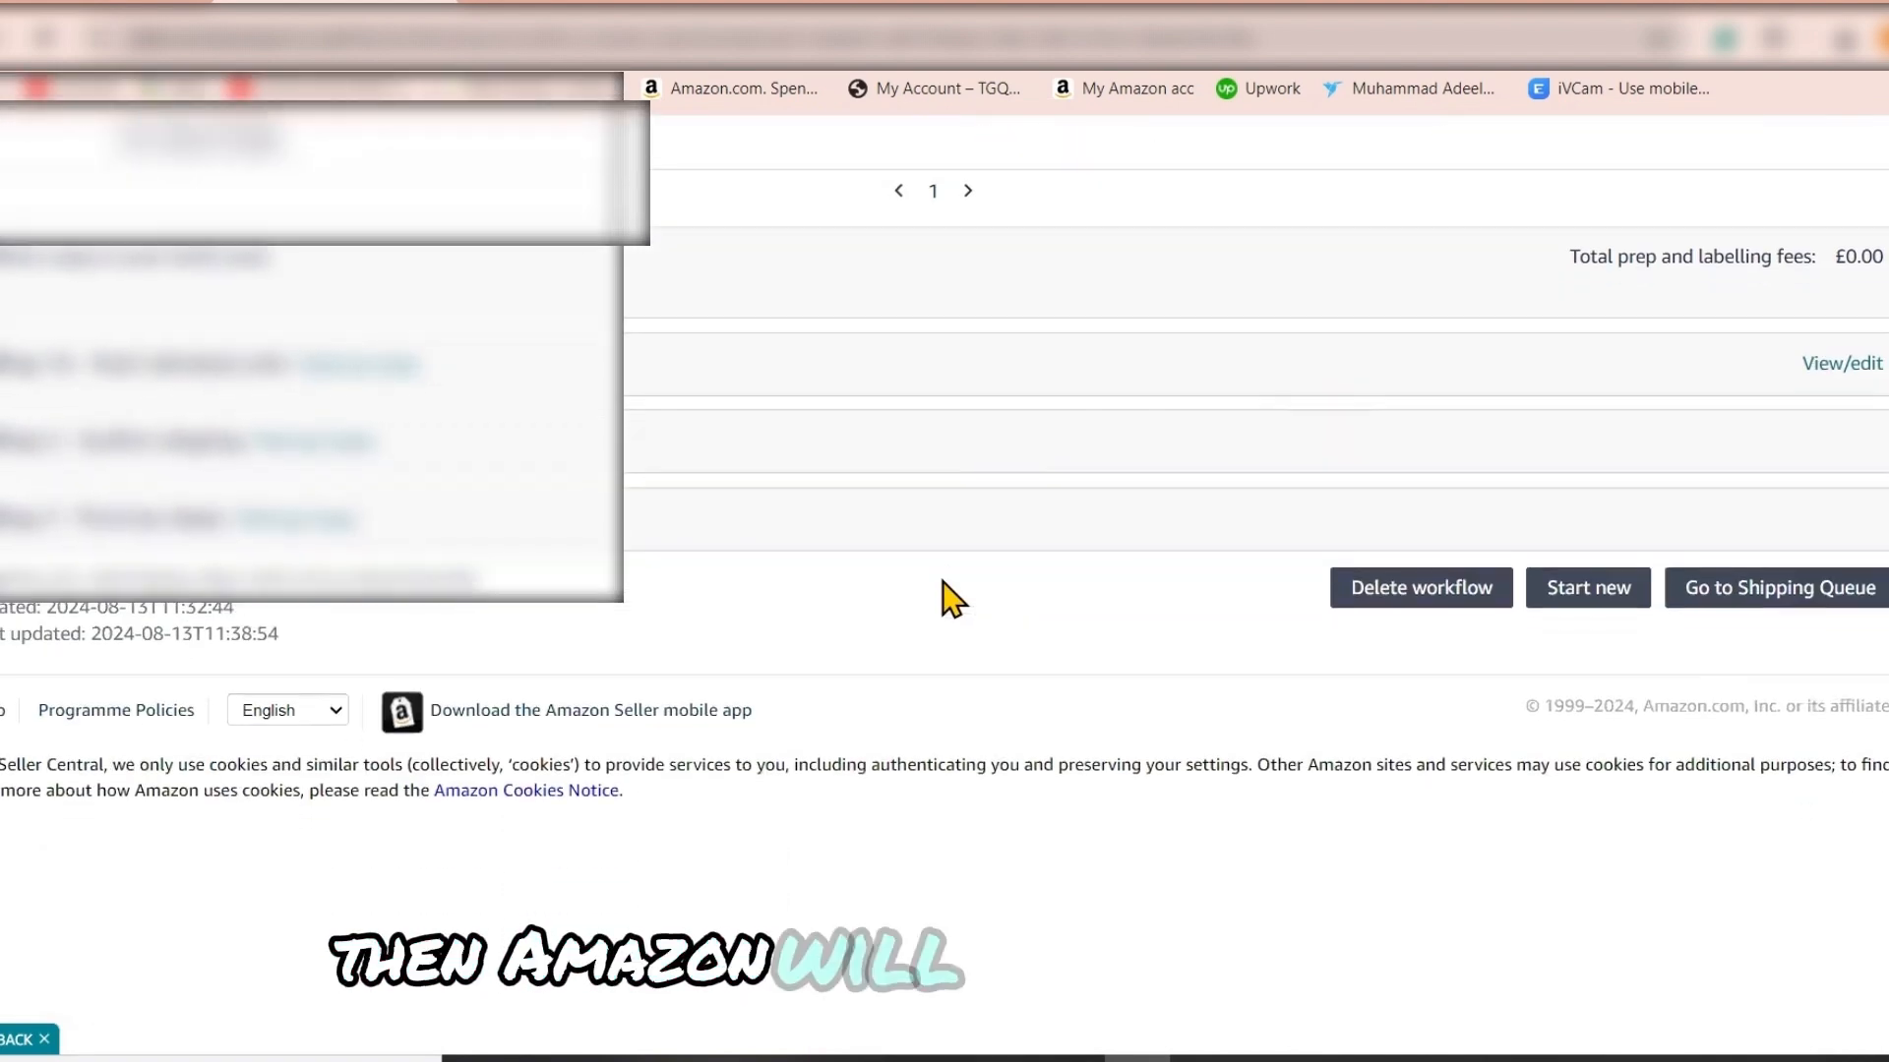
{"action": "scroll", "coordinate": [1361, 614], "scroll_direction": "up", "scroll_amount": 3}
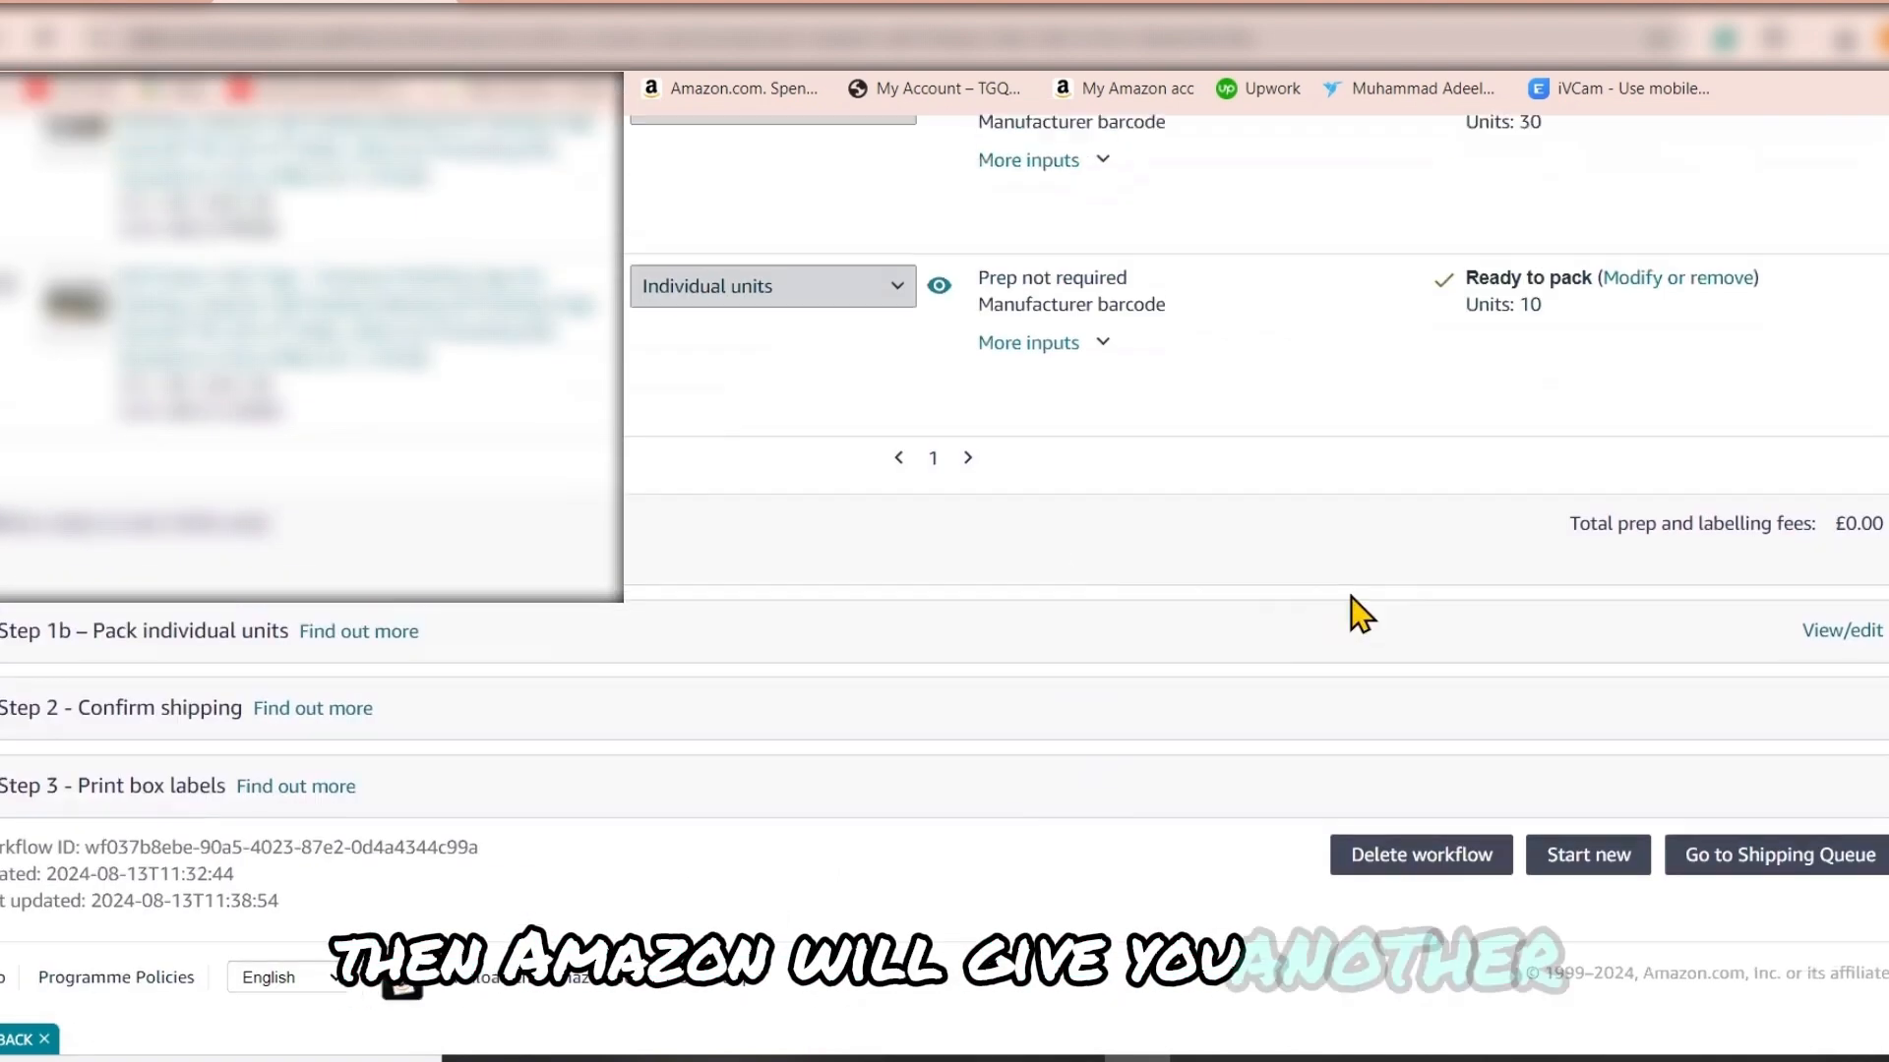
Step: Return to packing individual units and confirm again that multiple boxes will be needed for pack group 1
{"action": "left_click", "coordinate": [1817, 640]}
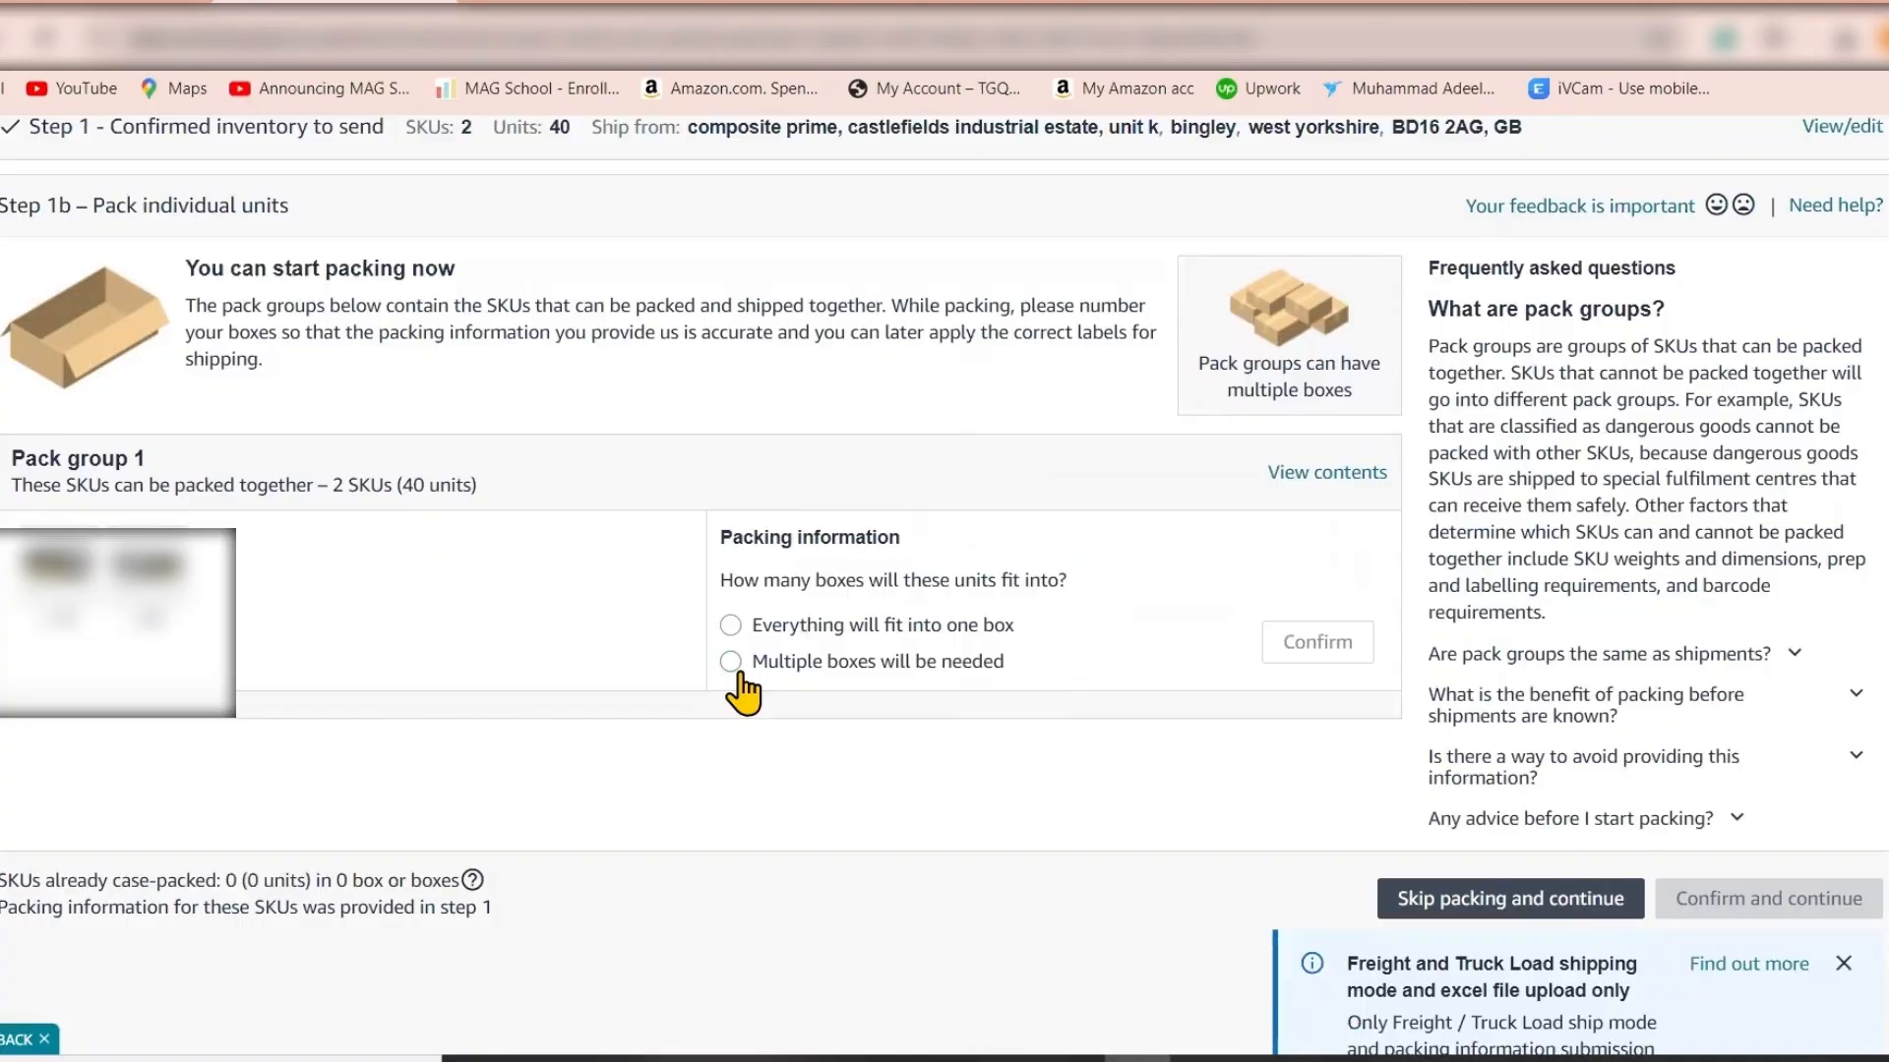
{"action": "left_click", "coordinate": [730, 661]}
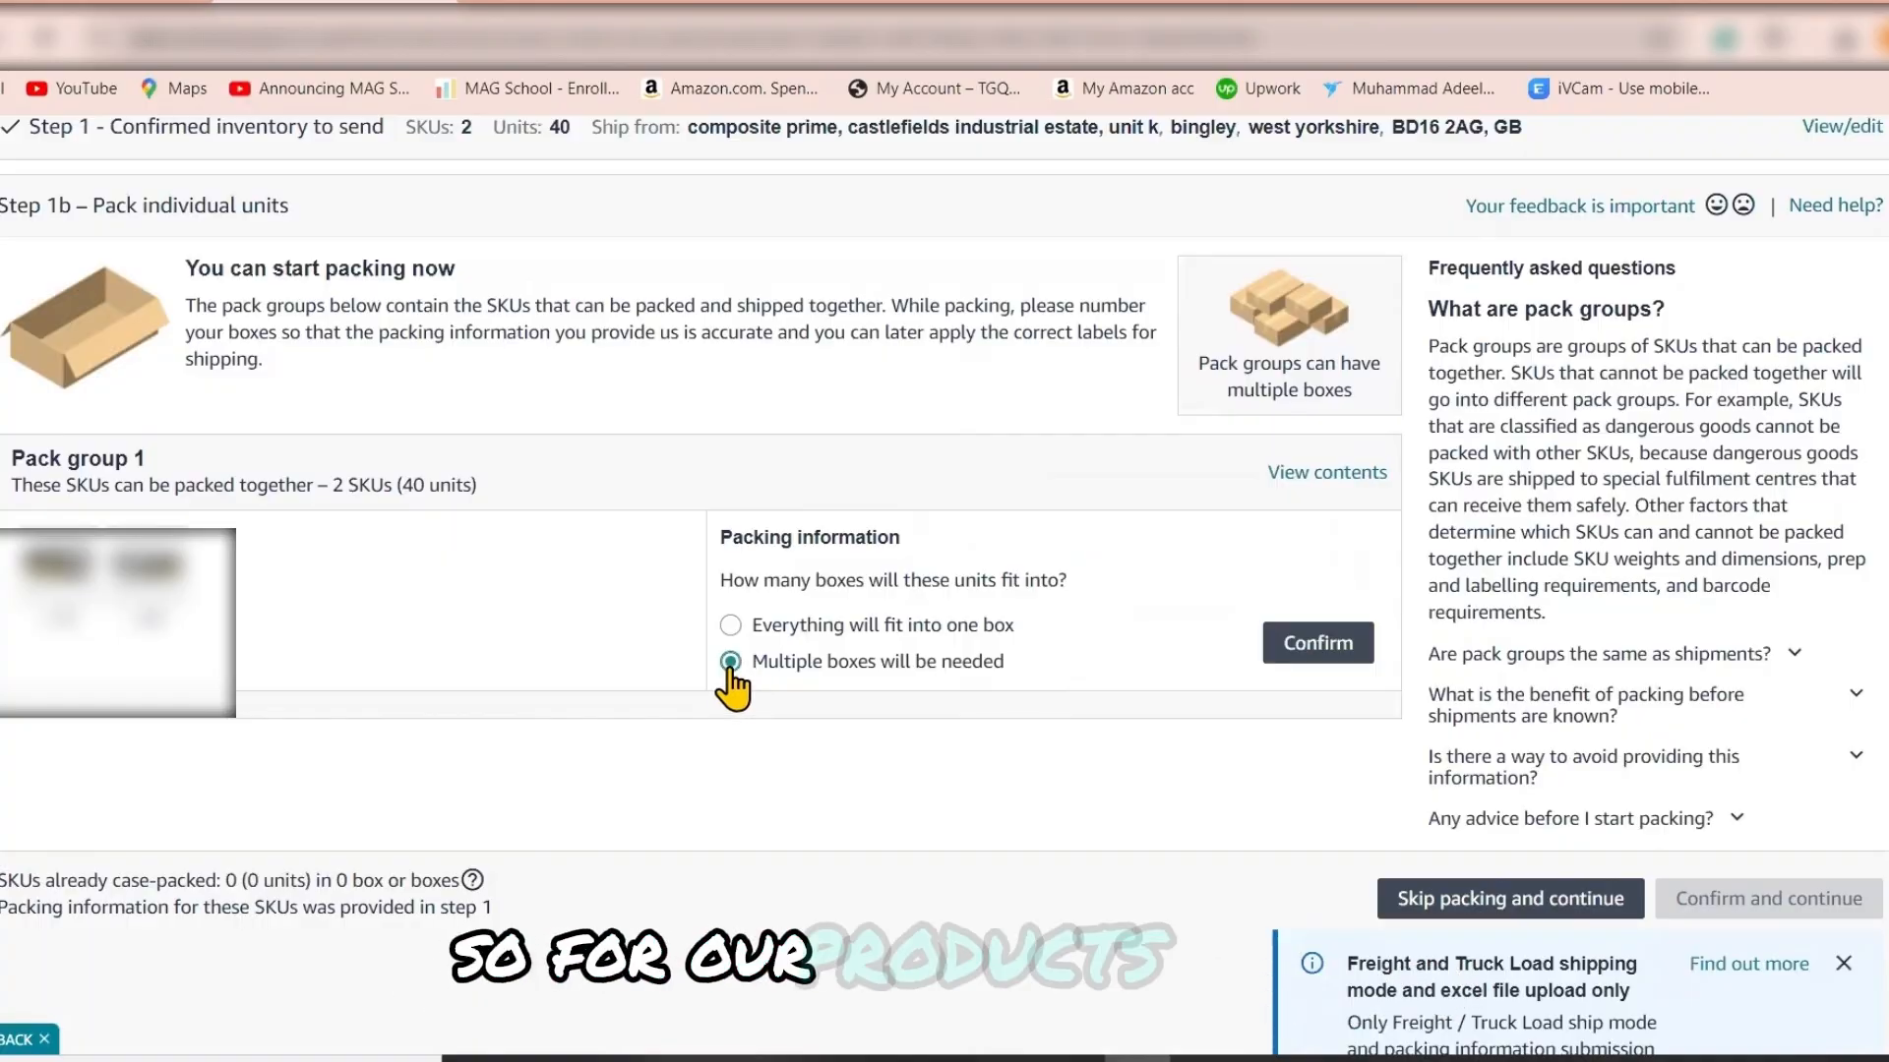
{"action": "left_click", "coordinate": [1283, 645]}
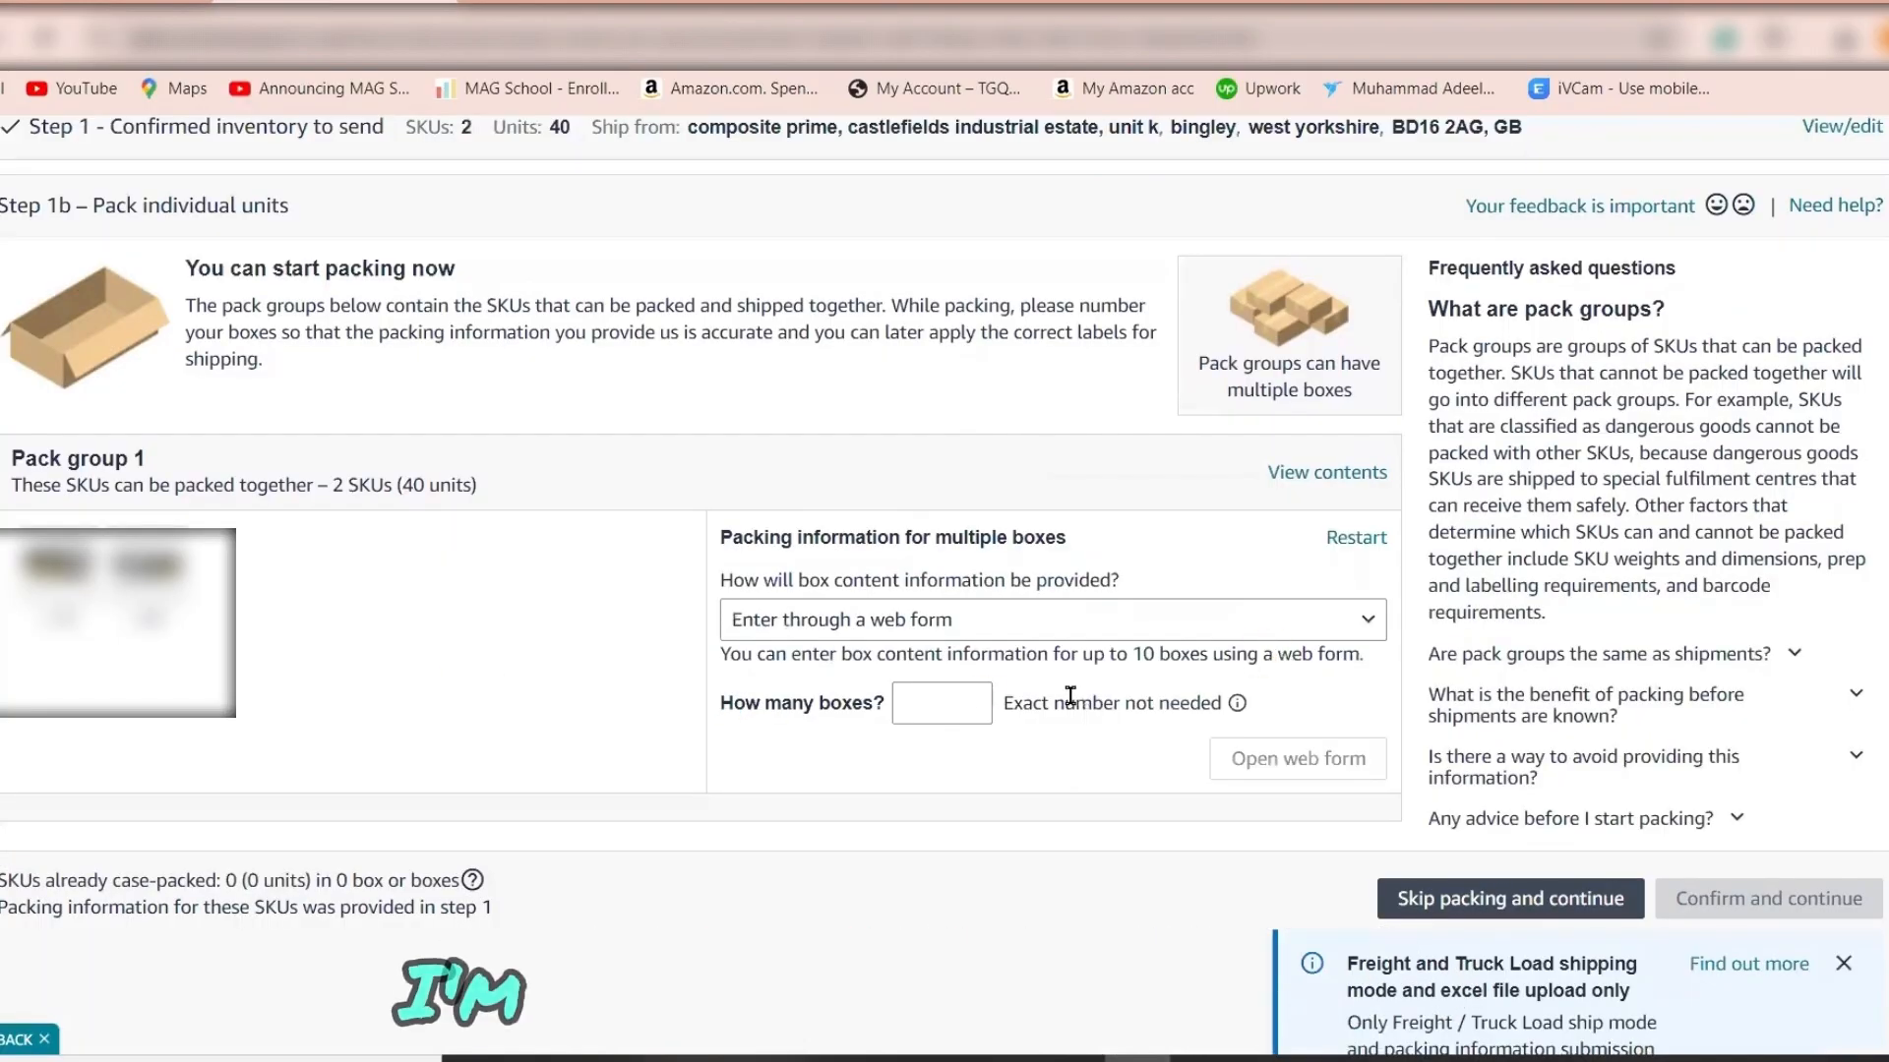
Step: Change the box content method to Upload Excel file (.xls) and download the Excel template for pack group 1
{"action": "left_click", "coordinate": [1109, 639]}
{"action": "left_click", "coordinate": [682, 831]}
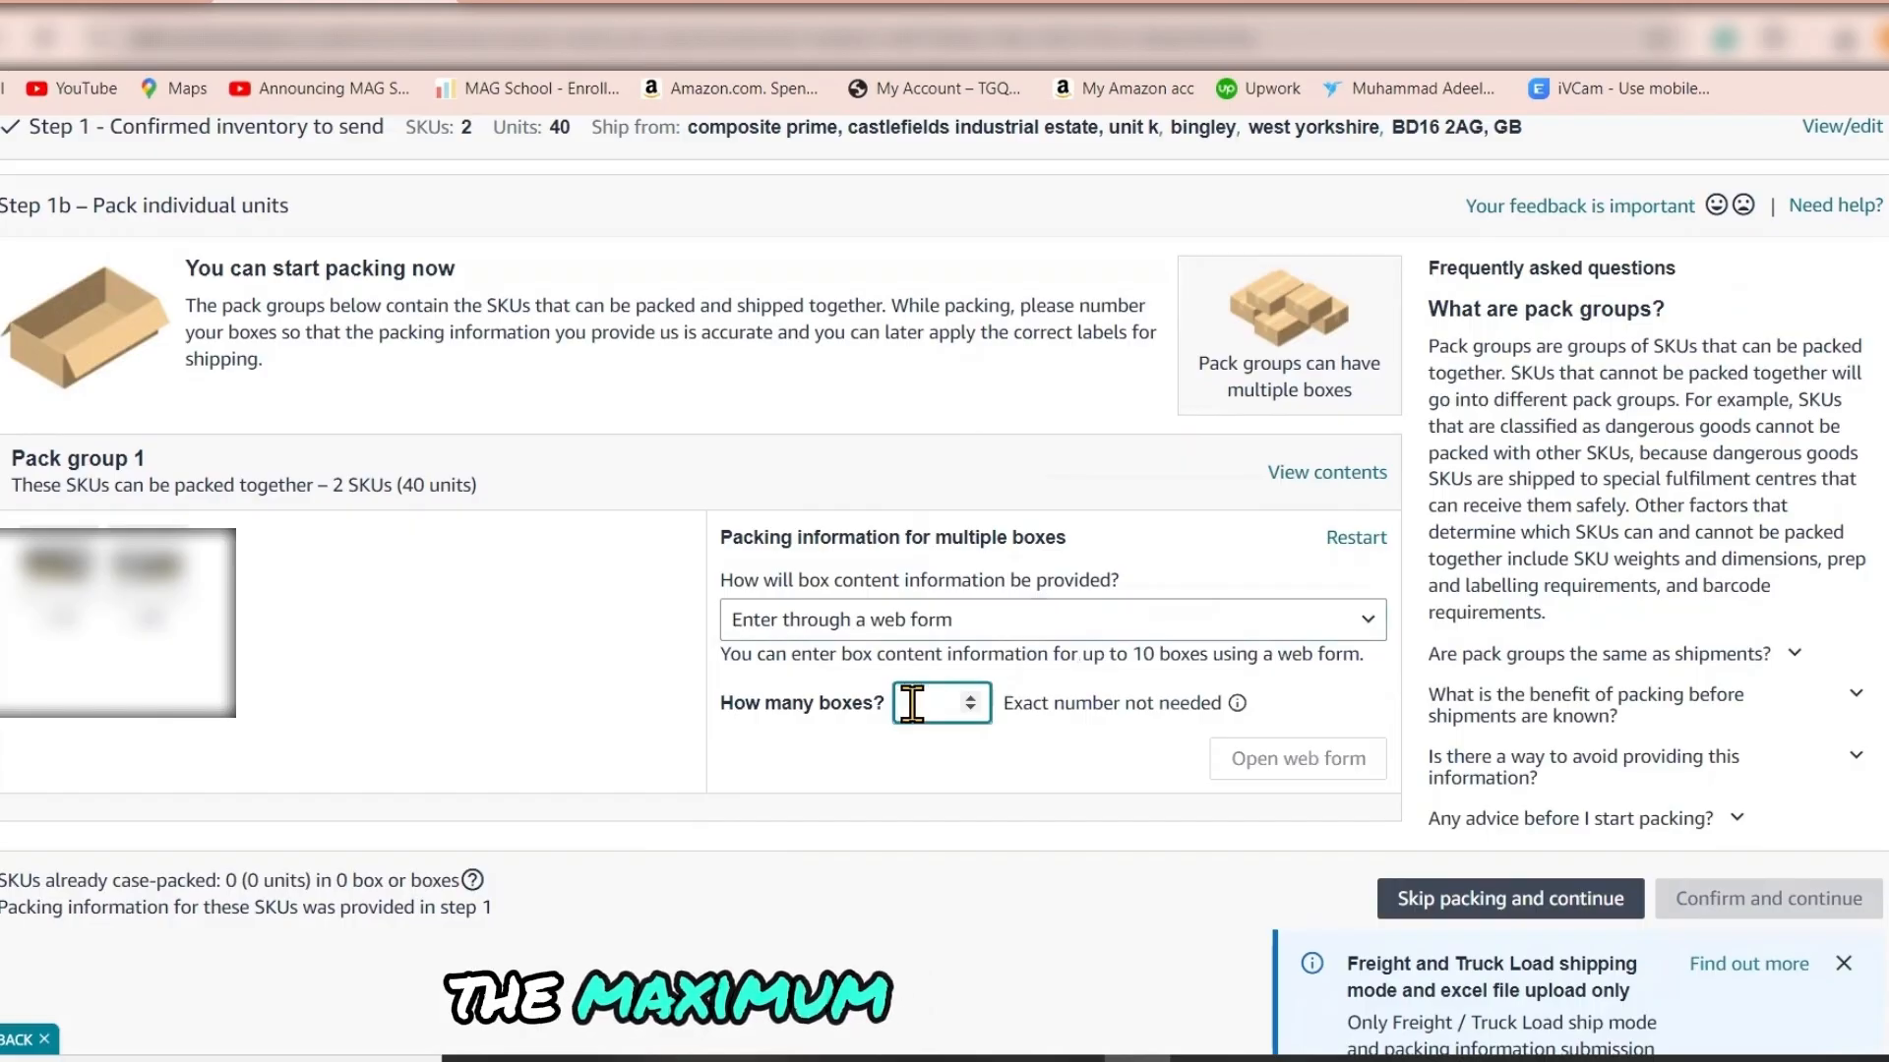
{"action": "left_click", "coordinate": [1214, 634]}
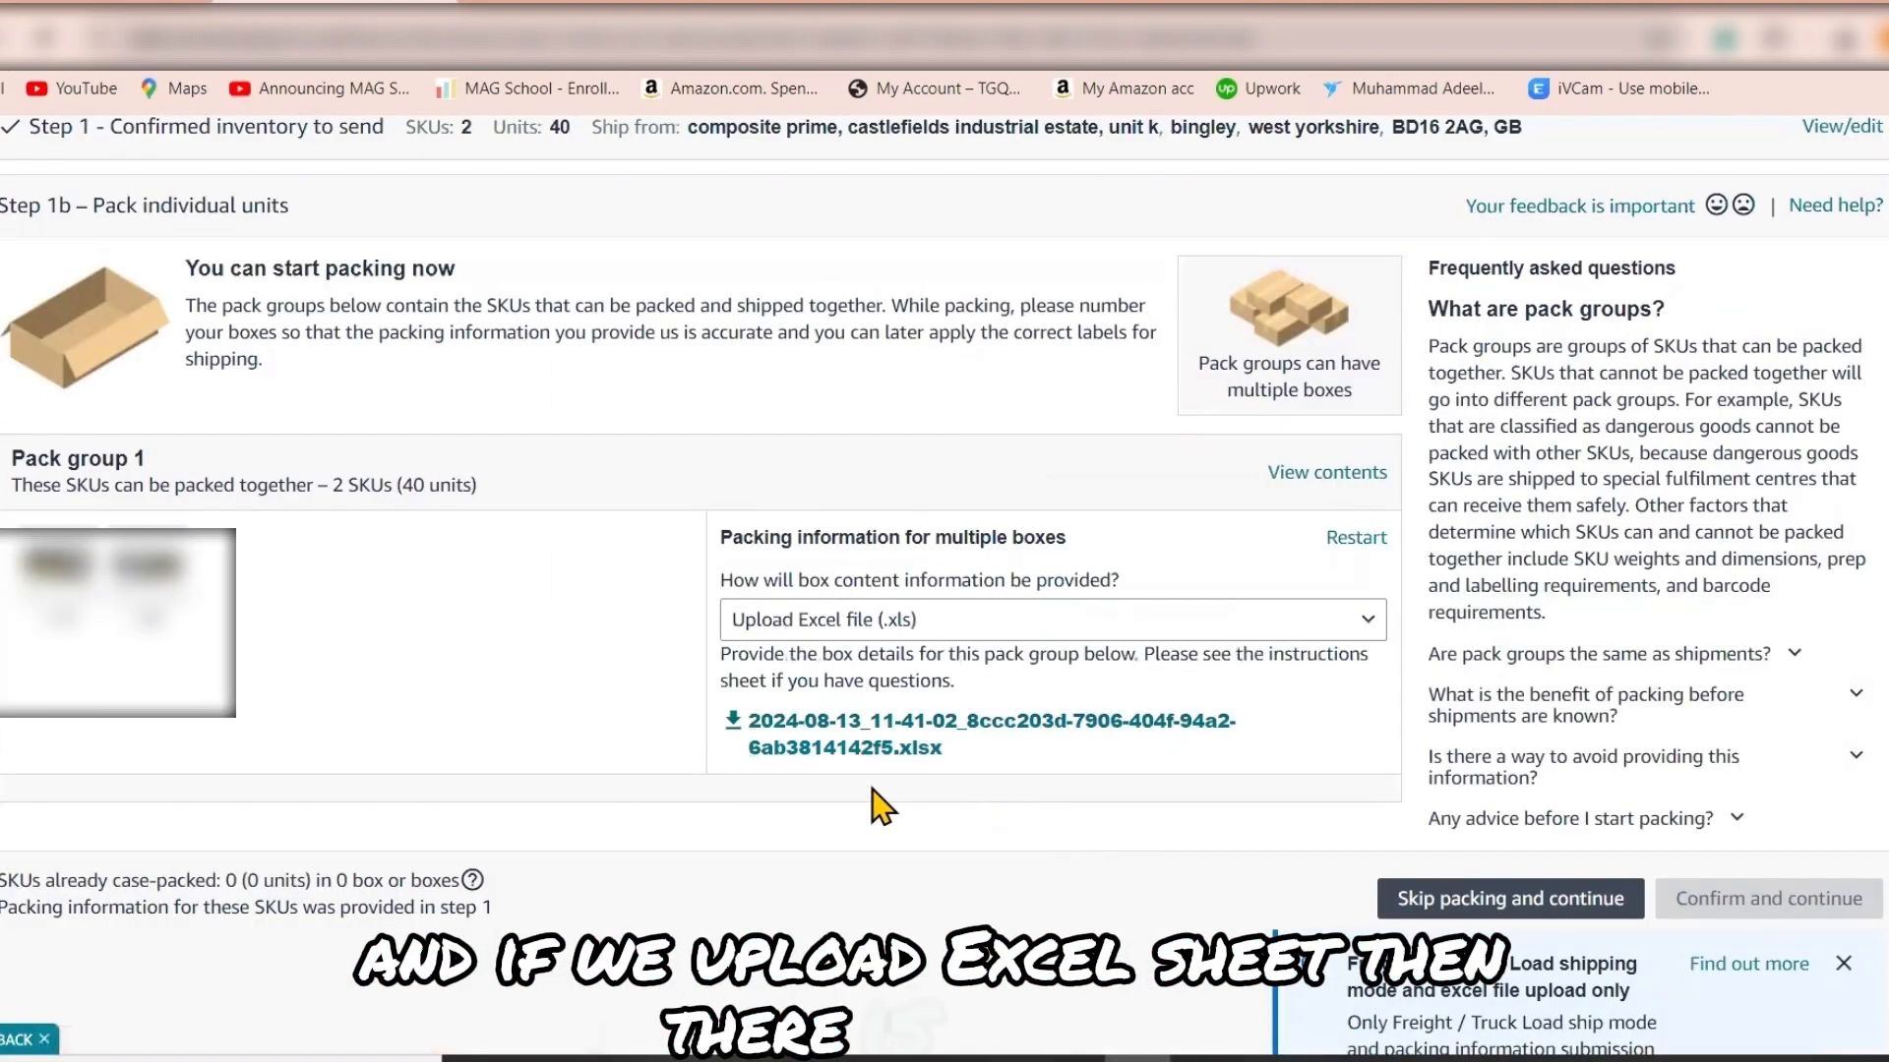
{"action": "left_click", "coordinate": [792, 739]}
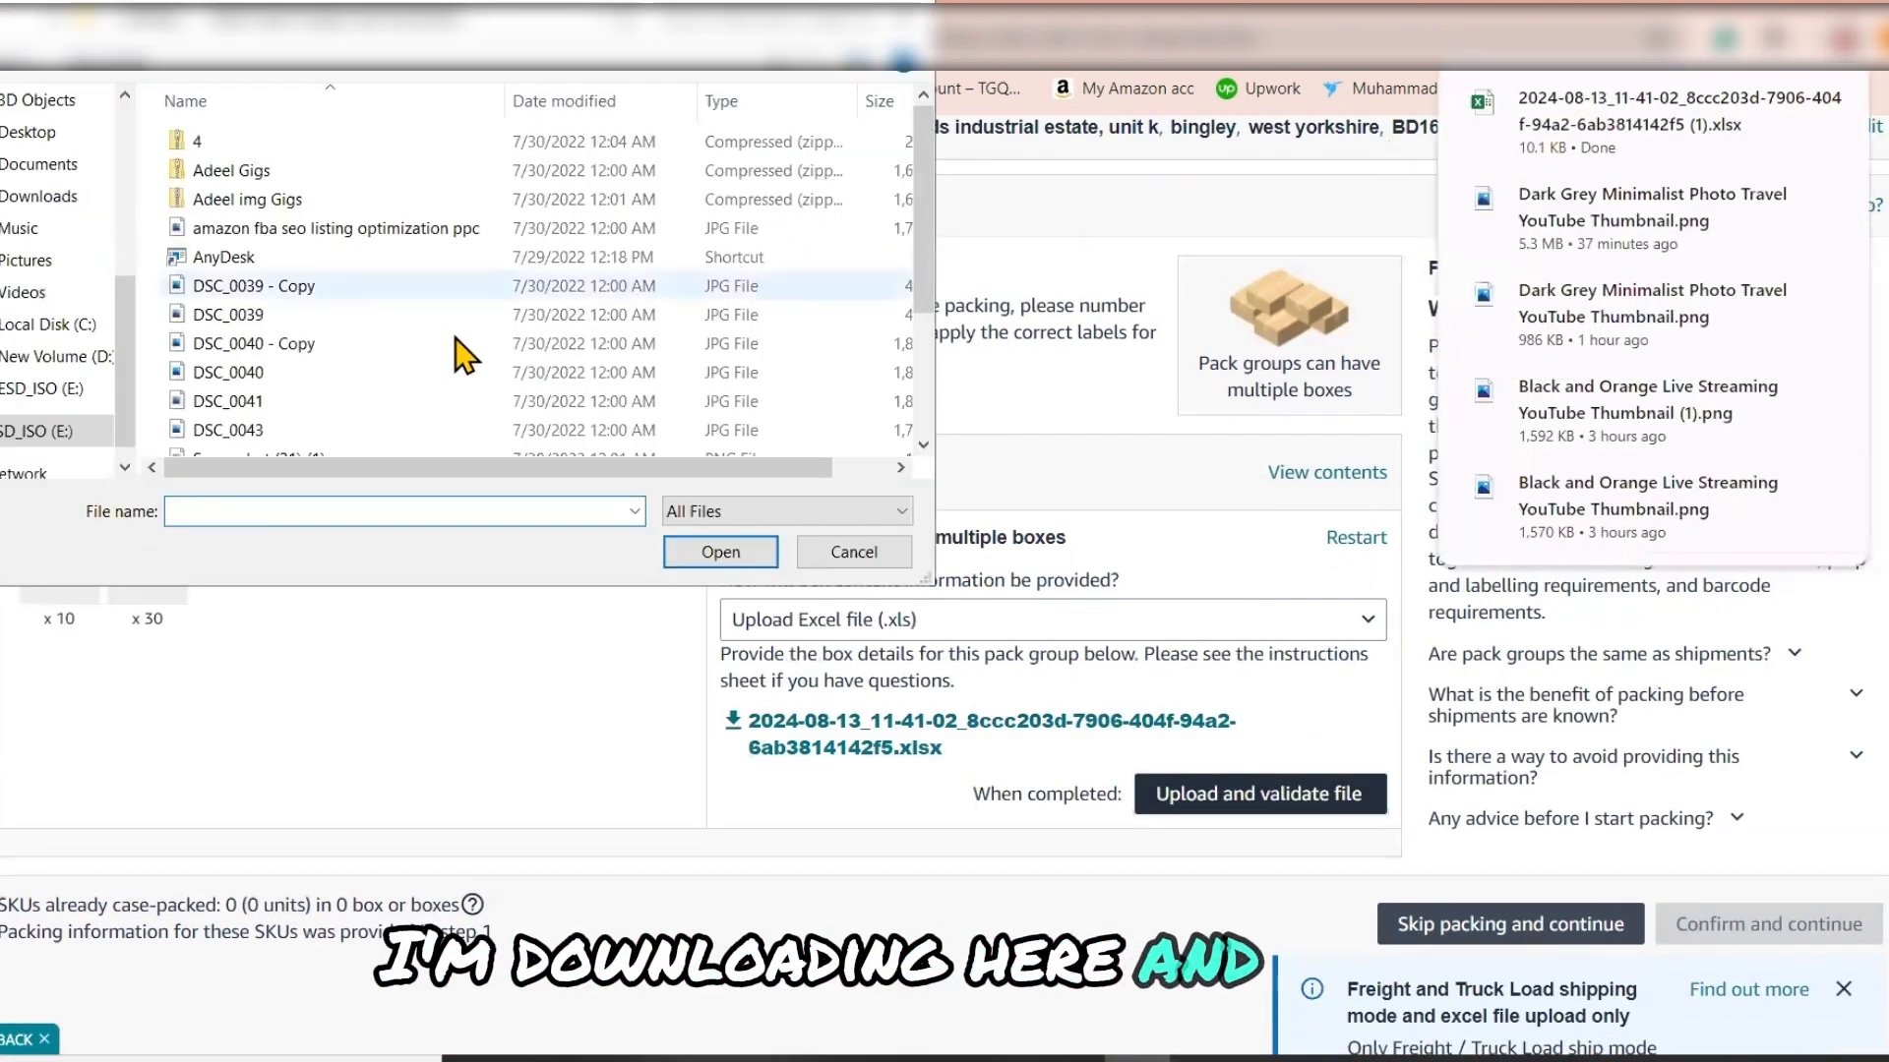
Step: Open the downloaded pack group template in Excel and enable editing
{"action": "mouse_move", "coordinate": [1810, 137]}
{"action": "left_click", "coordinate": [1823, 102]}
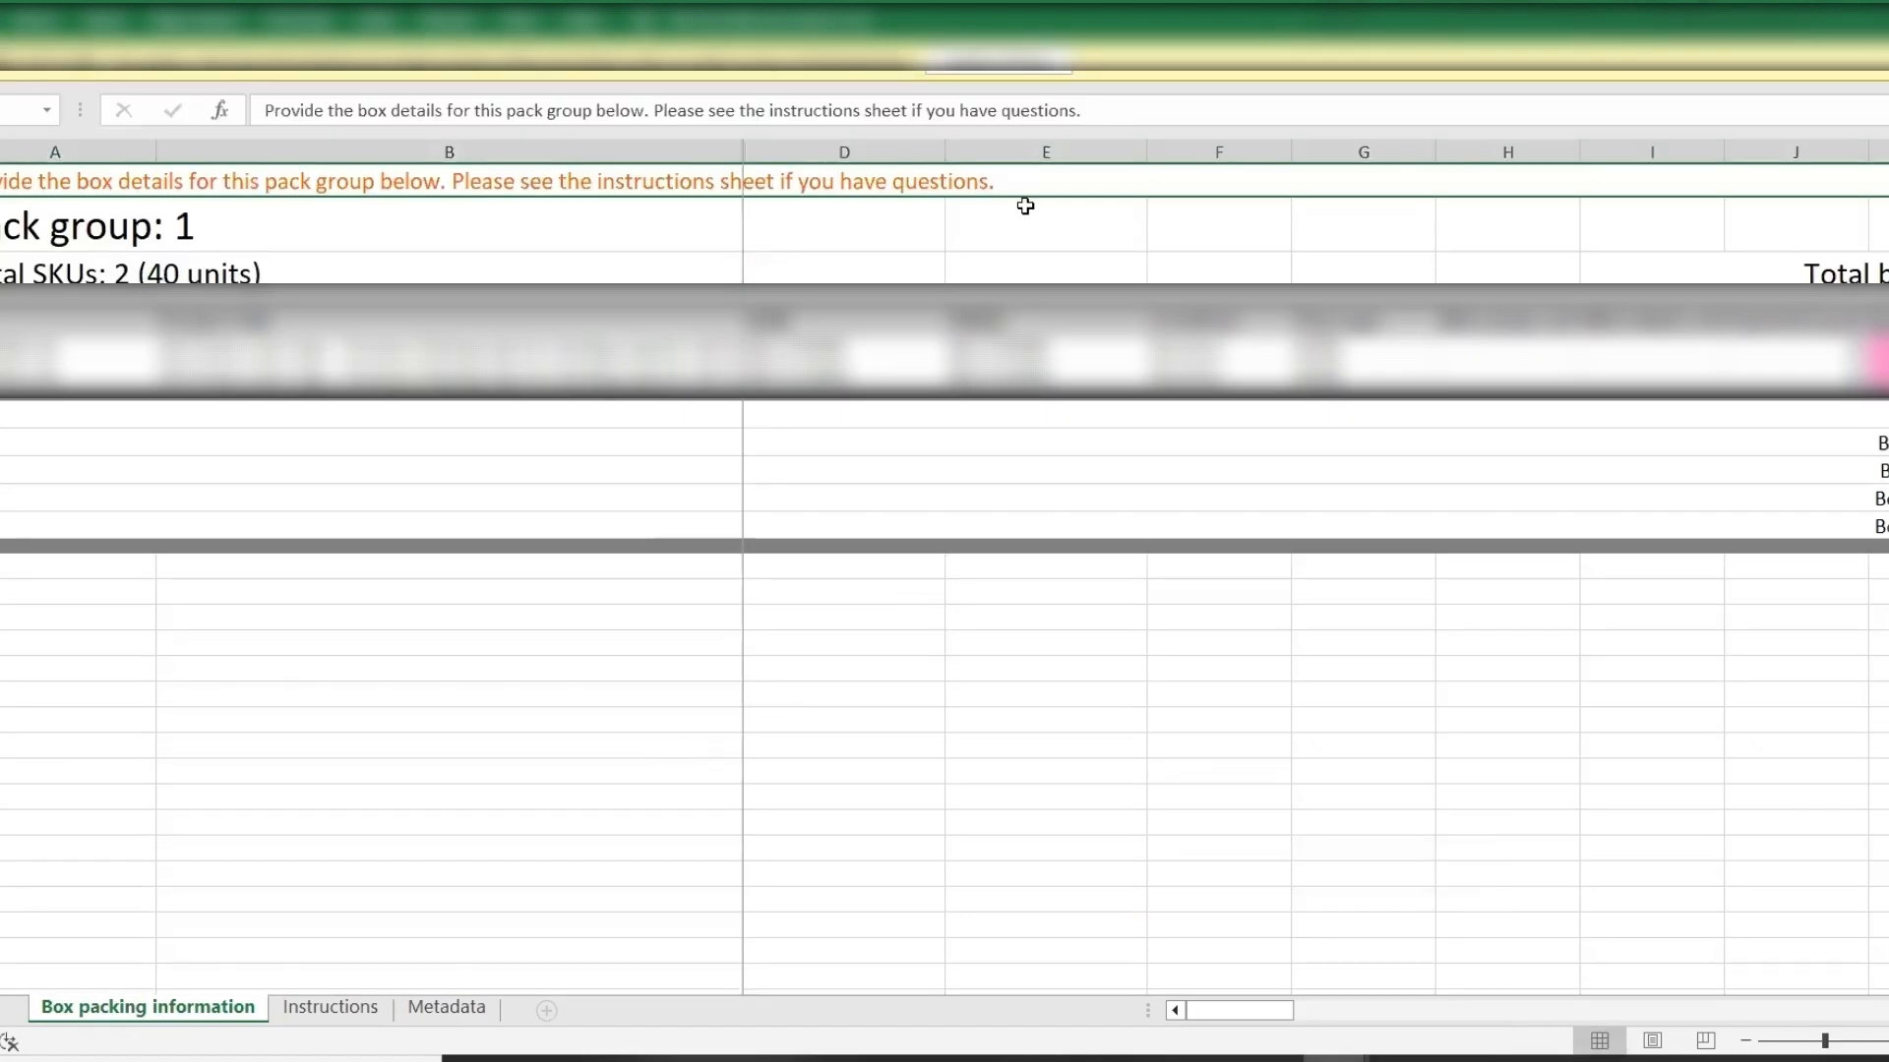
{"action": "left_click", "coordinate": [1029, 61]}
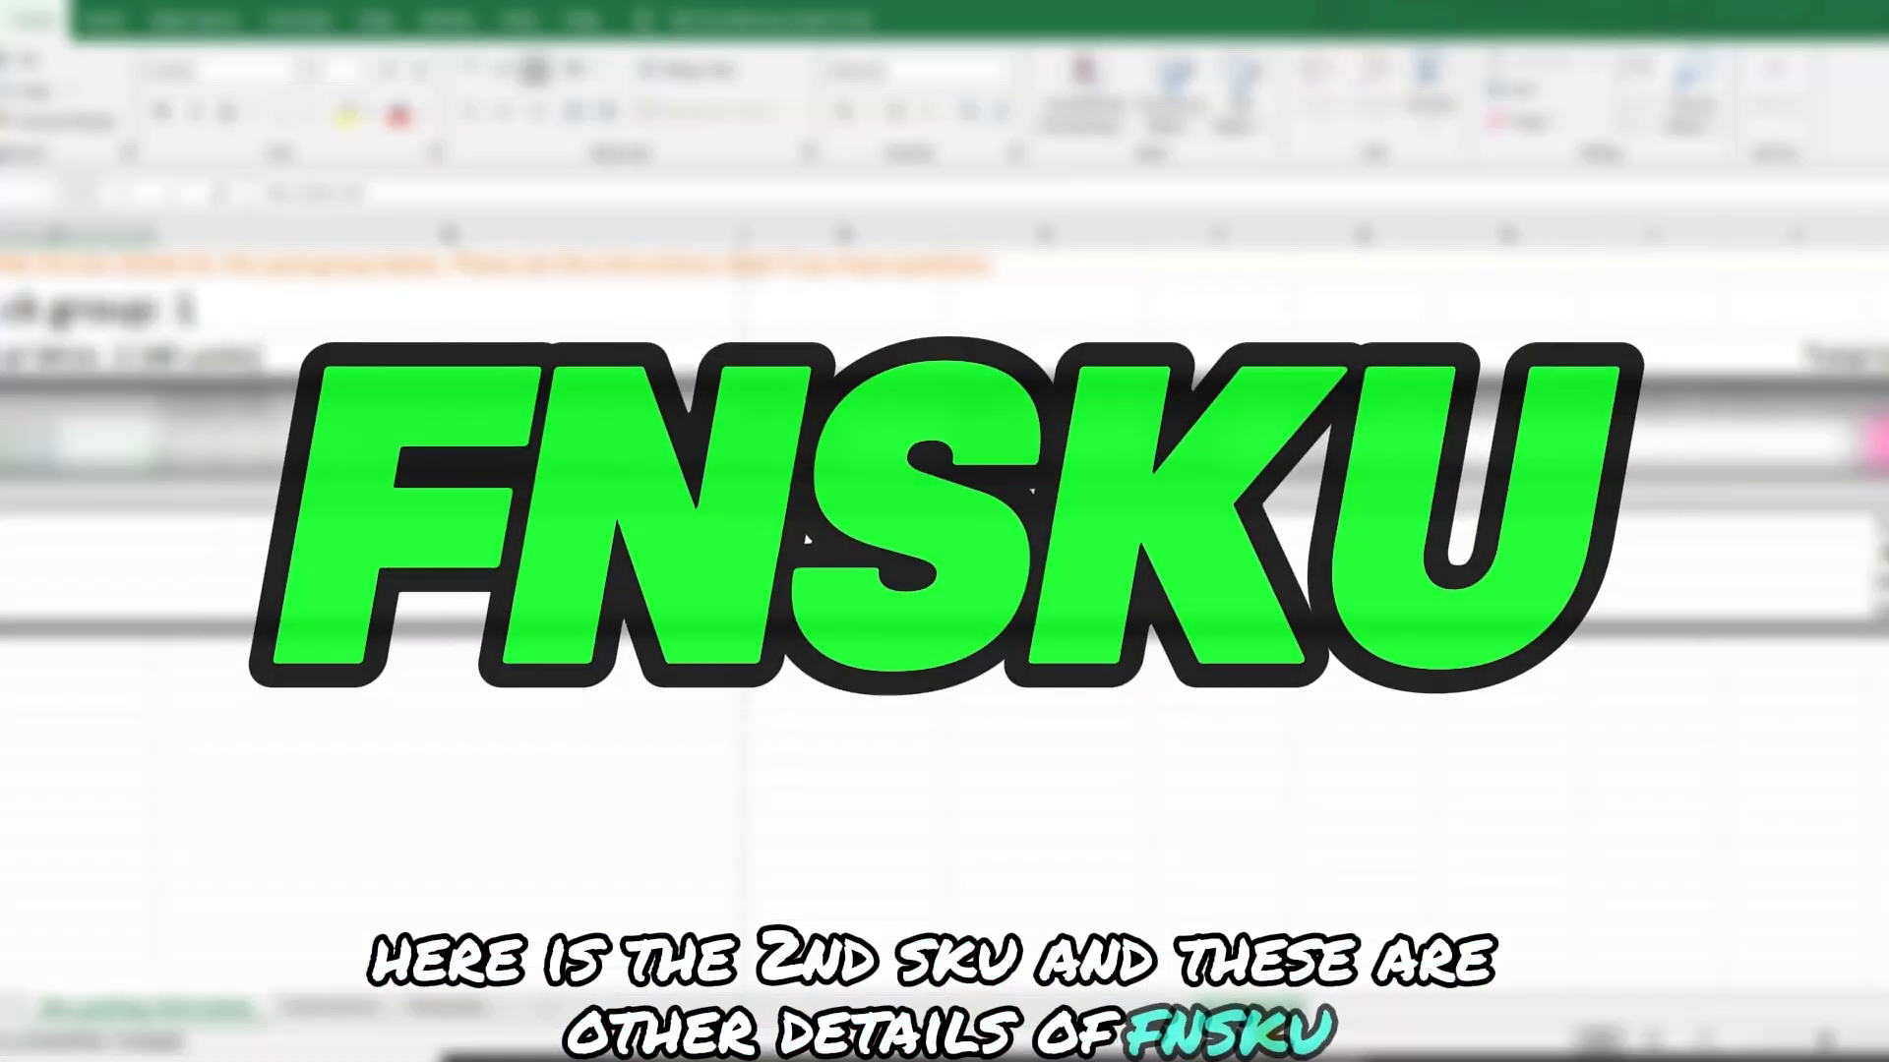
Step: Examine the total box count, per-box quantity columns, and box weight and dimension rows of the Box packing information sheet
{"action": "left_click_drag", "start_coordinate": [1259, 1018], "coordinate": [1330, 1024]}
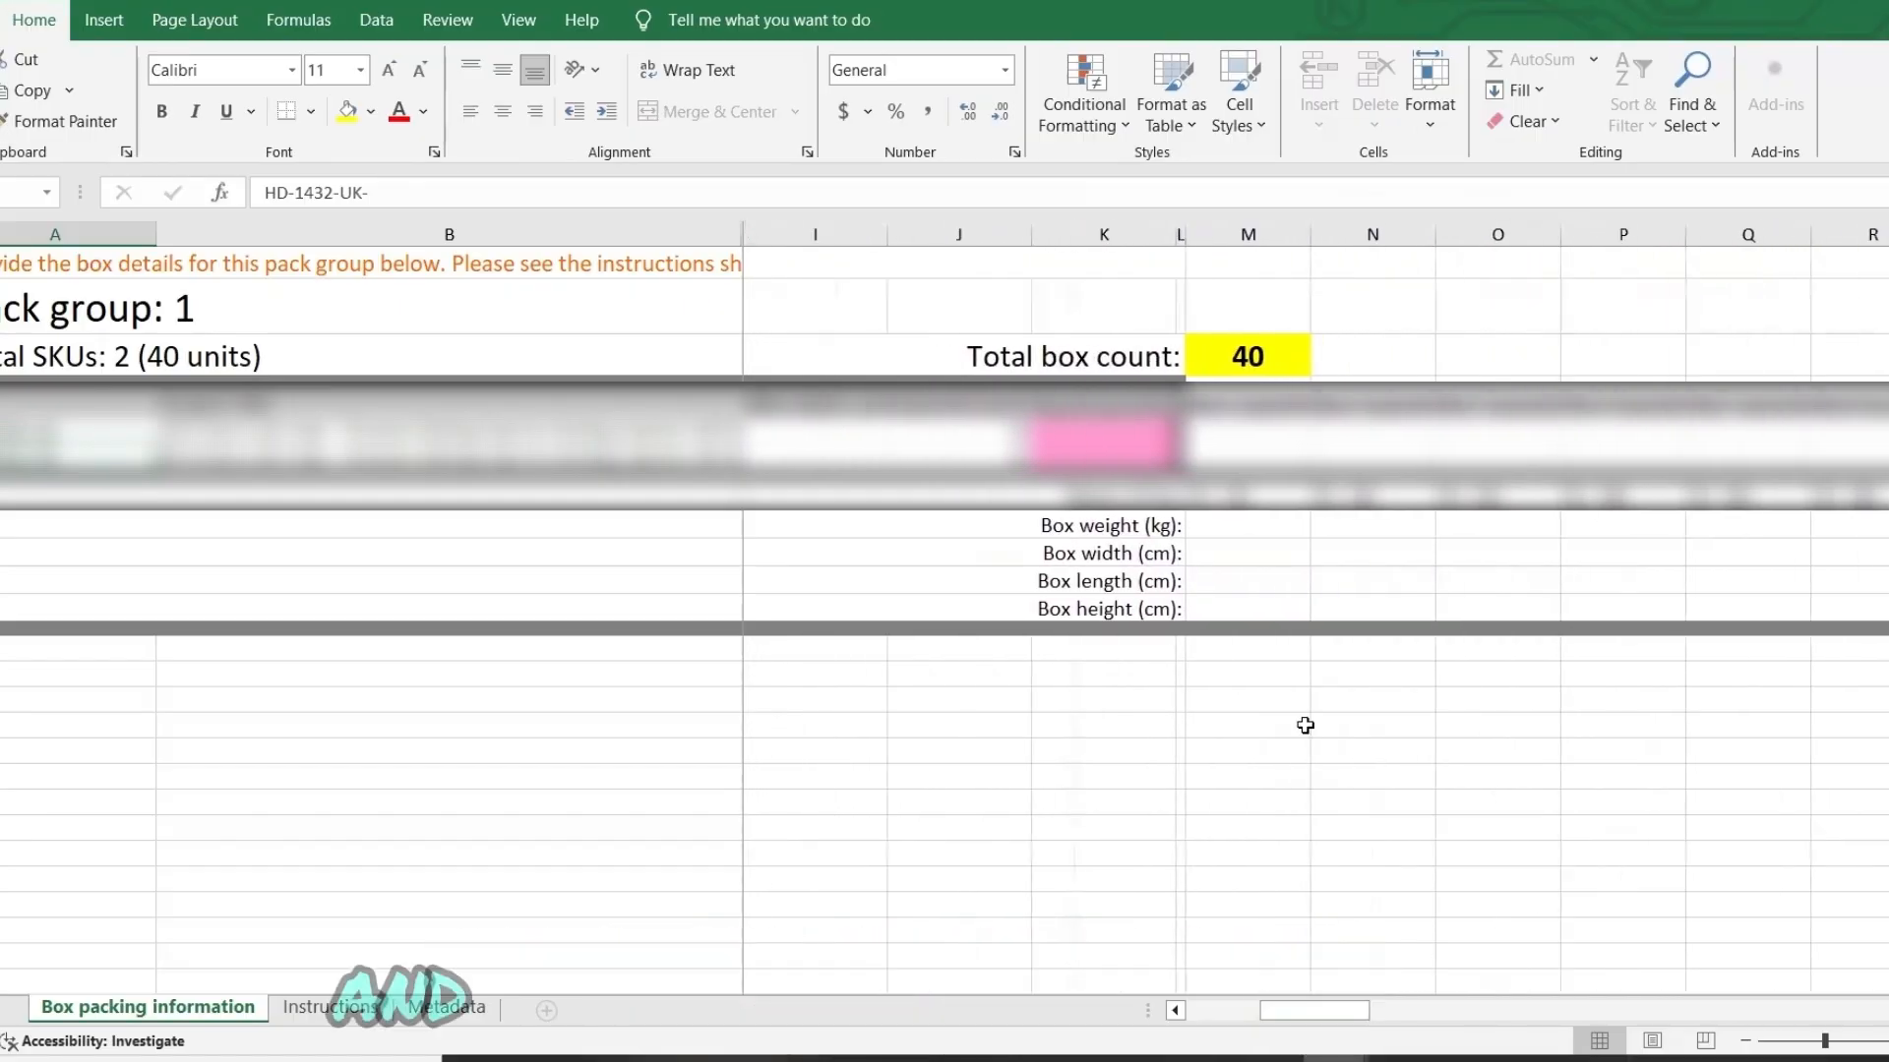
{"action": "left_click", "coordinate": [1283, 405]}
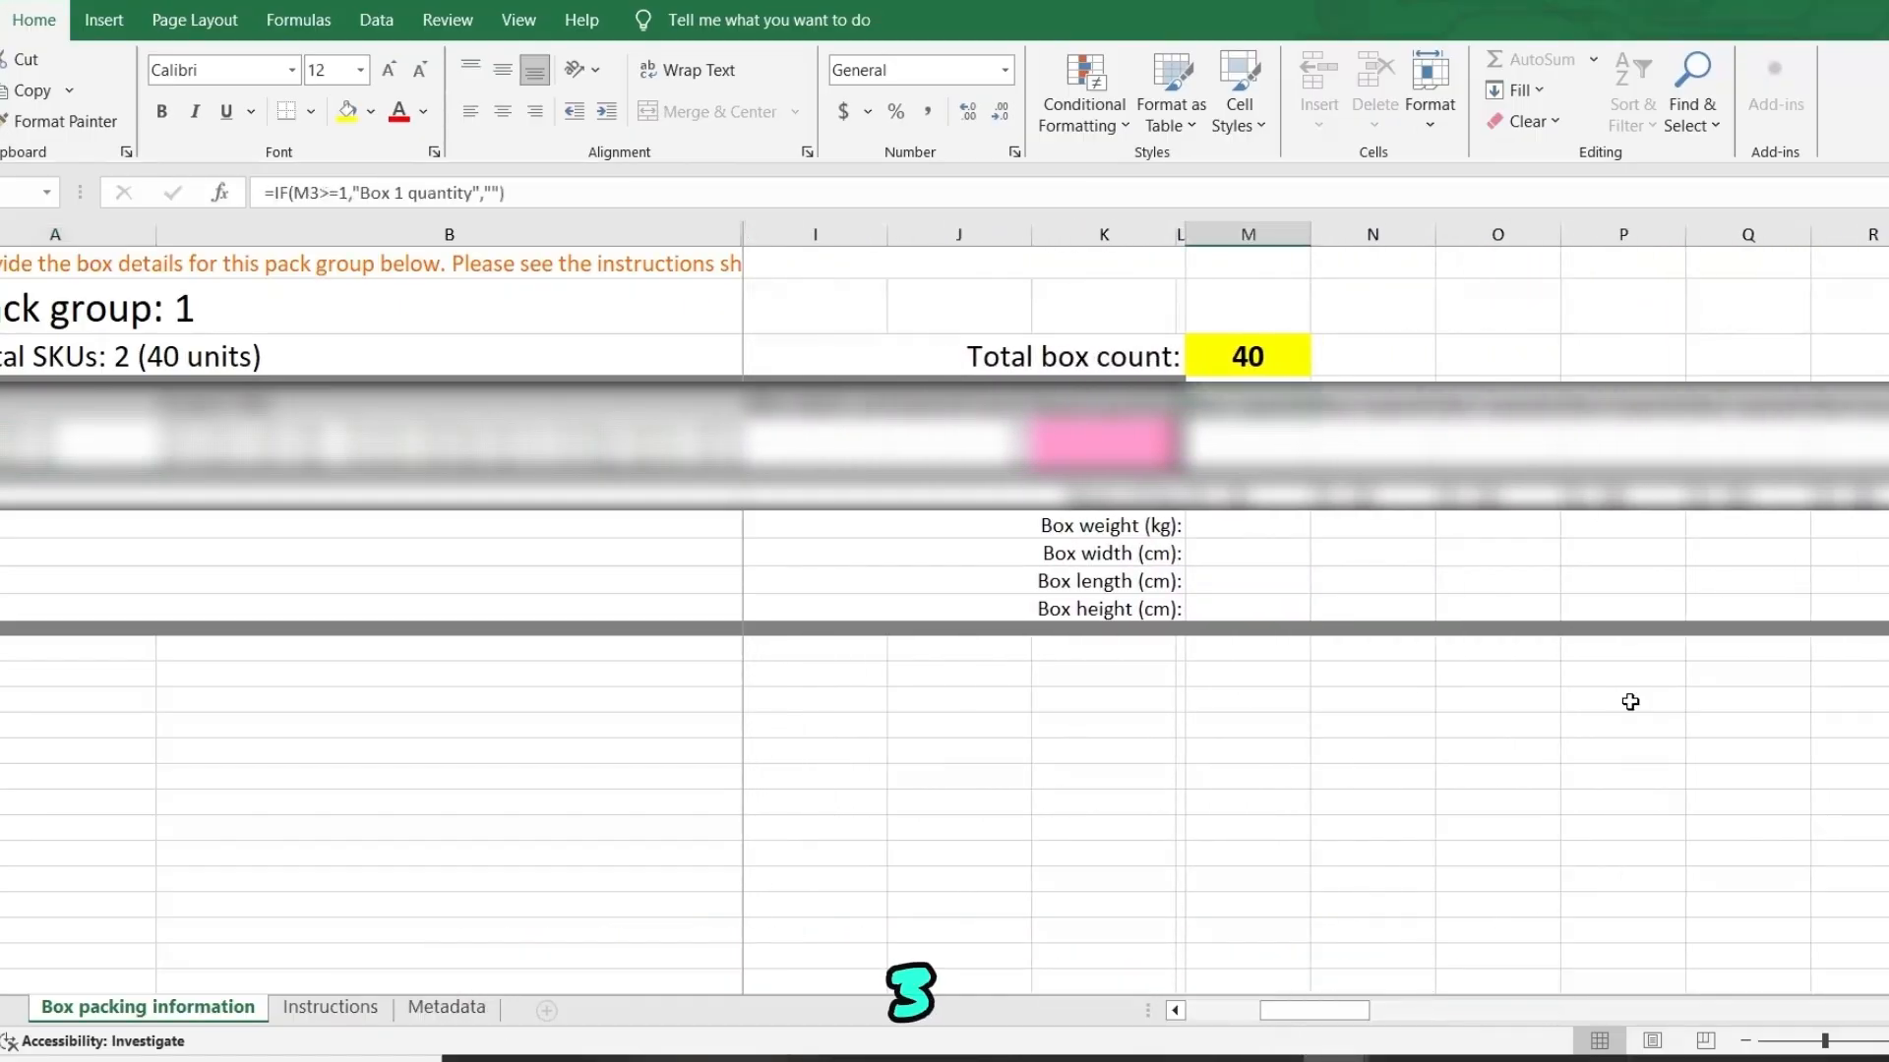
{"action": "mouse_move", "coordinate": [1358, 1033]}
{"action": "left_mouse_down"}
{"action": "mouse_move", "coordinate": [1753, 1044]}
{"action": "mouse_move", "coordinate": [1223, 1039]}
{"action": "mouse_move", "coordinate": [1365, 1052]}
{"action": "left_mouse_up"}
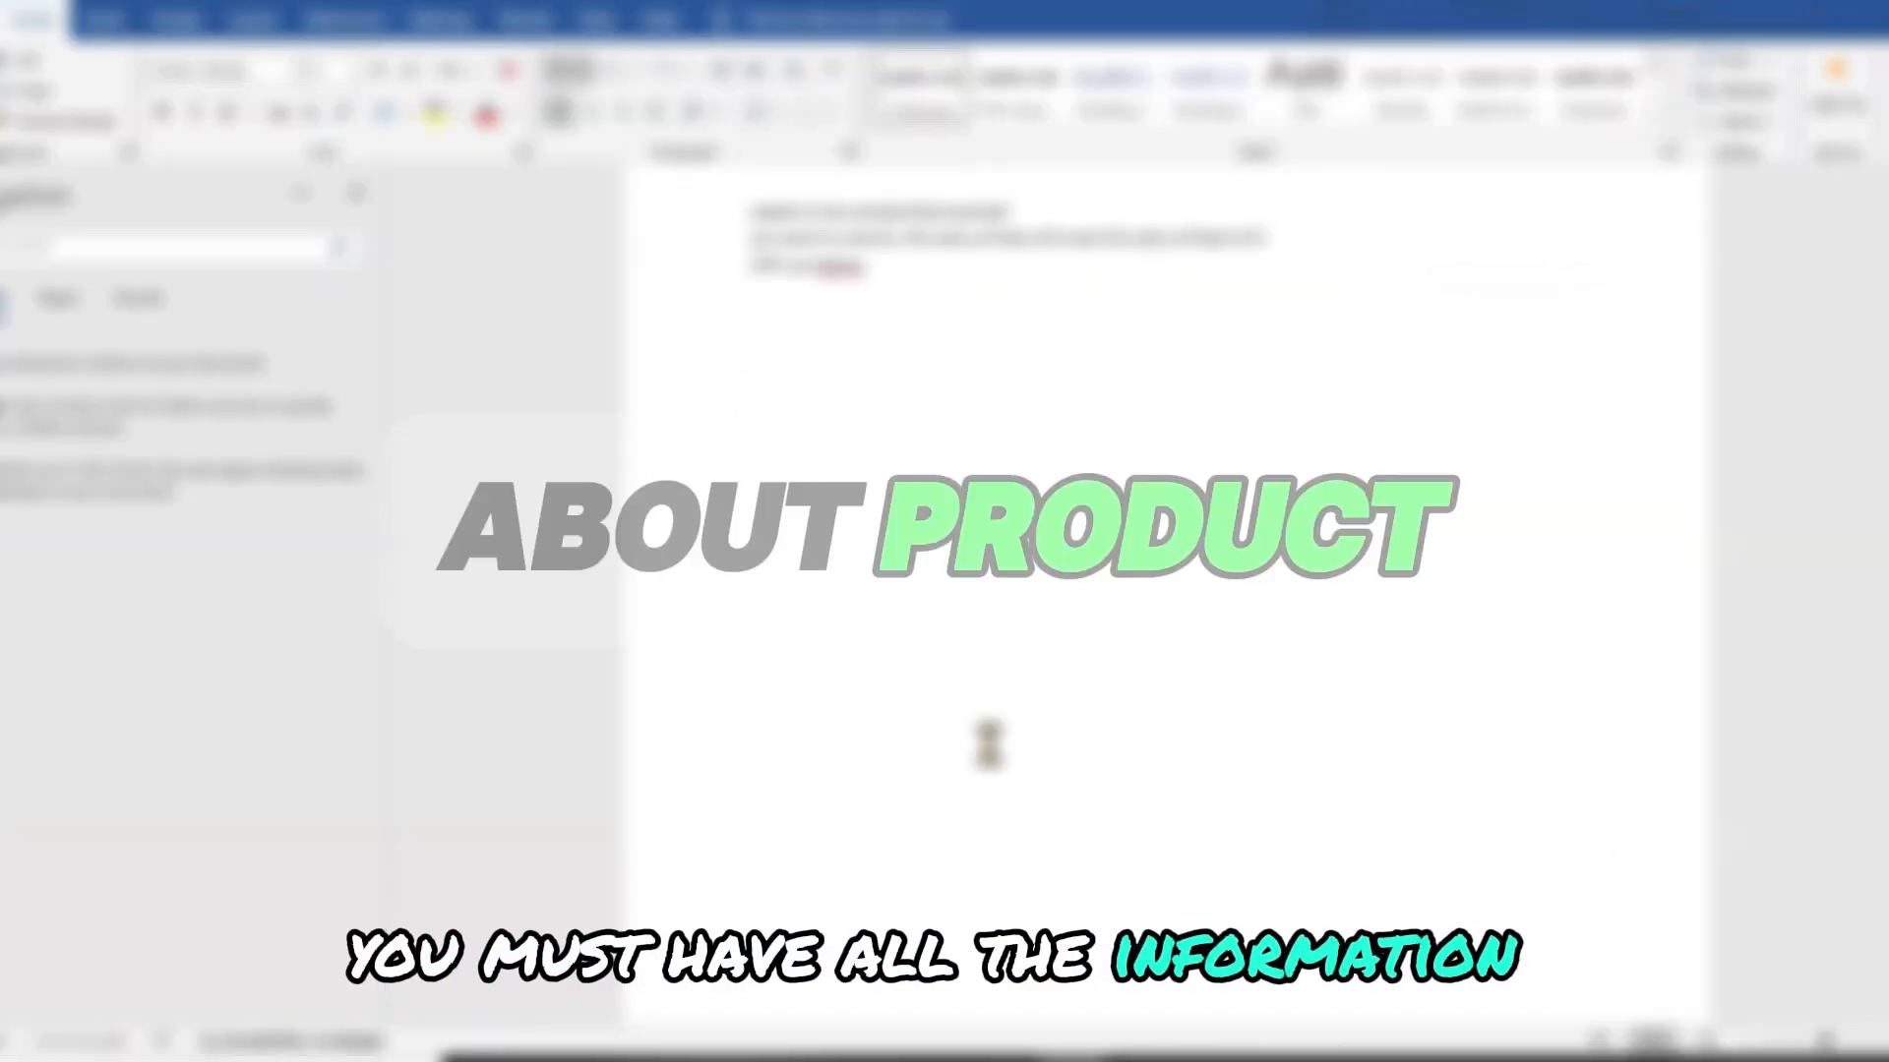
Step: Switch to the shipping plan in Word and look up the box weight of the small tape under Product Information
{"action": "scroll", "coordinate": [984, 747], "scroll_direction": "down", "scroll_amount": 15}
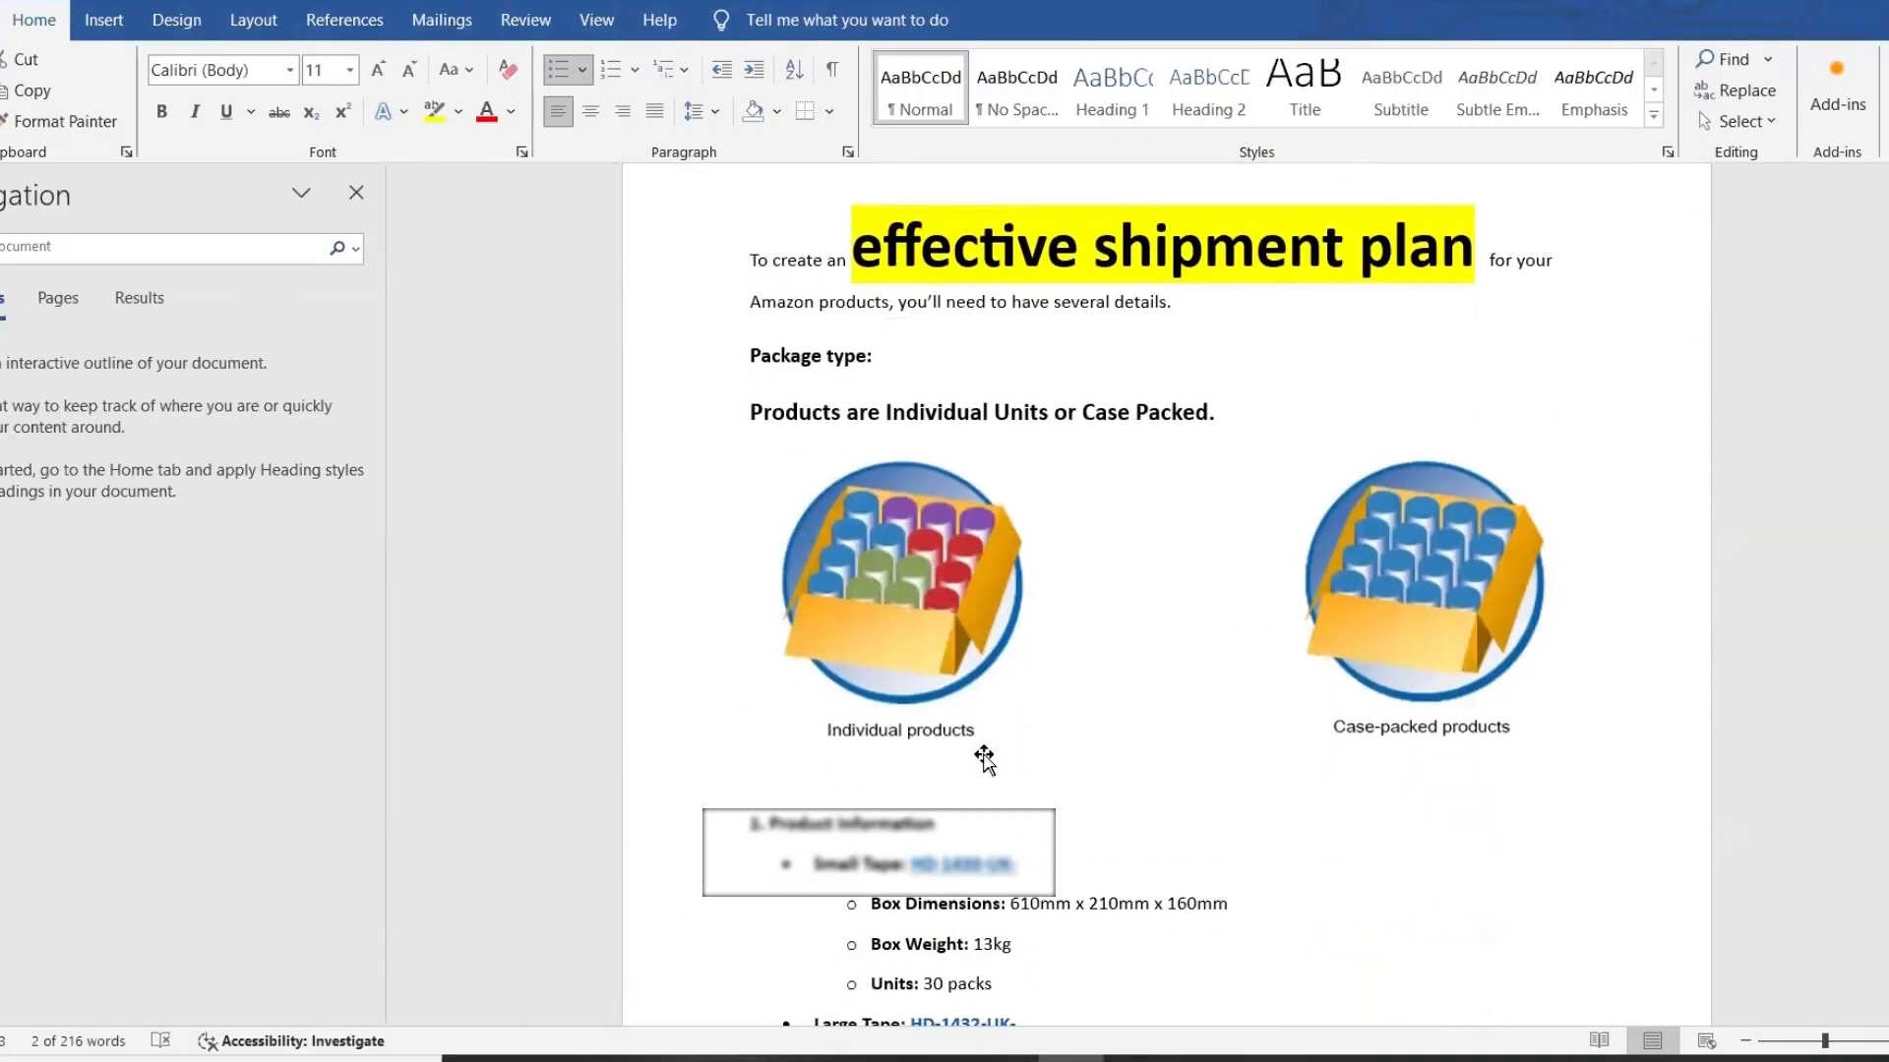
{"action": "scroll", "coordinate": [970, 610], "scroll_direction": "down", "scroll_amount": 1}
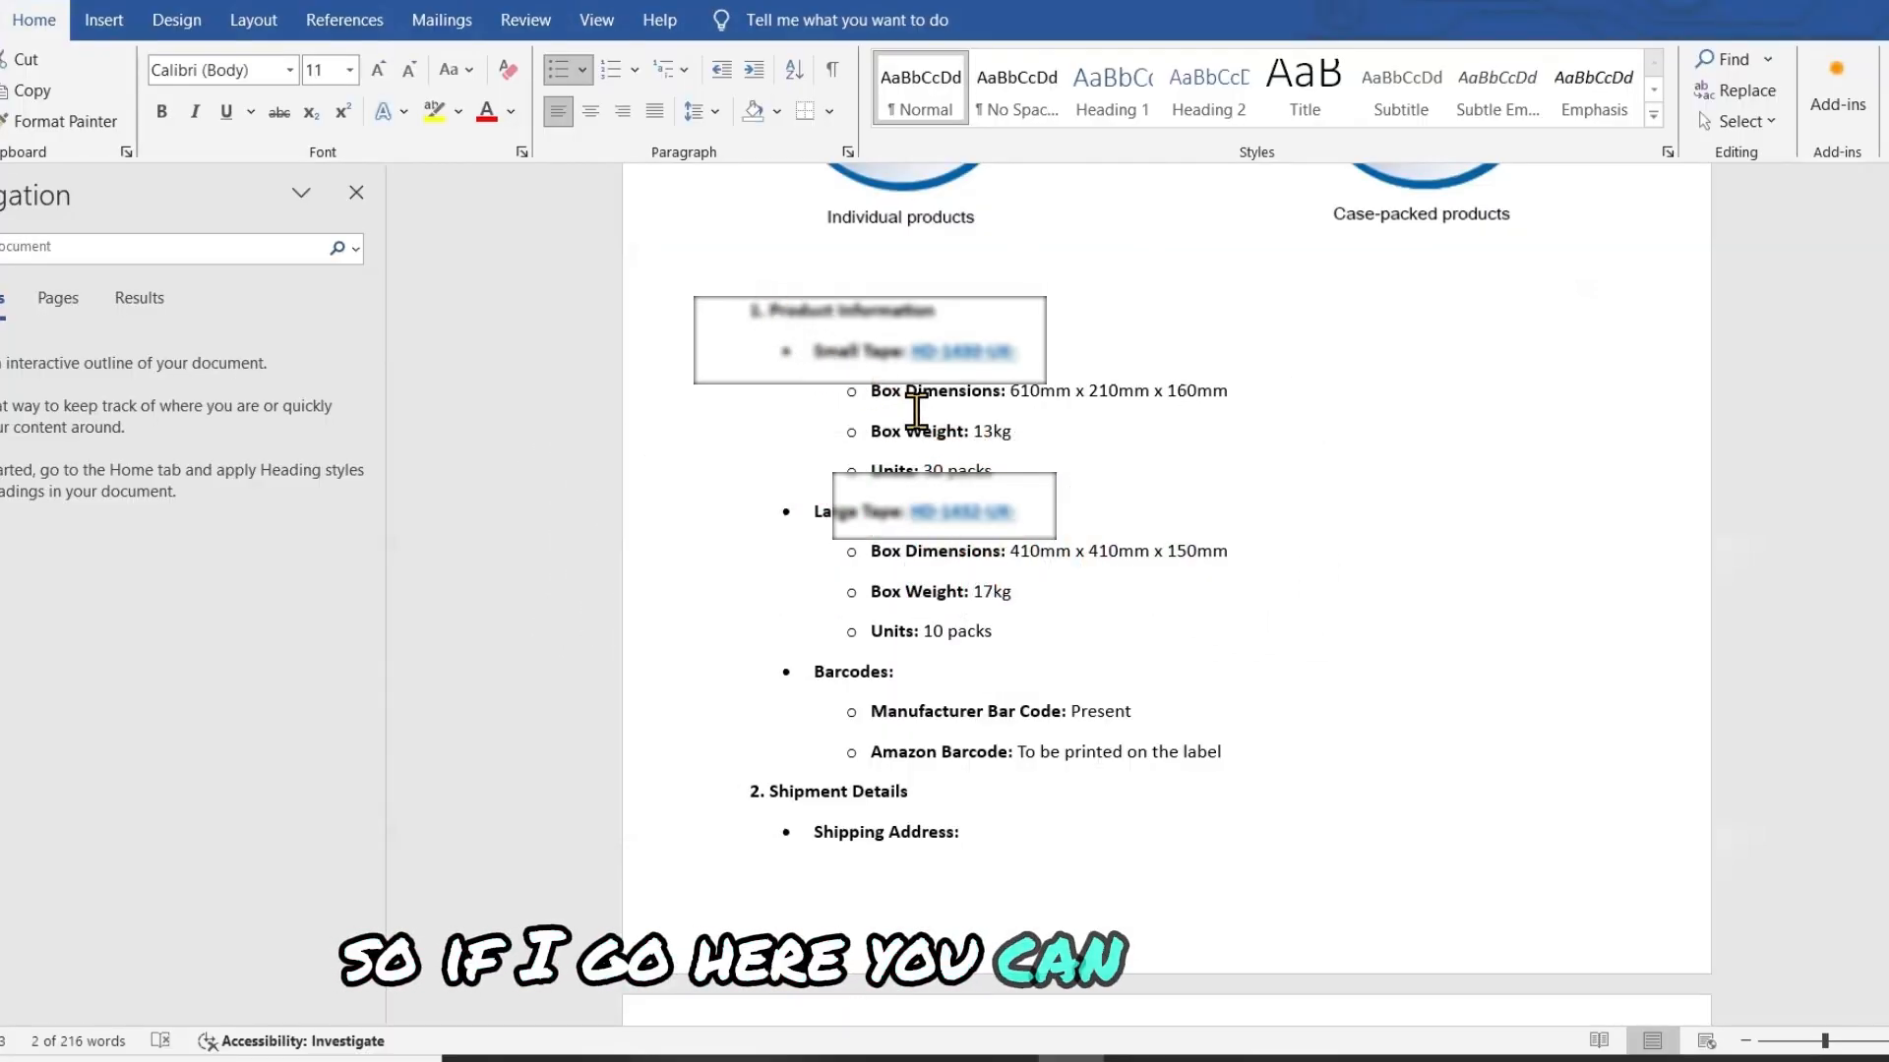
{"action": "left_click_drag", "start_coordinate": [972, 434], "coordinate": [1019, 432]}
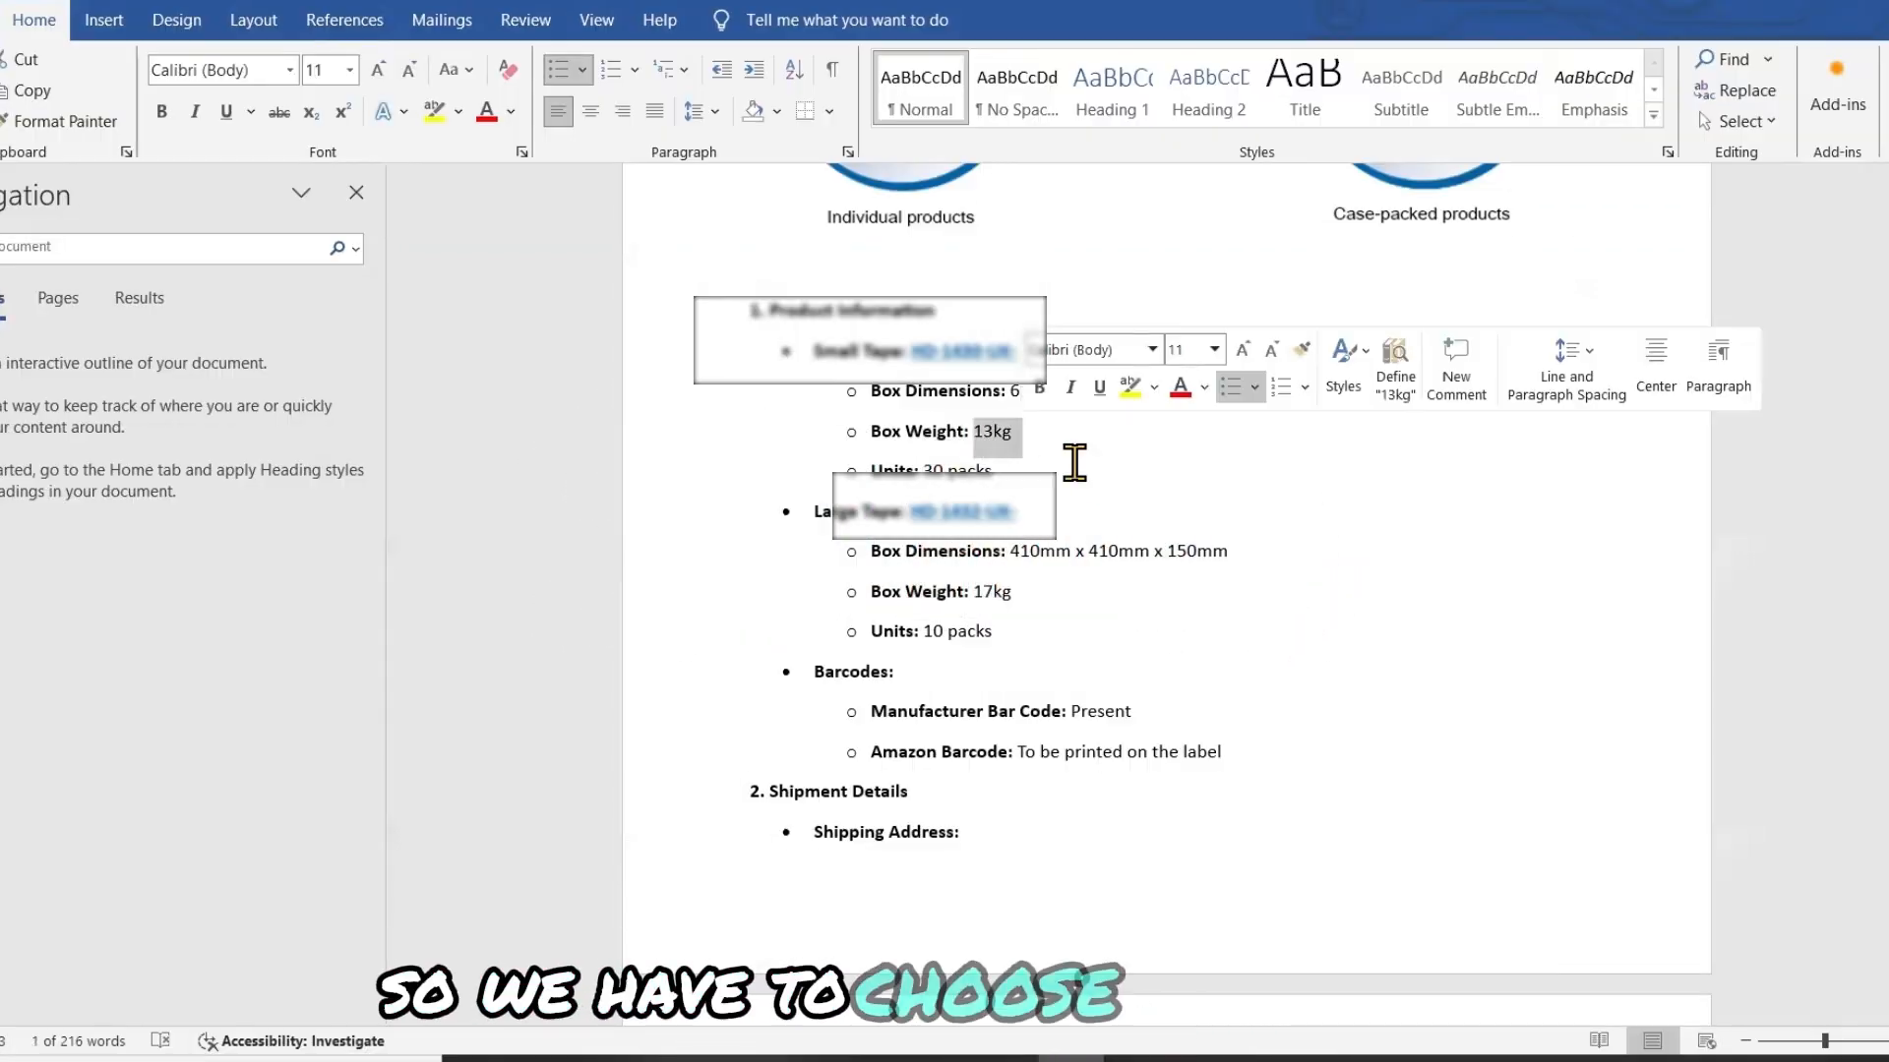
{"action": "key", "text": "Right"}
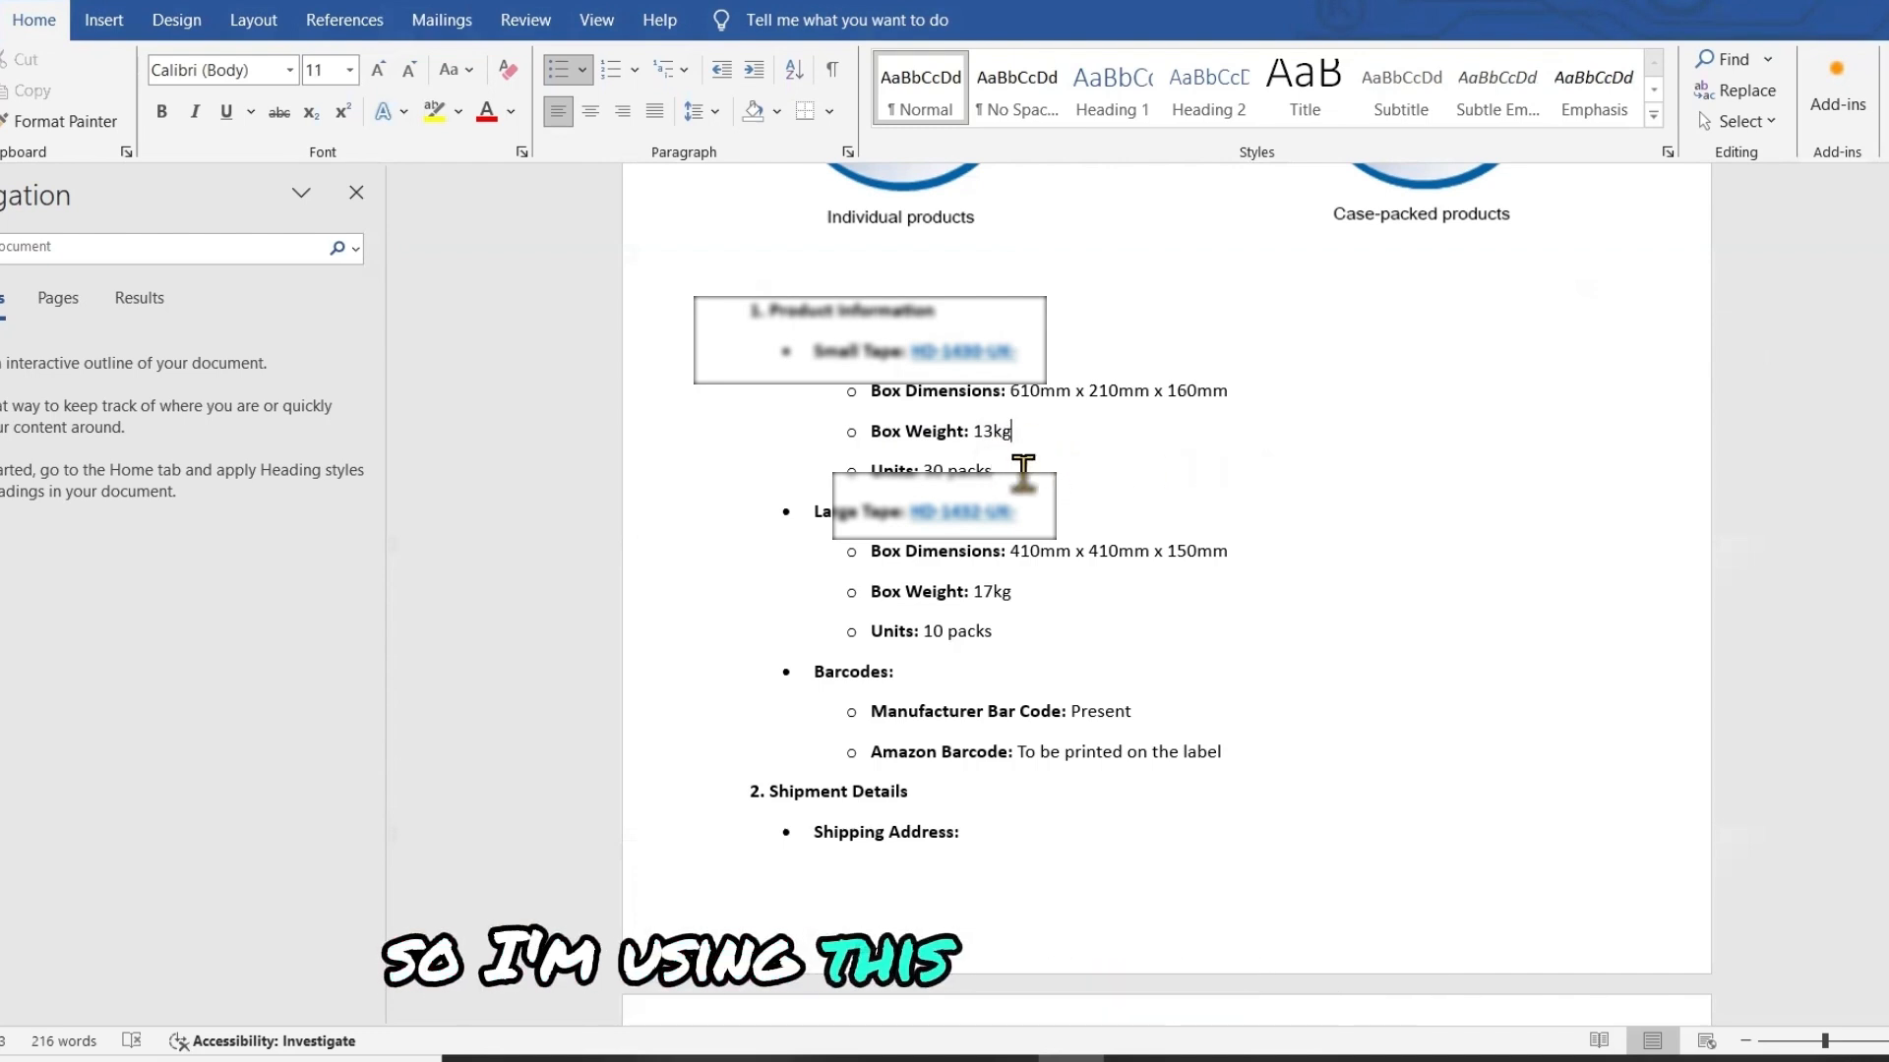
Step: Switch back to the packing template in Excel and set the weight of box 1 to 13 kg
{"action": "mouse_move", "coordinate": [1335, 1059]}
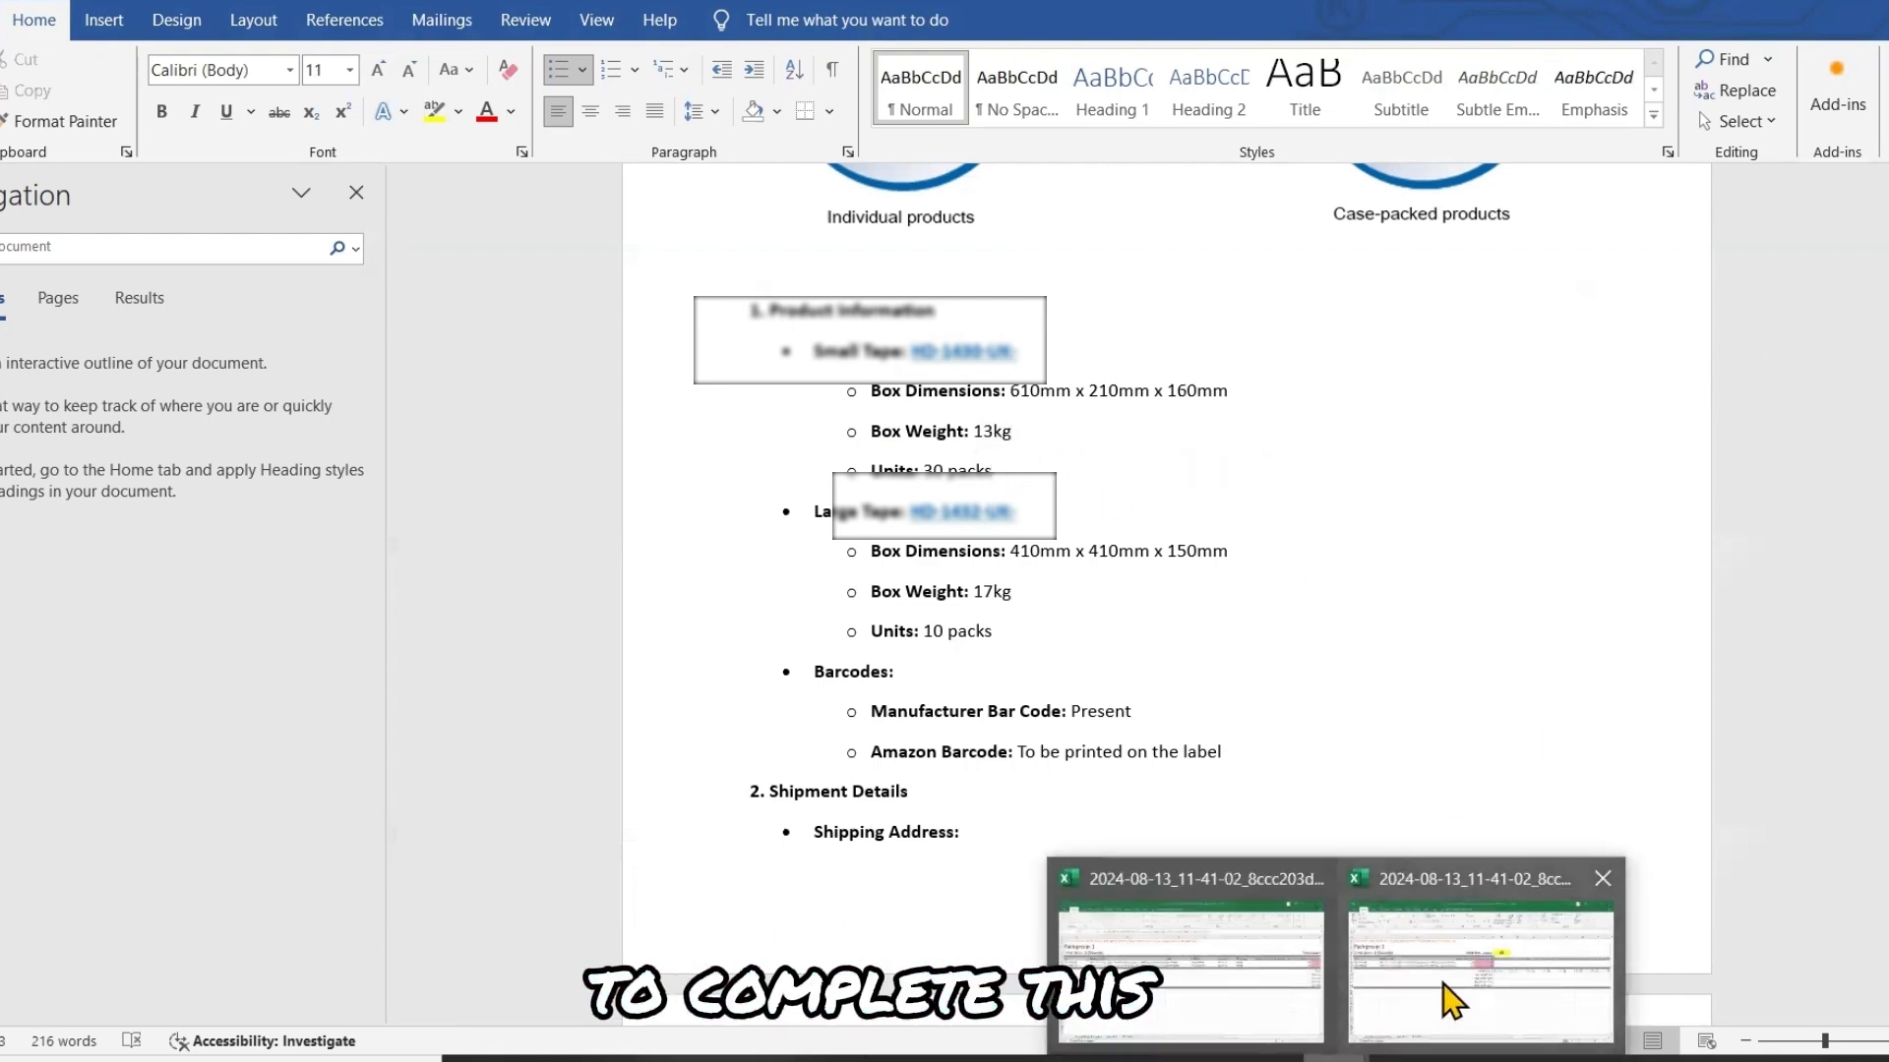
{"action": "left_click", "coordinate": [1431, 932]}
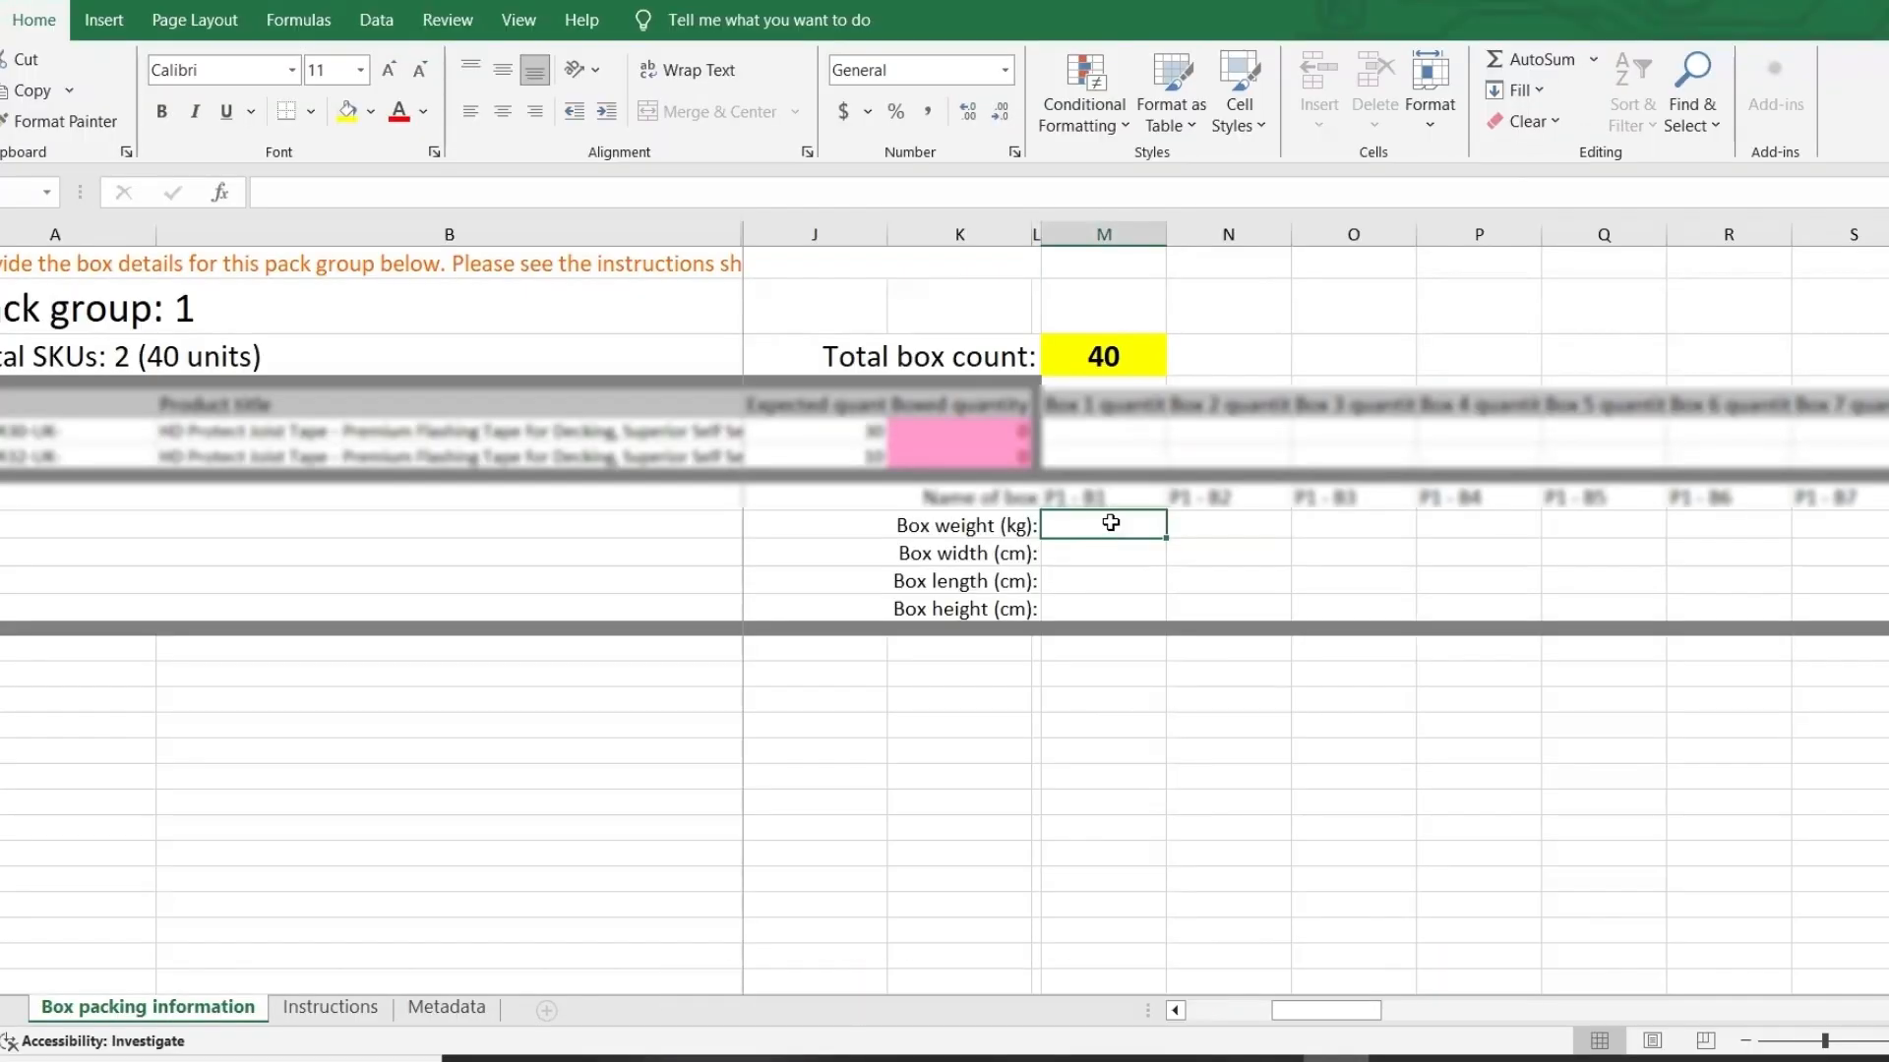
{"action": "double_click", "coordinate": [1111, 523]}
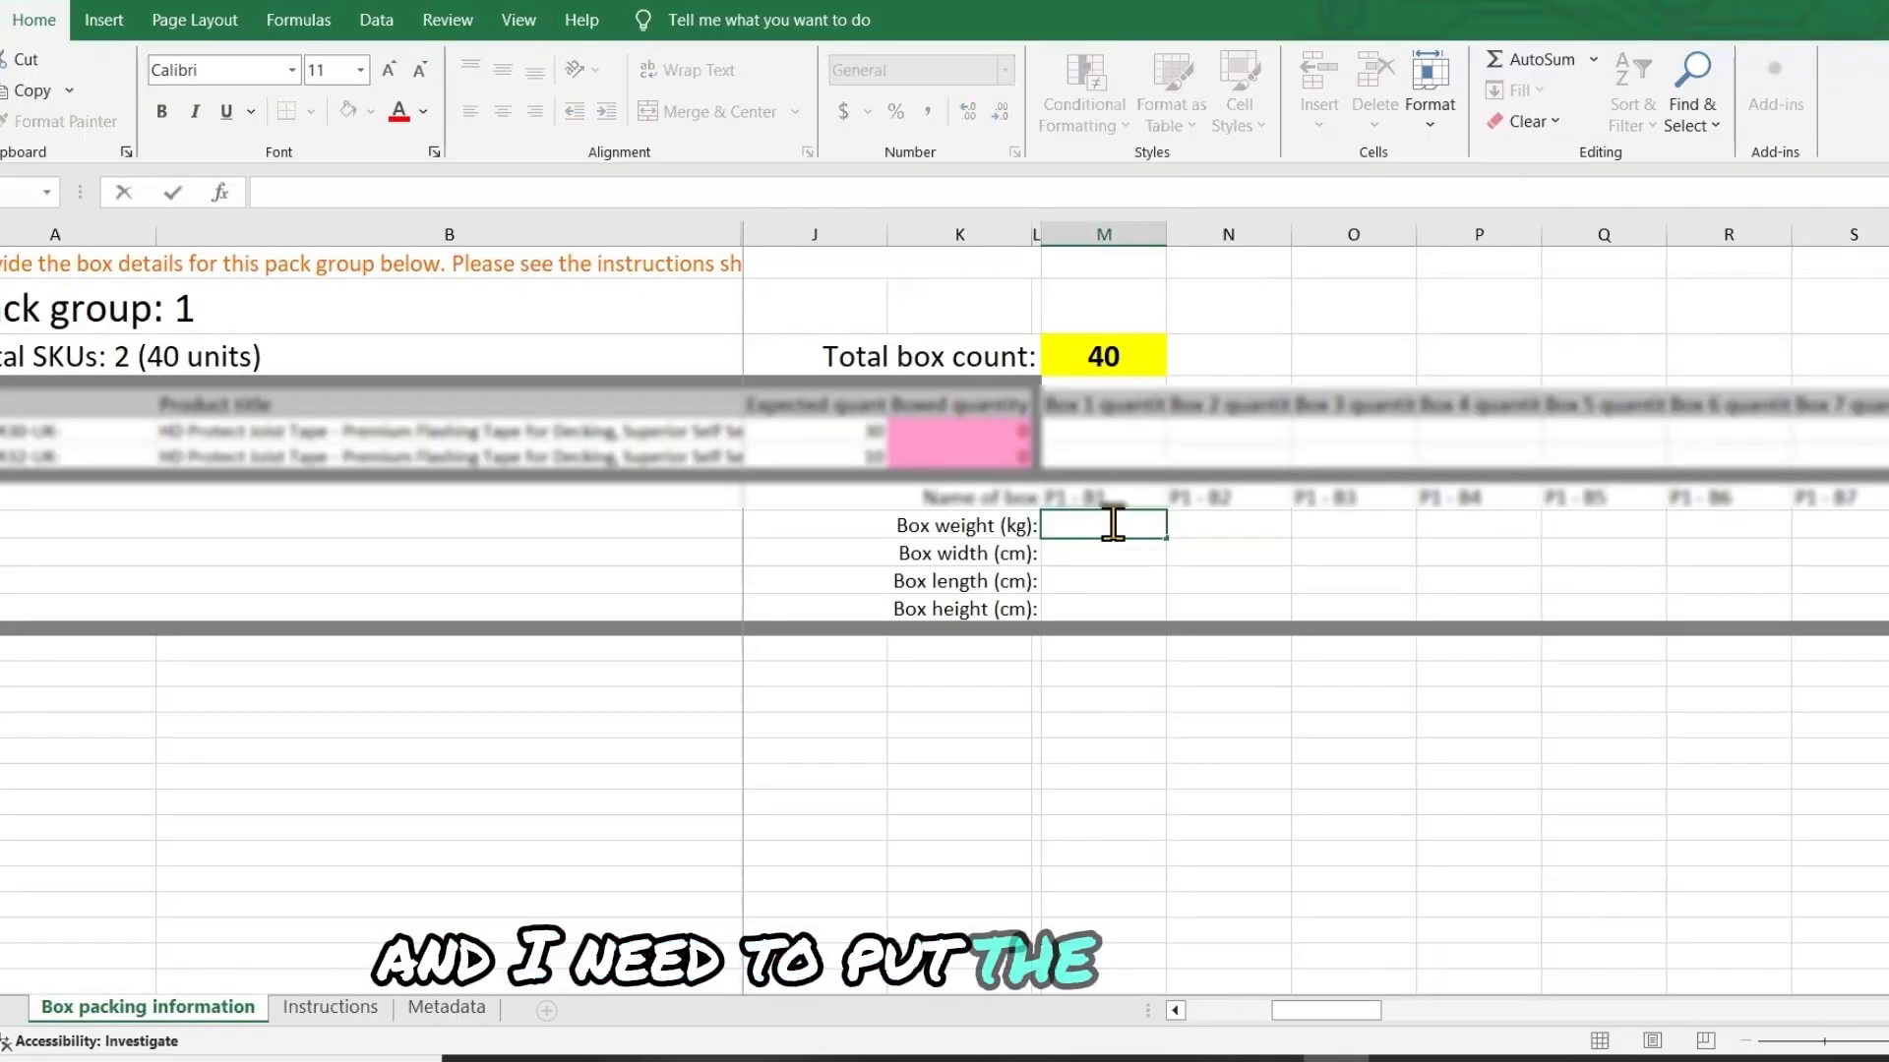
{"action": "type", "text": "13"}
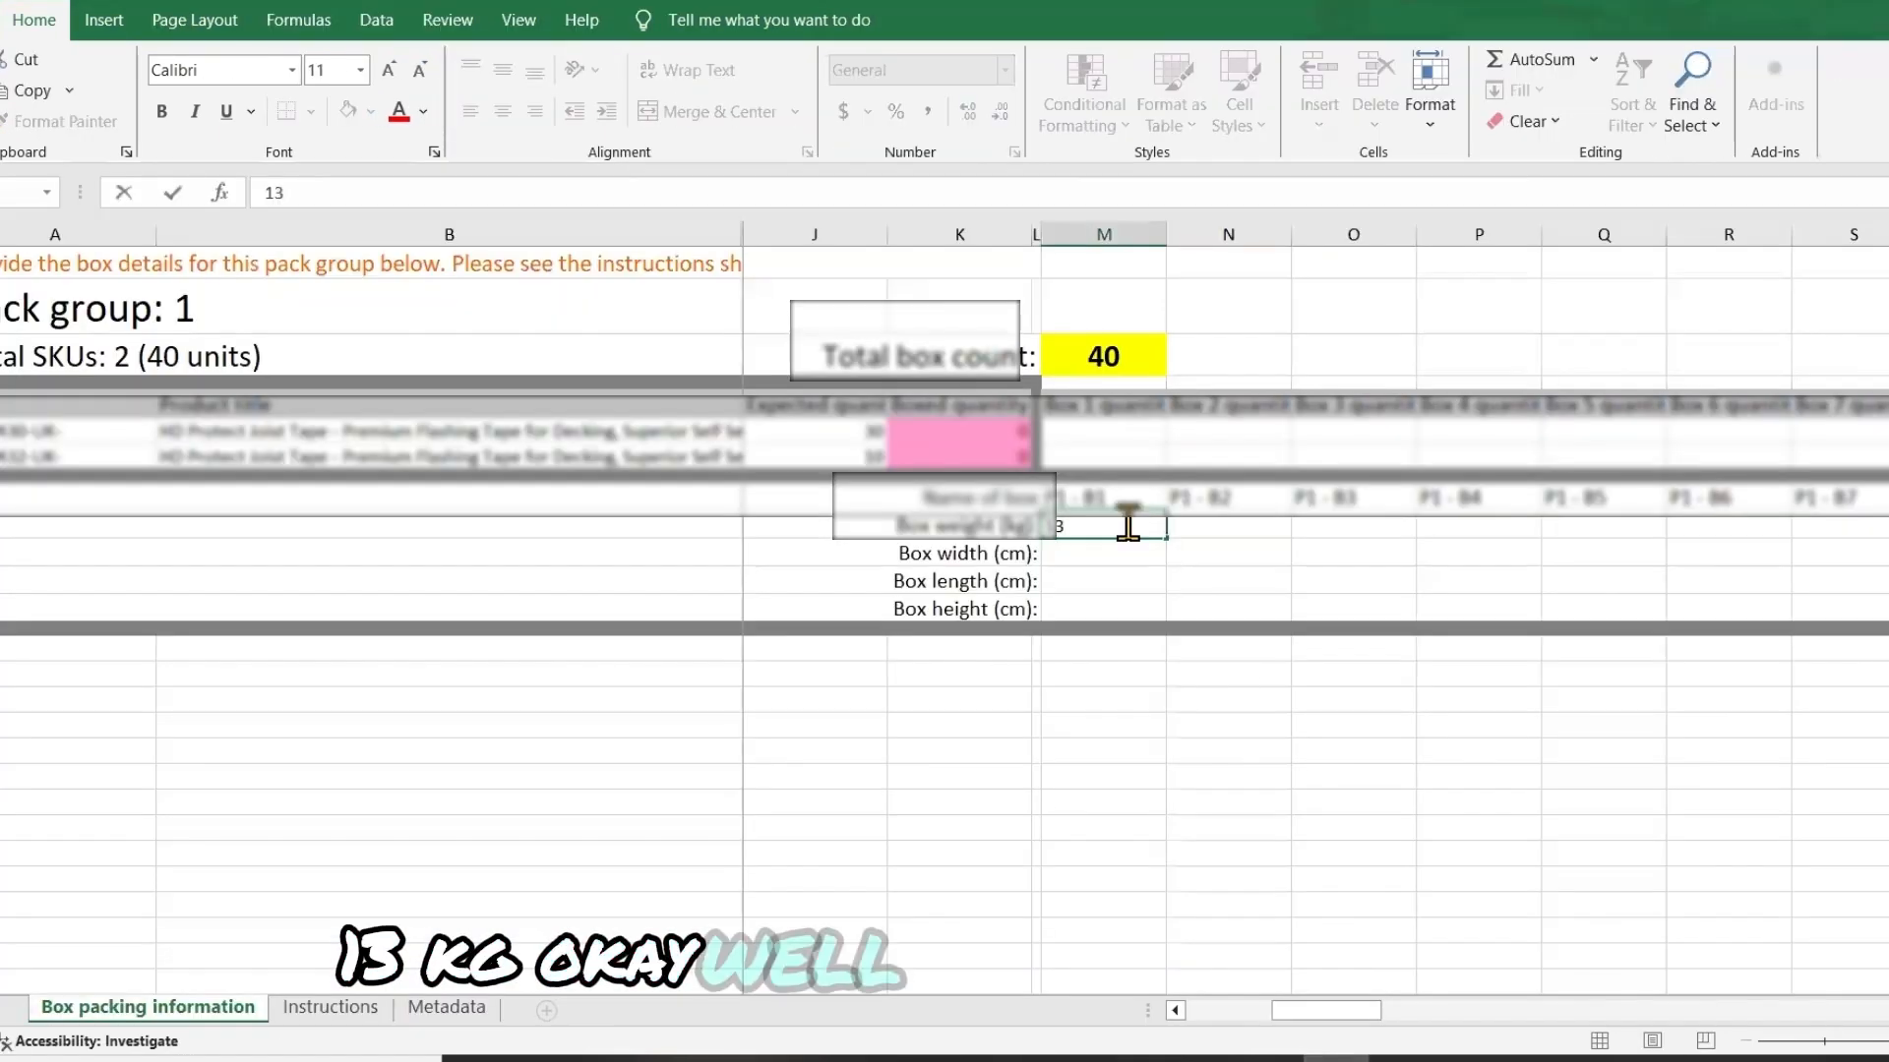
{"action": "key", "text": "Return"}
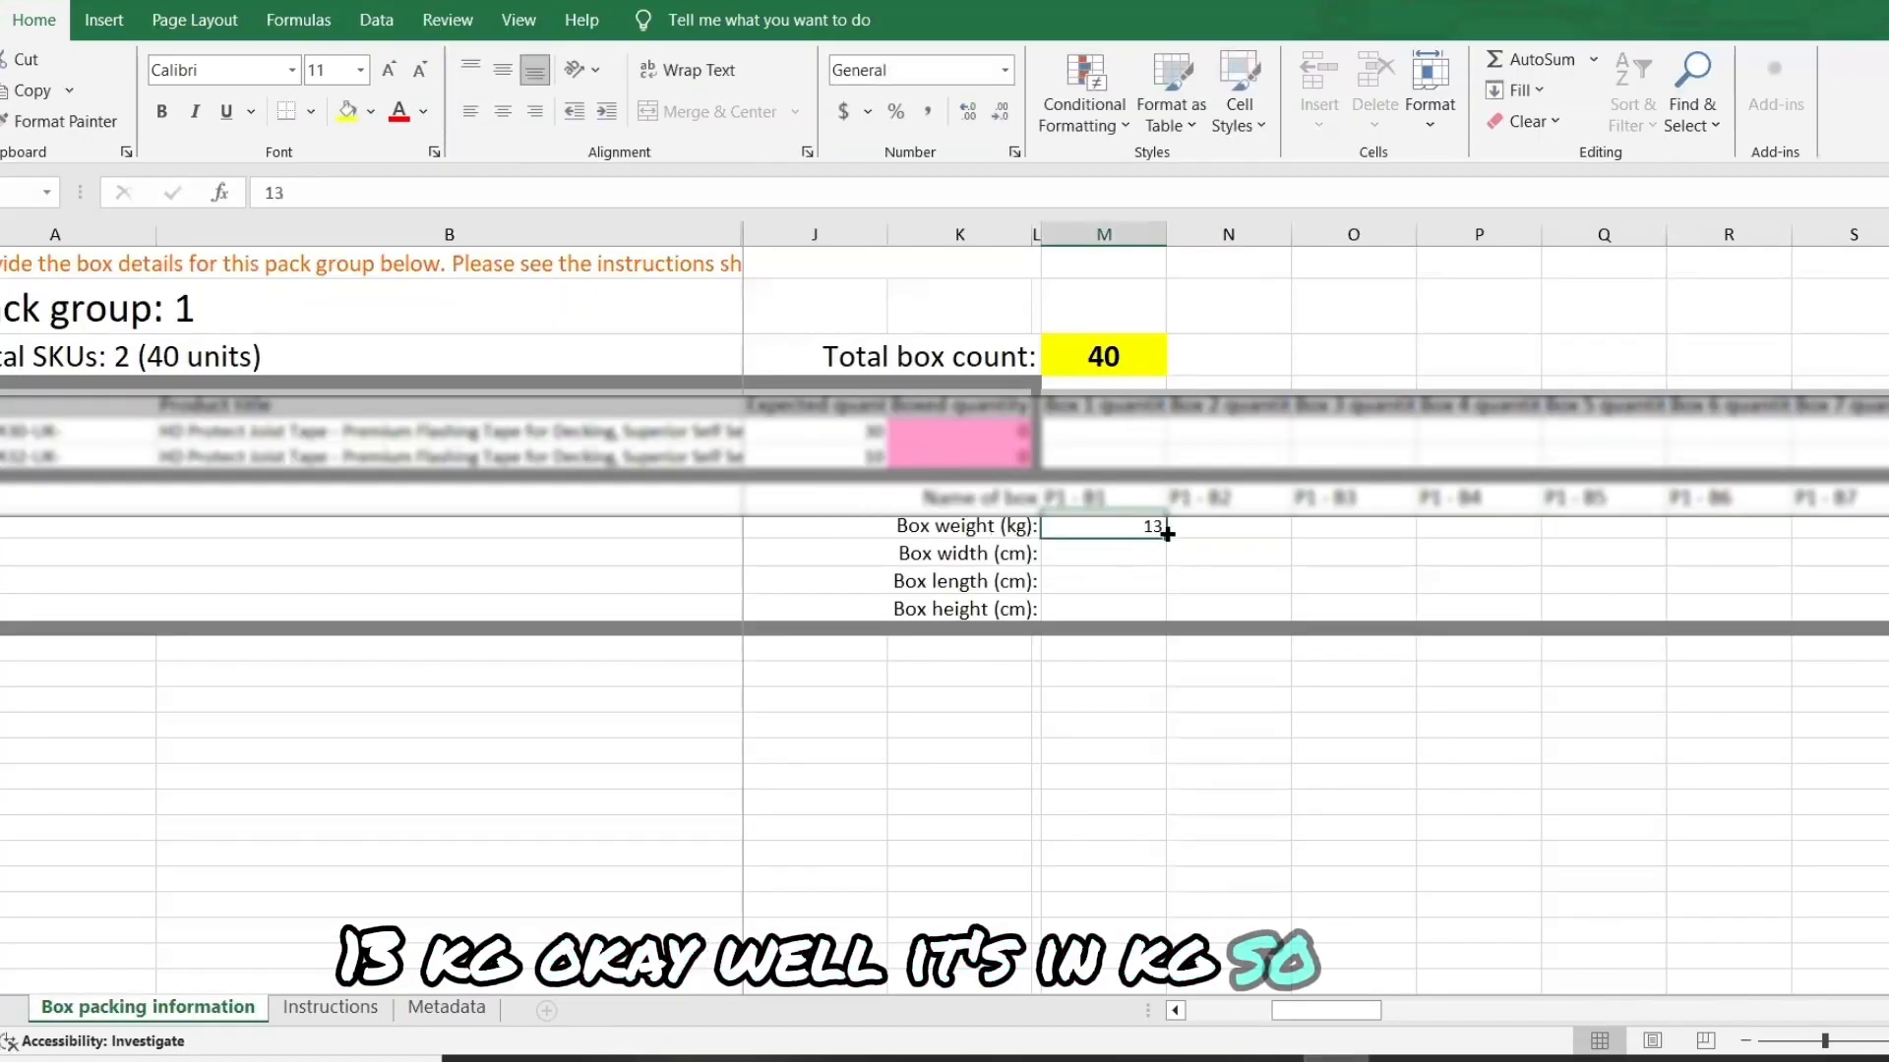
{"action": "left_click_drag", "start_coordinate": [1231, 538], "coordinate": [1415, 541]}
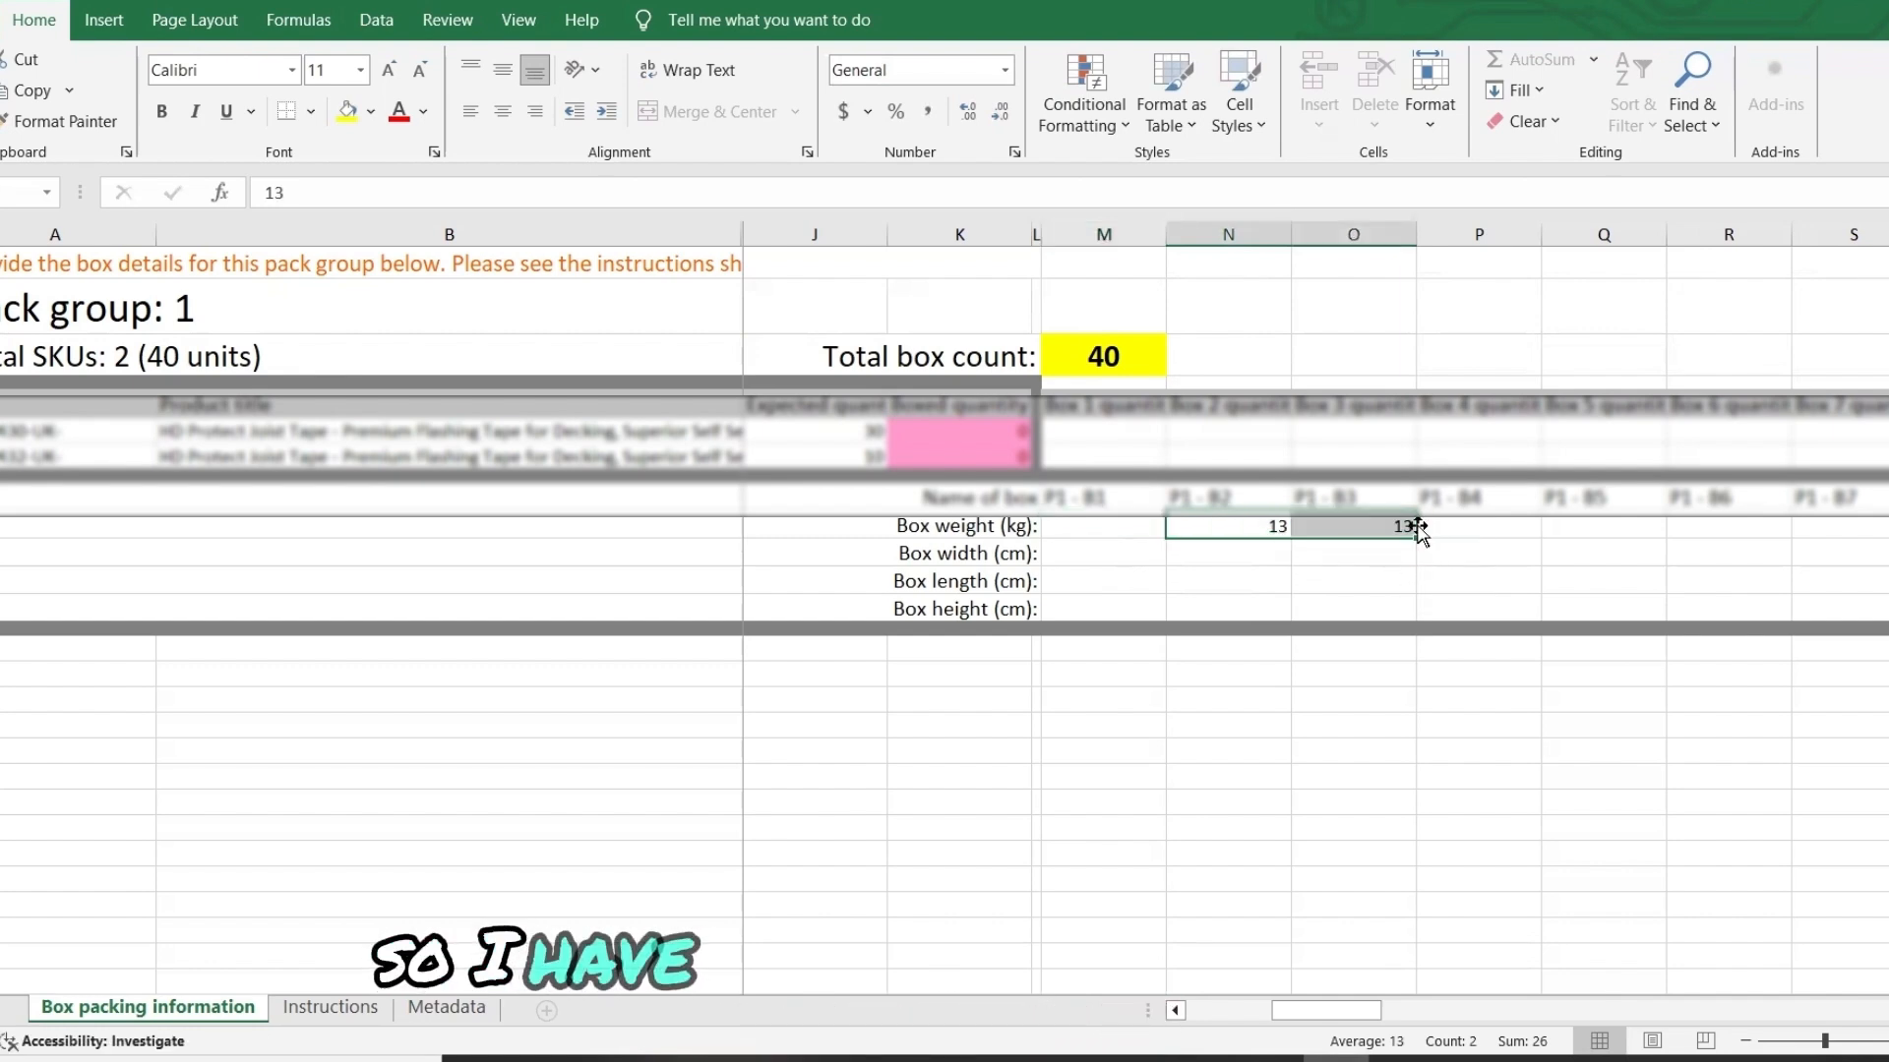
{"action": "left_click", "coordinate": [1132, 526]}
{"action": "left_click", "coordinate": [1236, 528]}
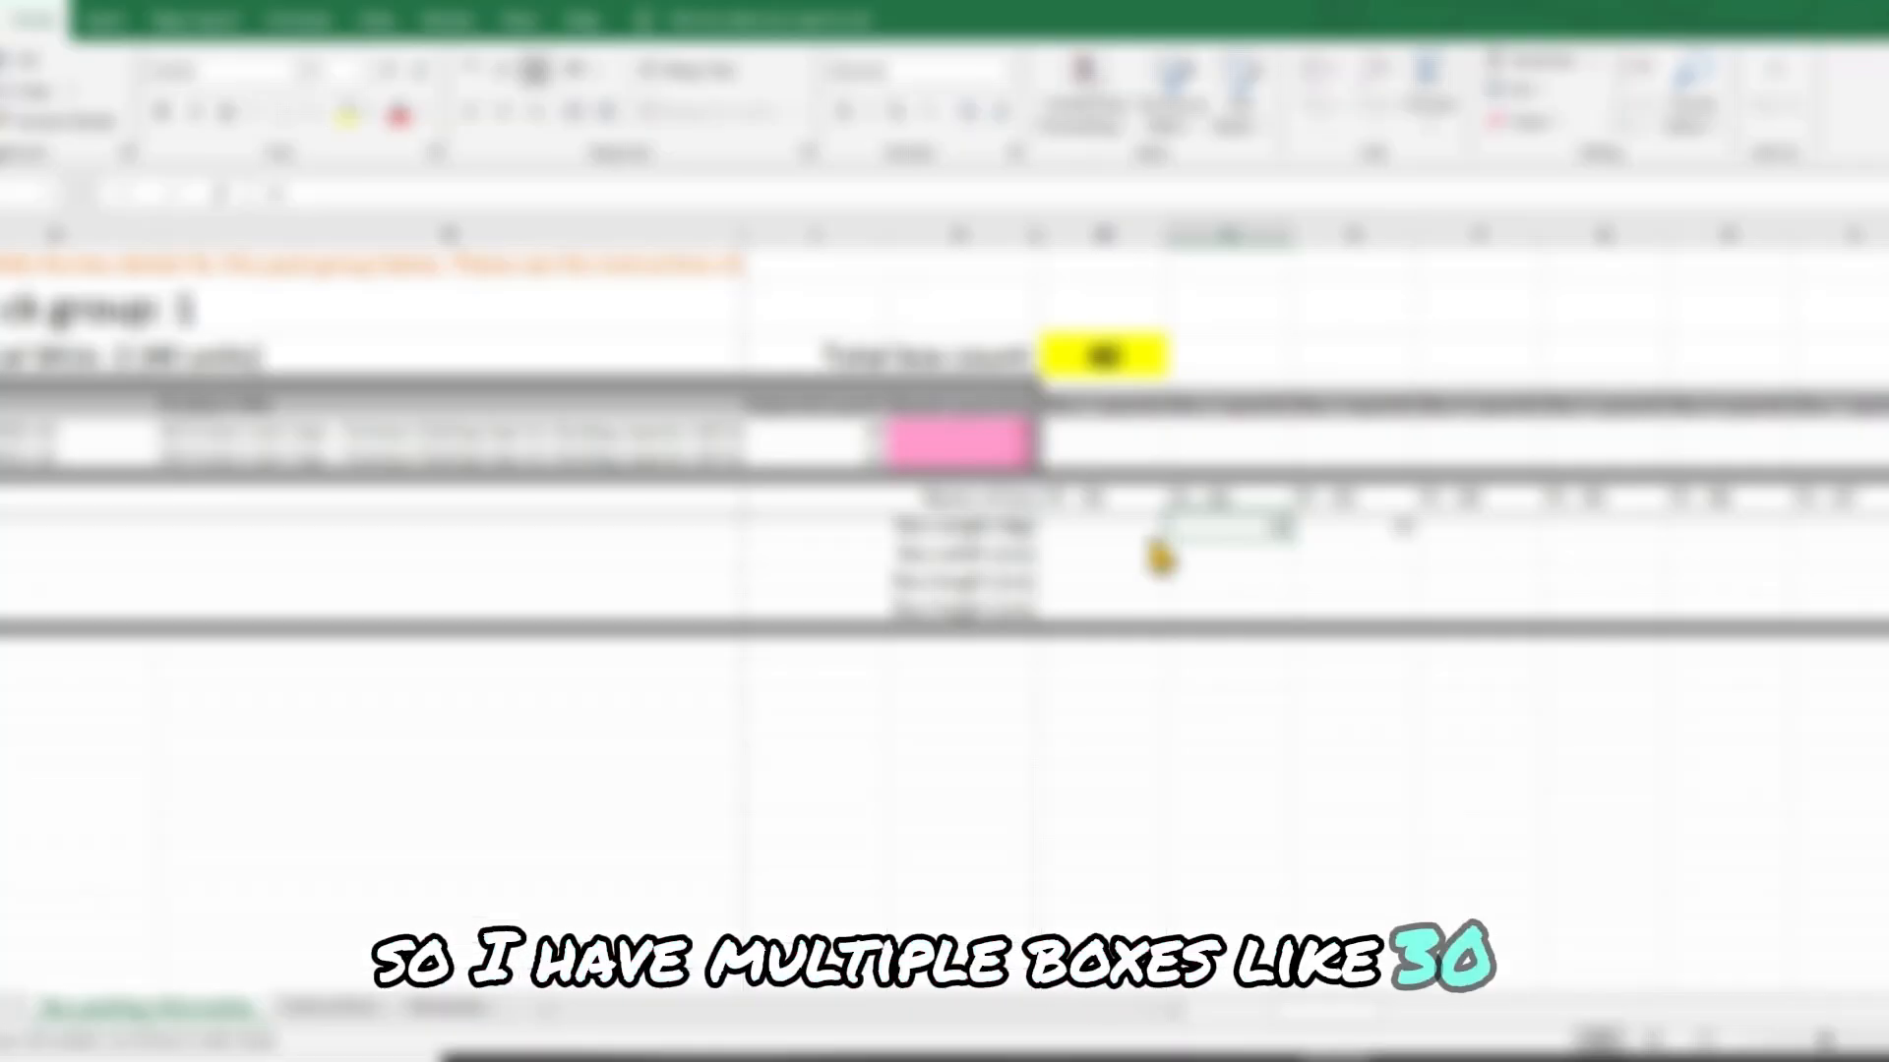
{"action": "left_click_drag", "start_coordinate": [1168, 539], "coordinate": [1043, 539]}
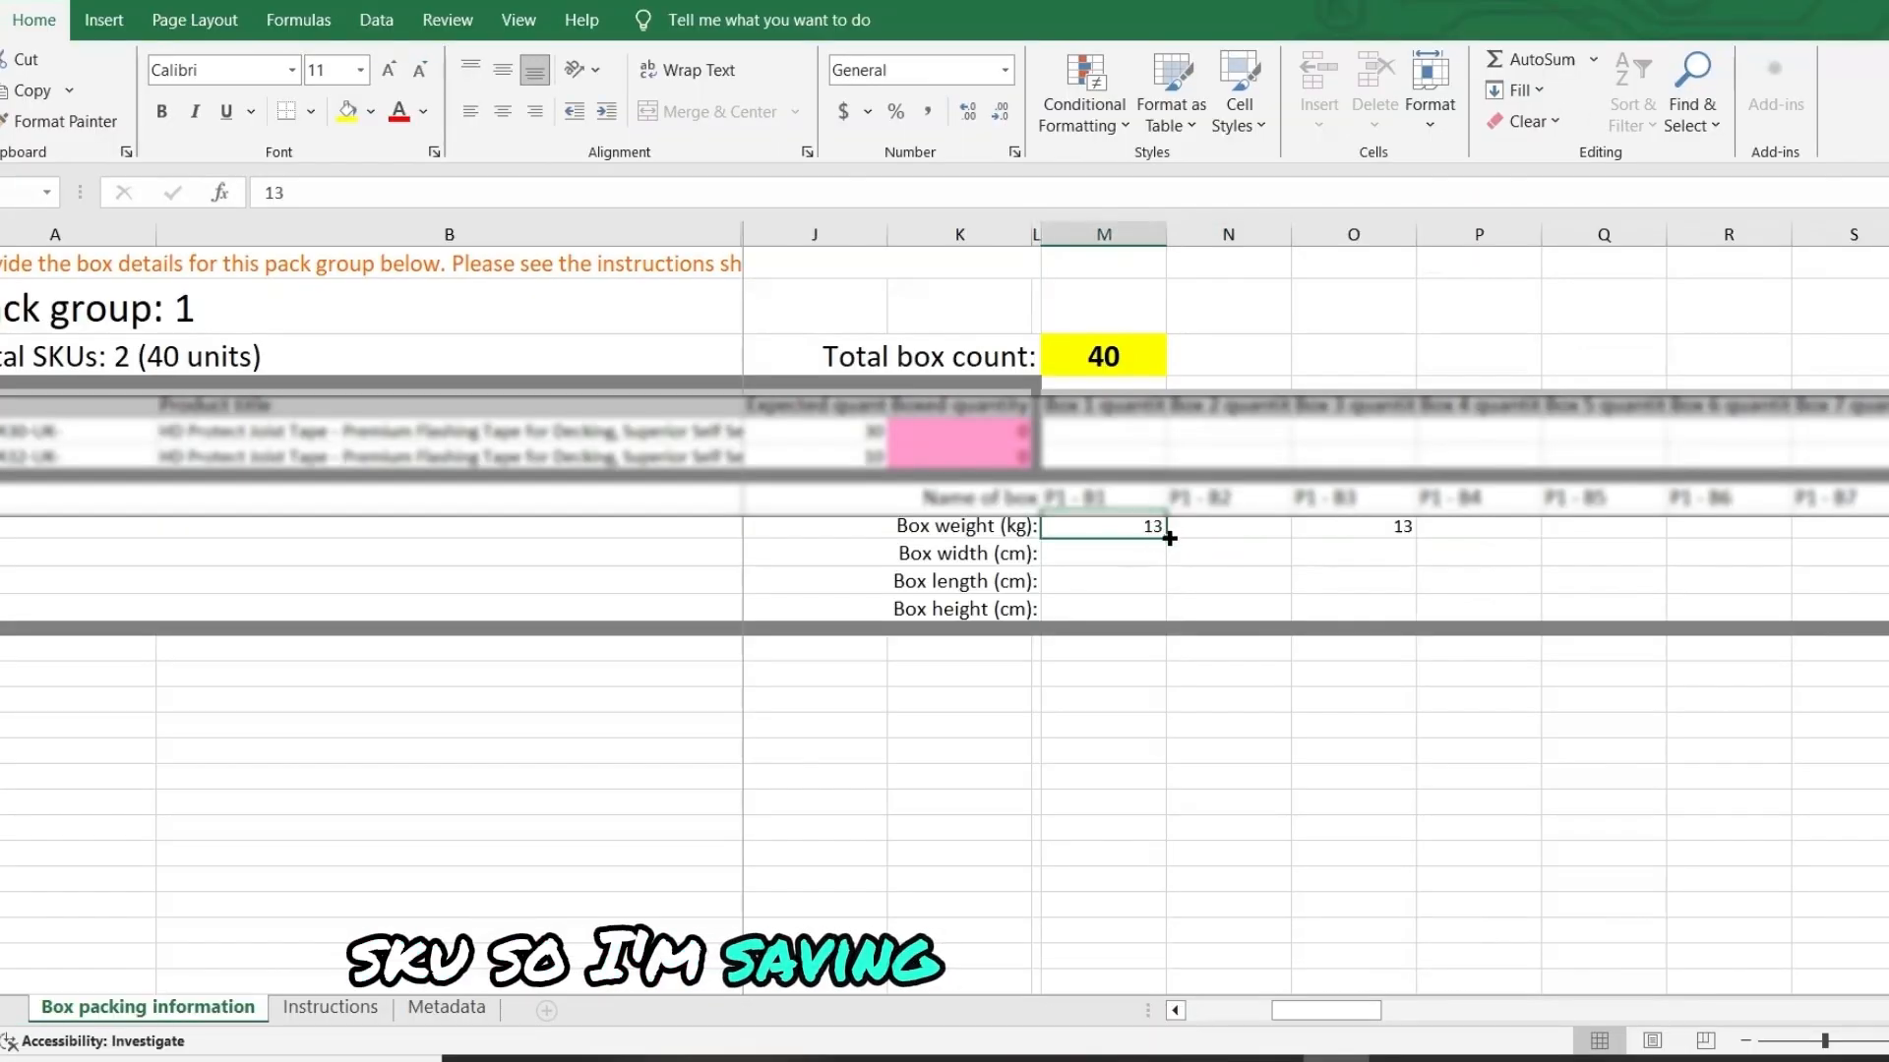
Step: Fill the 13 kg box weight across from box 1 through box 30
{"action": "left_click_drag", "start_coordinate": [1168, 539], "coordinate": [1743, 522]}
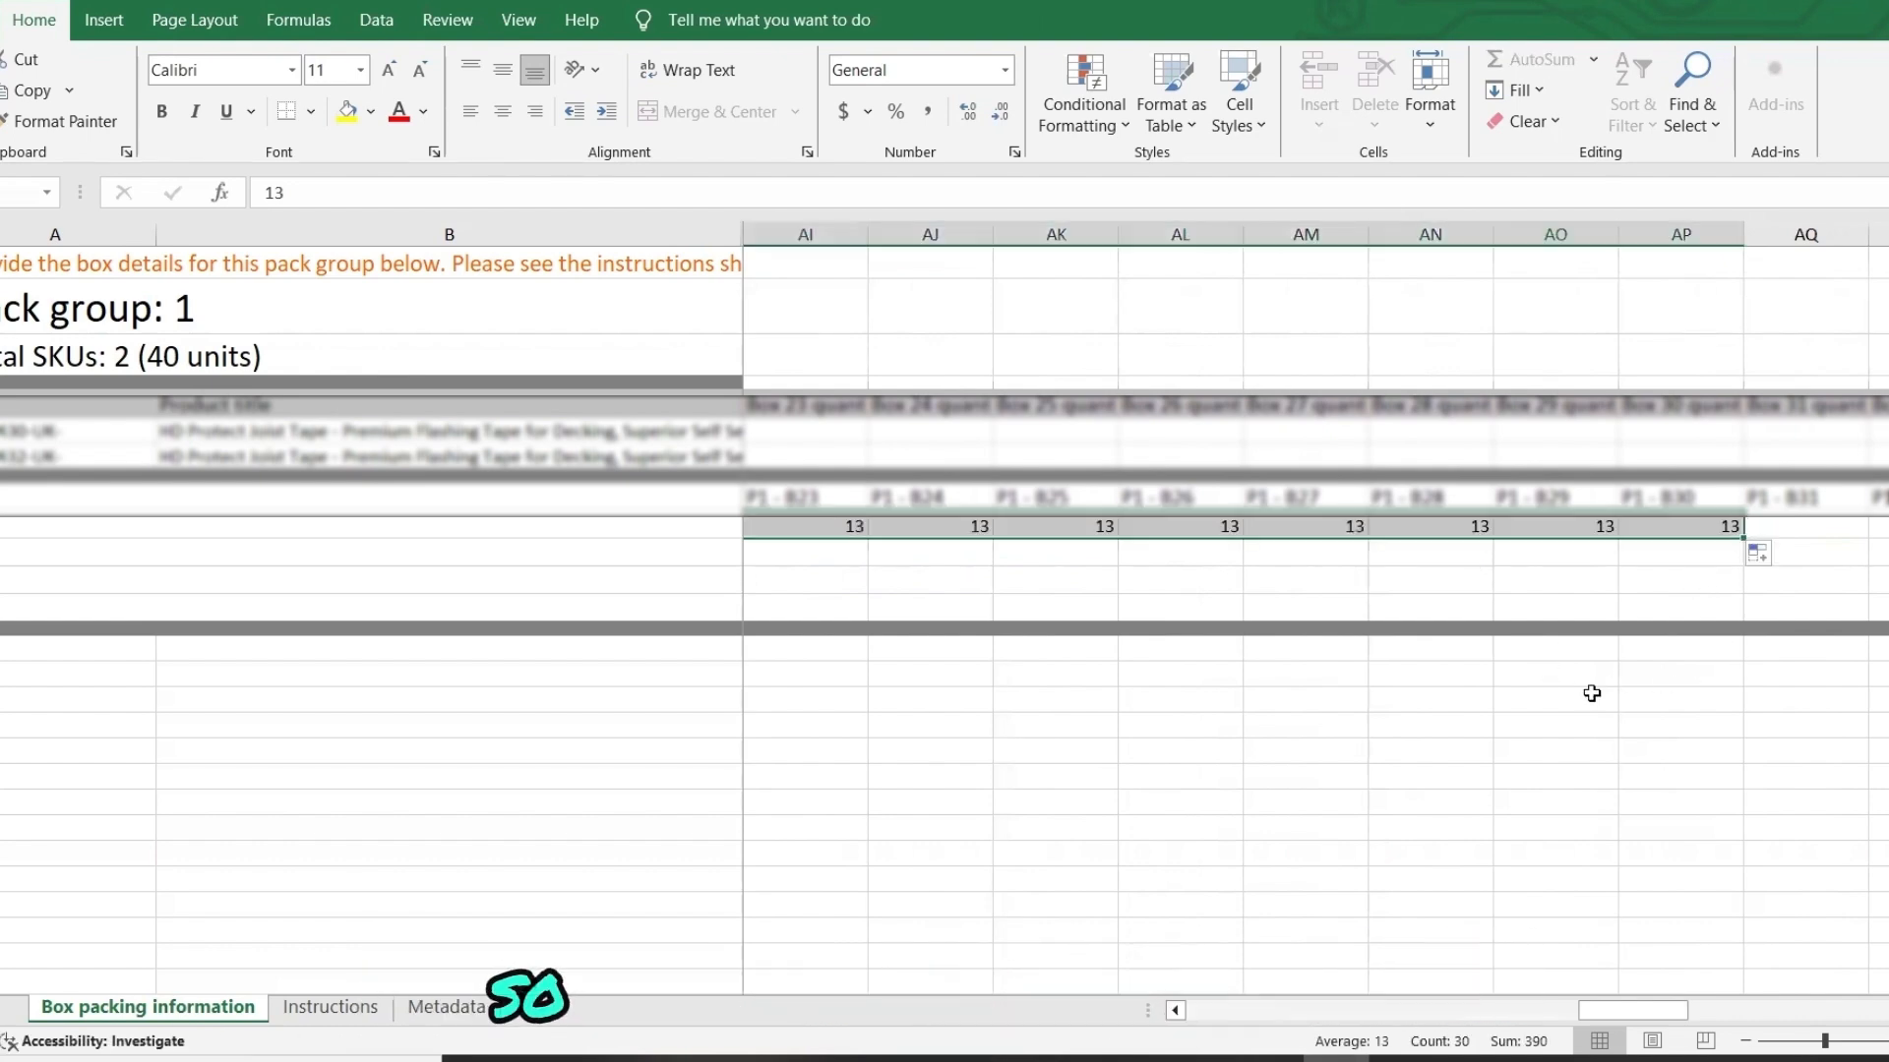
{"action": "left_click", "coordinate": [1306, 751]}
{"action": "left_click_drag", "start_coordinate": [1593, 1013], "coordinate": [1156, 1015]}
{"action": "left_click_drag", "start_coordinate": [1277, 1014], "coordinate": [1320, 1013]}
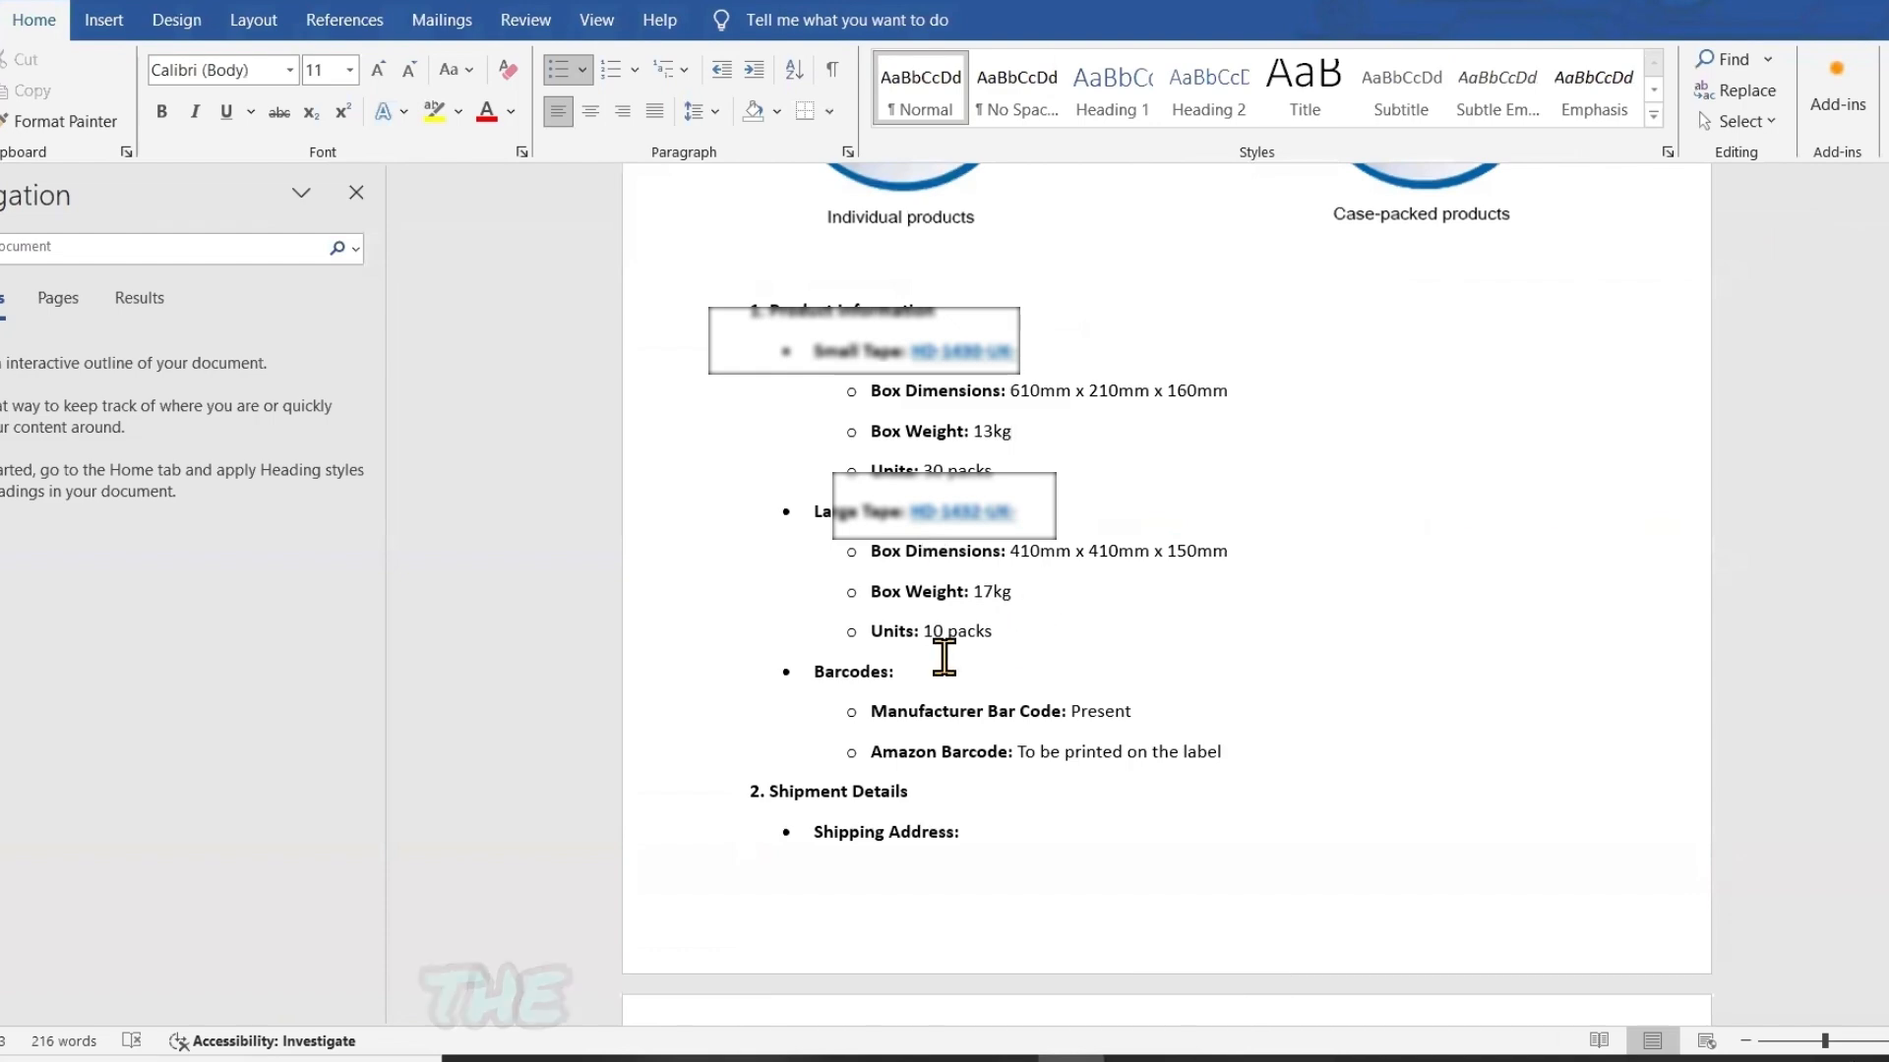
Step: Look up the large tape's box weight in the Word shipping plan and enter 17 kg for boxes 31 to 40 in the Excel template
{"action": "double_click", "coordinate": [974, 592]}
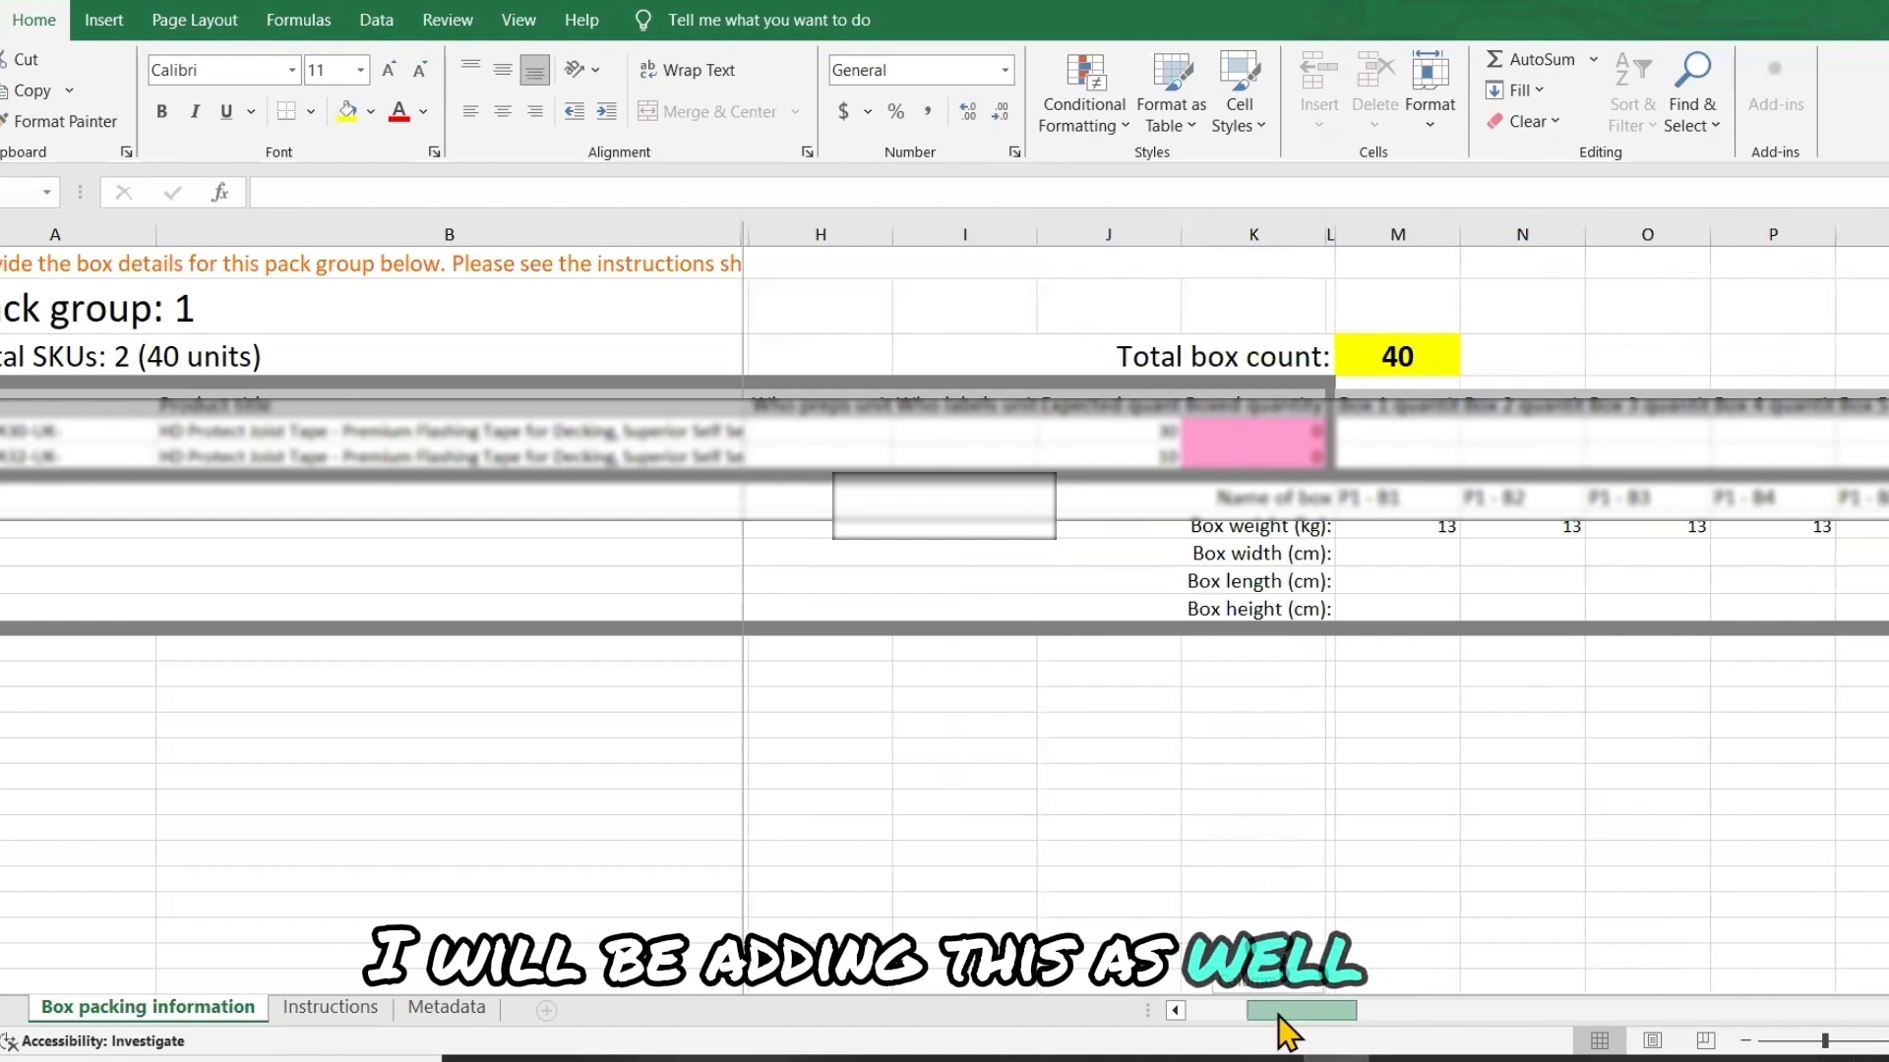
{"action": "left_click_drag", "start_coordinate": [1269, 1014], "coordinate": [1643, 1005]}
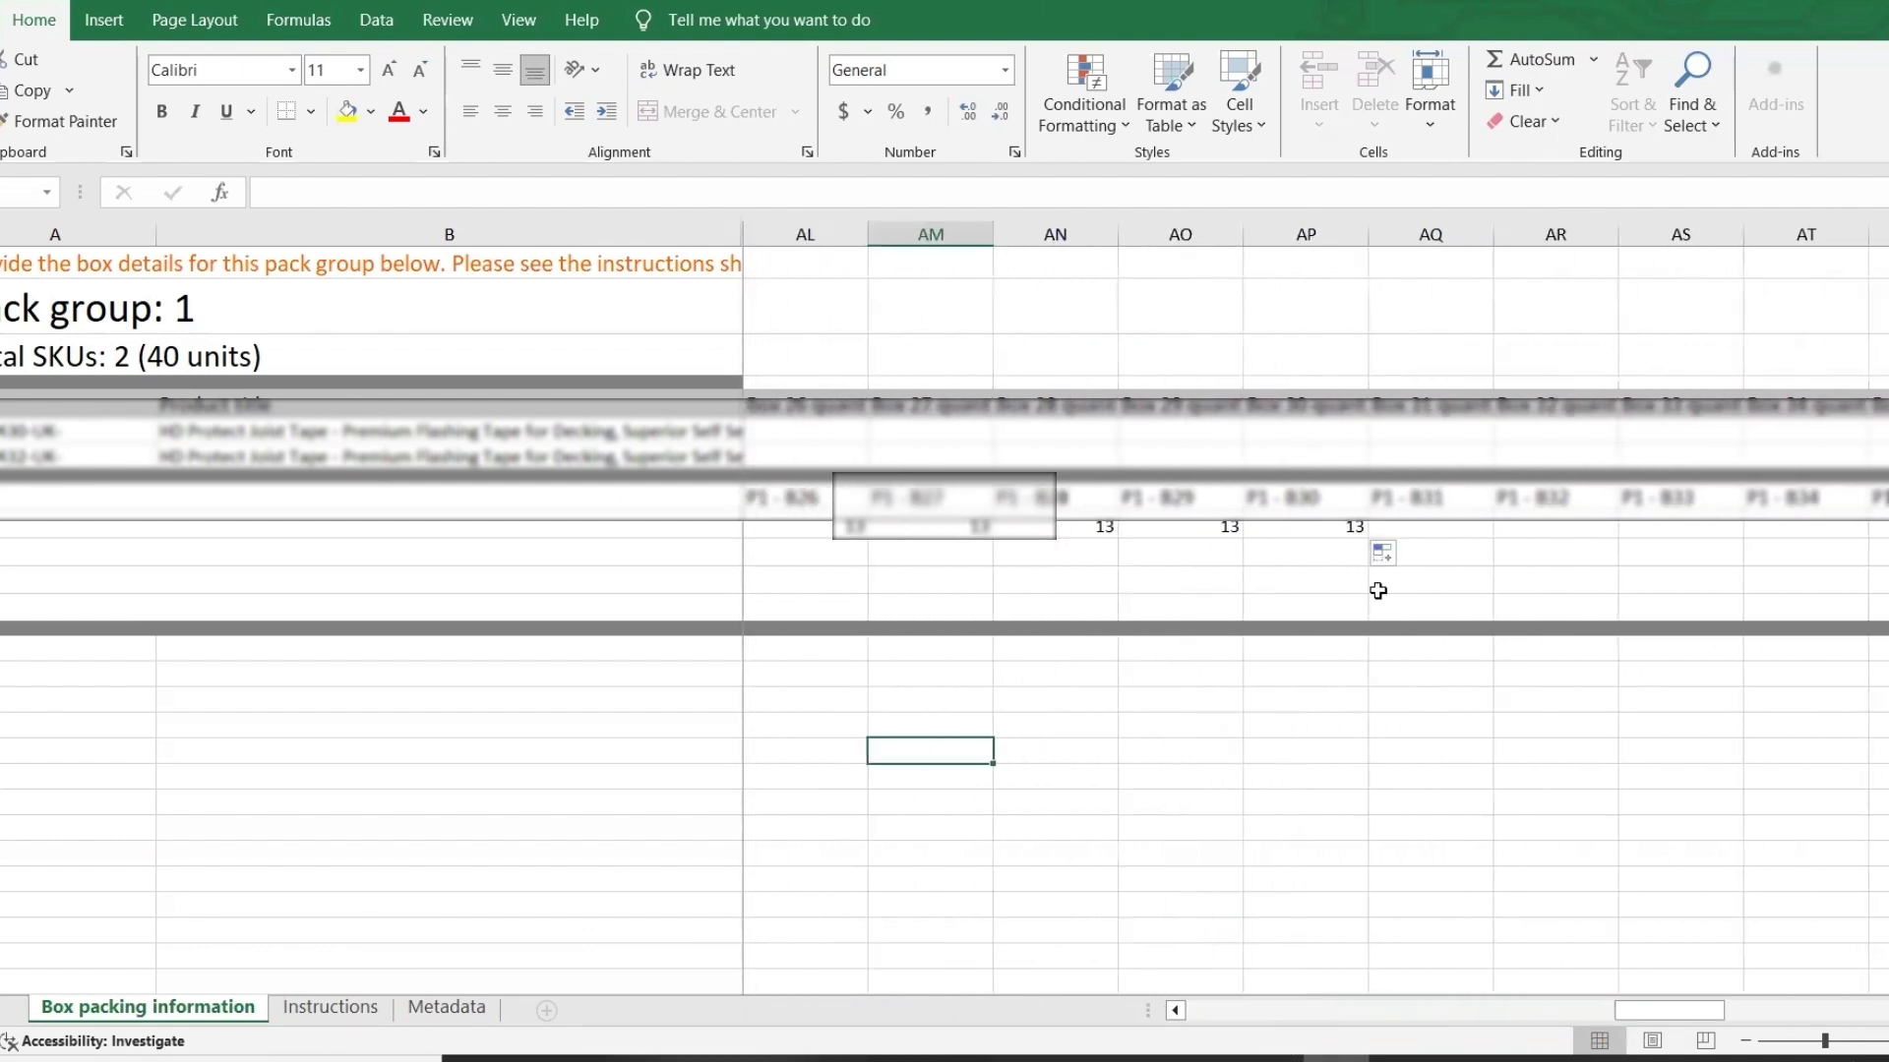
{"action": "type", "text": "17"}
{"action": "left_click", "coordinate": [1450, 521]}
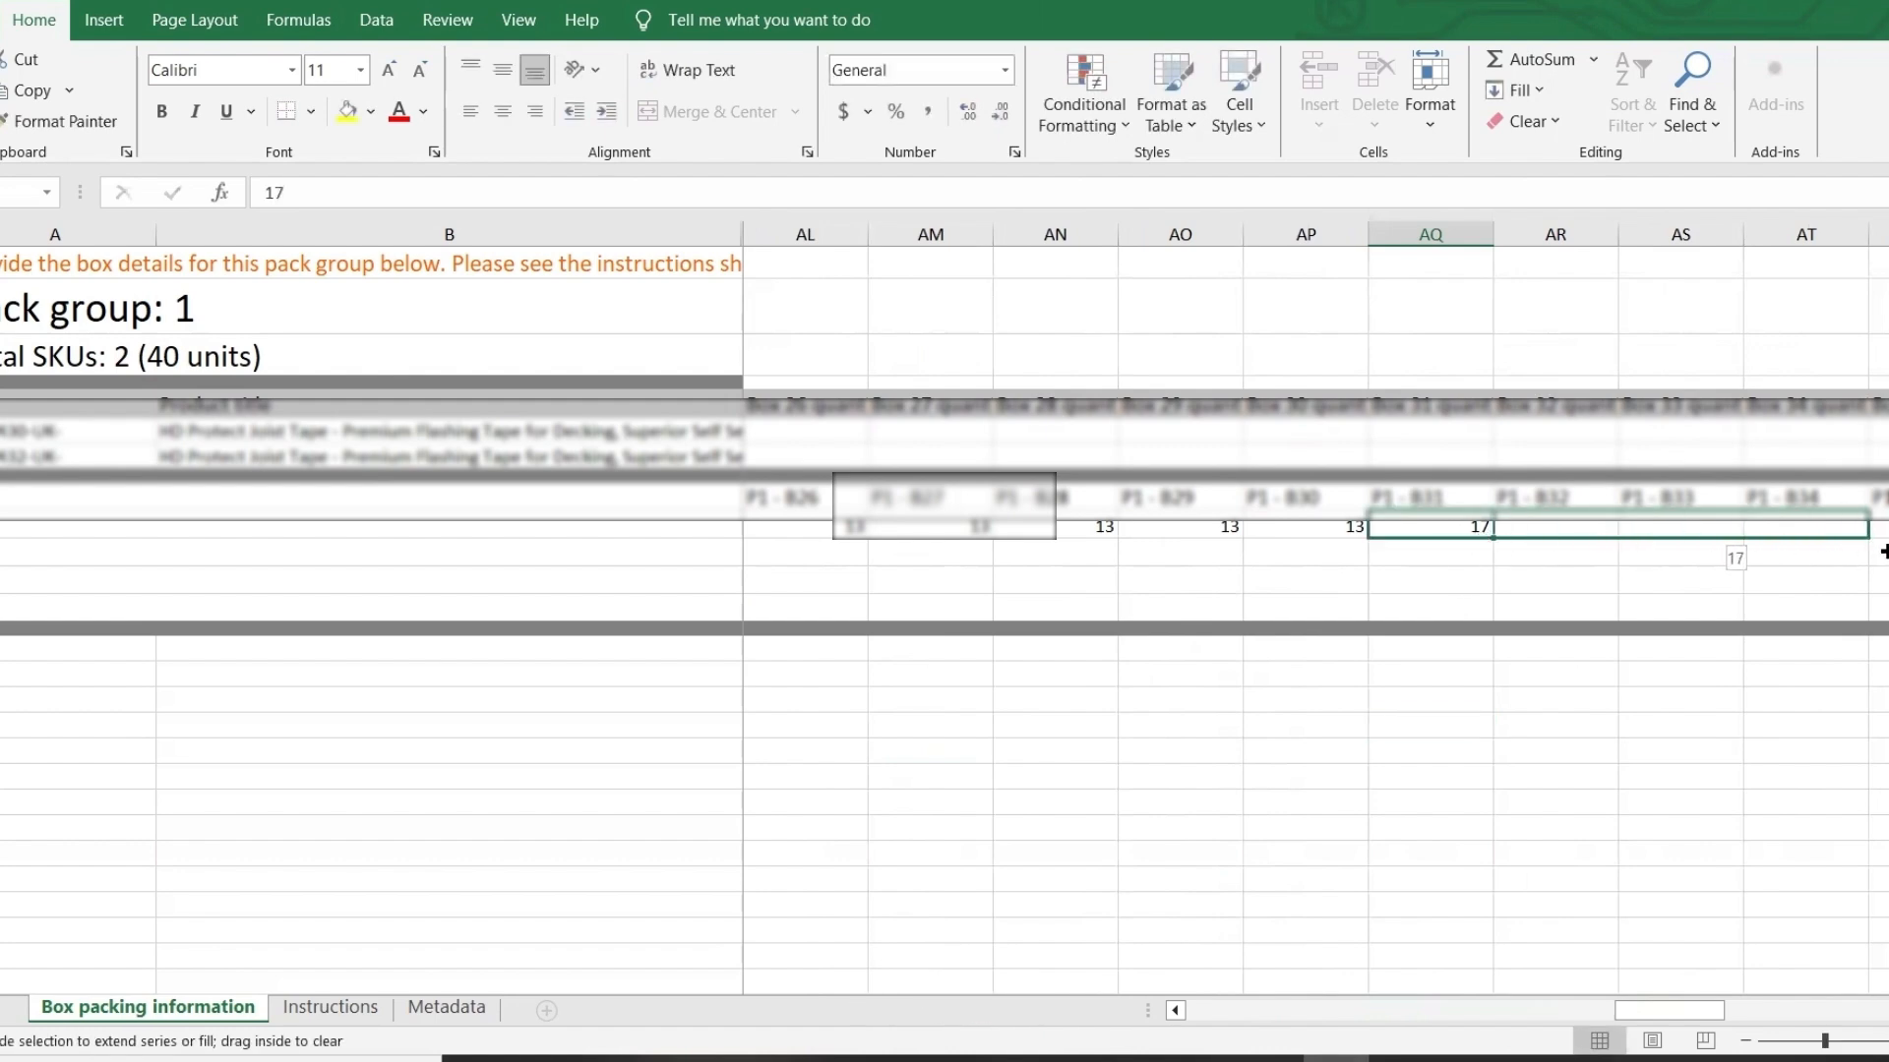
{"action": "left_click_drag", "start_coordinate": [1877, 528], "coordinate": [1120, 528]}
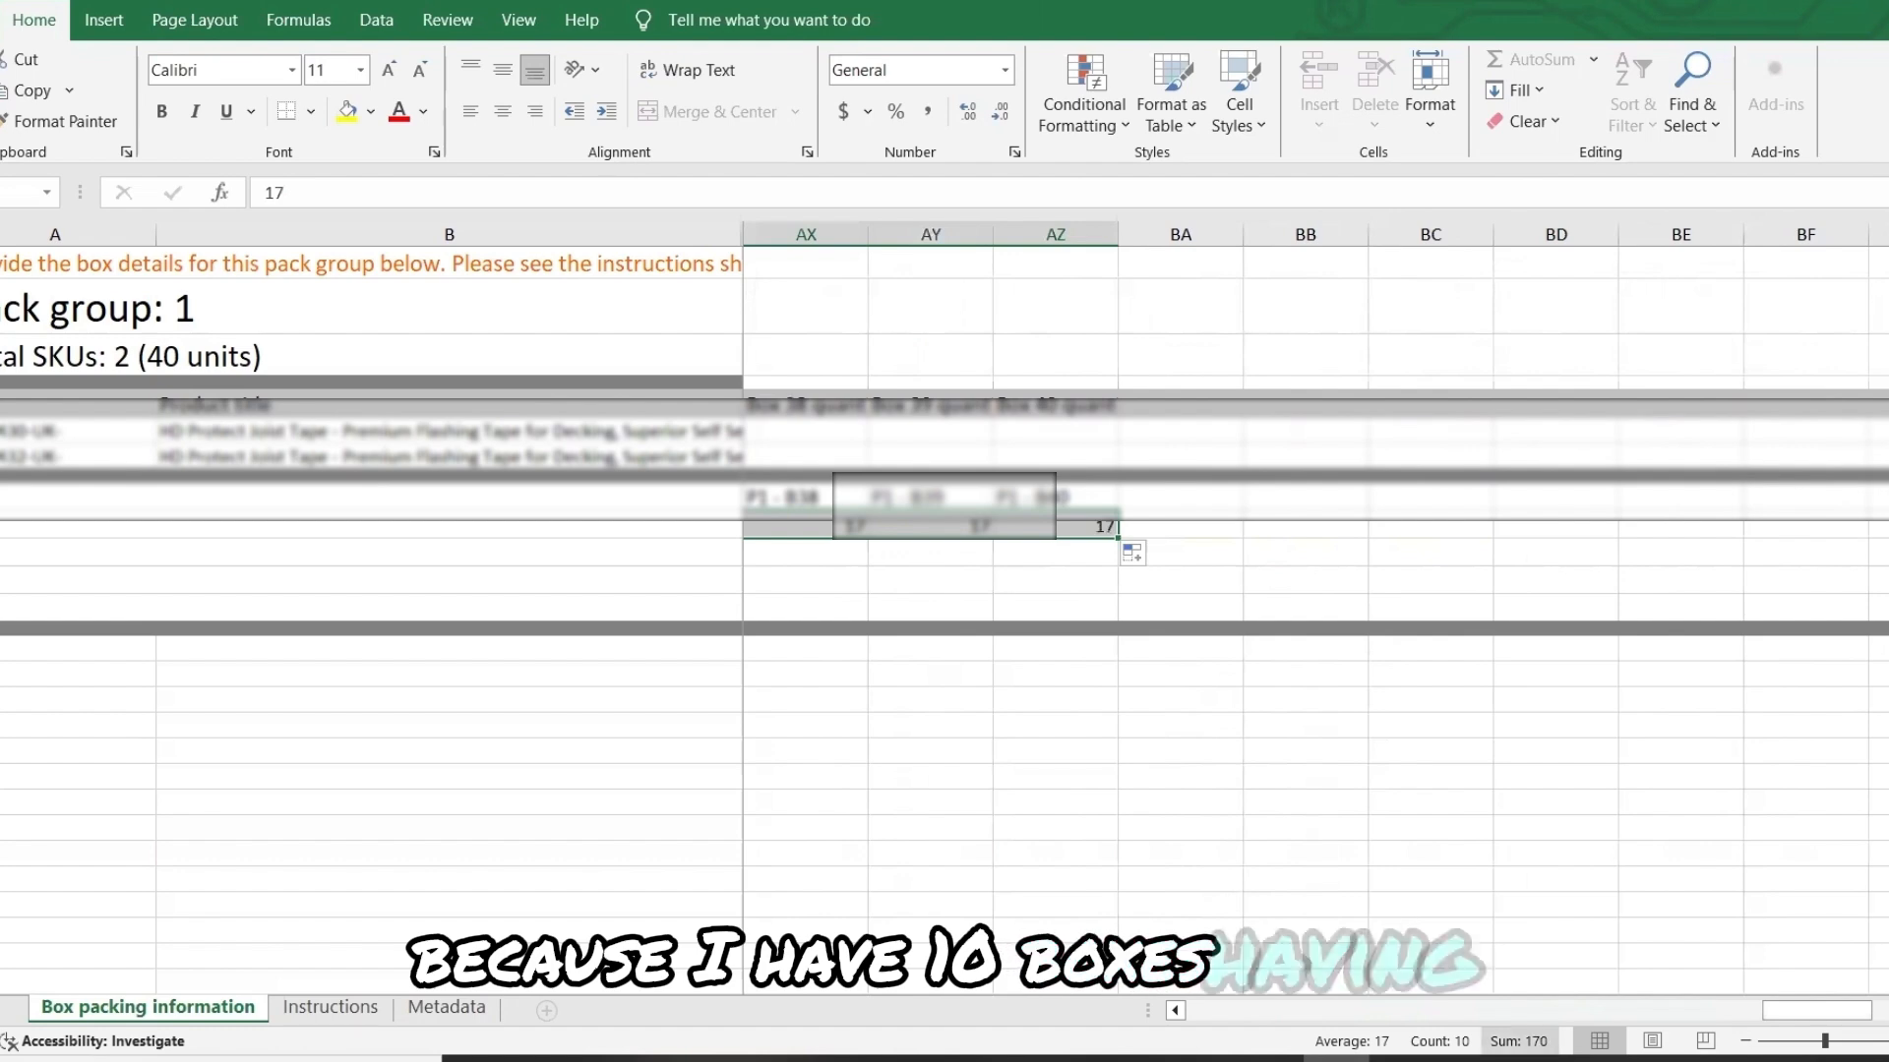
Step: Look up the small tape's box dimensions in the Word shipping plan and return to box 1's width in the Excel template
{"action": "left_click_drag", "start_coordinate": [1799, 1016], "coordinate": [1282, 1022]}
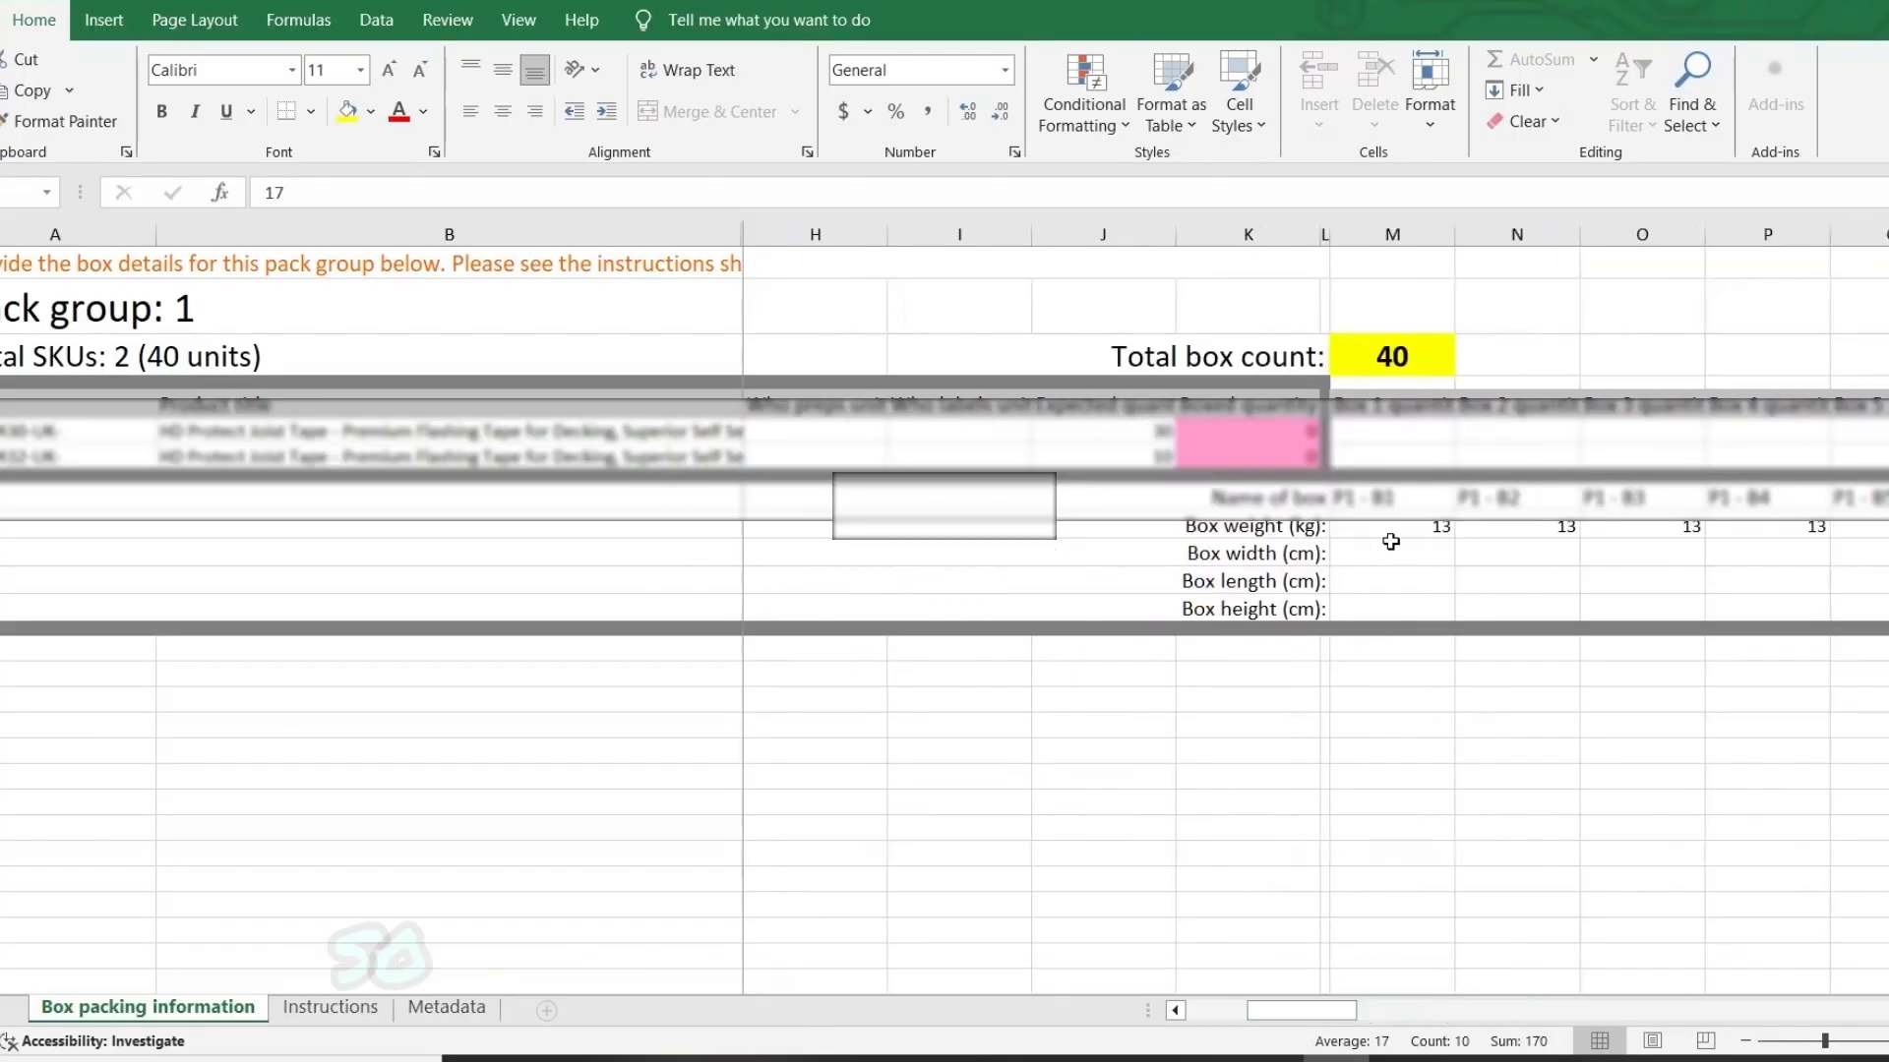
{"action": "left_click", "coordinate": [1253, 583]}
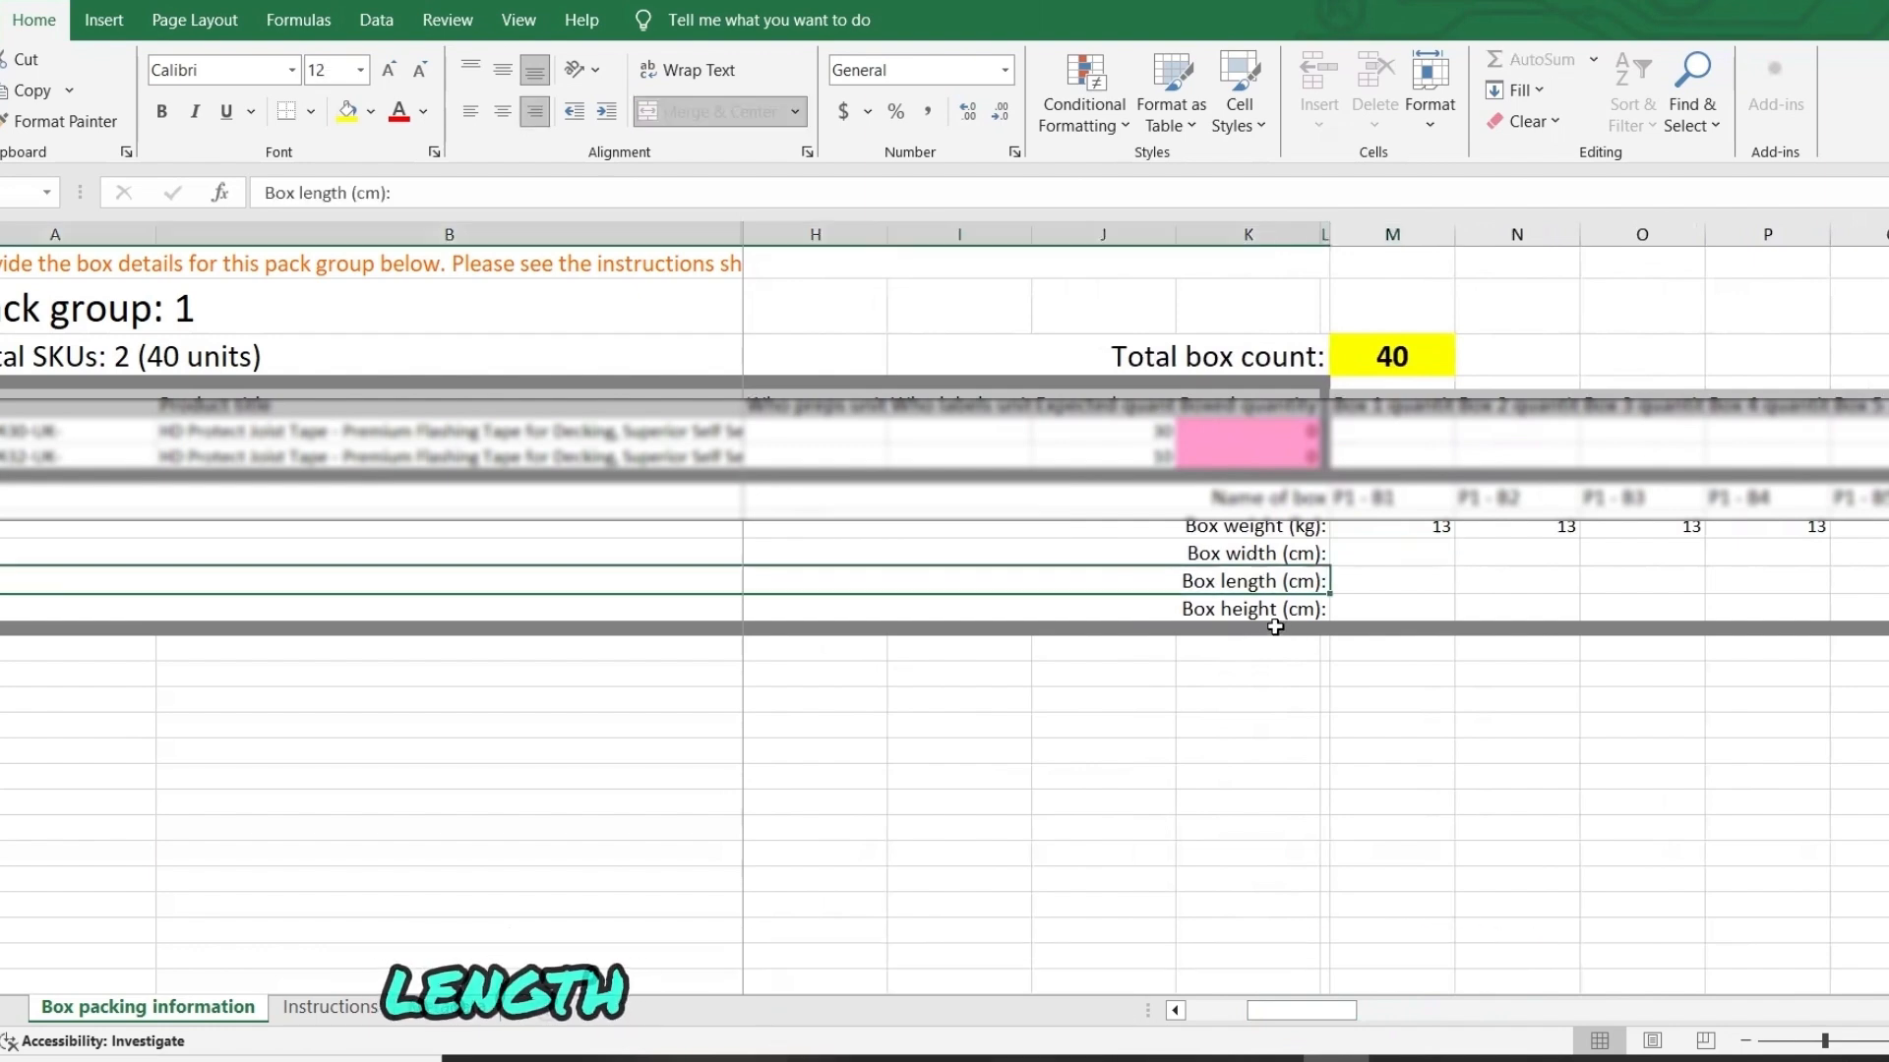
{"action": "left_click", "coordinate": [1270, 617]}
{"action": "left_click", "coordinate": [1410, 561]}
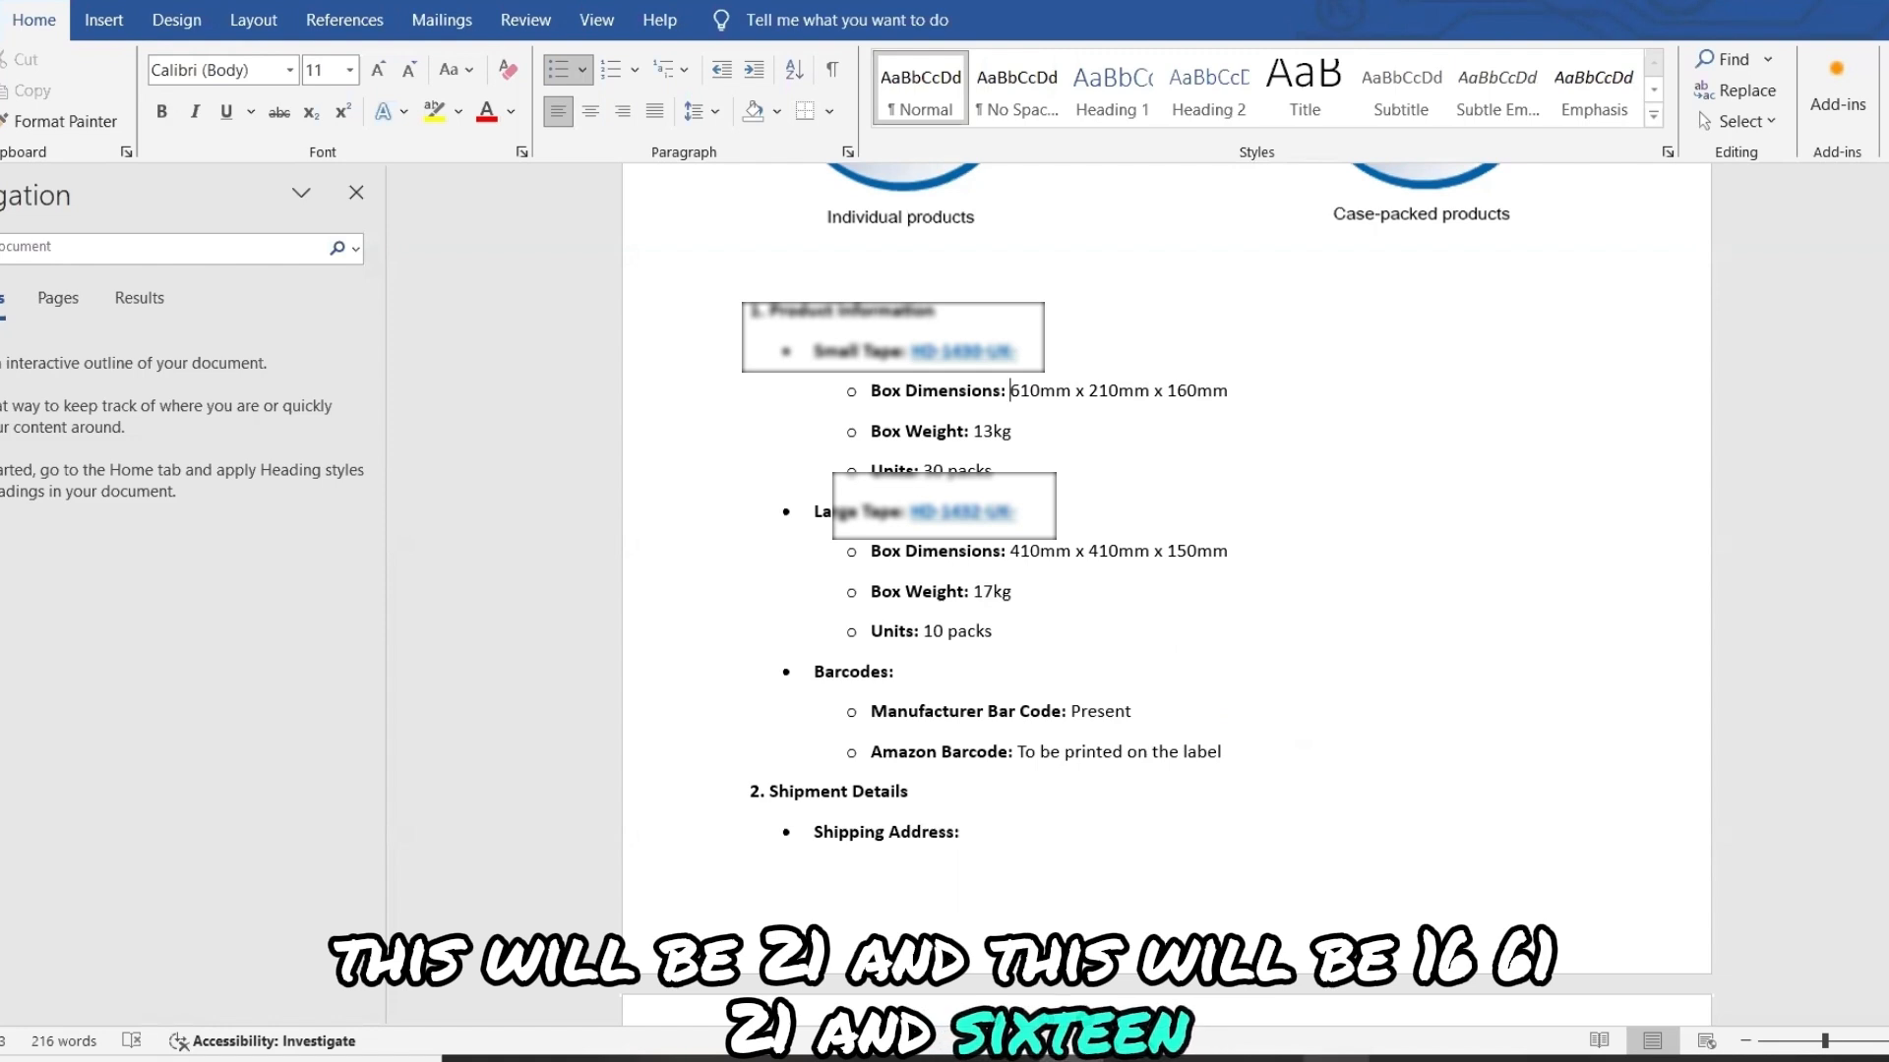
{"action": "left_click", "coordinate": [1335, 1059]}
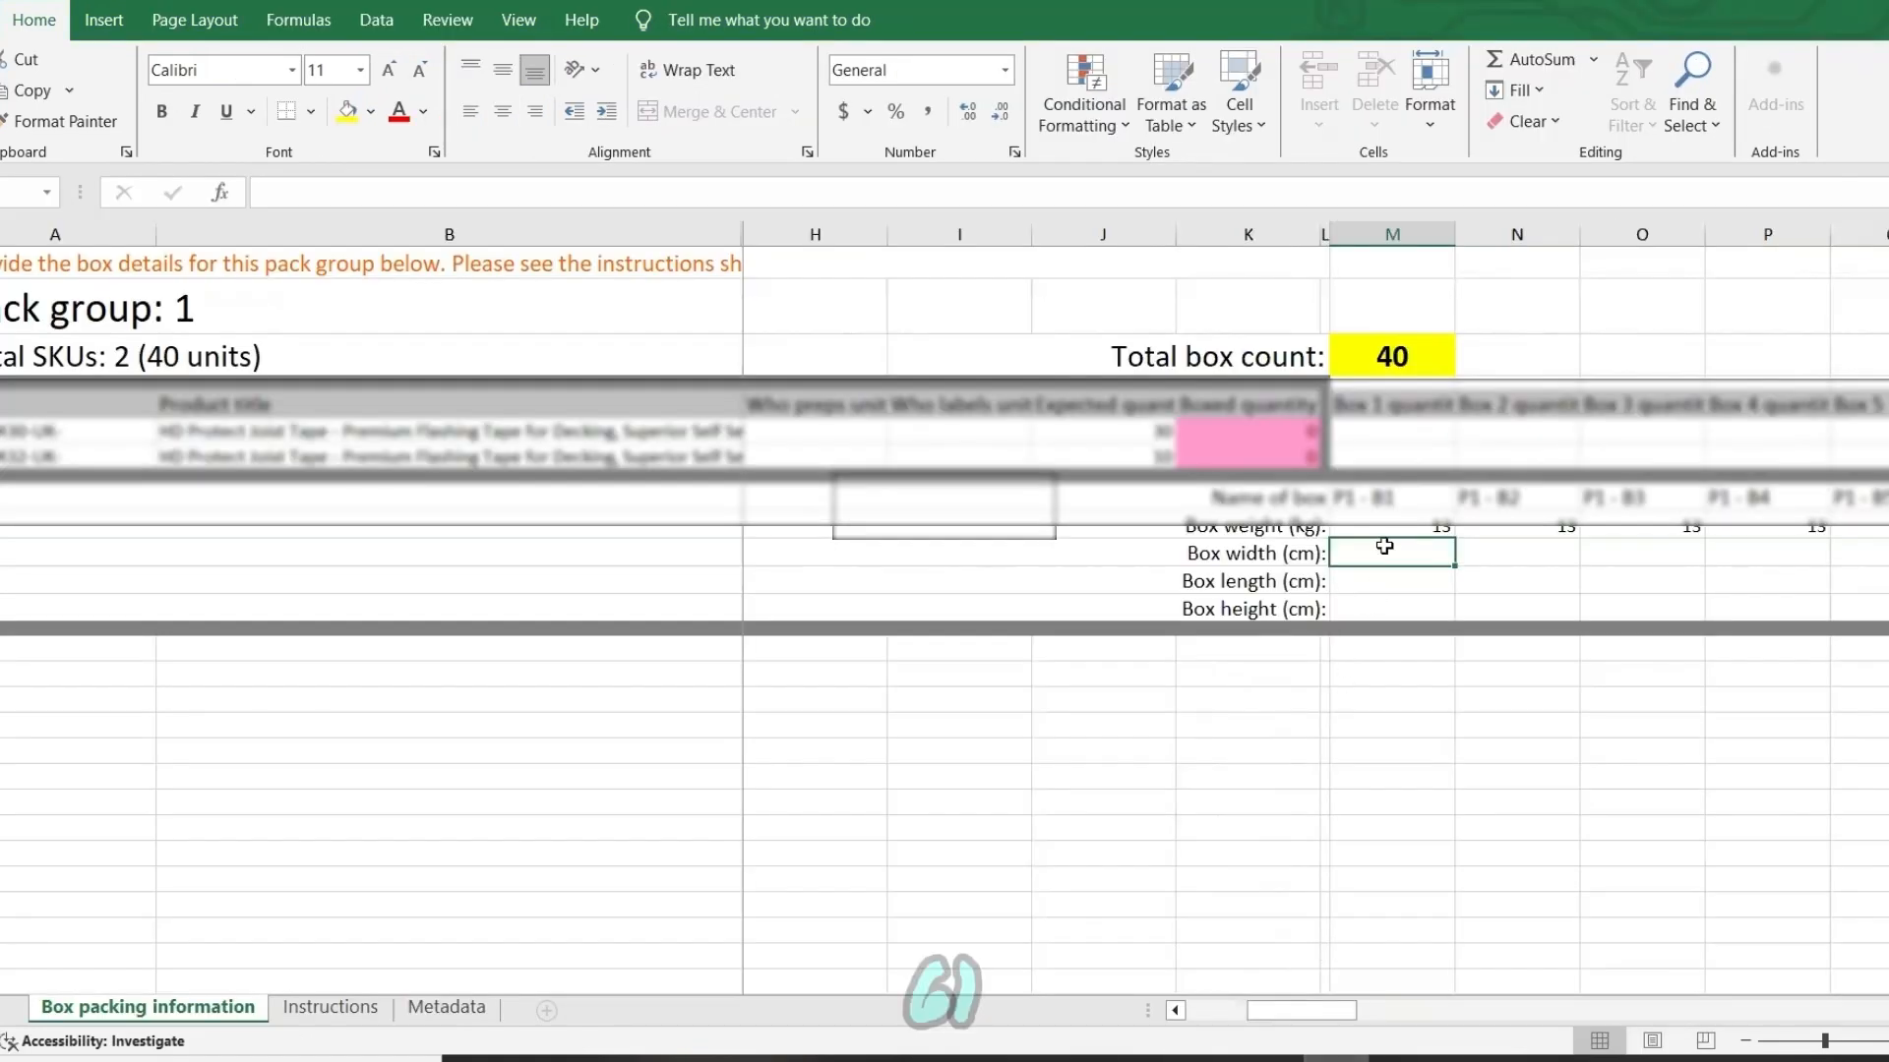
Step: Set box 1's width to 61 cm, length to 21 cm and height to 16 cm, checking them against the Word shipping plan
{"action": "type", "text": "61"}
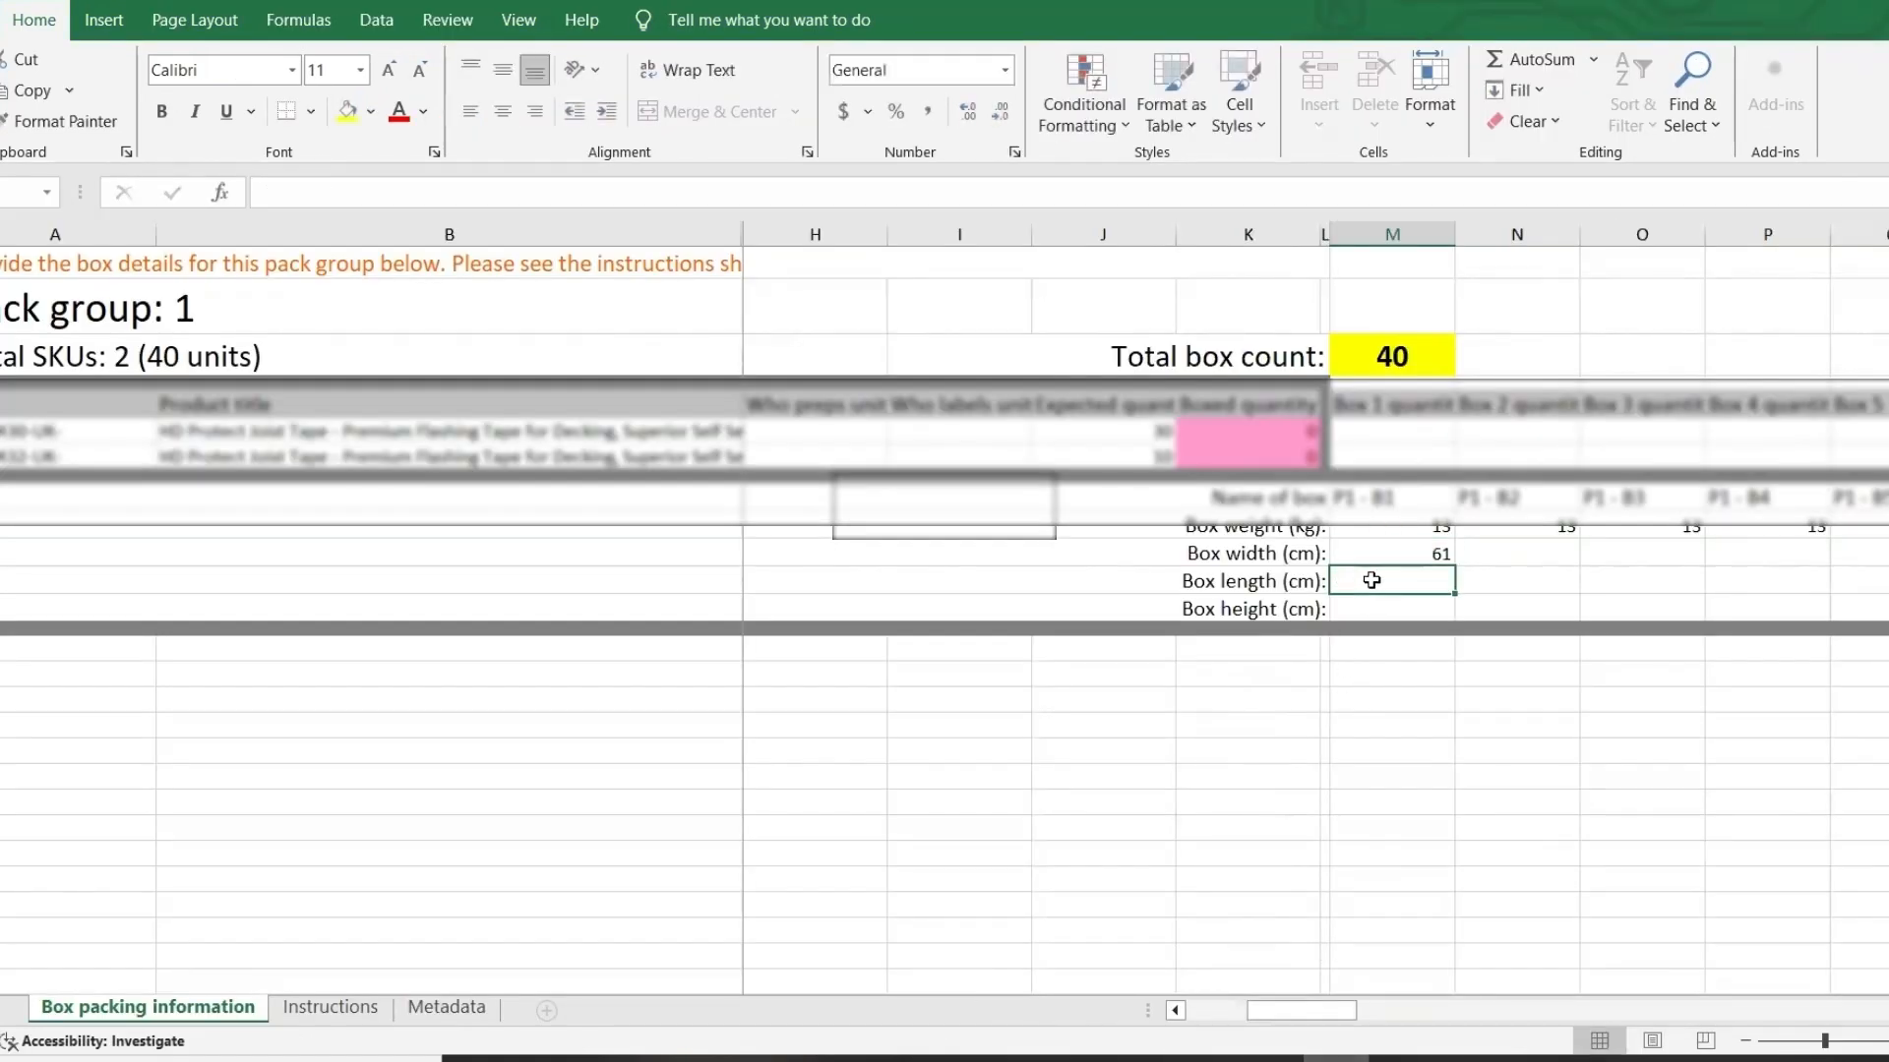
{"action": "type", "text": "21"}
{"action": "left_click", "coordinate": [1359, 608]}
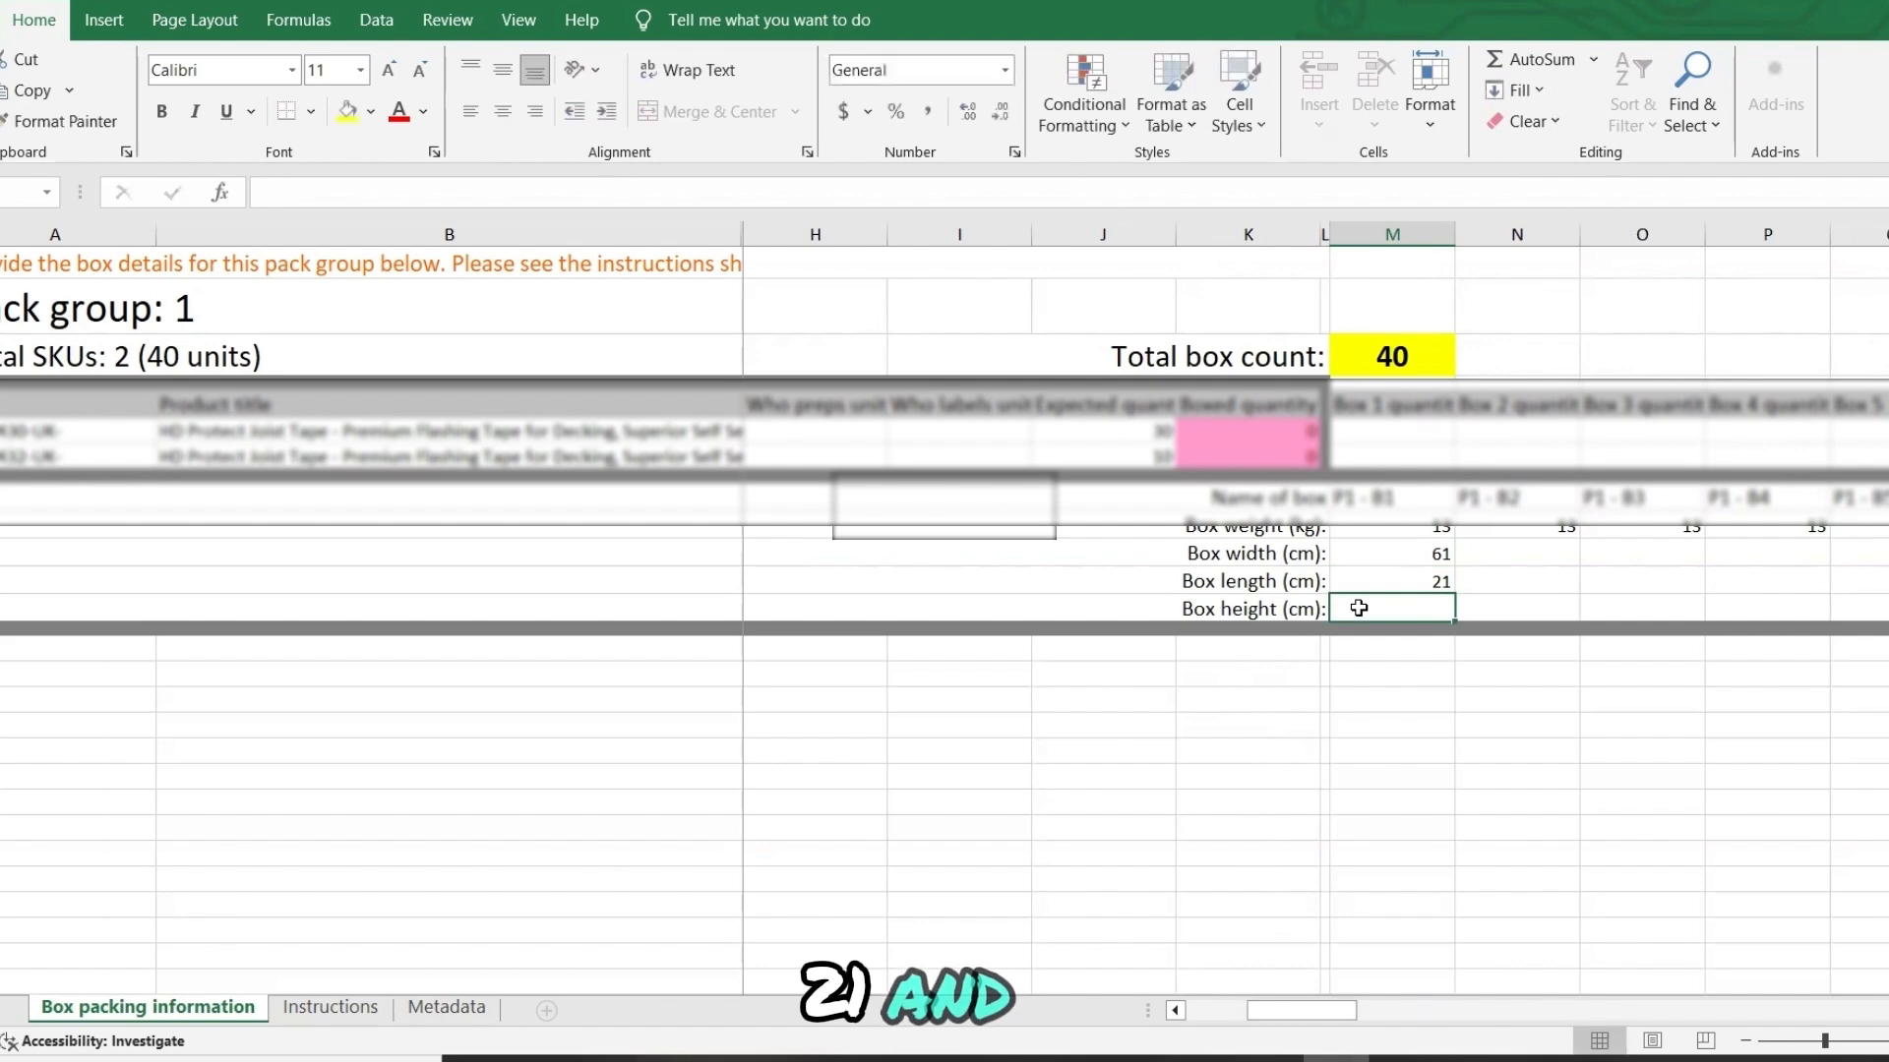
{"action": "type", "text": "16"}
{"action": "left_click", "coordinate": [1452, 759]}
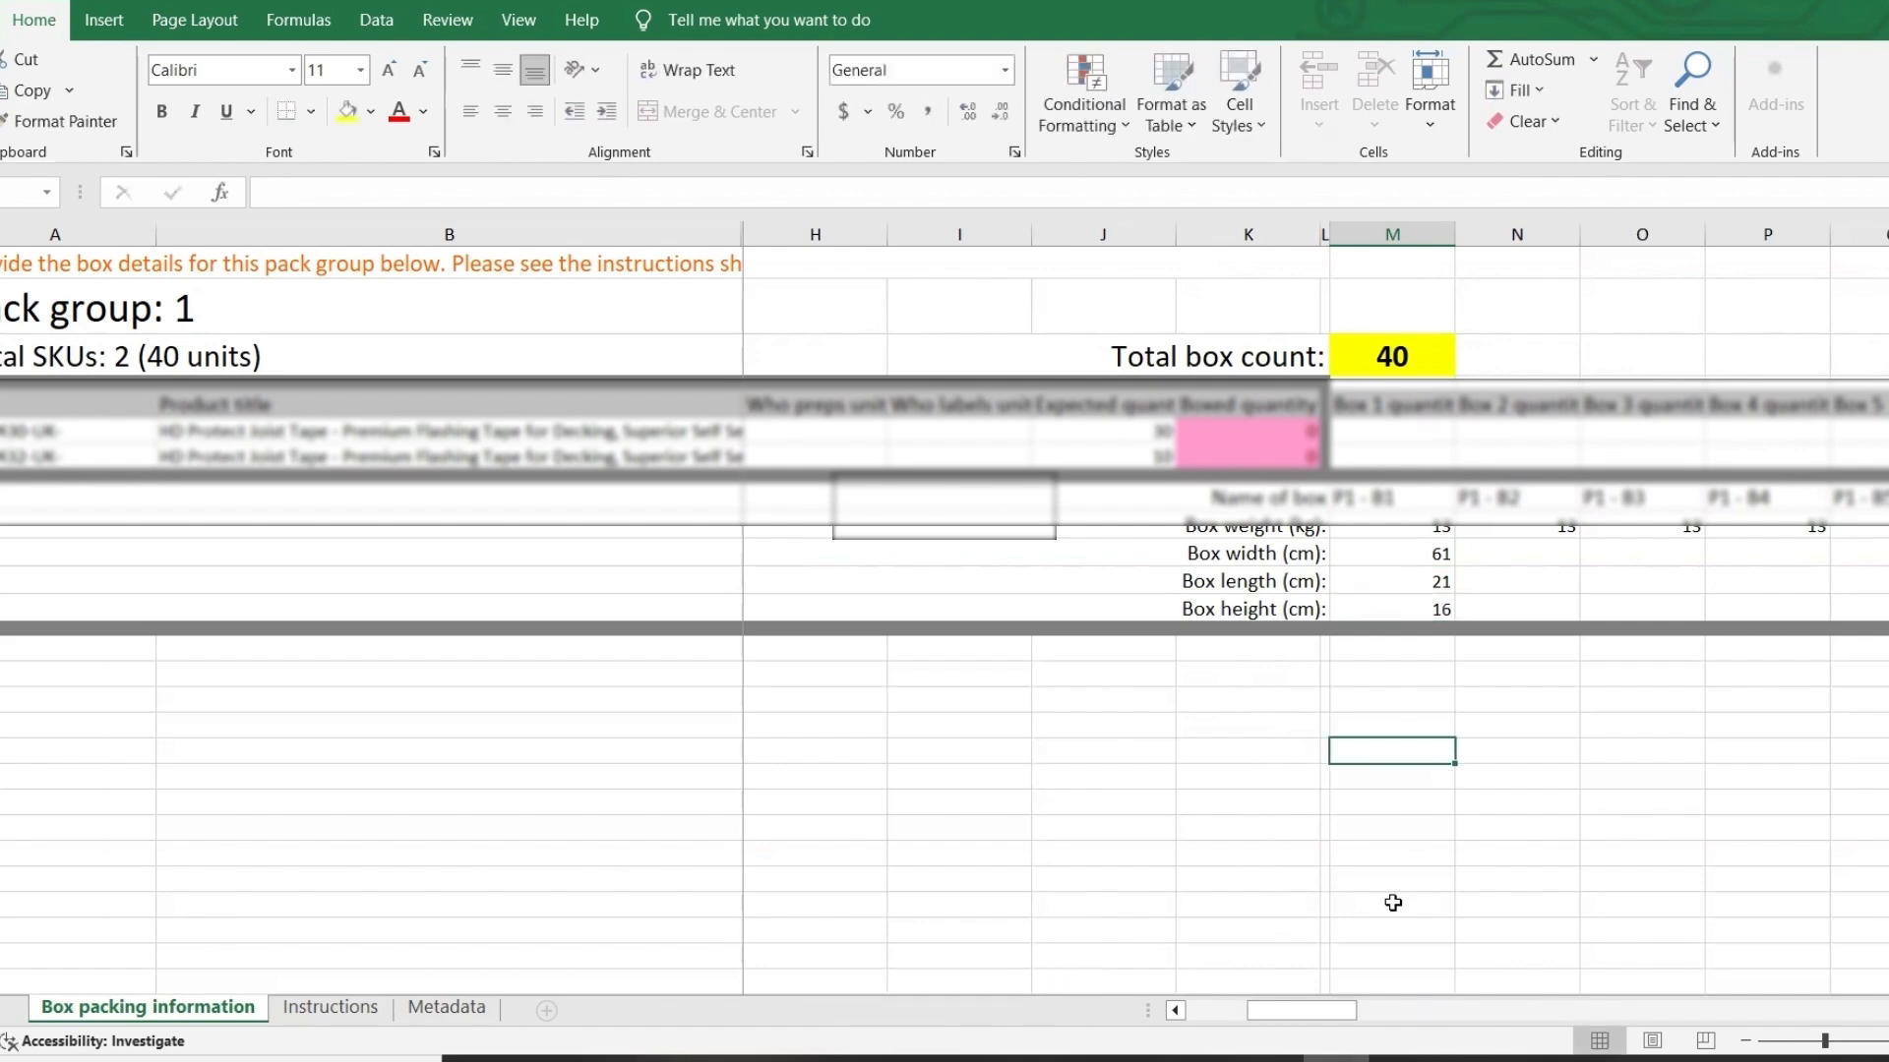
{"action": "key", "text": "alt+Tab"}
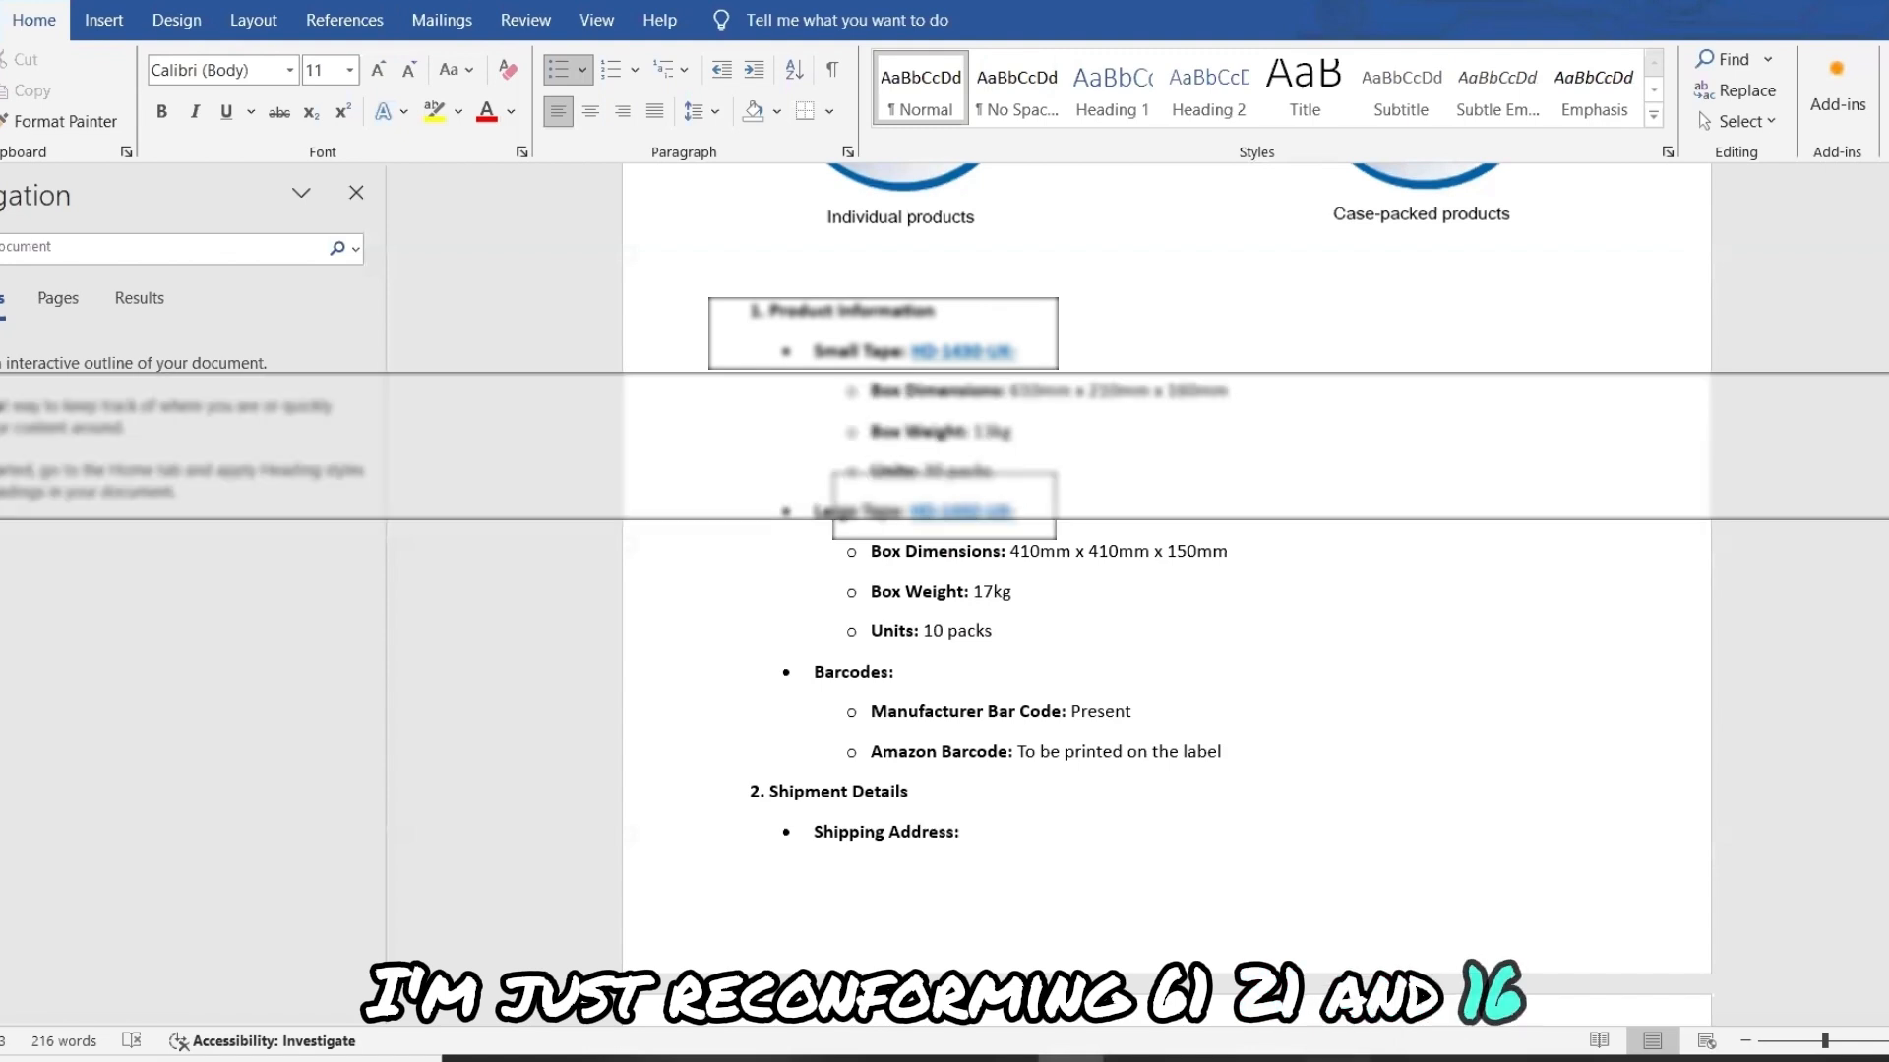
{"action": "key", "text": "alt+Tab"}
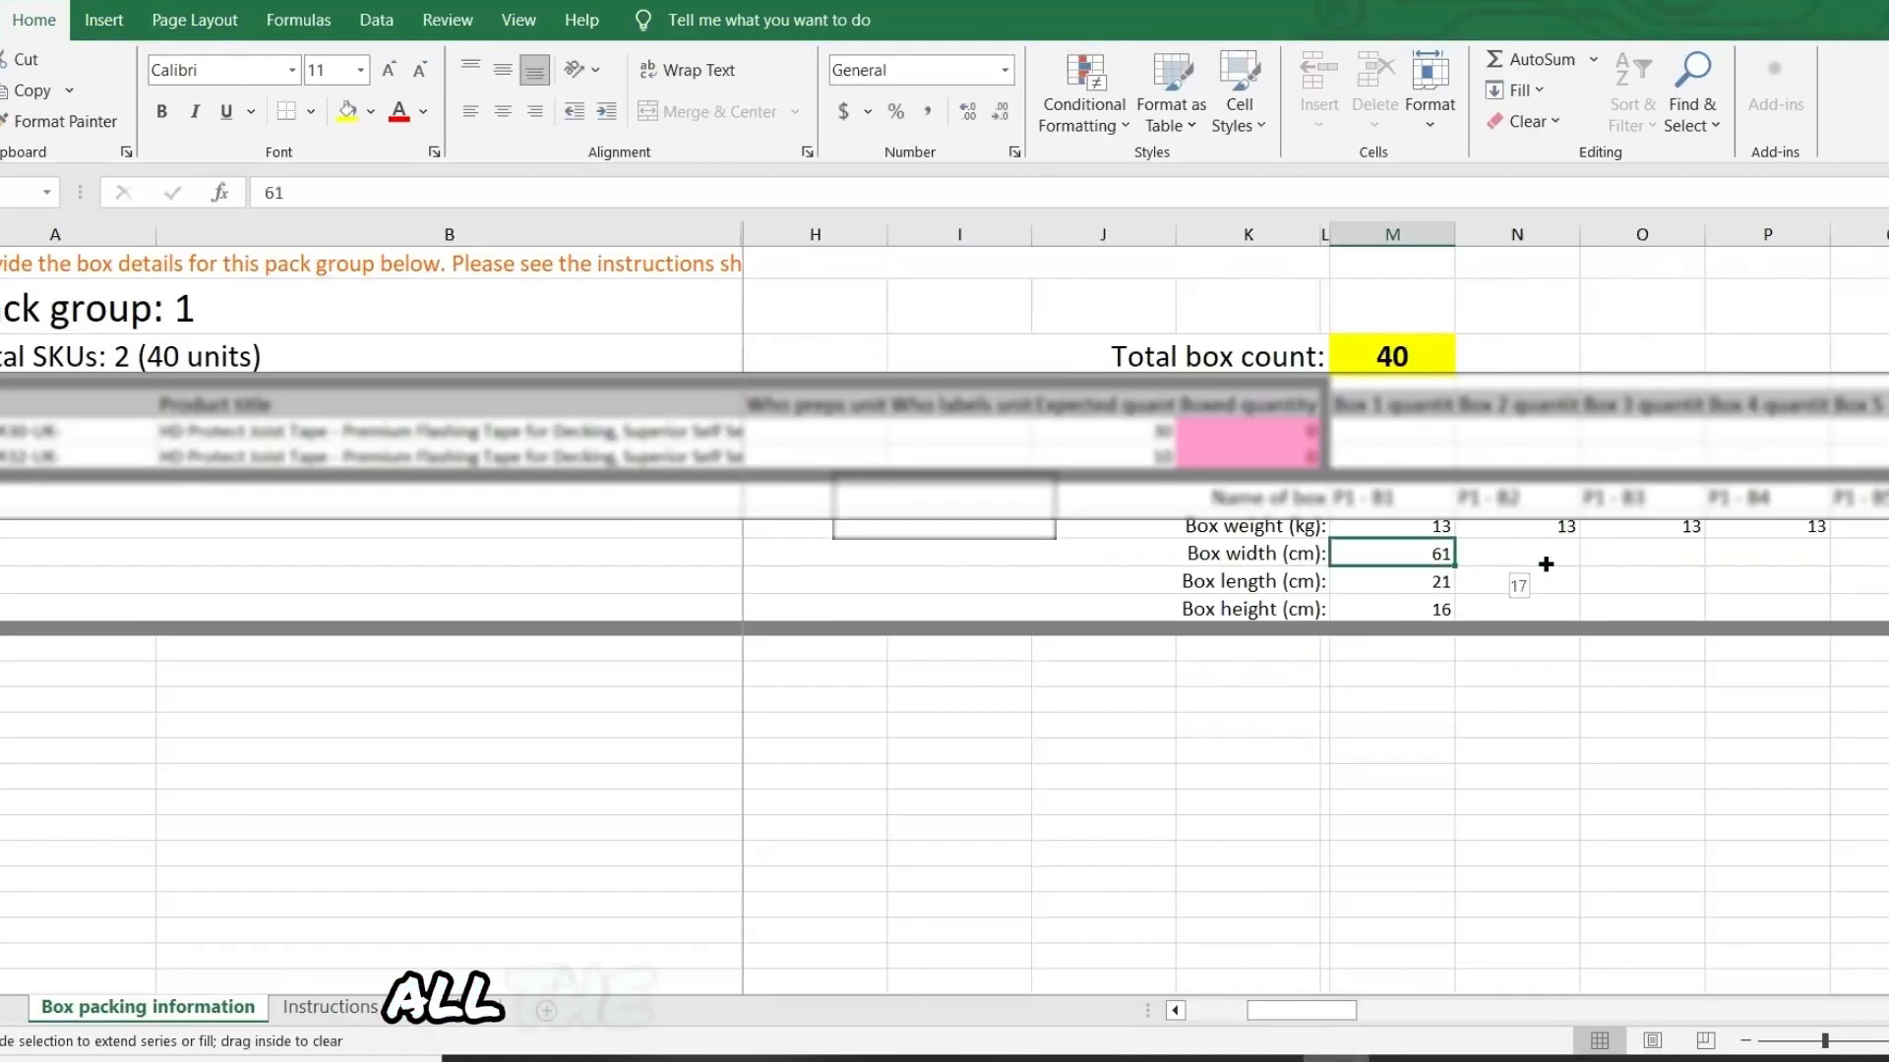
Step: Fill the 61 cm box width and the 21 cm box length across from box 1 through box 30
{"action": "left_click_drag", "start_coordinate": [1751, 564], "coordinate": [1201, 556]}
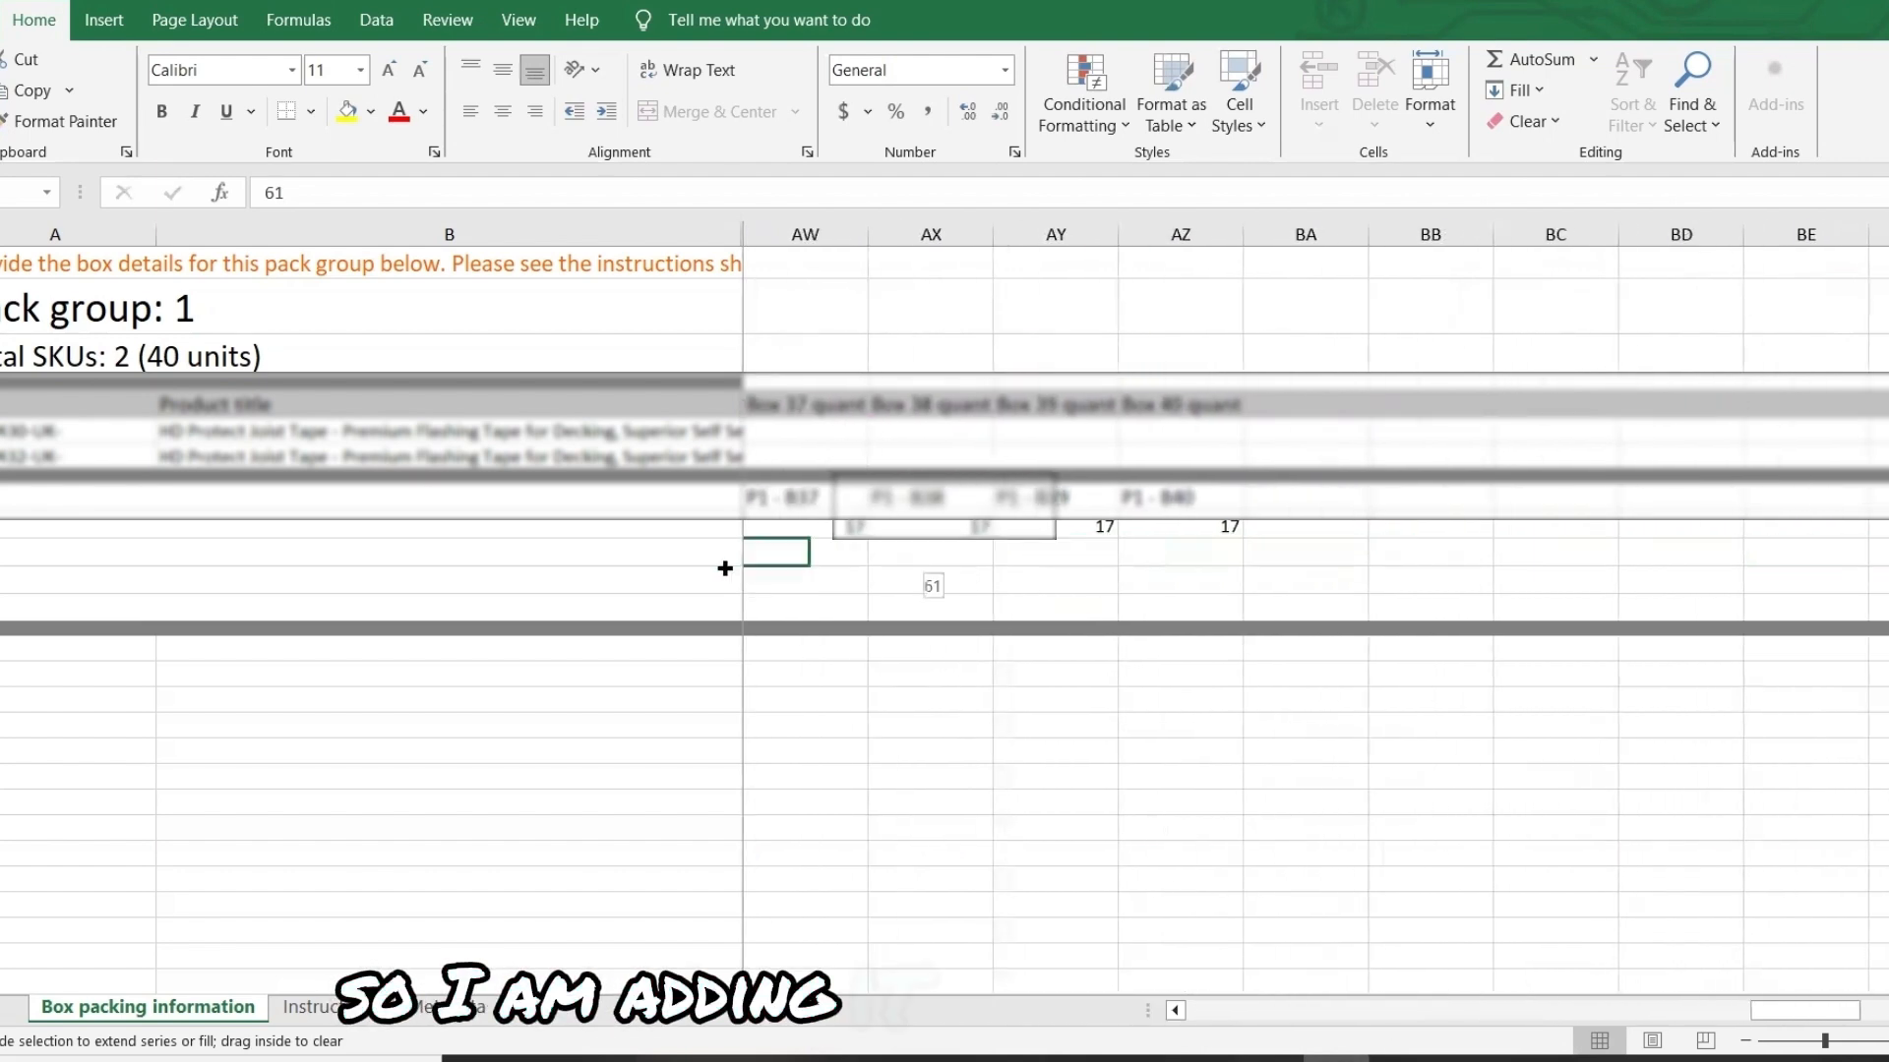
{"action": "left_click_drag", "start_coordinate": [725, 569], "coordinate": [1084, 558]}
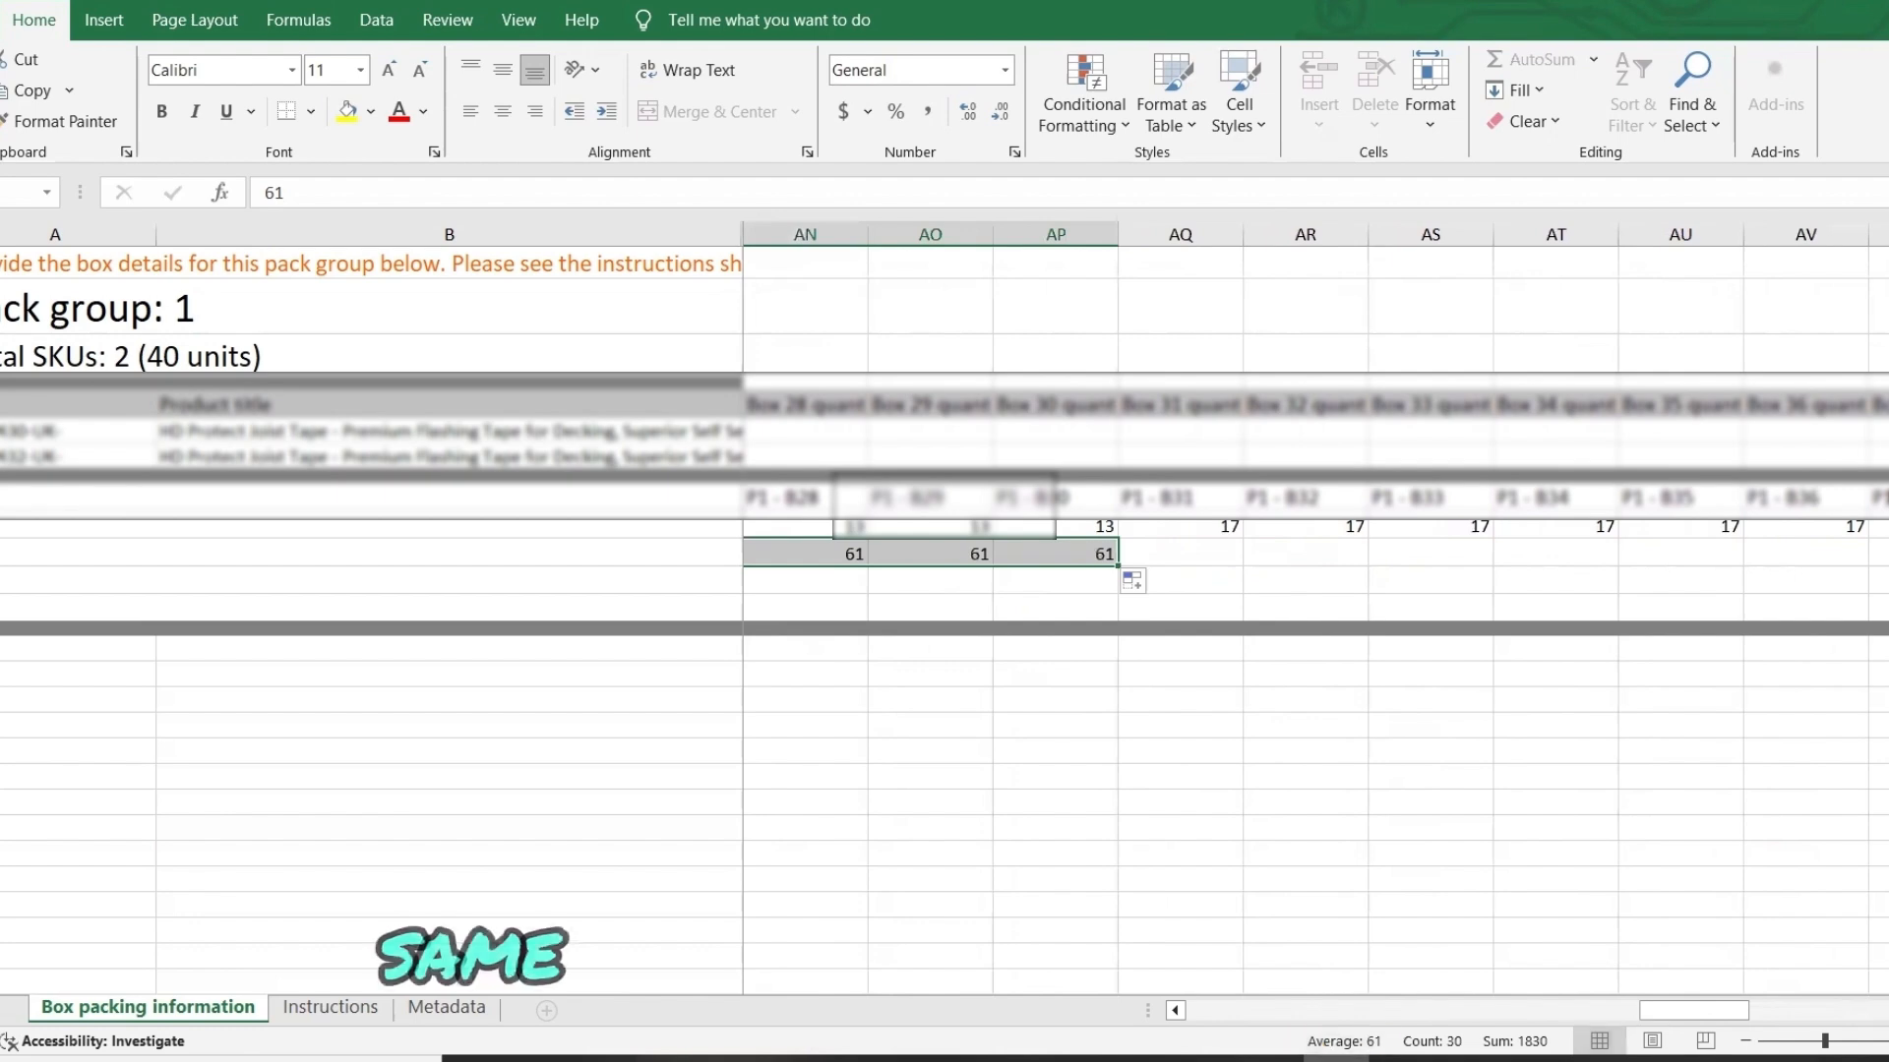
{"action": "left_click_drag", "start_coordinate": [1706, 1013], "coordinate": [1342, 976]}
{"action": "left_click", "coordinate": [864, 583]}
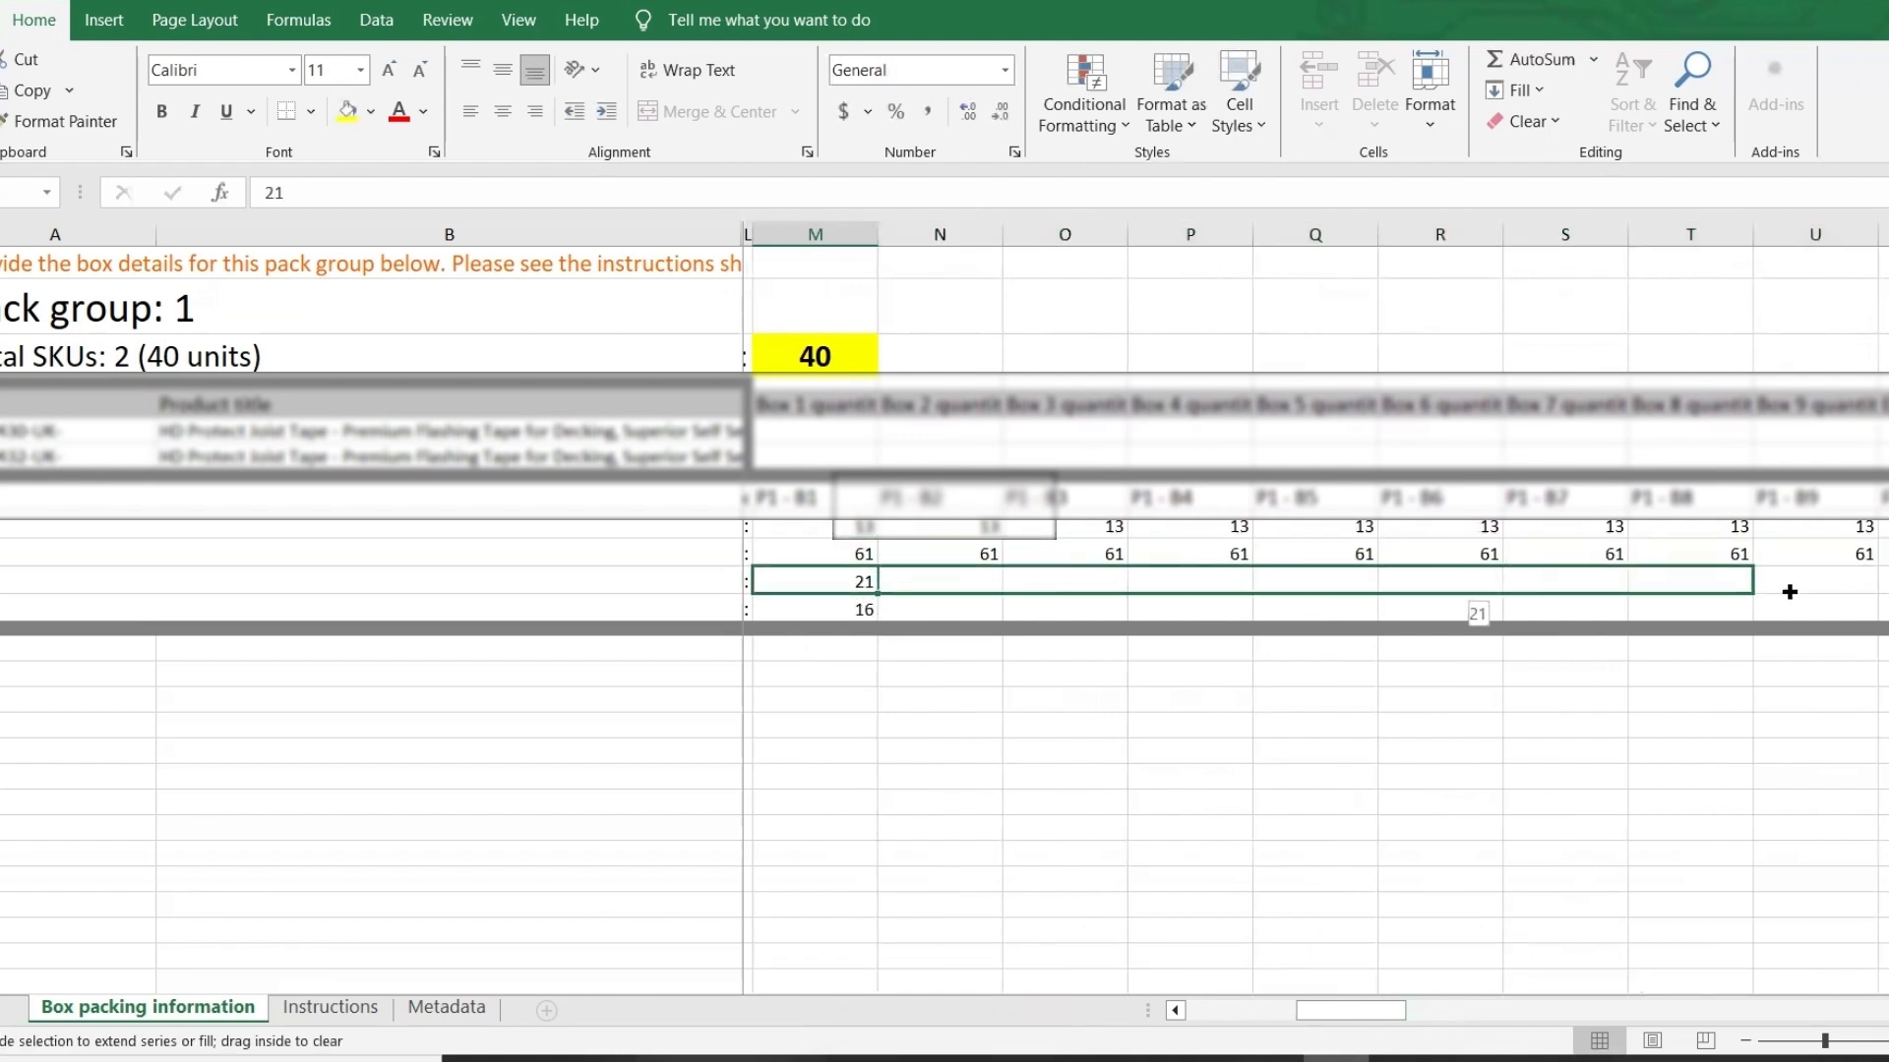
{"action": "left_click_drag", "start_coordinate": [1869, 588], "coordinate": [1319, 589]}
Step: Fill the 16 cm box height across from box 1 through box 30
{"action": "left_click_drag", "start_coordinate": [1635, 1010], "coordinate": [1279, 959]}
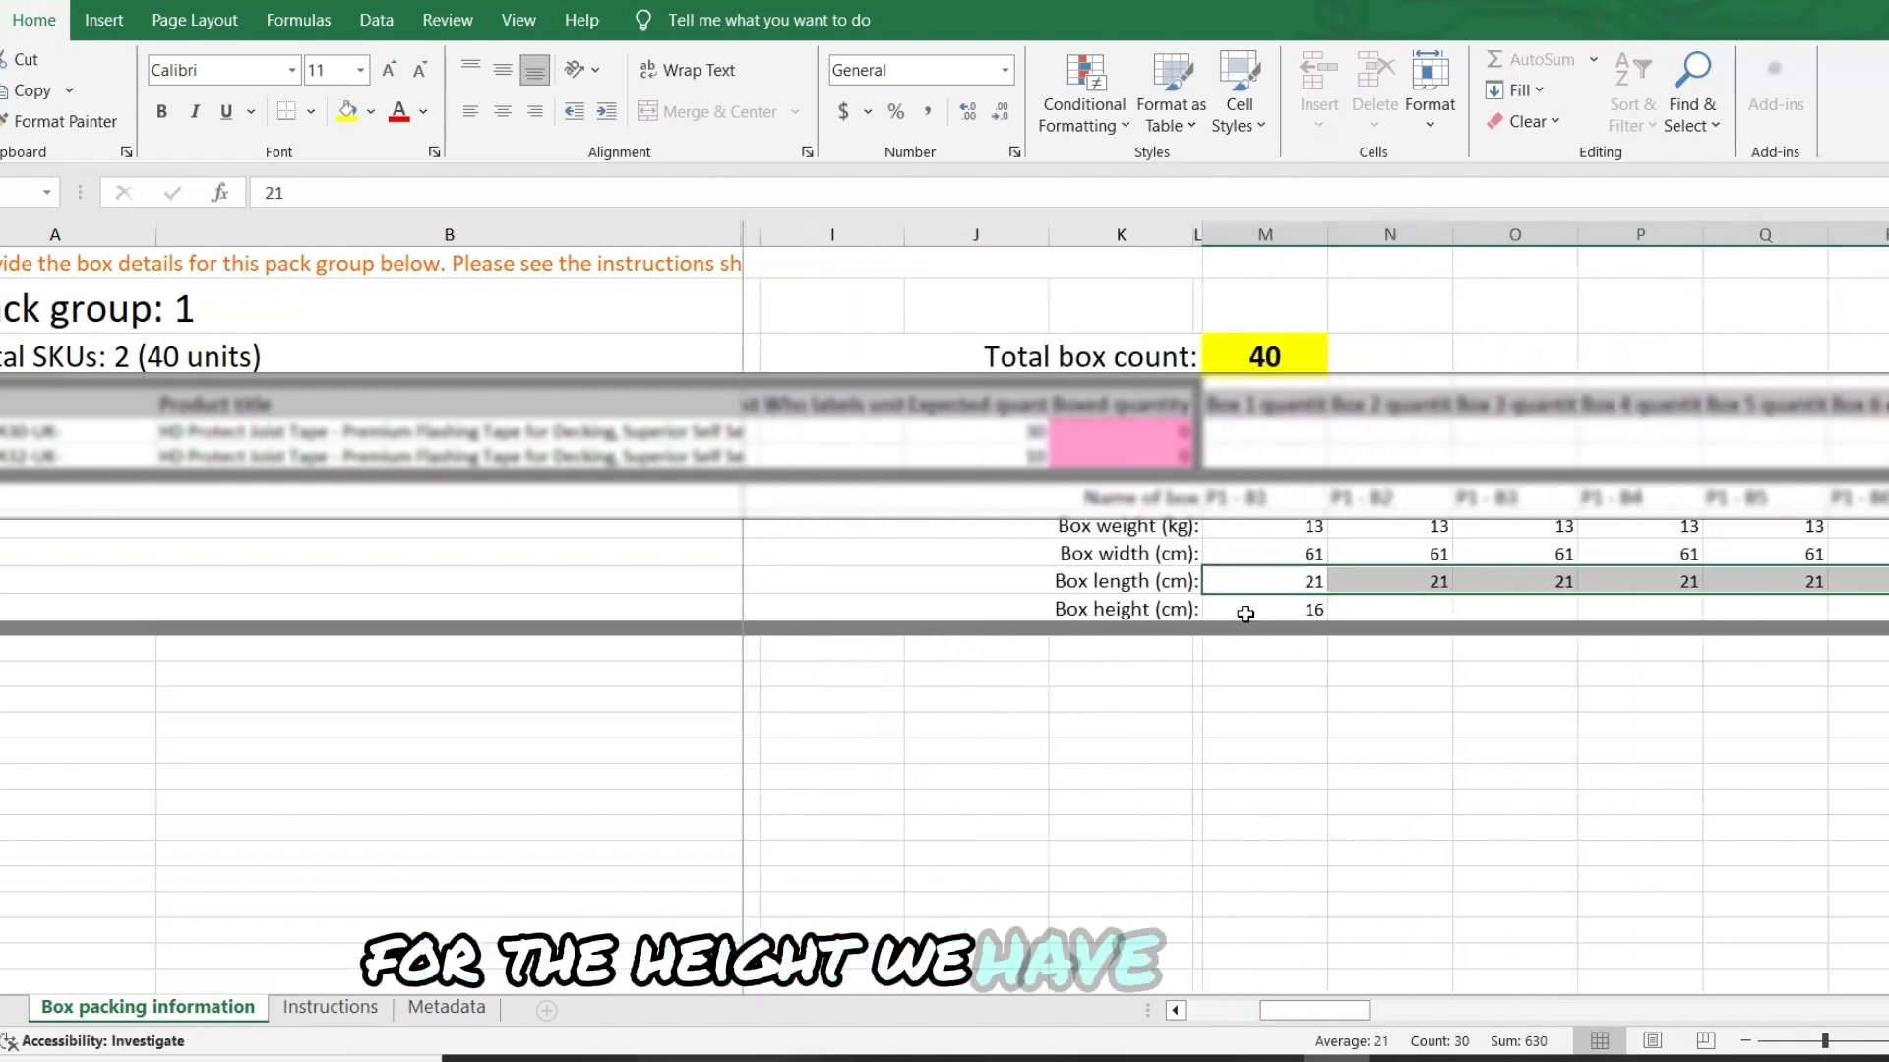
{"action": "left_click", "coordinate": [1251, 610]}
{"action": "left_click_drag", "start_coordinate": [1308, 622], "coordinate": [1493, 622]}
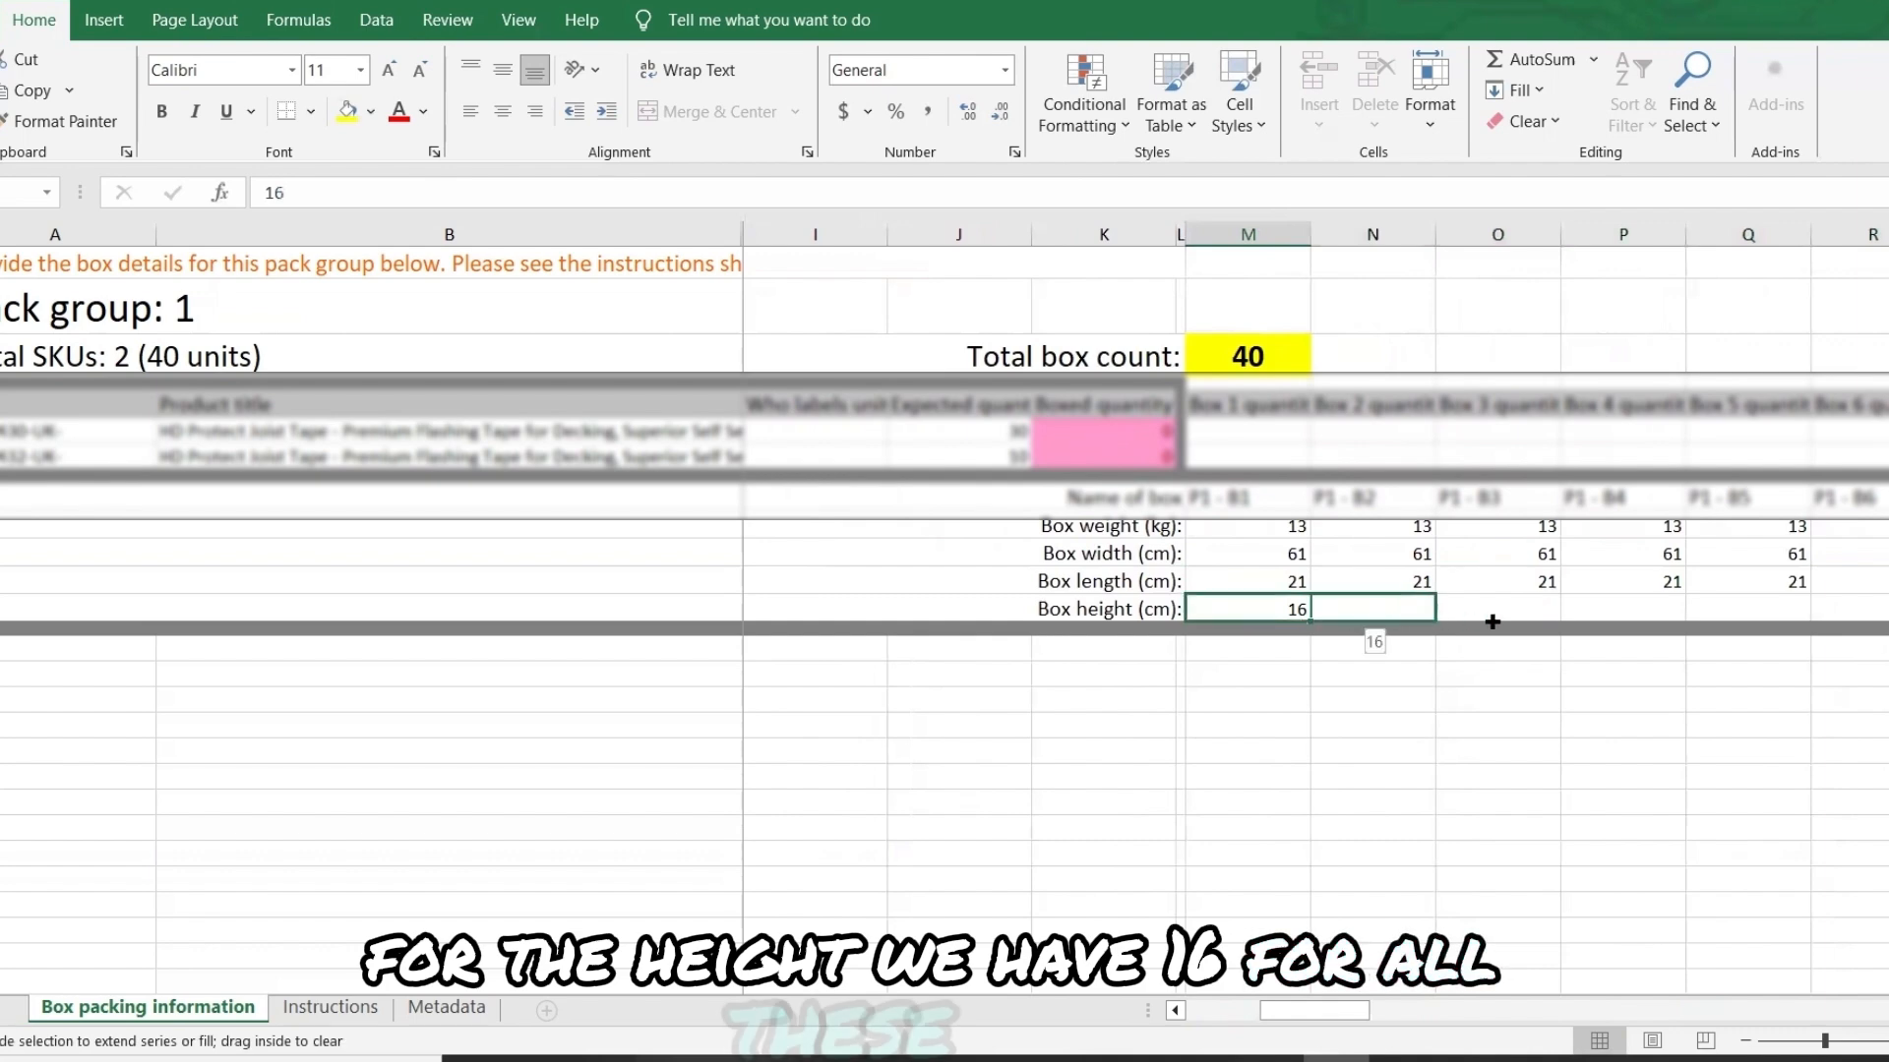
{"action": "left_click_drag", "start_coordinate": [1637, 622], "coordinate": [1284, 611]}
{"action": "left_click_drag", "start_coordinate": [814, 617], "coordinate": [984, 615]}
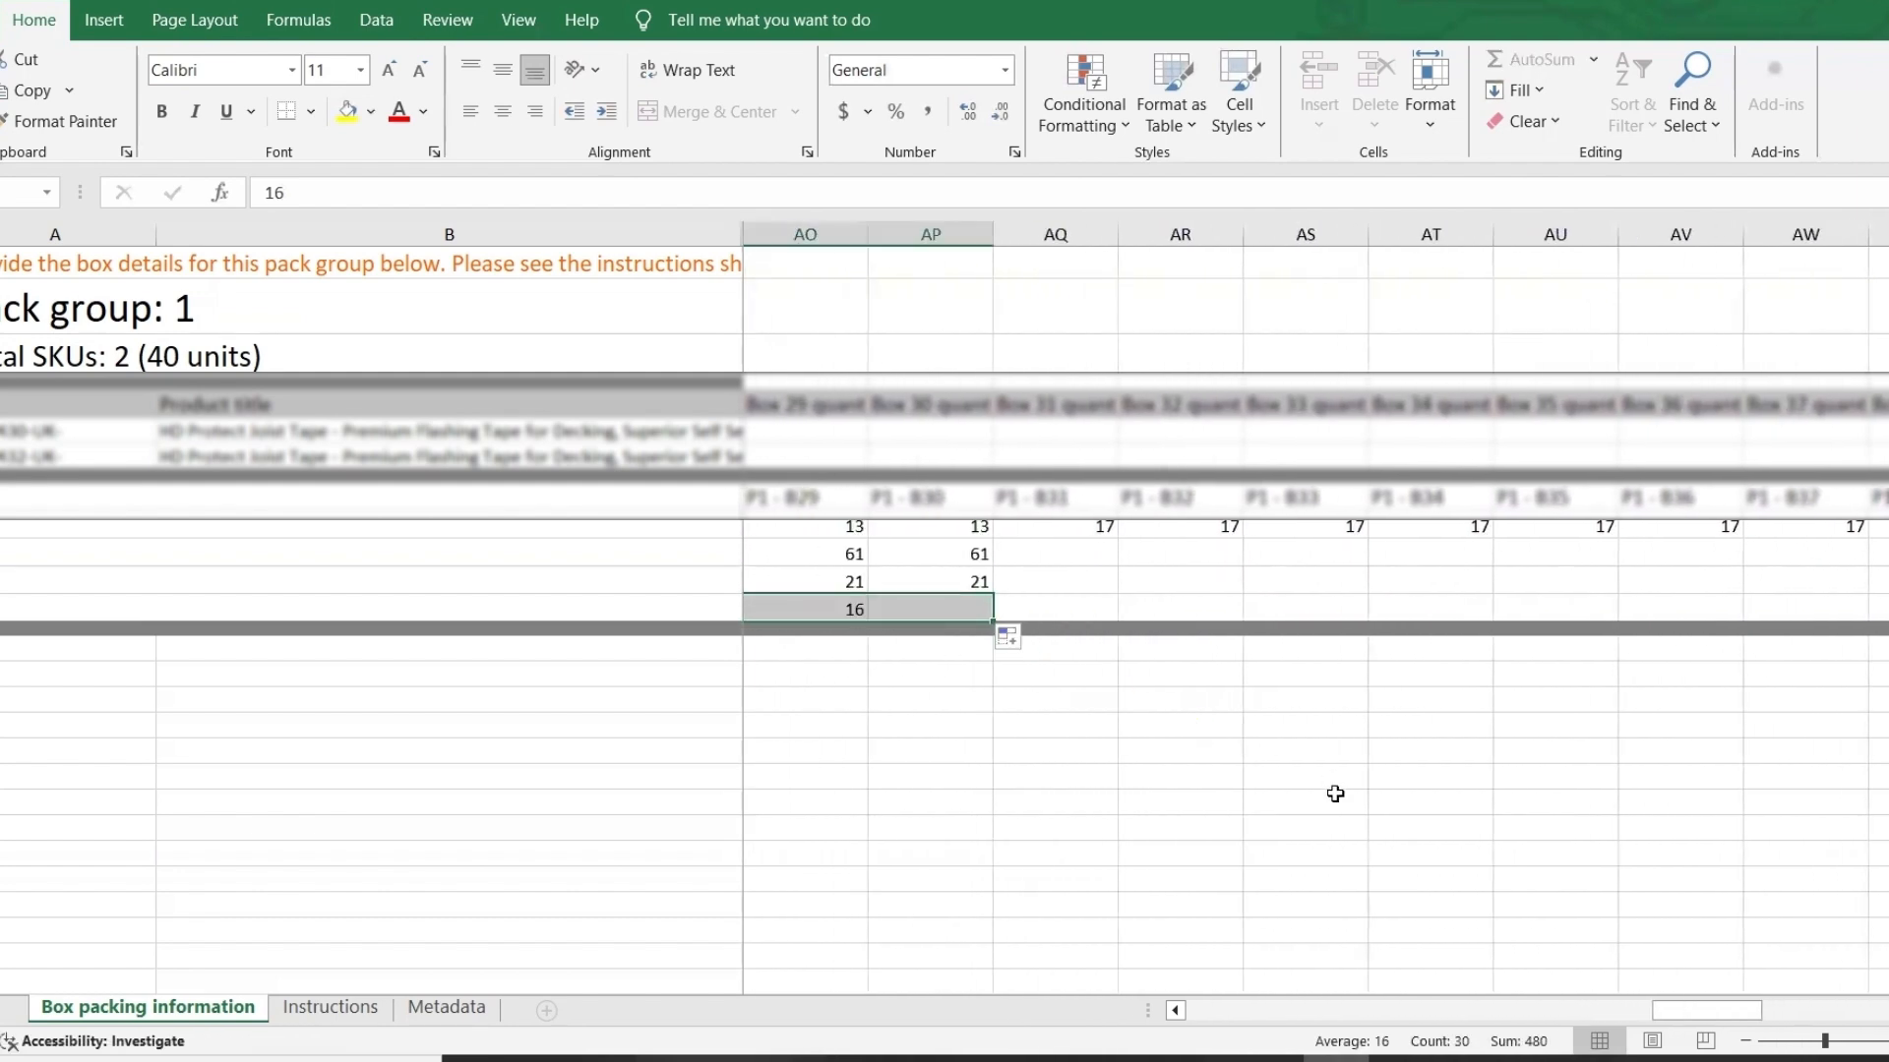
Step: Set box 31's width and length to 41 cm and its height to 15 cm, checking the large tape's dimensions in Word
{"action": "left_click", "coordinate": [1087, 553]}
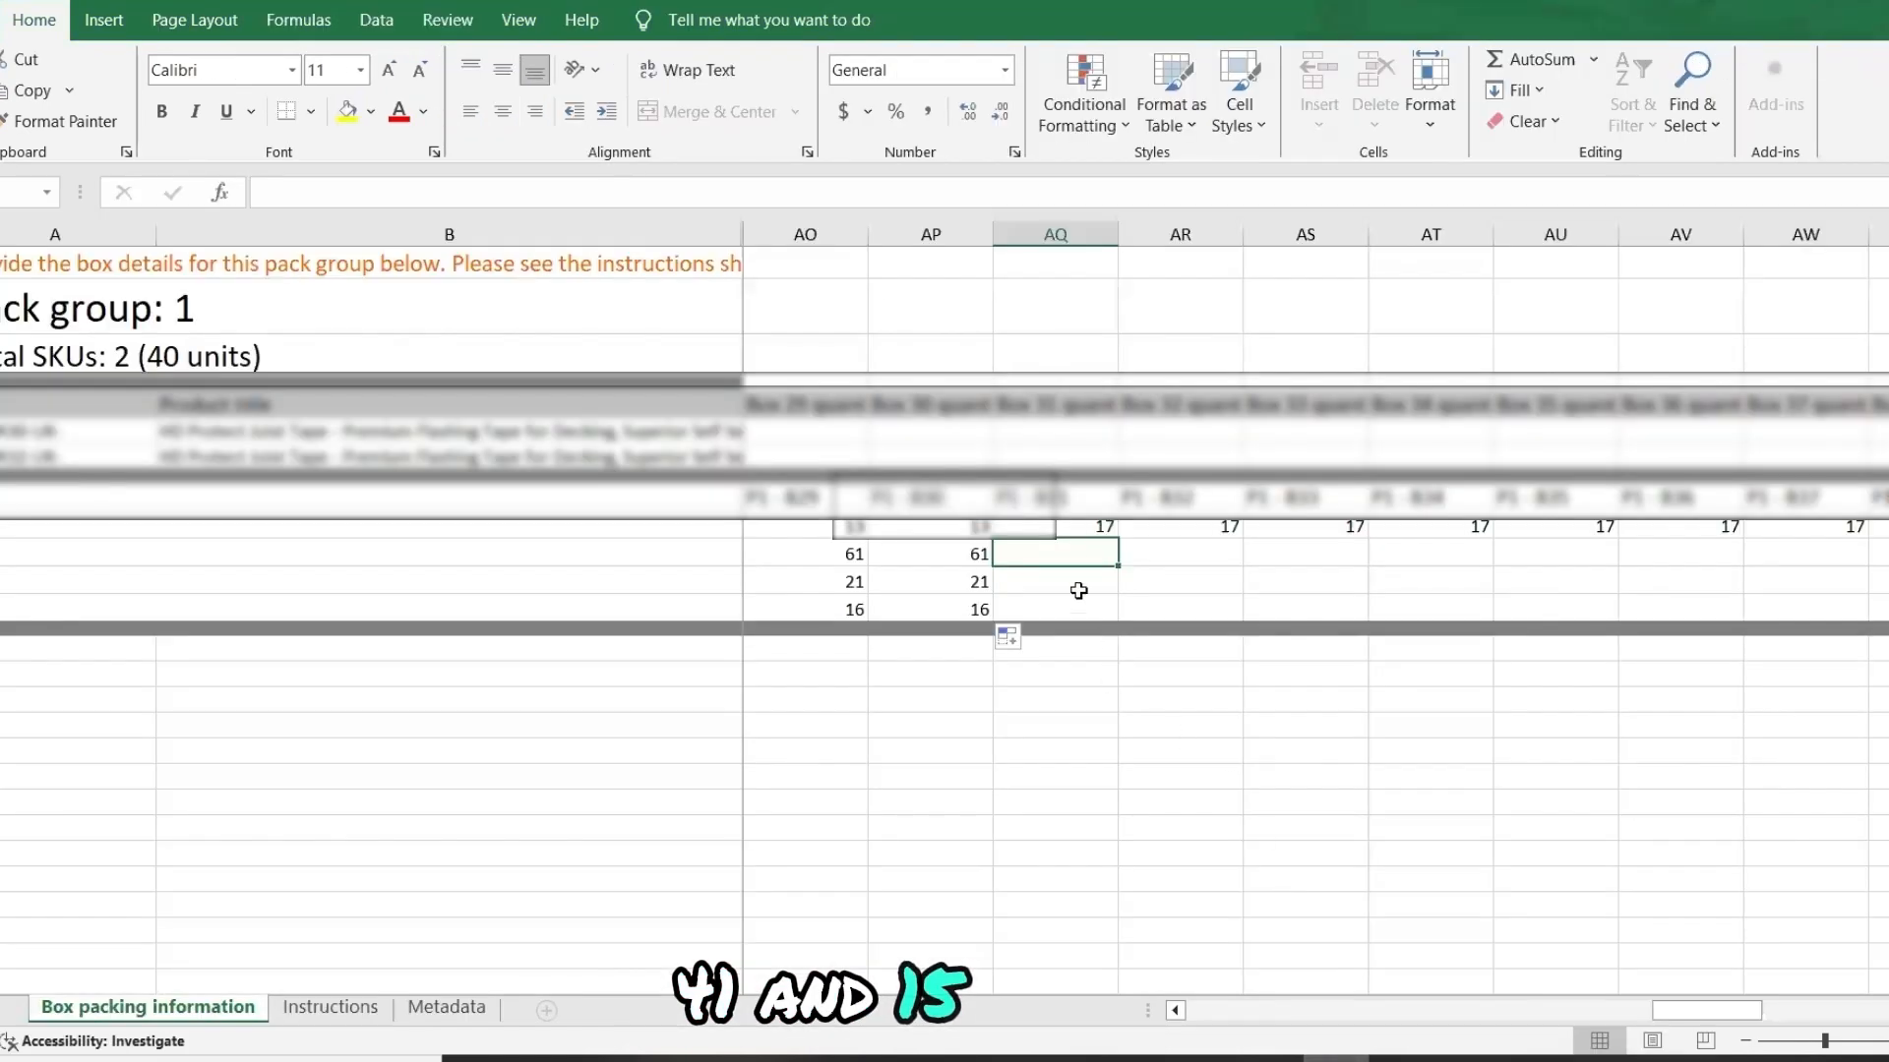
{"action": "type", "text": "4"}
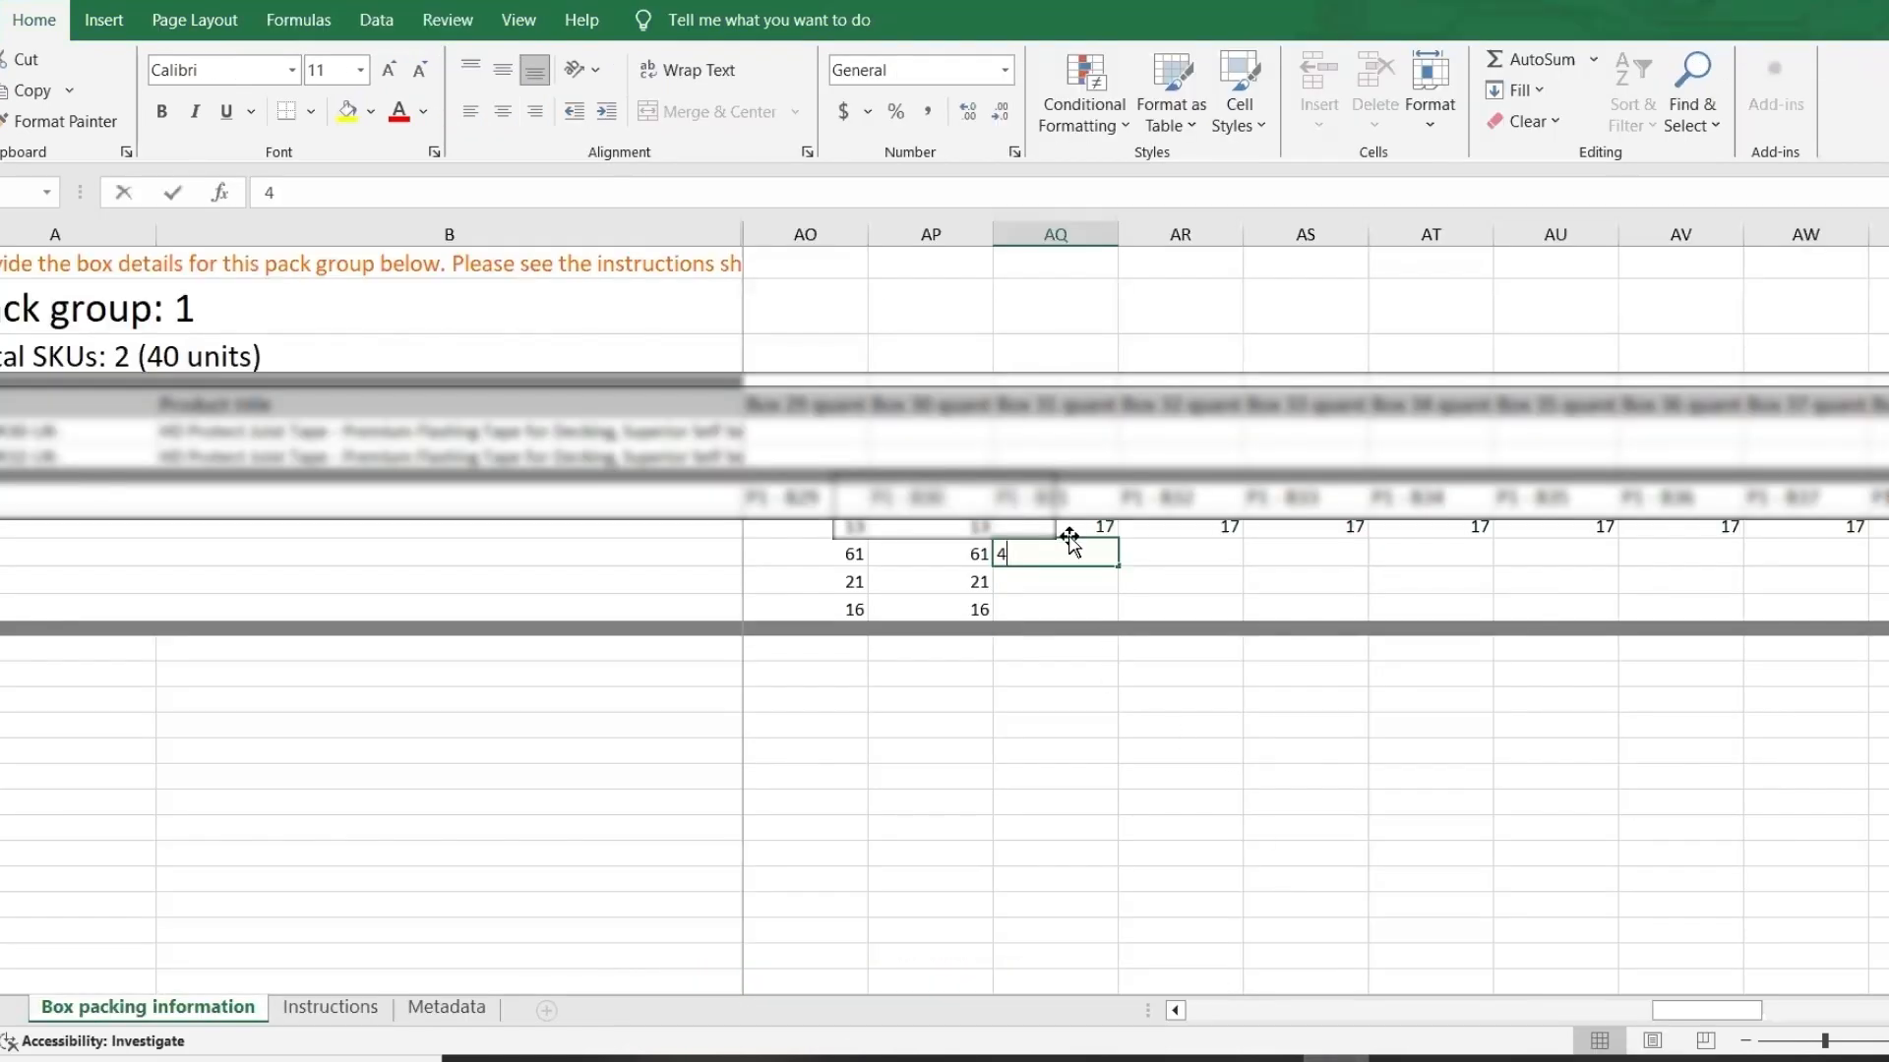
{"action": "type", "text": "141"}
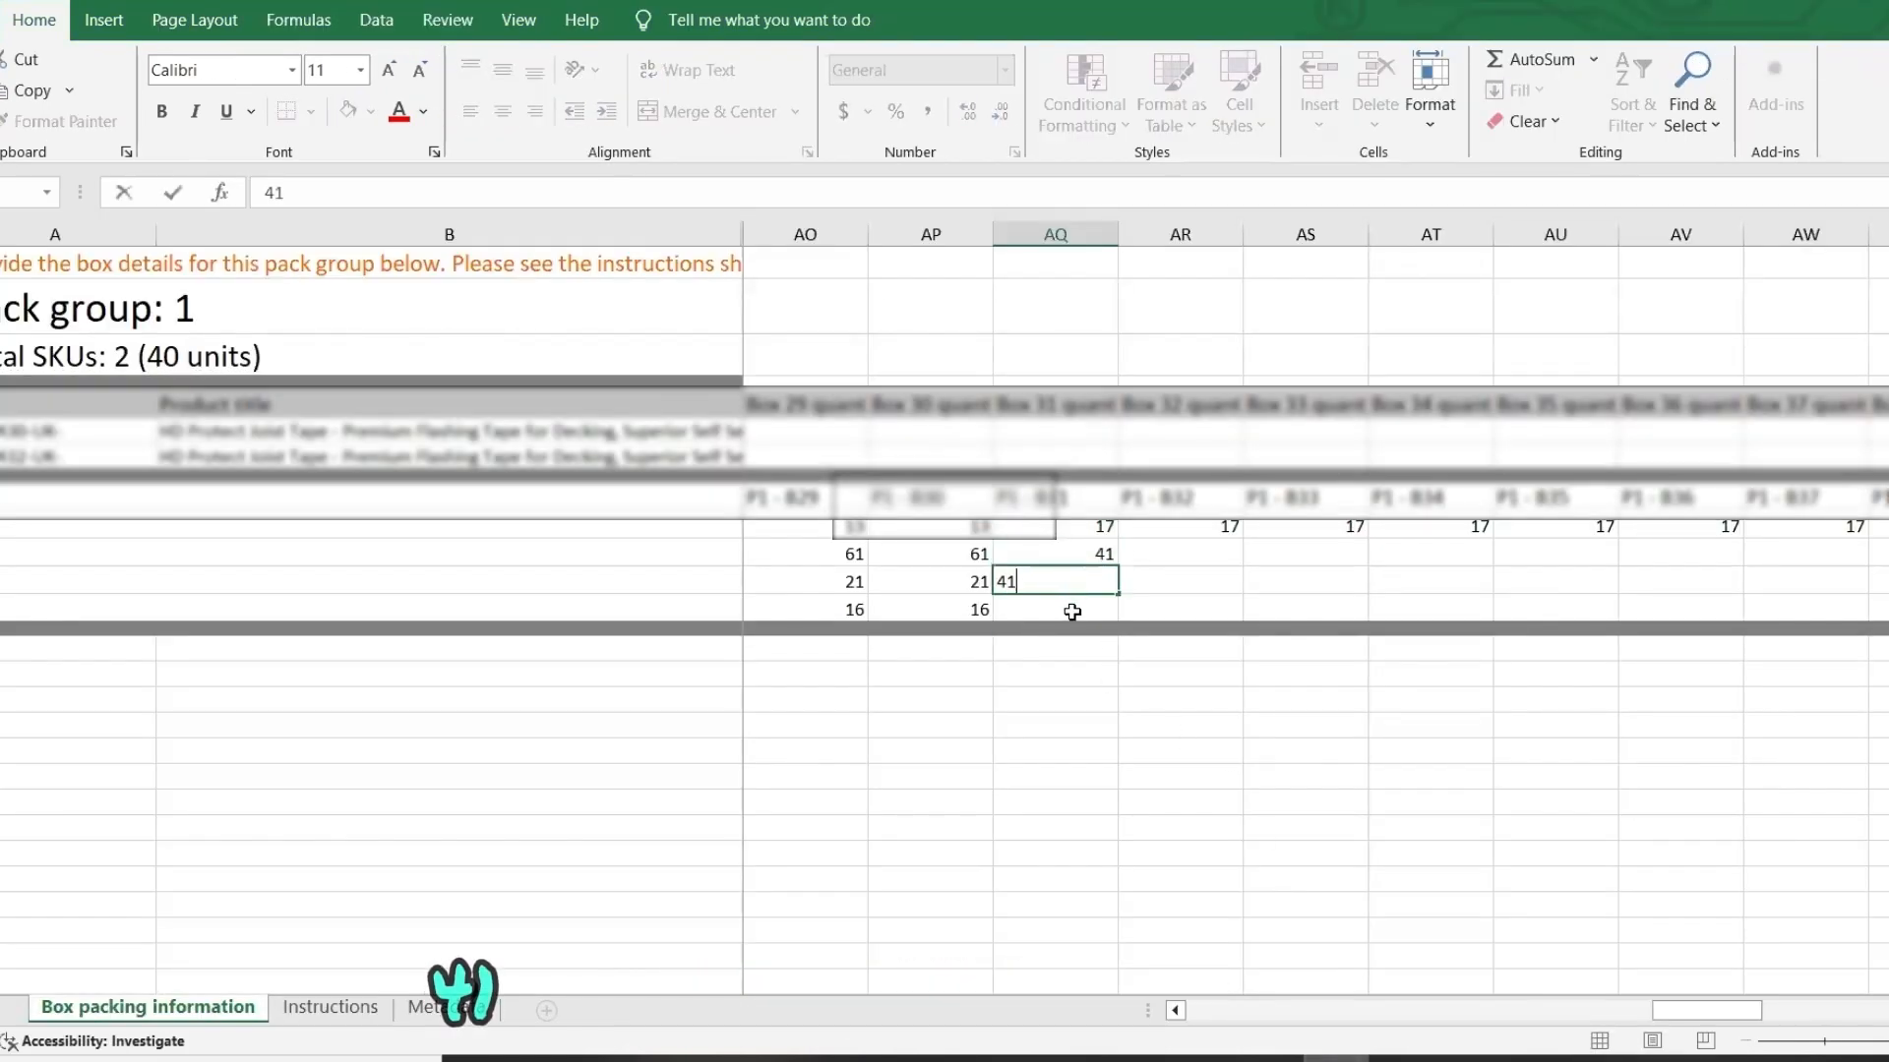
{"action": "key", "text": "Return"}
{"action": "type", "text": "15"}
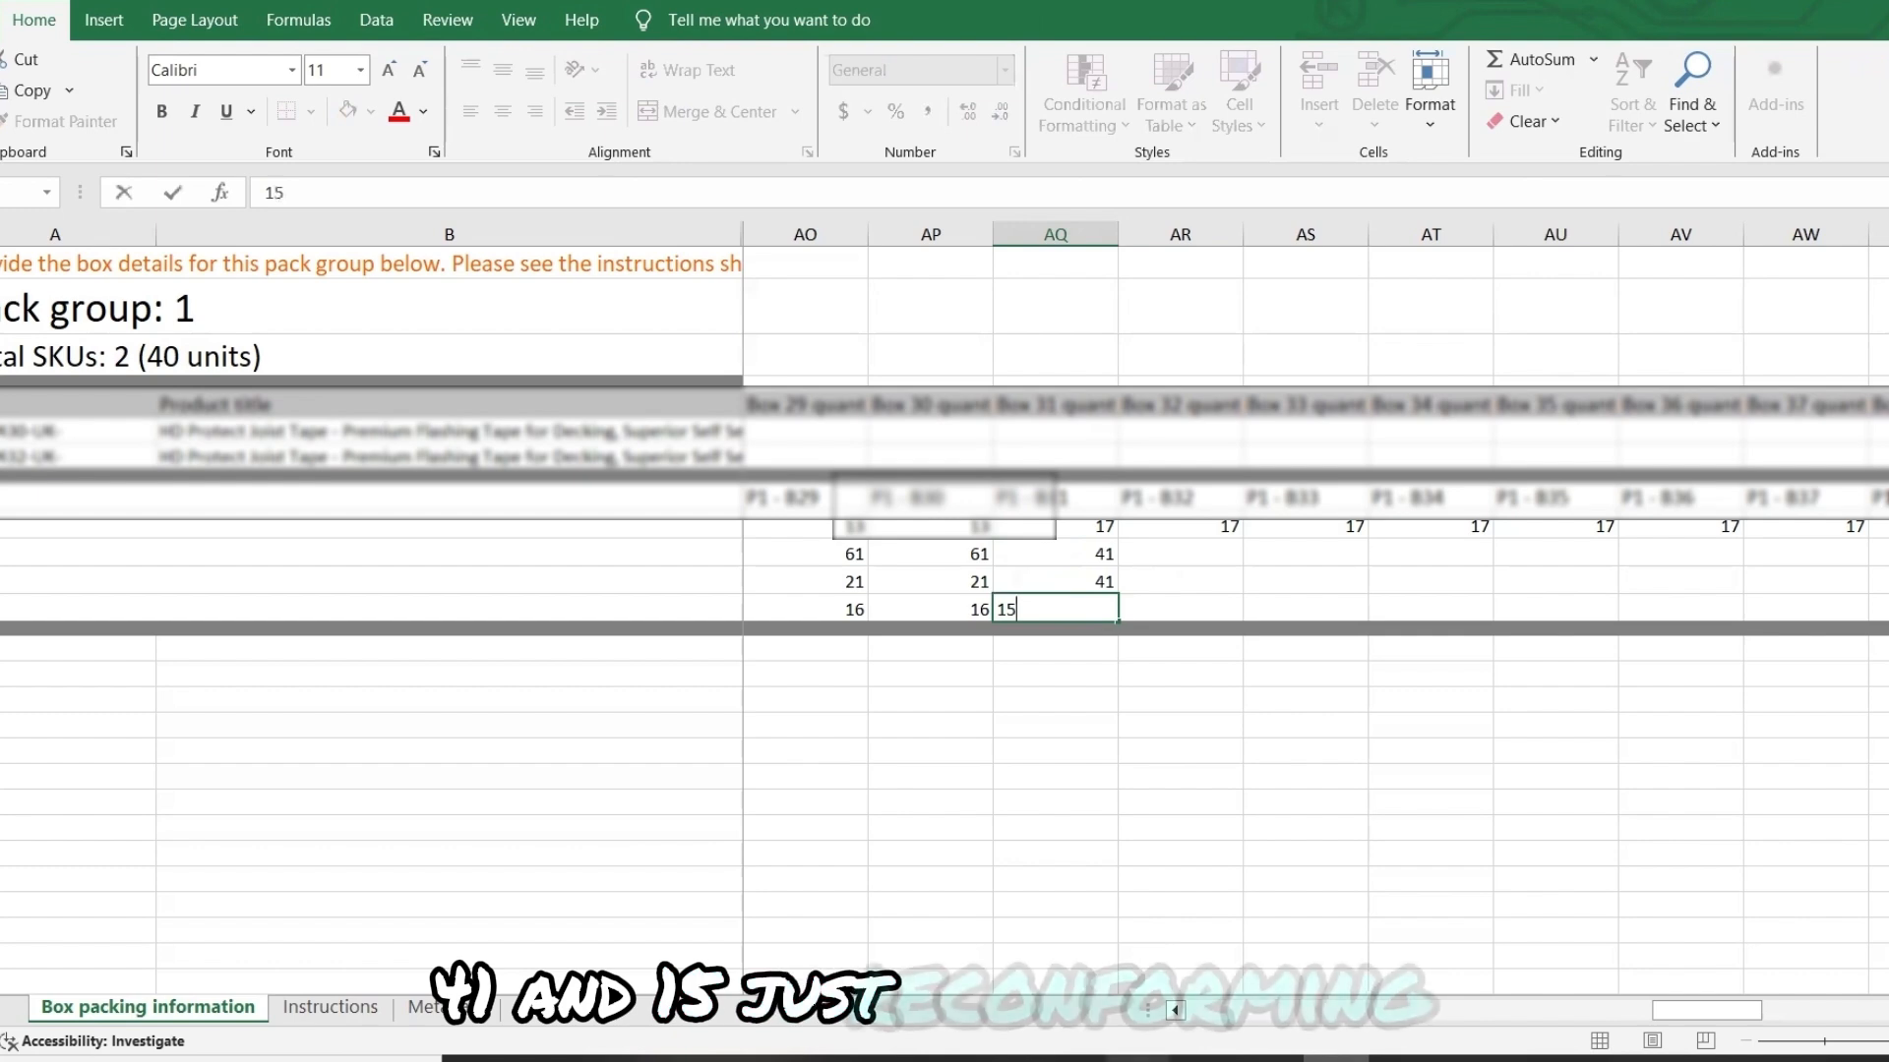
{"action": "left_click", "coordinate": [1072, 1059]}
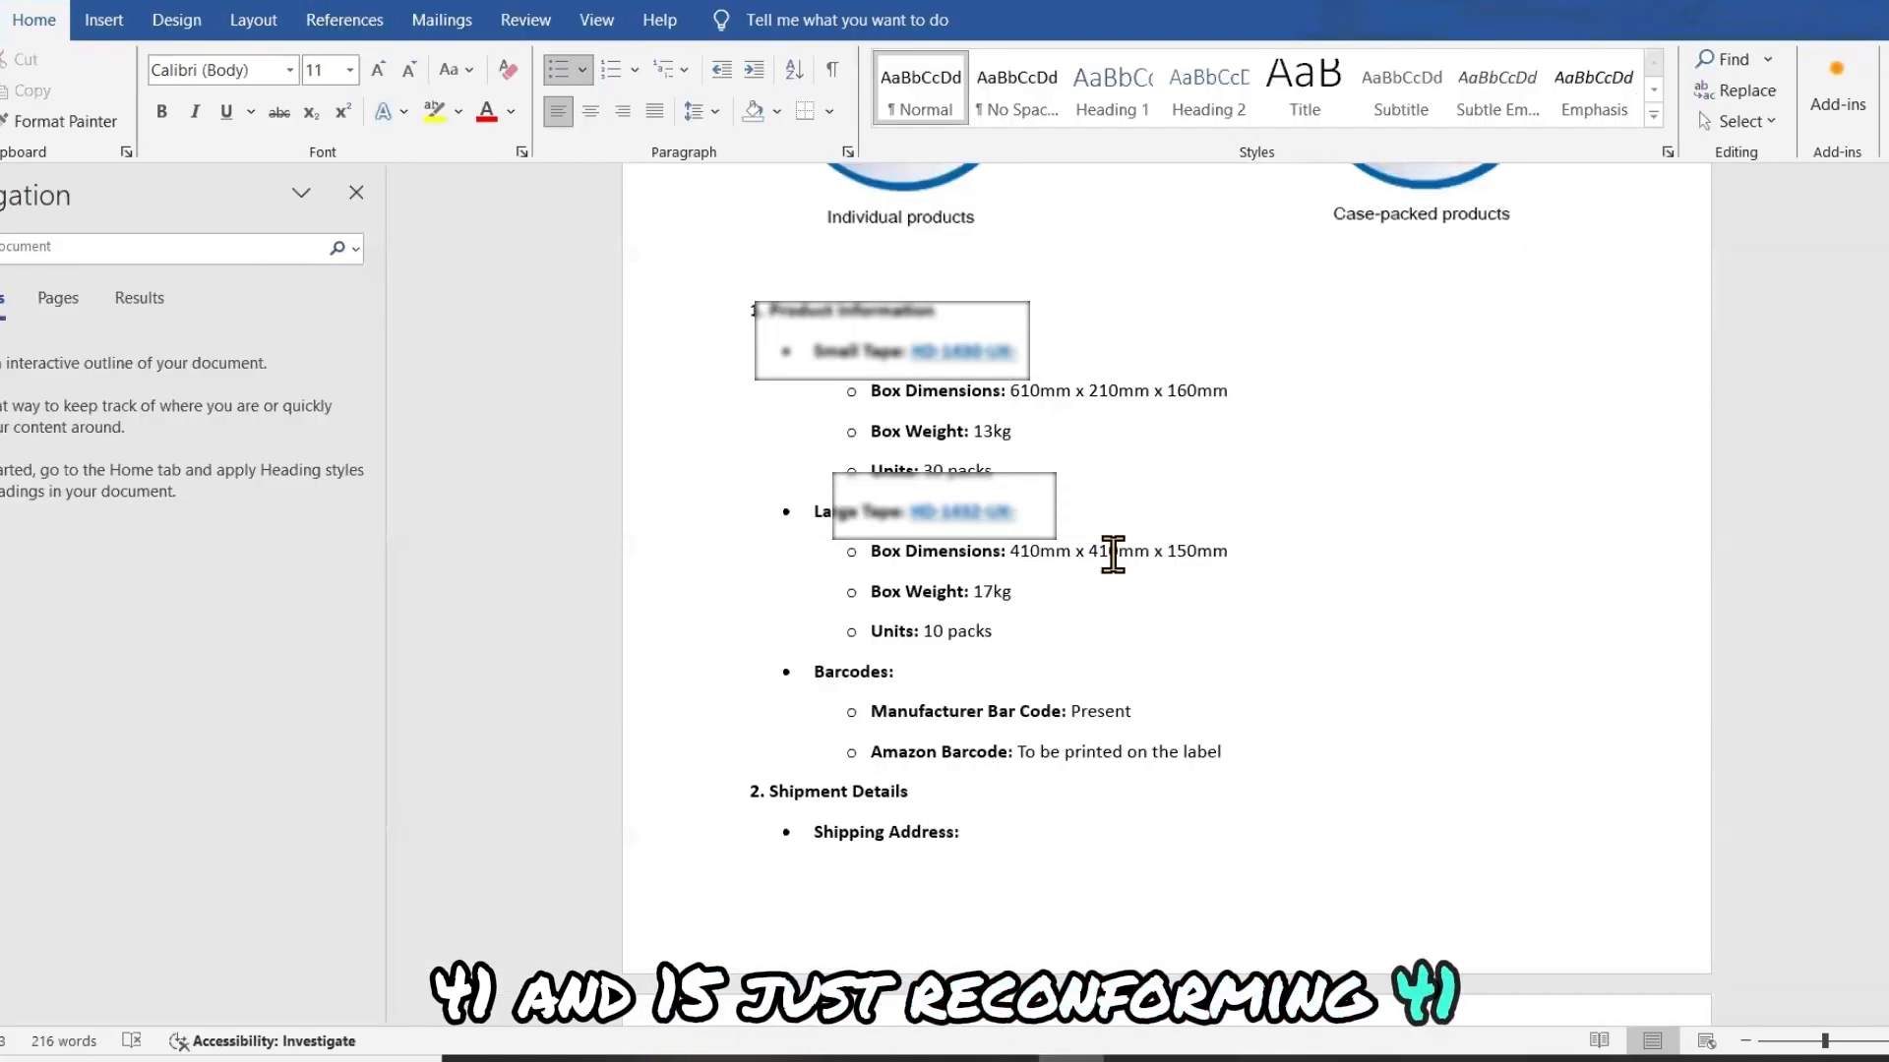
{"action": "left_click_drag", "start_coordinate": [1190, 549], "coordinate": [1231, 551]}
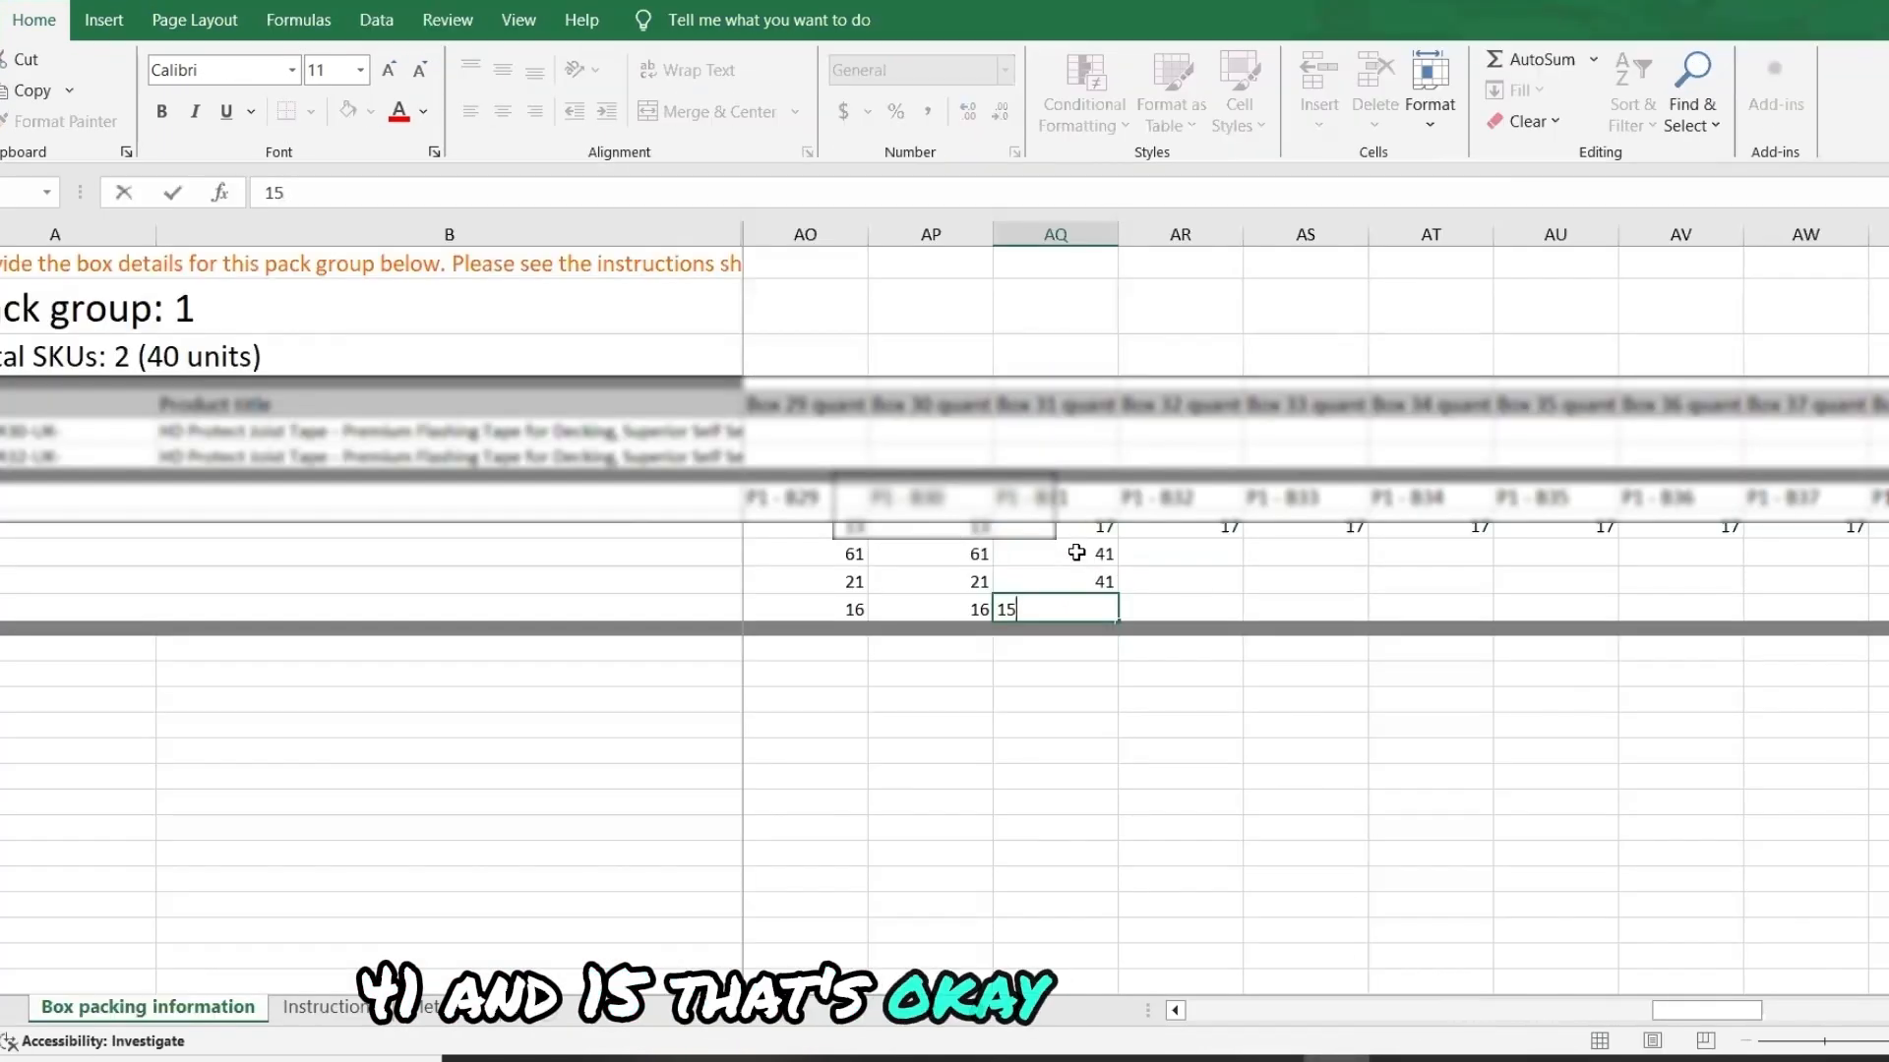
Step: Fill the 41 cm box width across from box 31 through box 40 in the Excel template
{"action": "left_click", "coordinate": [1077, 555]}
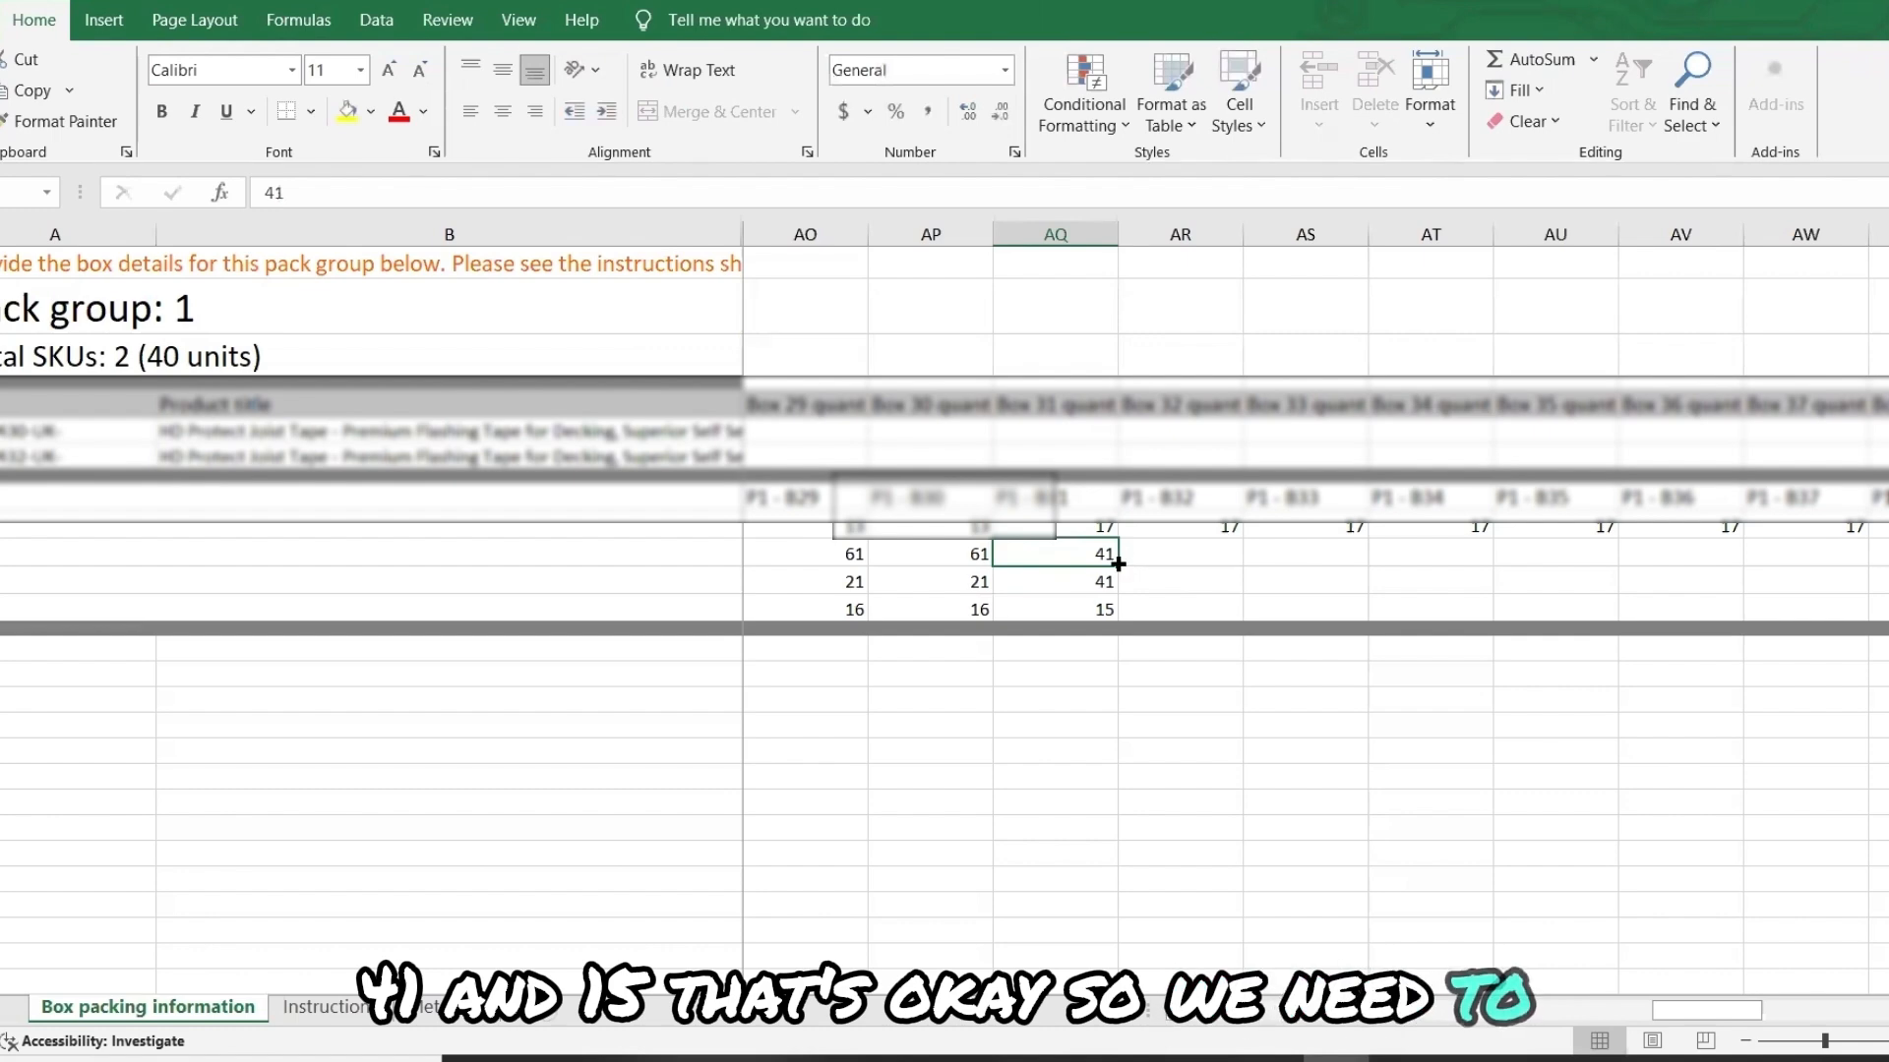
{"action": "left_click_drag", "start_coordinate": [1118, 563], "coordinate": [1229, 570]}
{"action": "left_click_drag", "start_coordinate": [1826, 573], "coordinate": [1475, 558]}
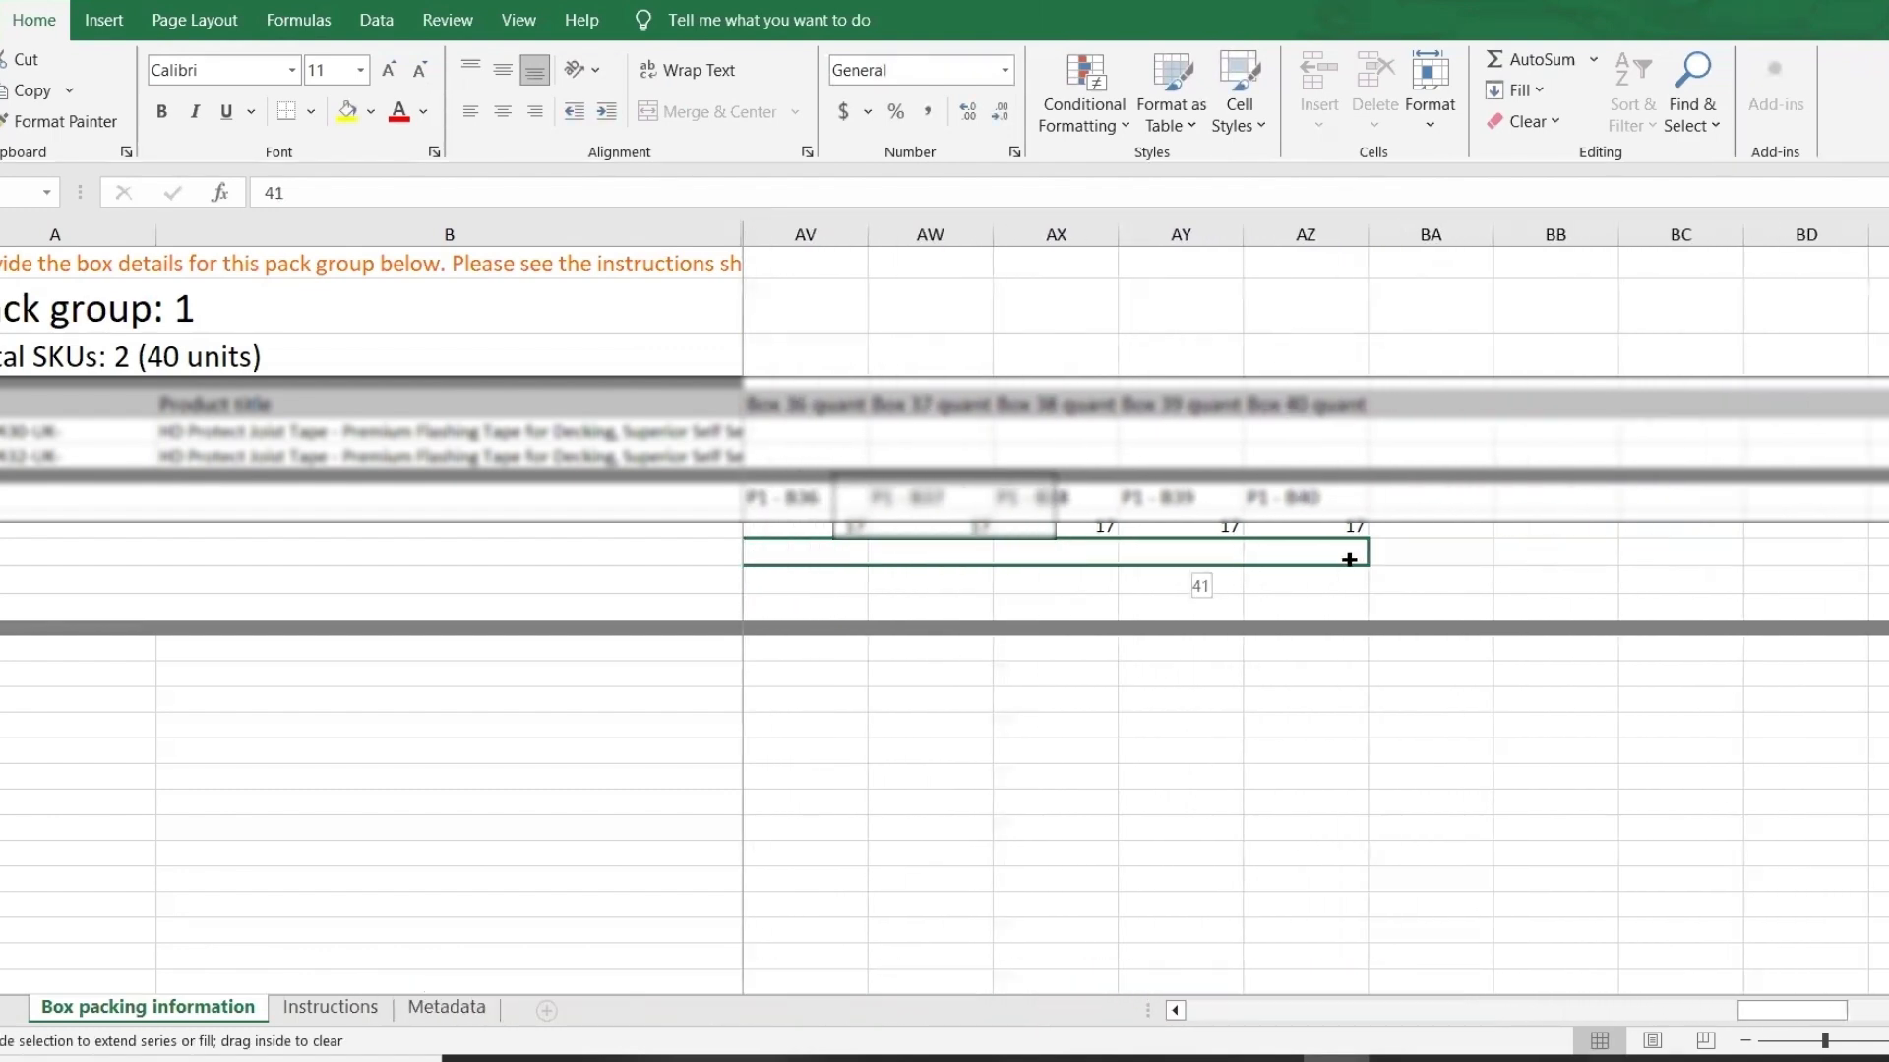
{"action": "left_click_drag", "start_coordinate": [1348, 560], "coordinate": [1346, 560]}
Step: Fill the 41 cm box length and the 15 cm box height across from box 31 through box 40
{"action": "left_click_drag", "start_coordinate": [1761, 1012], "coordinate": [1625, 1012]}
{"action": "left_click", "coordinate": [1581, 580]}
{"action": "left_click_drag", "start_coordinate": [1618, 594], "coordinate": [1168, 591]}
{"action": "left_click", "coordinate": [1636, 1011]}
{"action": "left_click", "coordinate": [974, 609]}
{"action": "left_click_drag", "start_coordinate": [1767, 619], "coordinate": [1603, 612]}
{"action": "left_click", "coordinate": [1349, 841]}
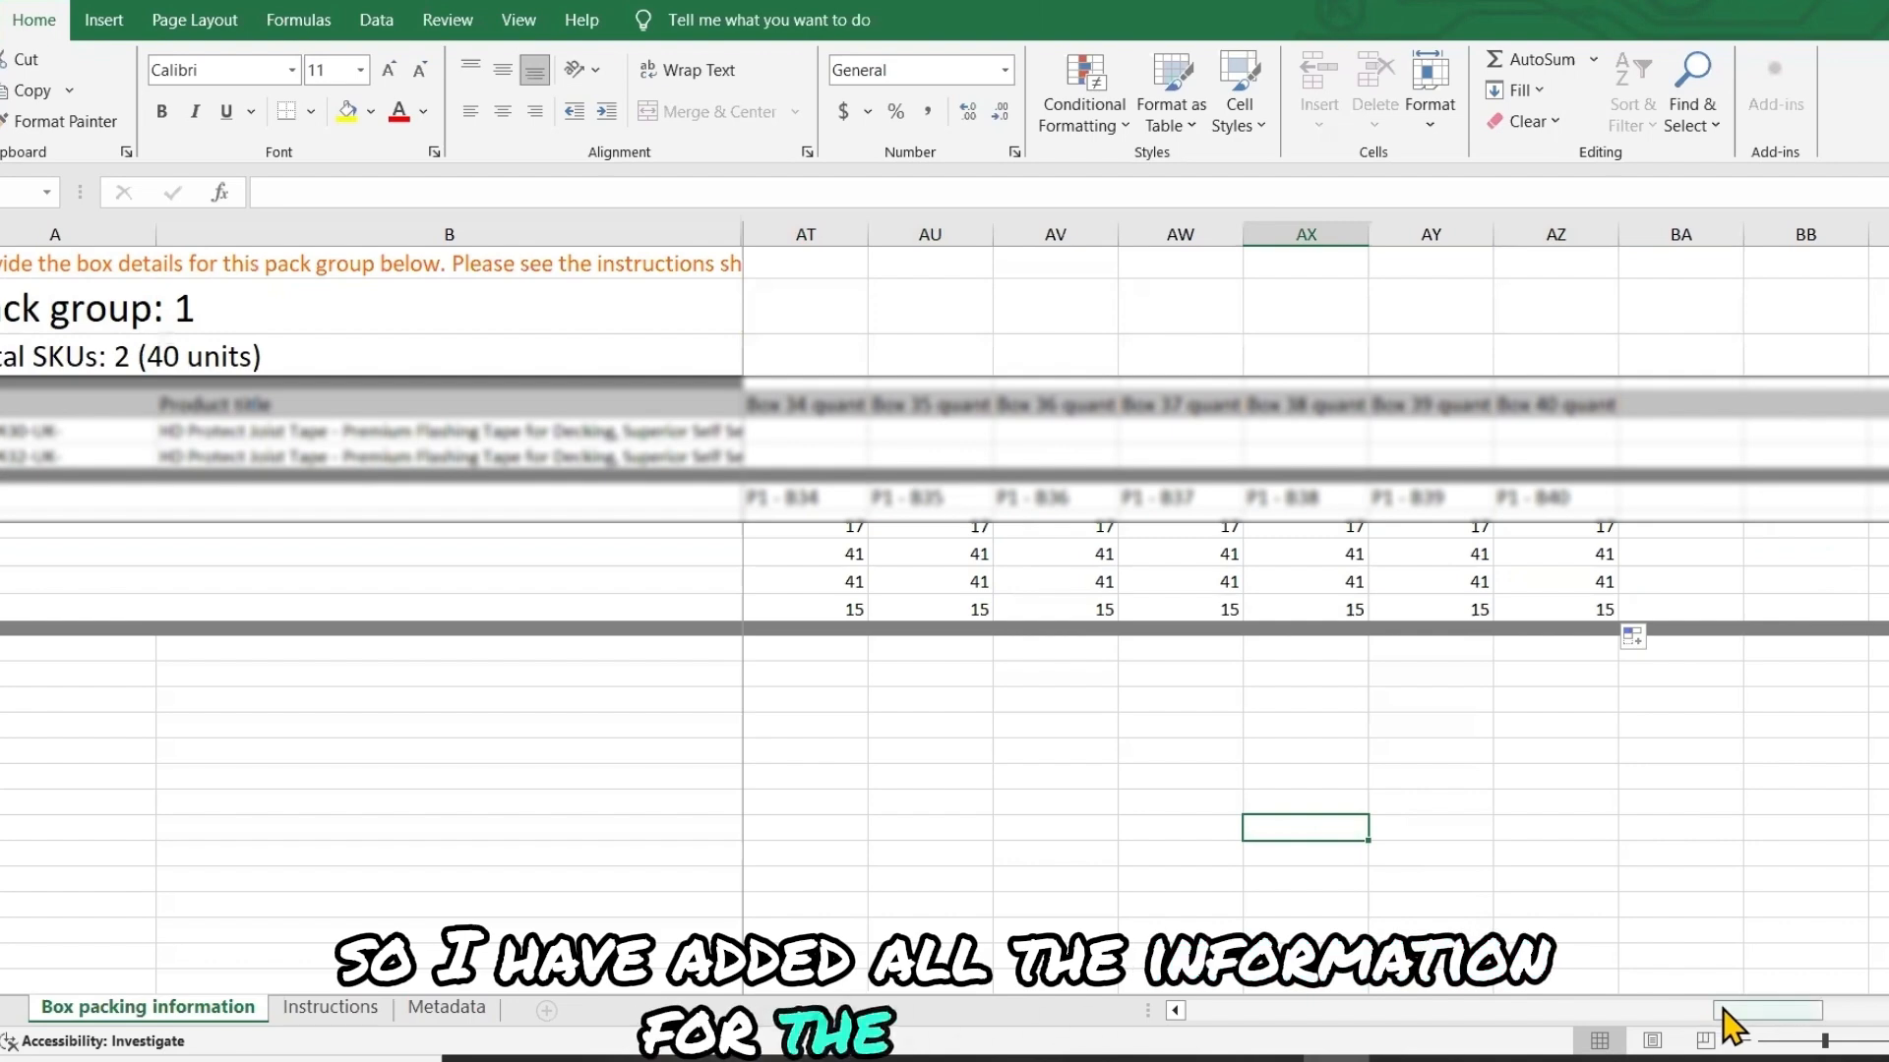
Step: Review the packing template across all columns and read the Instructions sheet on uploading box content information
{"action": "left_click_drag", "start_coordinate": [1768, 1012], "coordinate": [1008, 1013]}
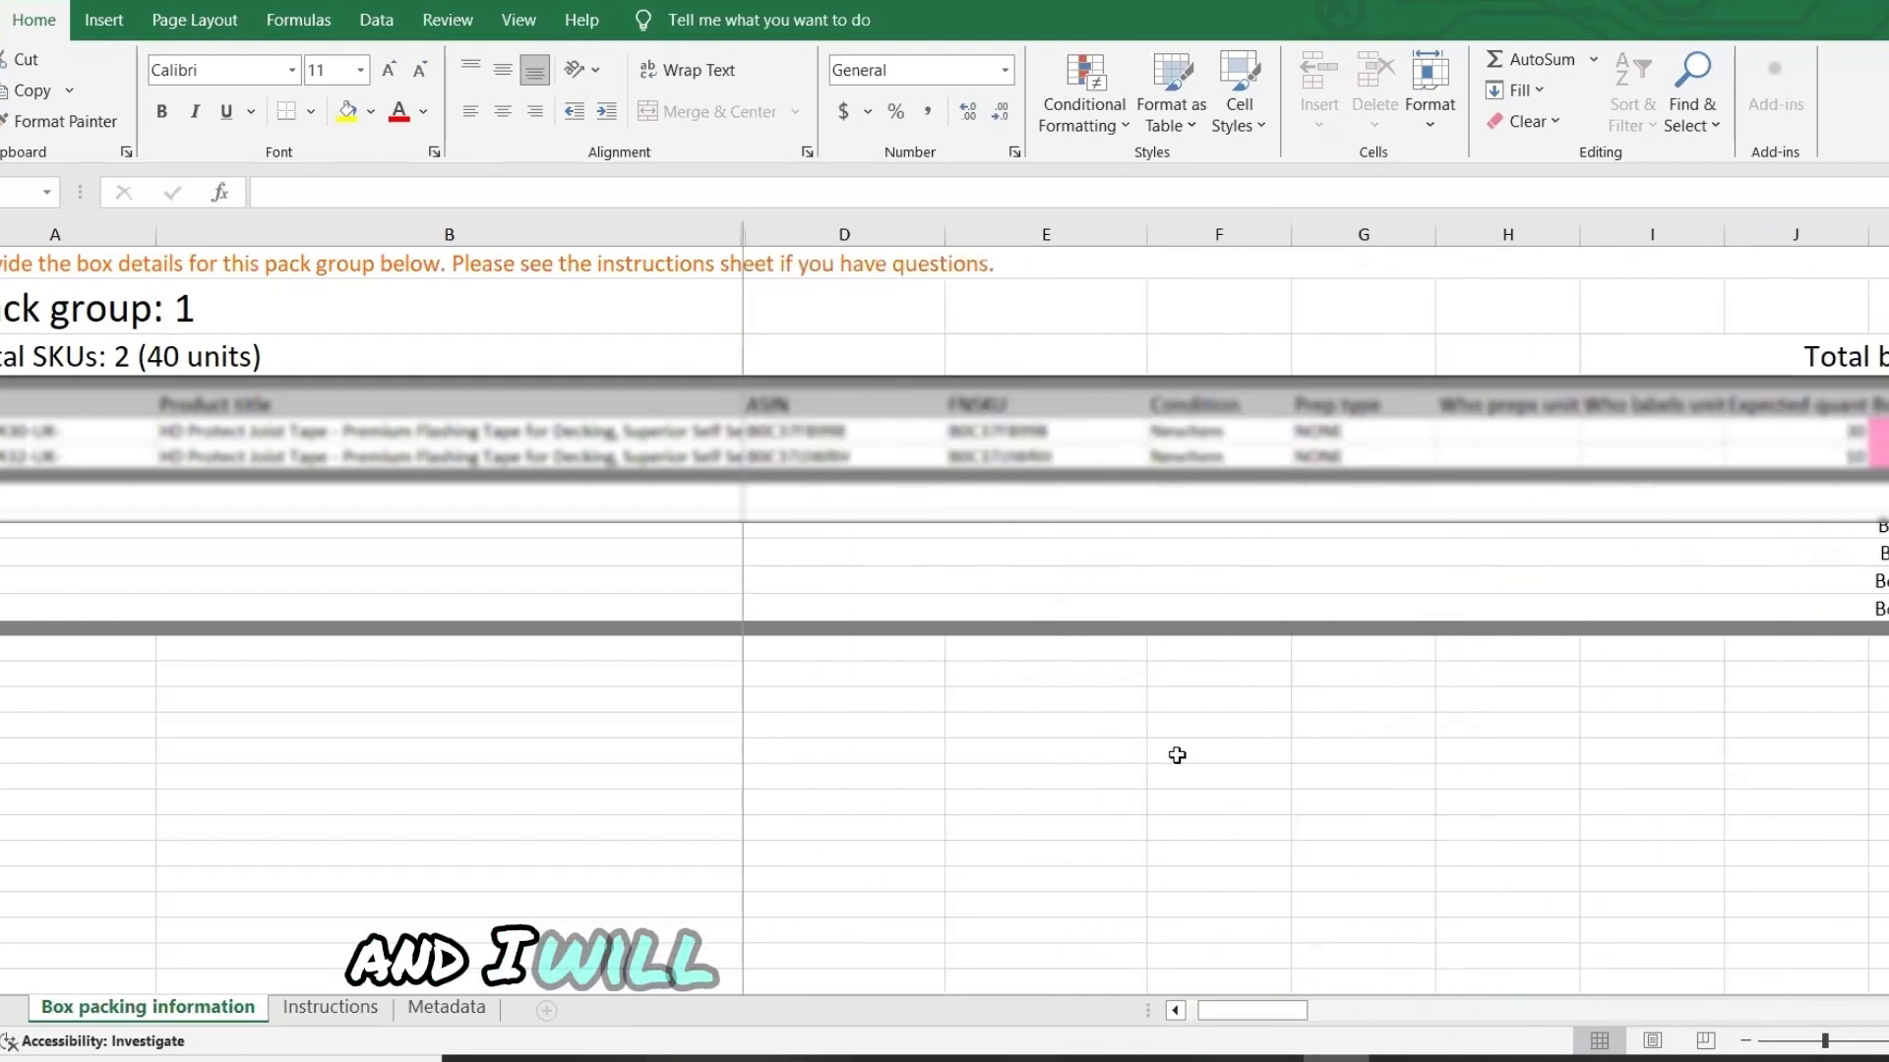
{"action": "left_click_drag", "start_coordinate": [1265, 1019], "coordinate": [1850, 1023]}
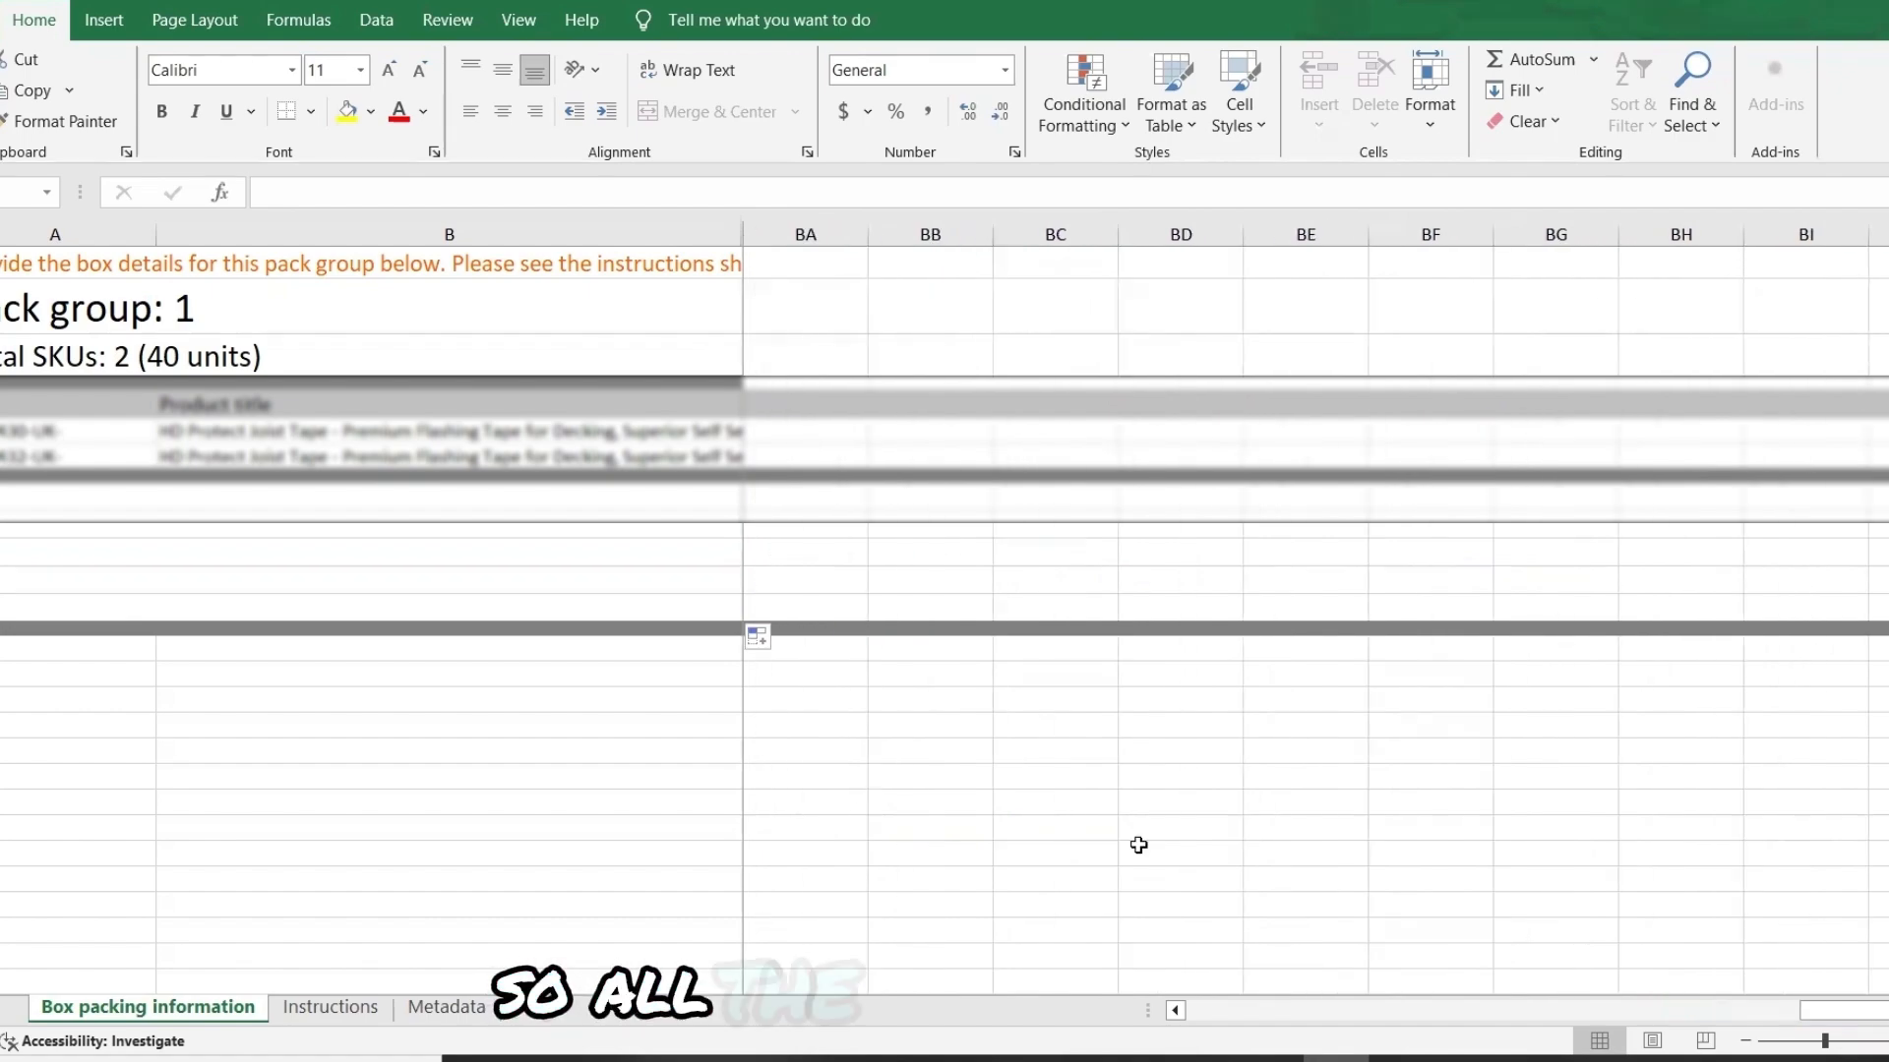
{"action": "left_click", "coordinate": [1132, 848]}
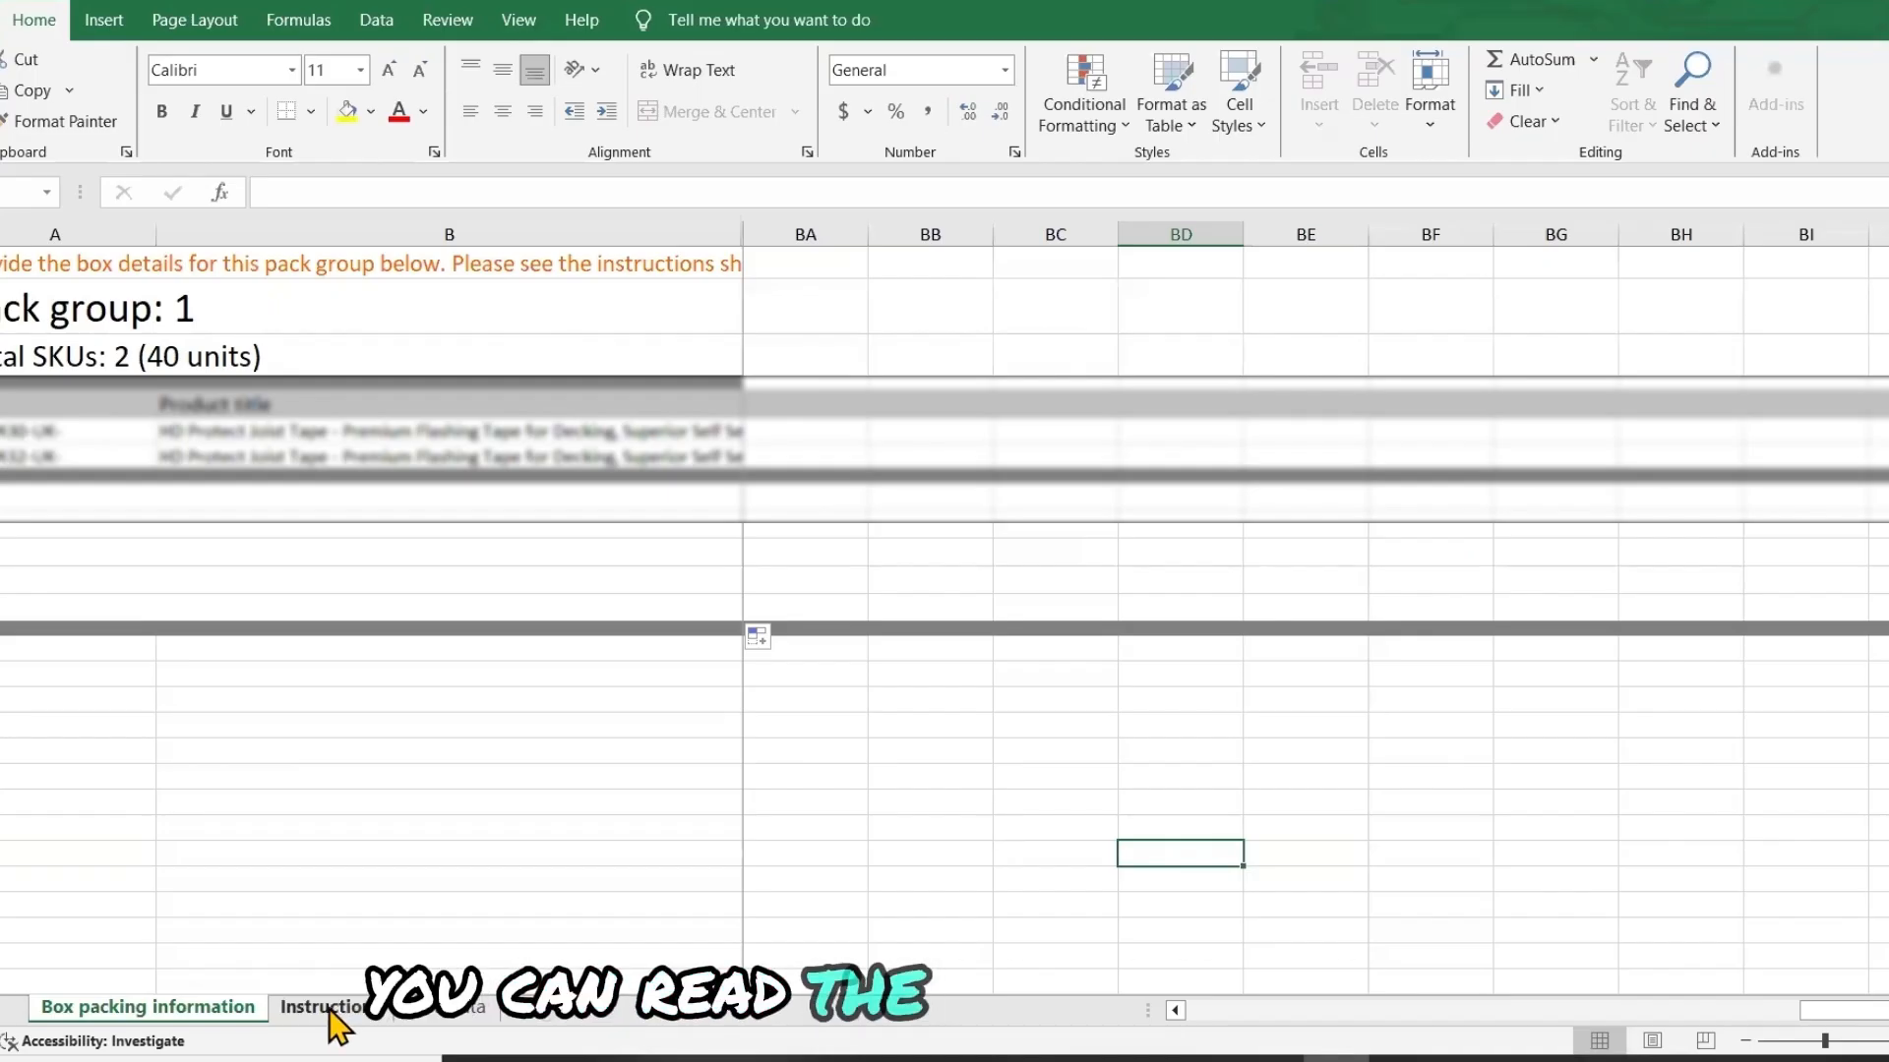
{"action": "left_click", "coordinate": [331, 1008]}
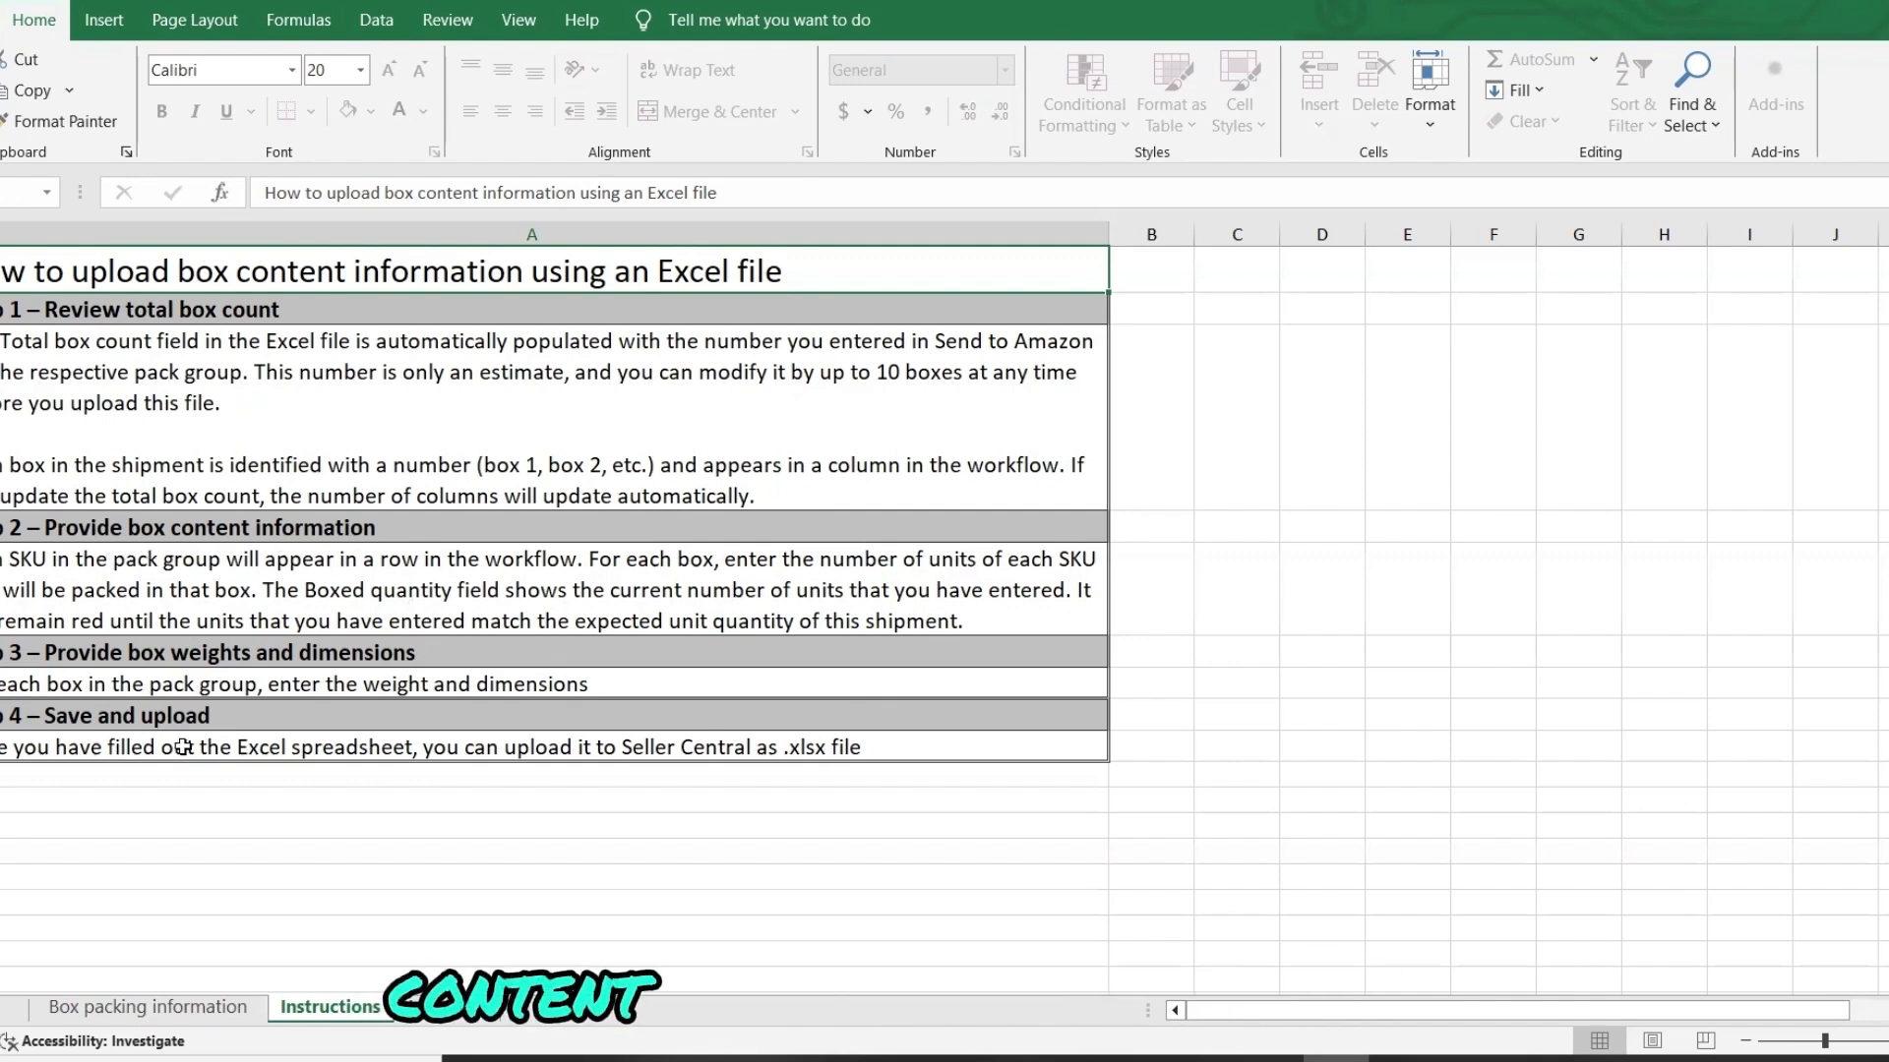
Step: Return to the Box packing information sheet and enter a quantity of 1 for the first SKU in boxes 1 through 30
{"action": "left_click", "coordinate": [147, 1007]}
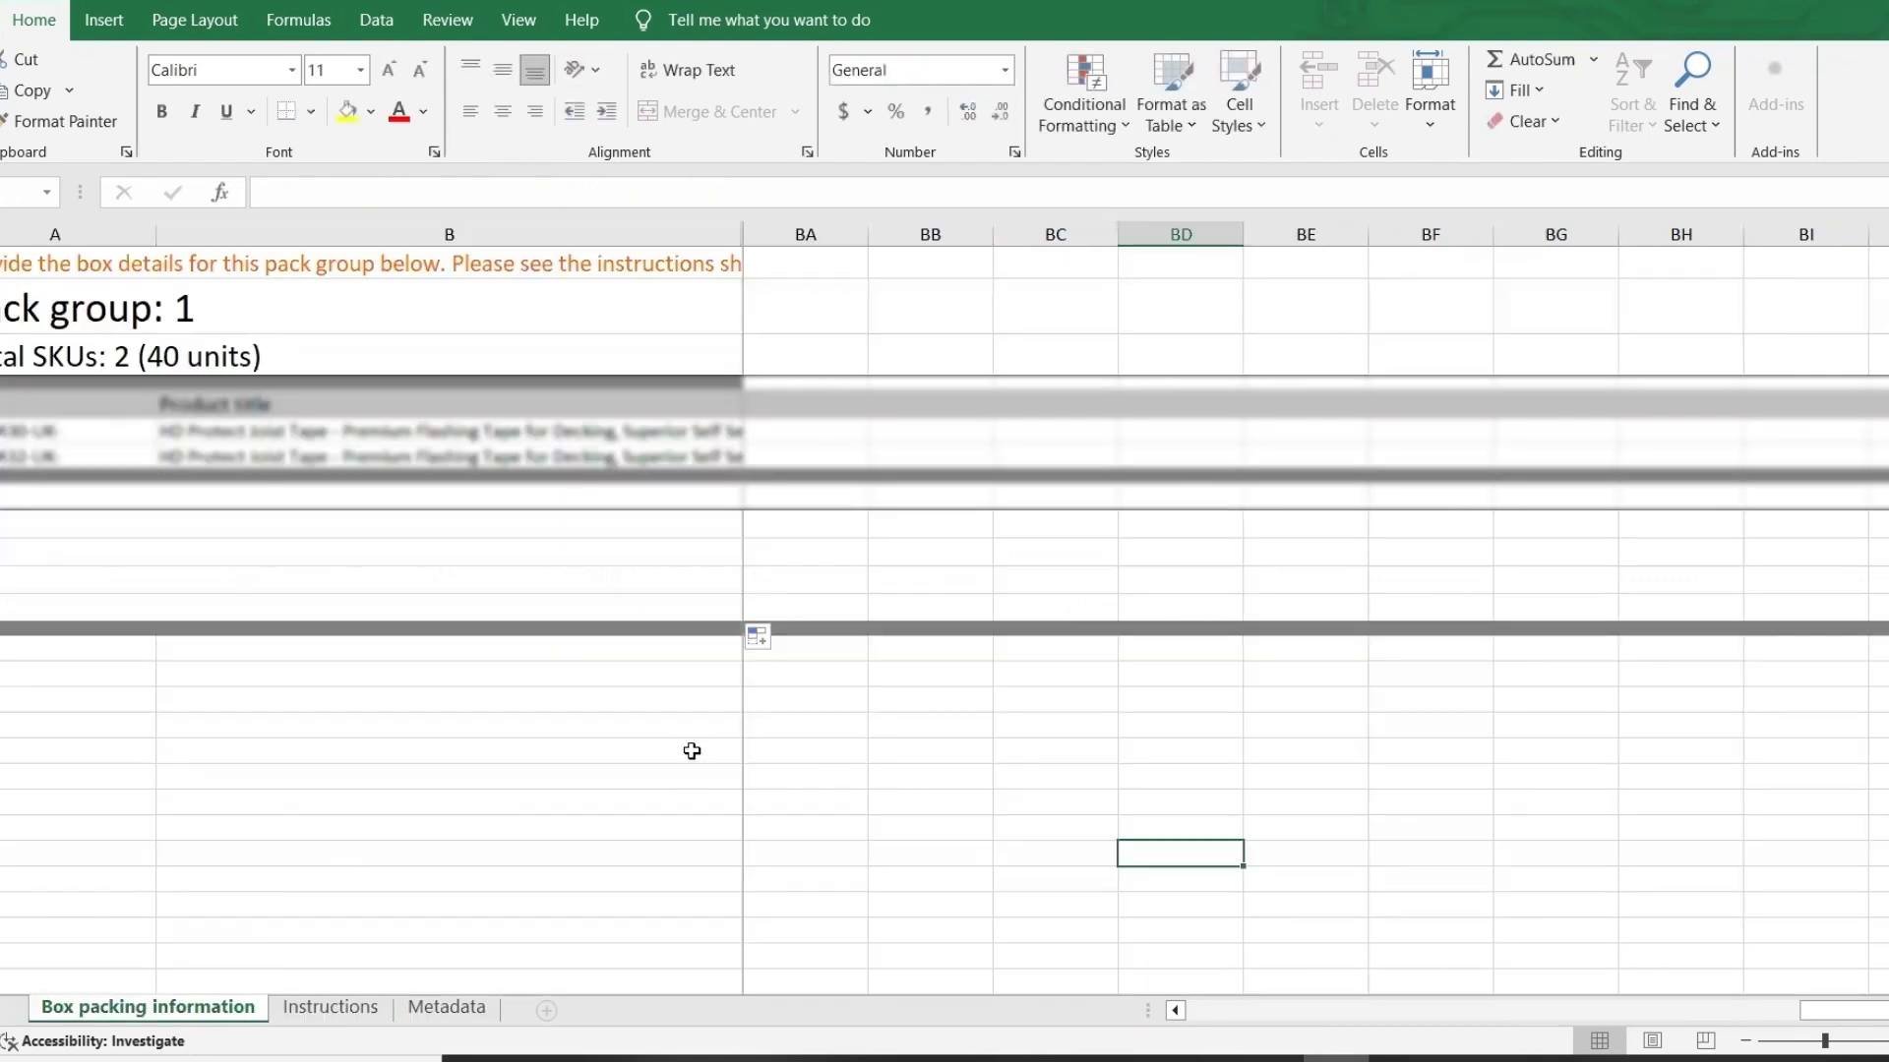
{"action": "left_click_drag", "start_coordinate": [1803, 1009], "coordinate": [1249, 1018]}
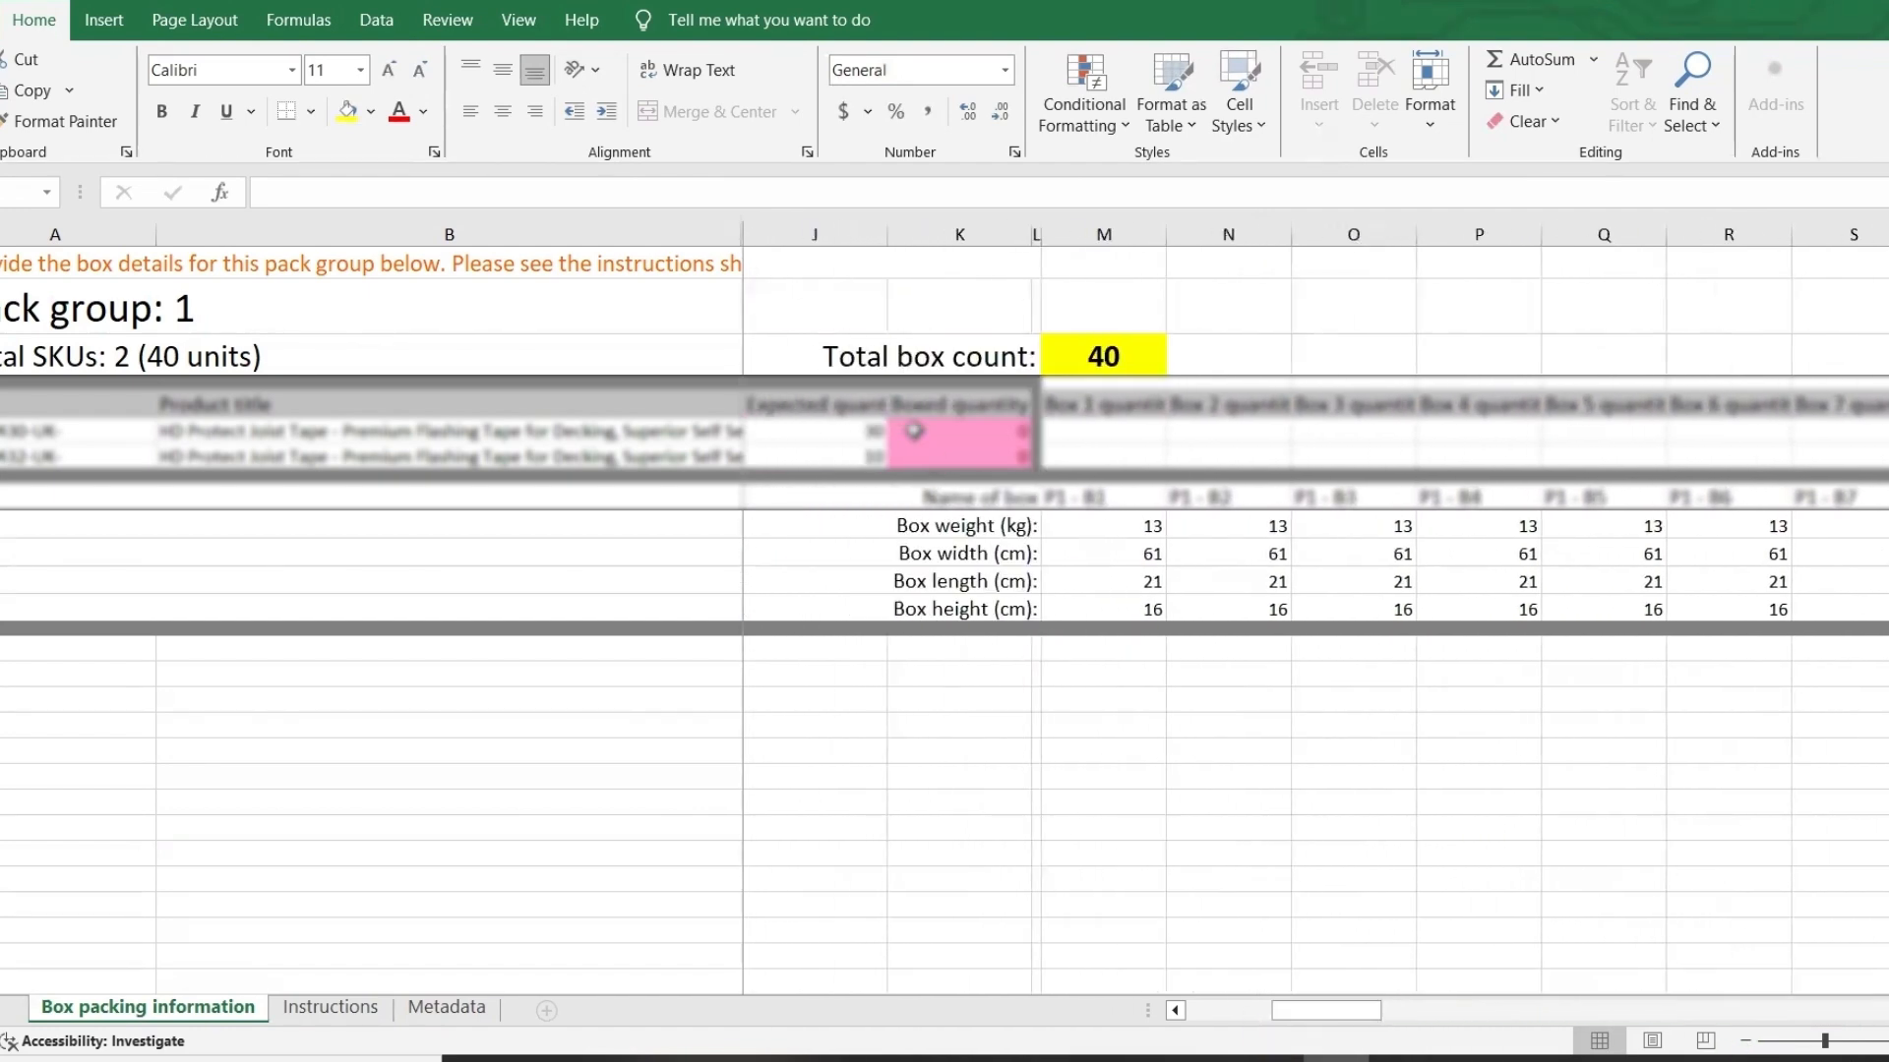
{"action": "left_click", "coordinate": [967, 405]}
{"action": "double_click", "coordinate": [961, 433]}
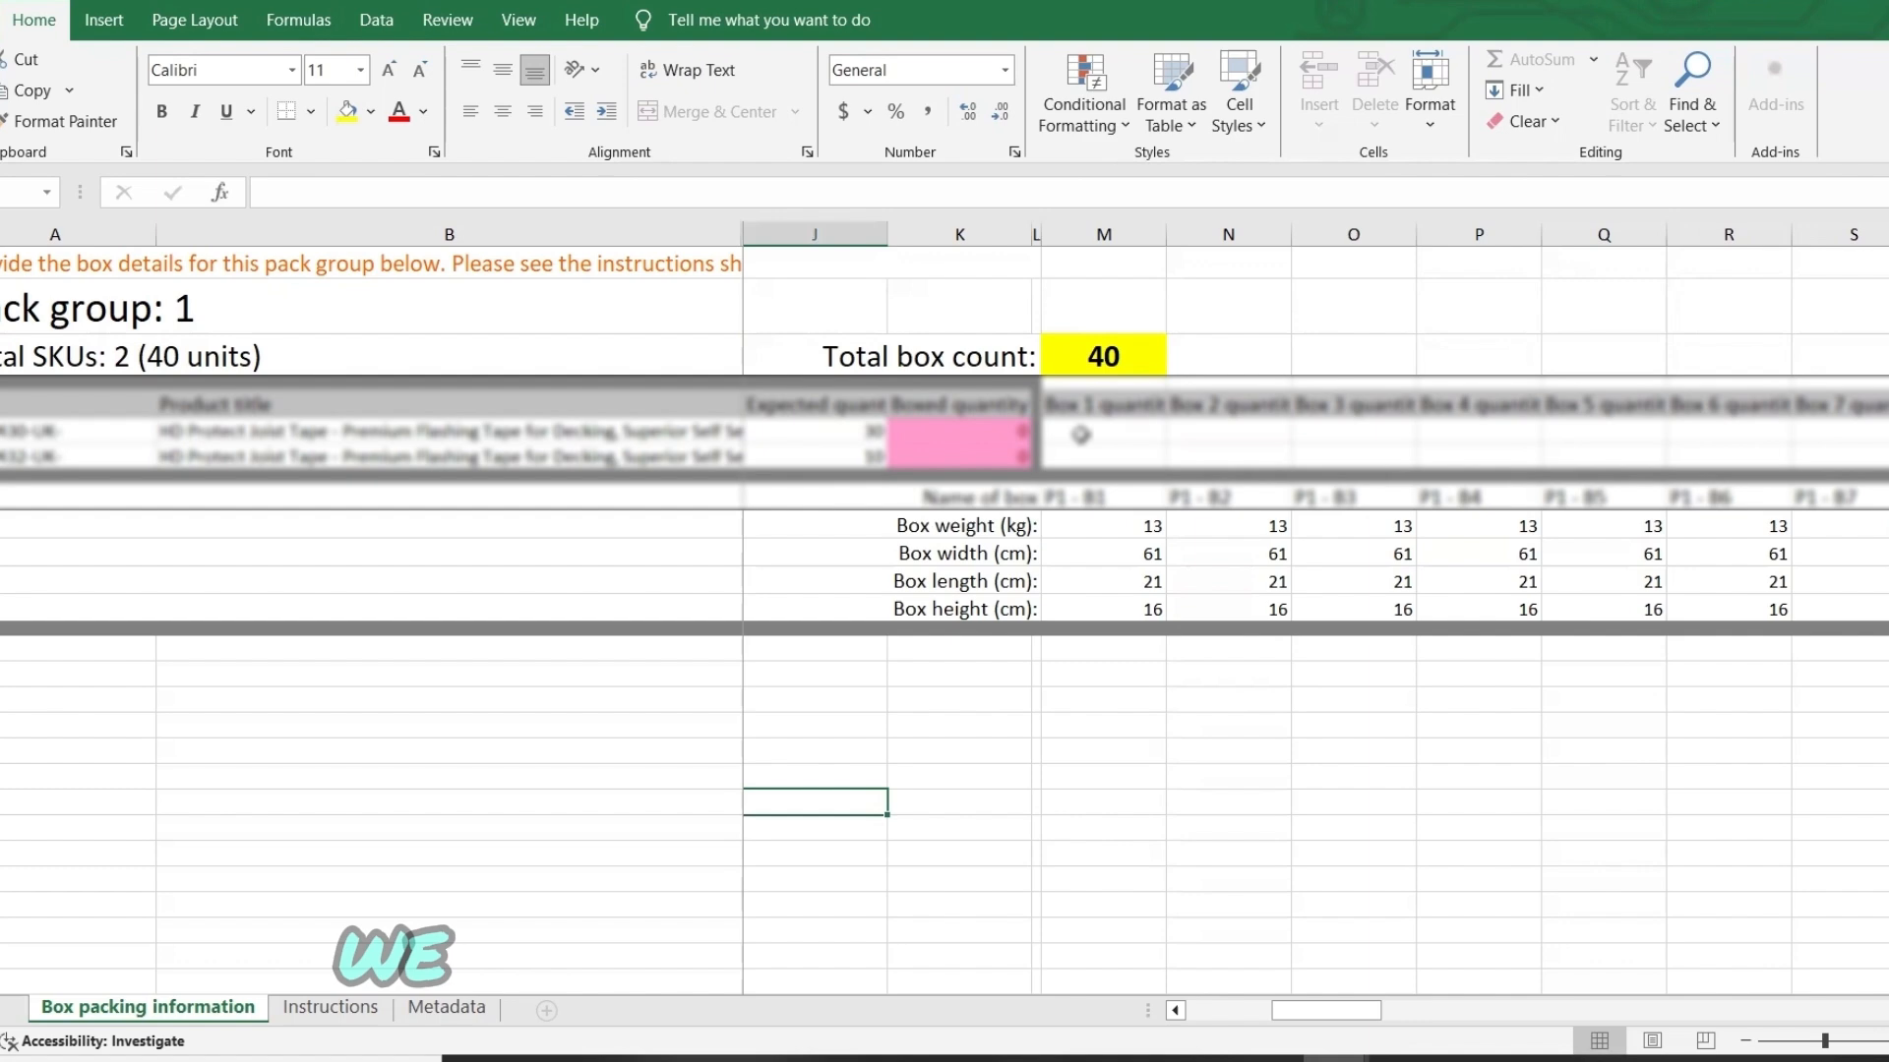
{"action": "left_click", "coordinate": [1078, 433]}
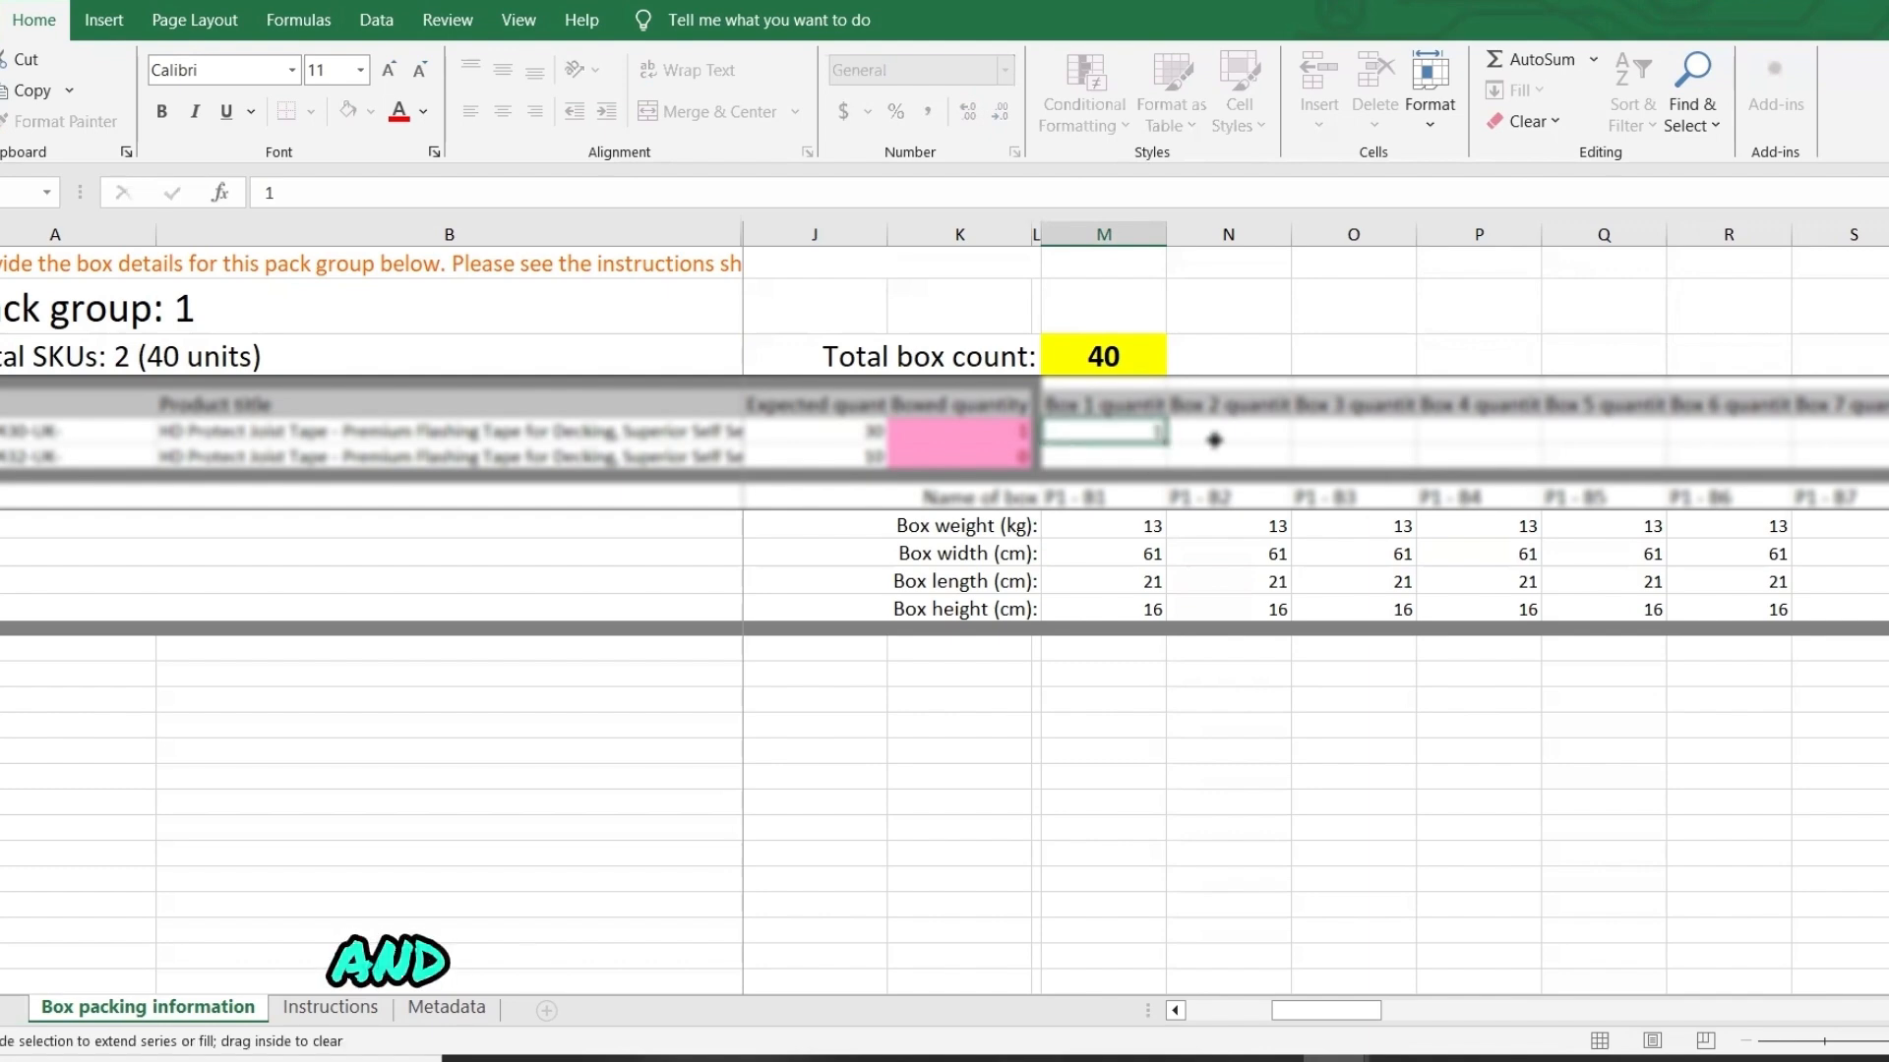
{"action": "left_click_drag", "start_coordinate": [1323, 440], "coordinate": [1662, 440]}
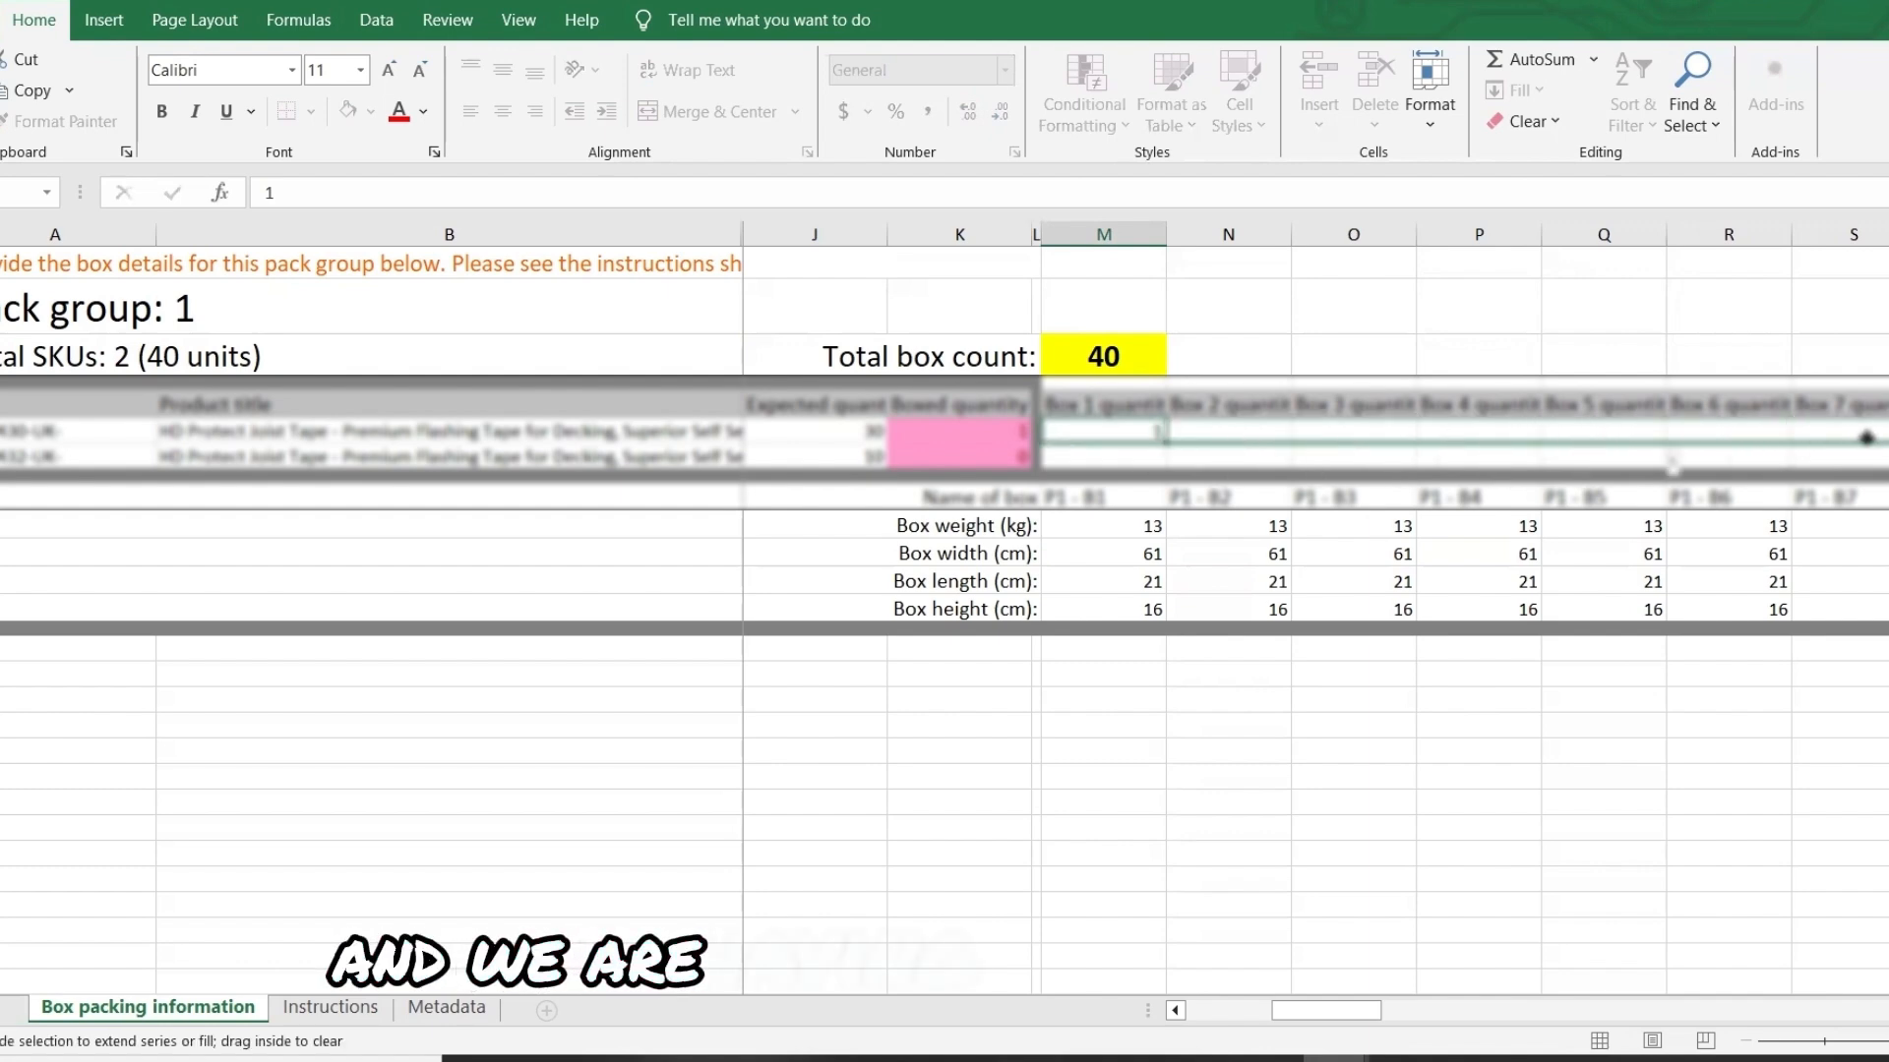
{"action": "left_click_drag", "start_coordinate": [1866, 438], "coordinate": [1731, 439]}
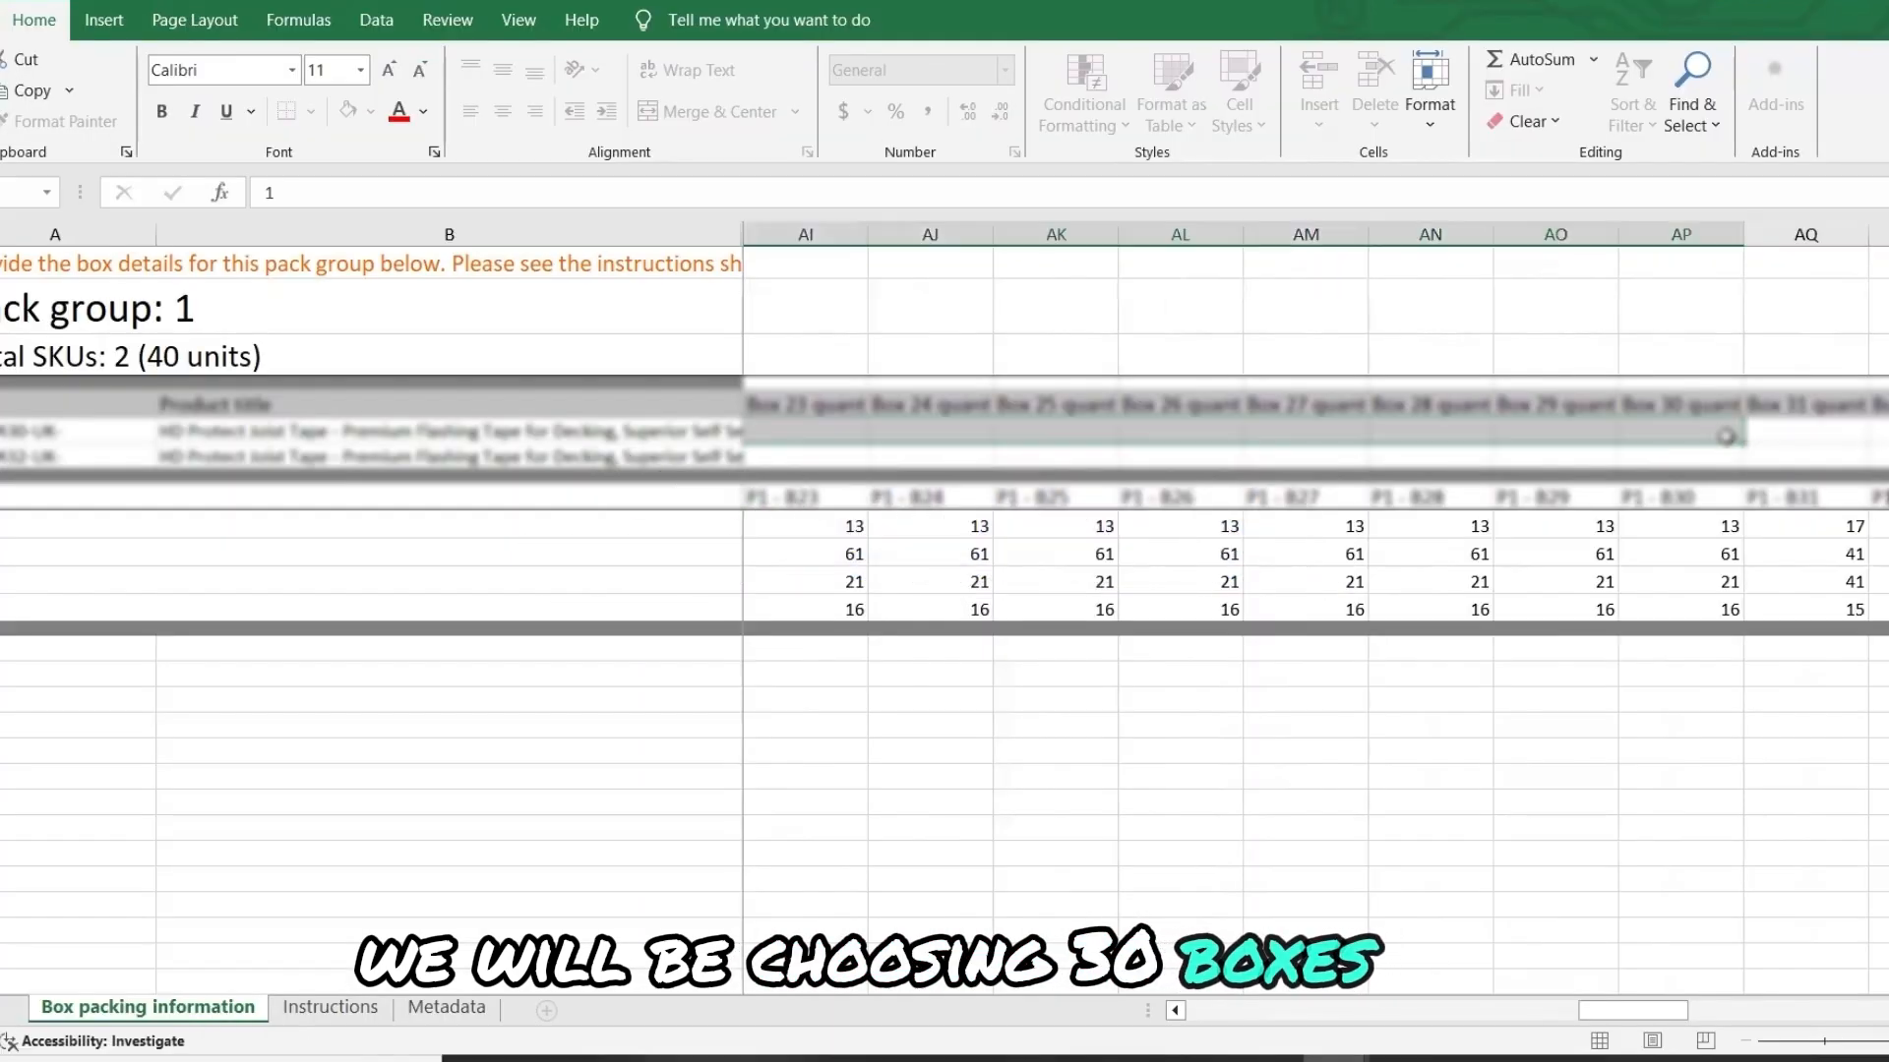
Step: Enter a quantity of 1 for the second SKU in boxes 31 through 40 and check its boxed quantity total
{"action": "left_click", "coordinate": [1835, 462]}
{"action": "type", "text": "1"}
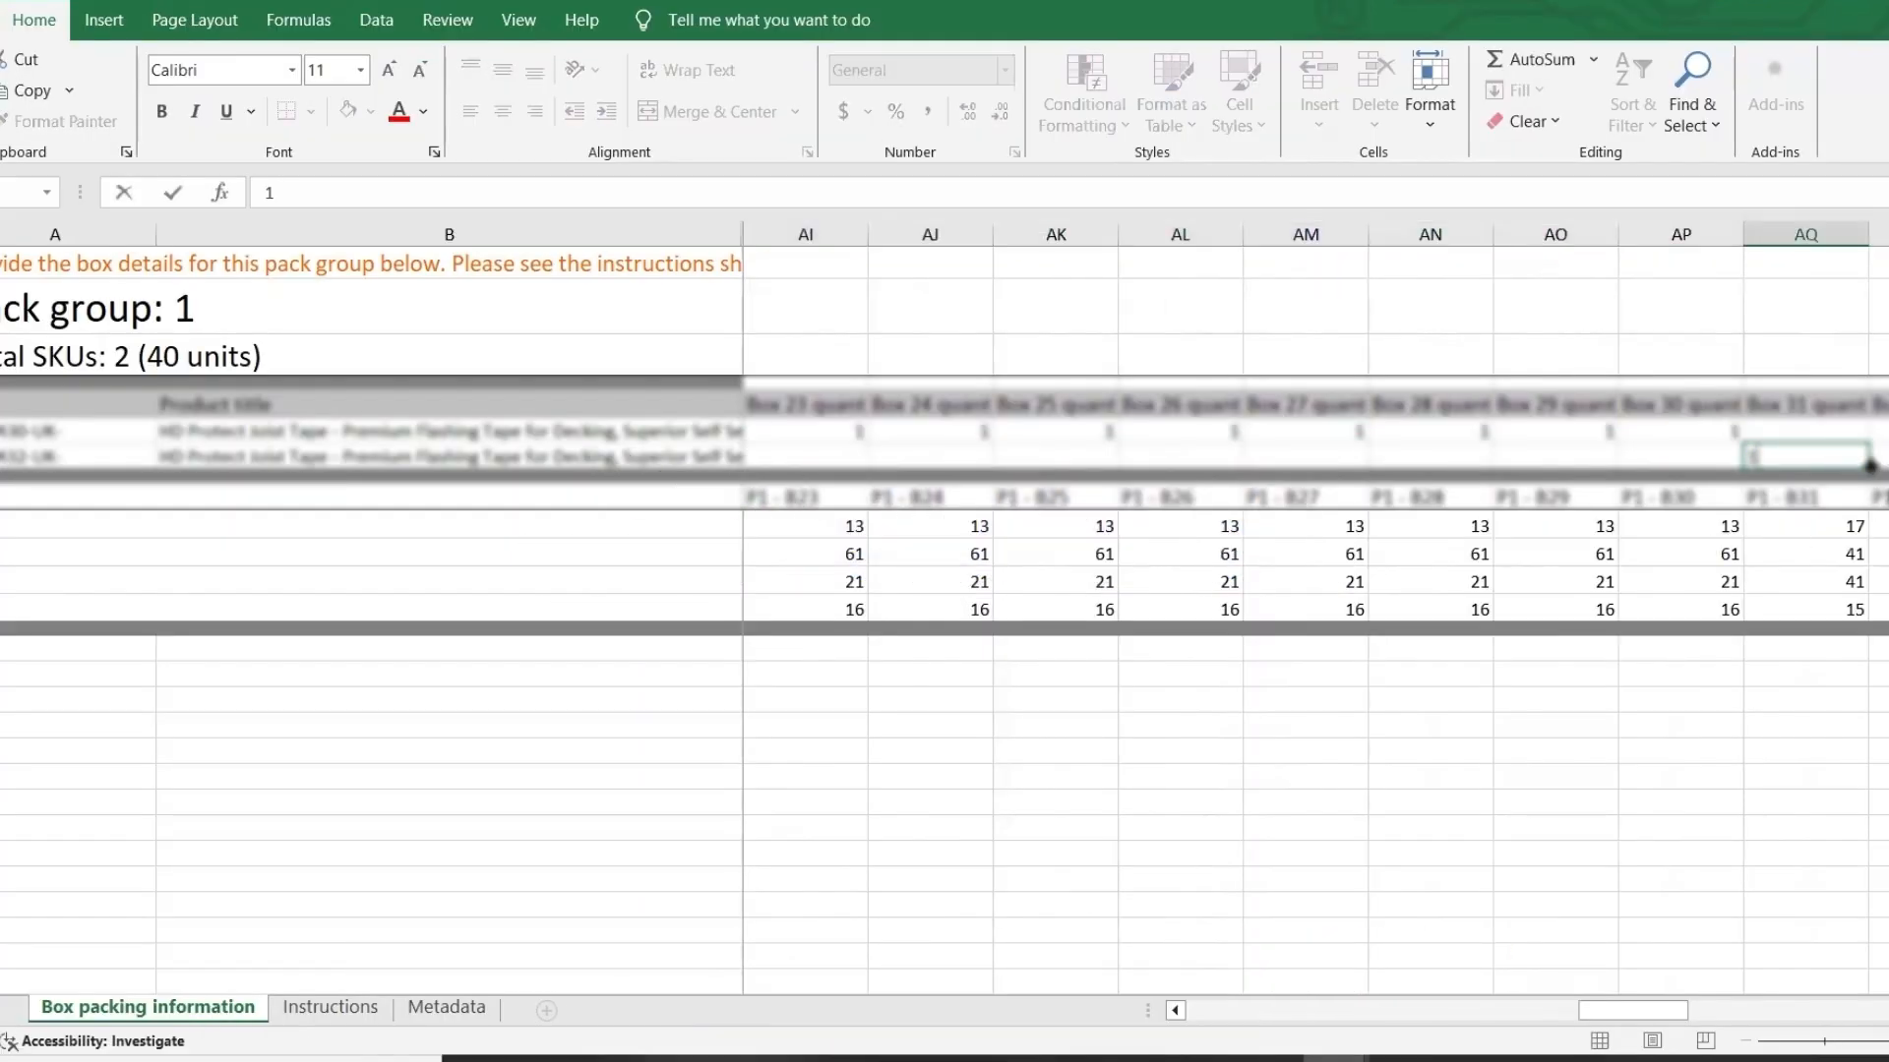
{"action": "left_click_drag", "start_coordinate": [1867, 469], "coordinate": [989, 472]}
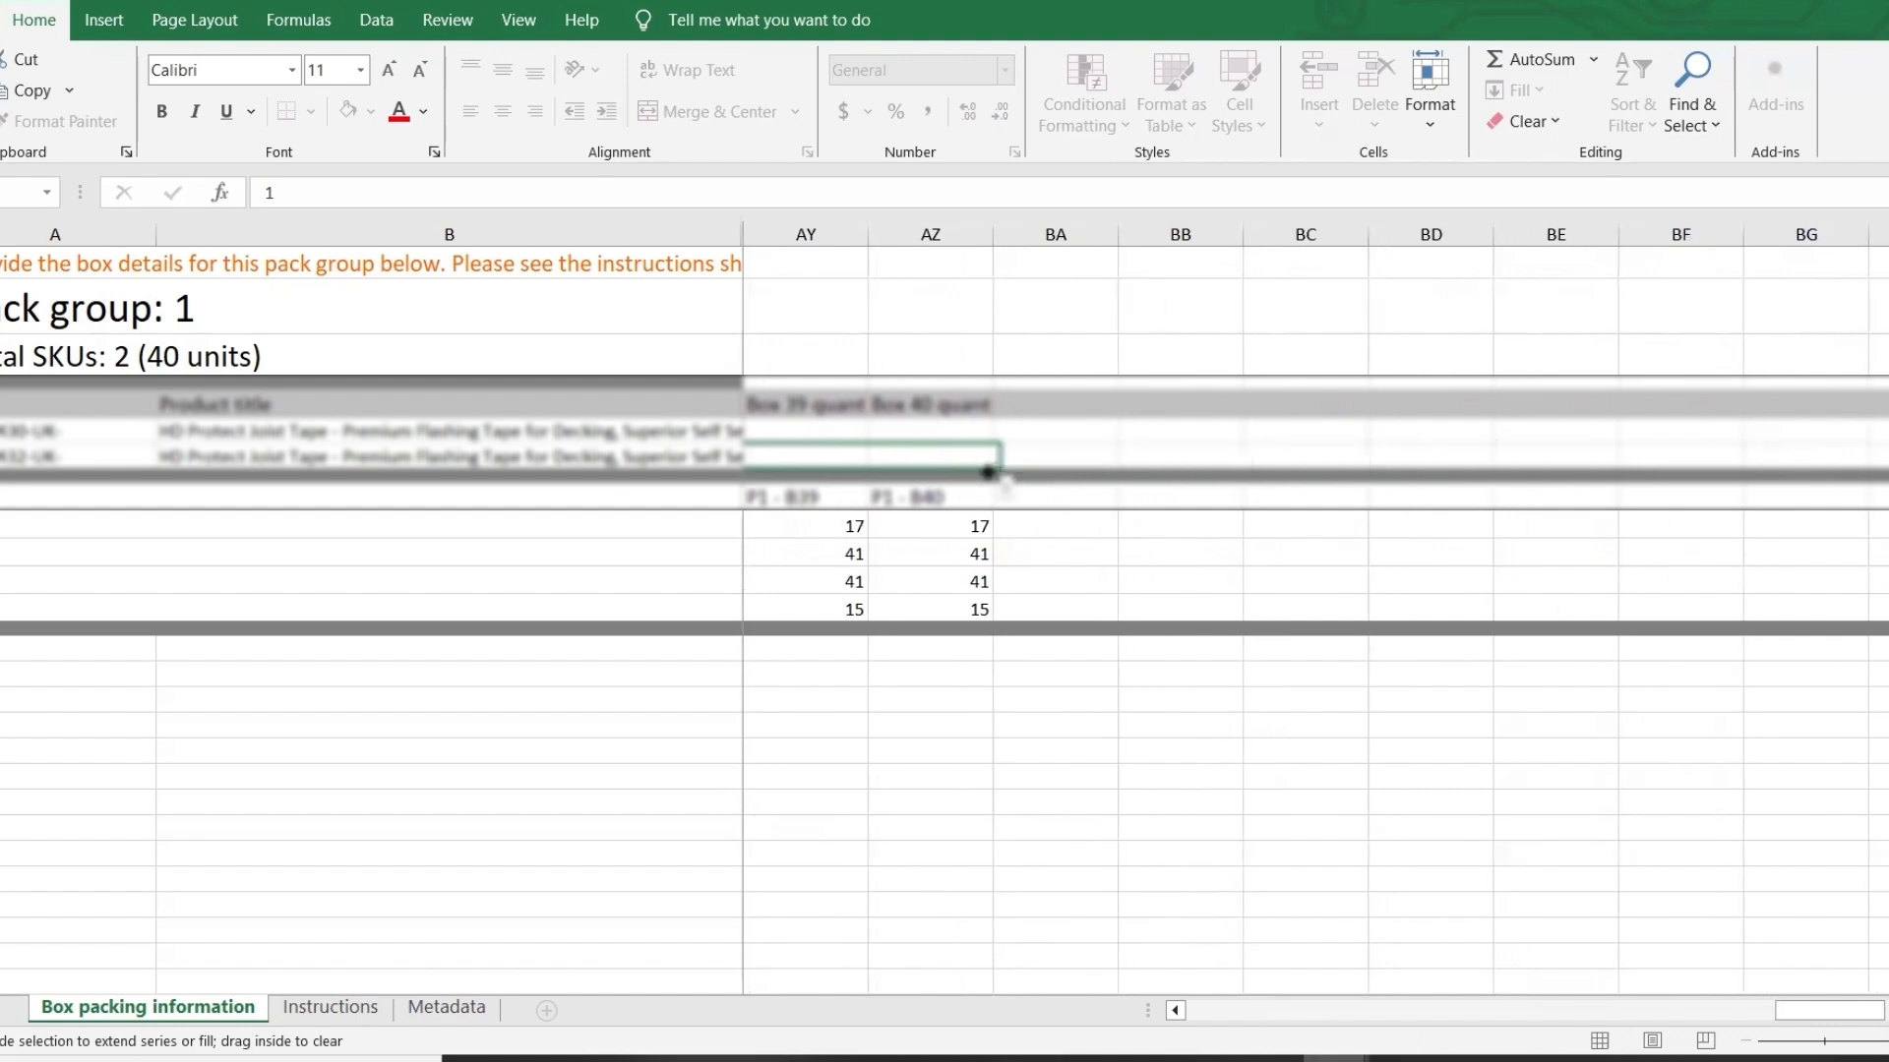
{"action": "left_click_drag", "start_coordinate": [1096, 663], "coordinate": [1096, 663]}
{"action": "left_click", "coordinate": [1111, 752]}
{"action": "left_click_drag", "start_coordinate": [1792, 1013], "coordinate": [1287, 1033]}
{"action": "left_click", "coordinate": [940, 435]}
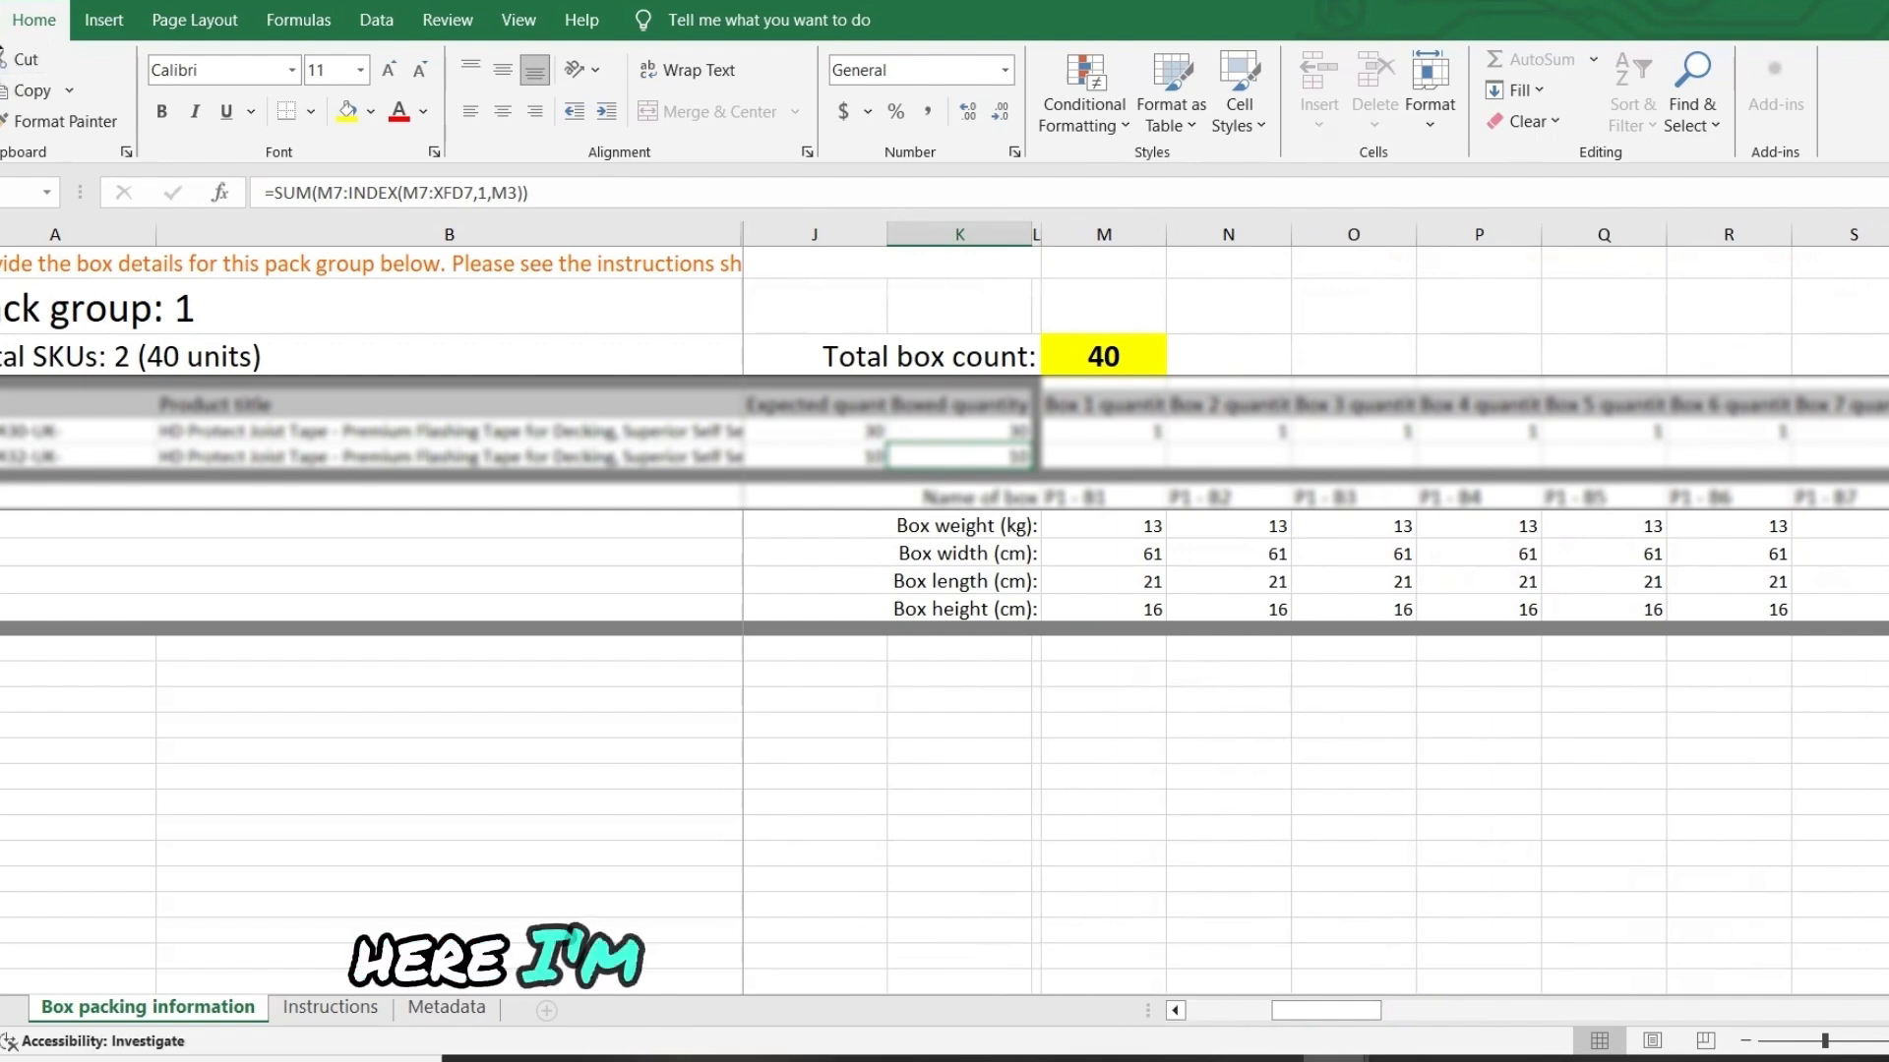
Step: Save the packing template as an Excel workbook named "Shipment plan" in the Documents folder
{"action": "left_click", "coordinate": [0, 20]}
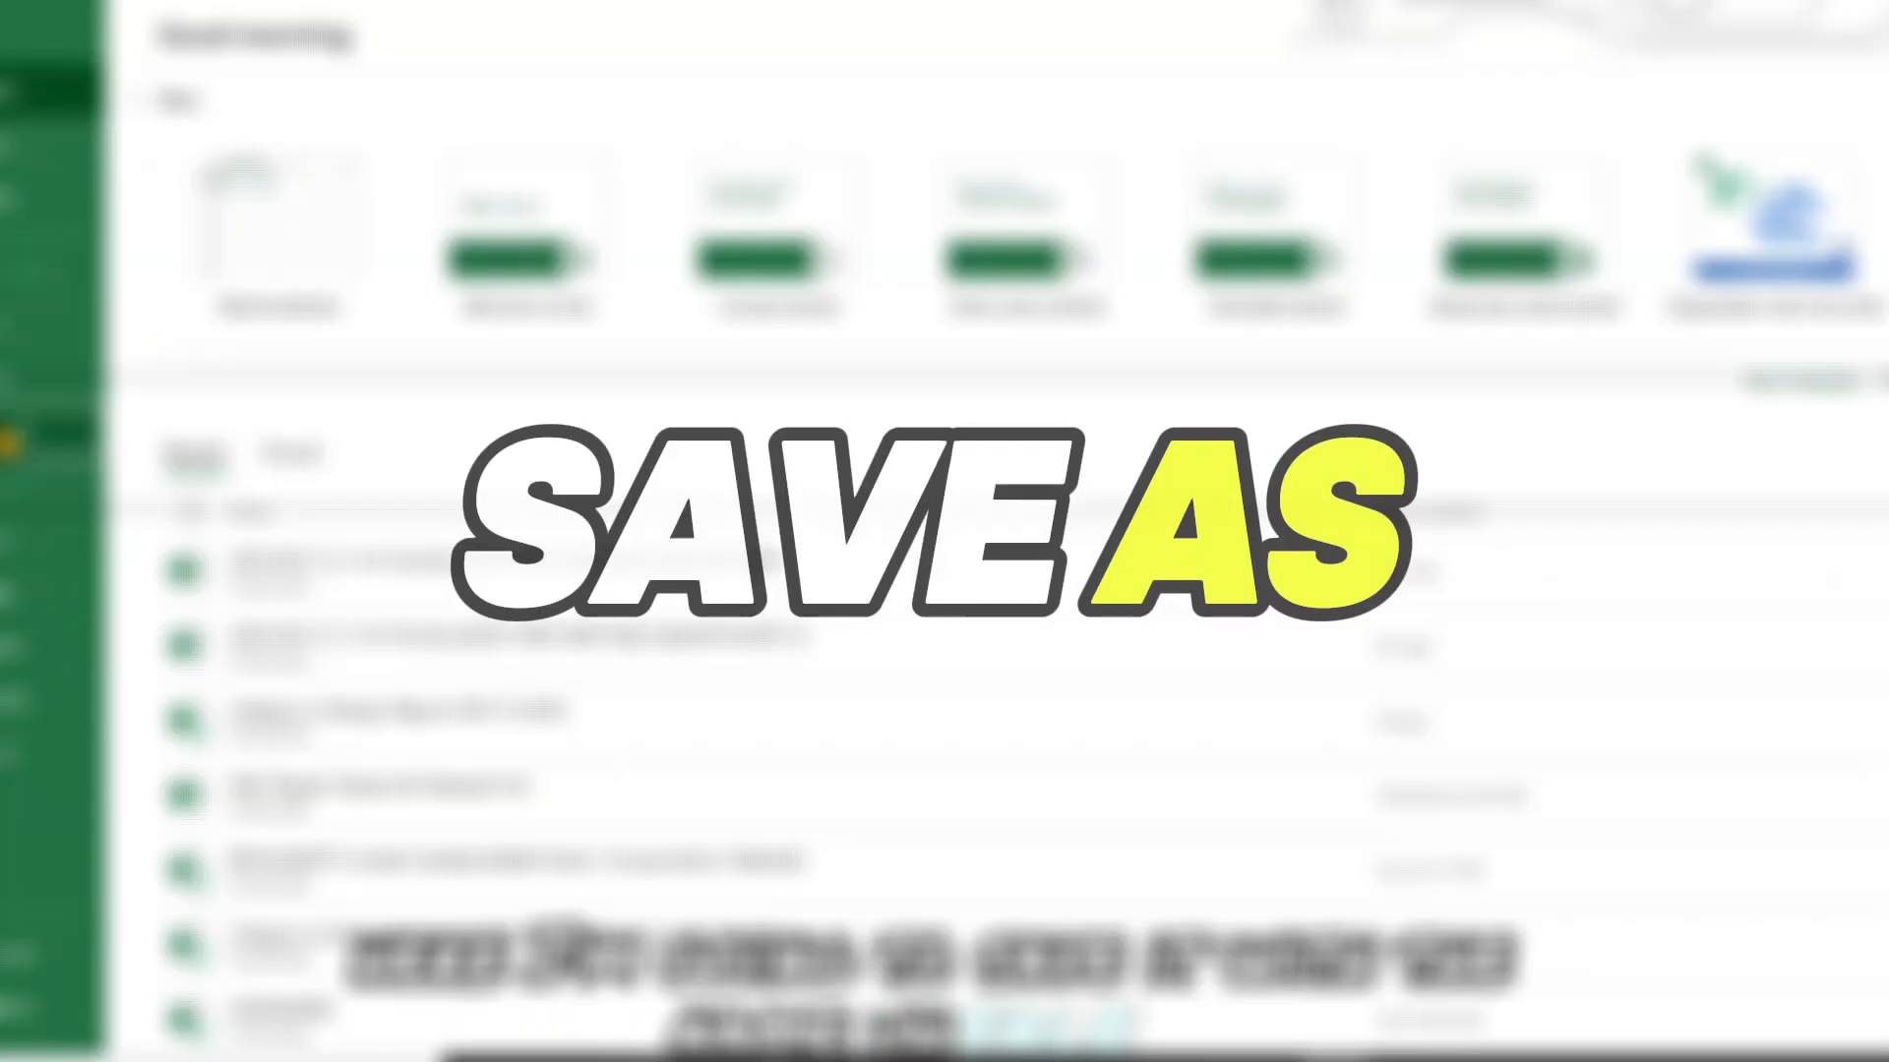
{"action": "left_click", "coordinate": [20, 432]}
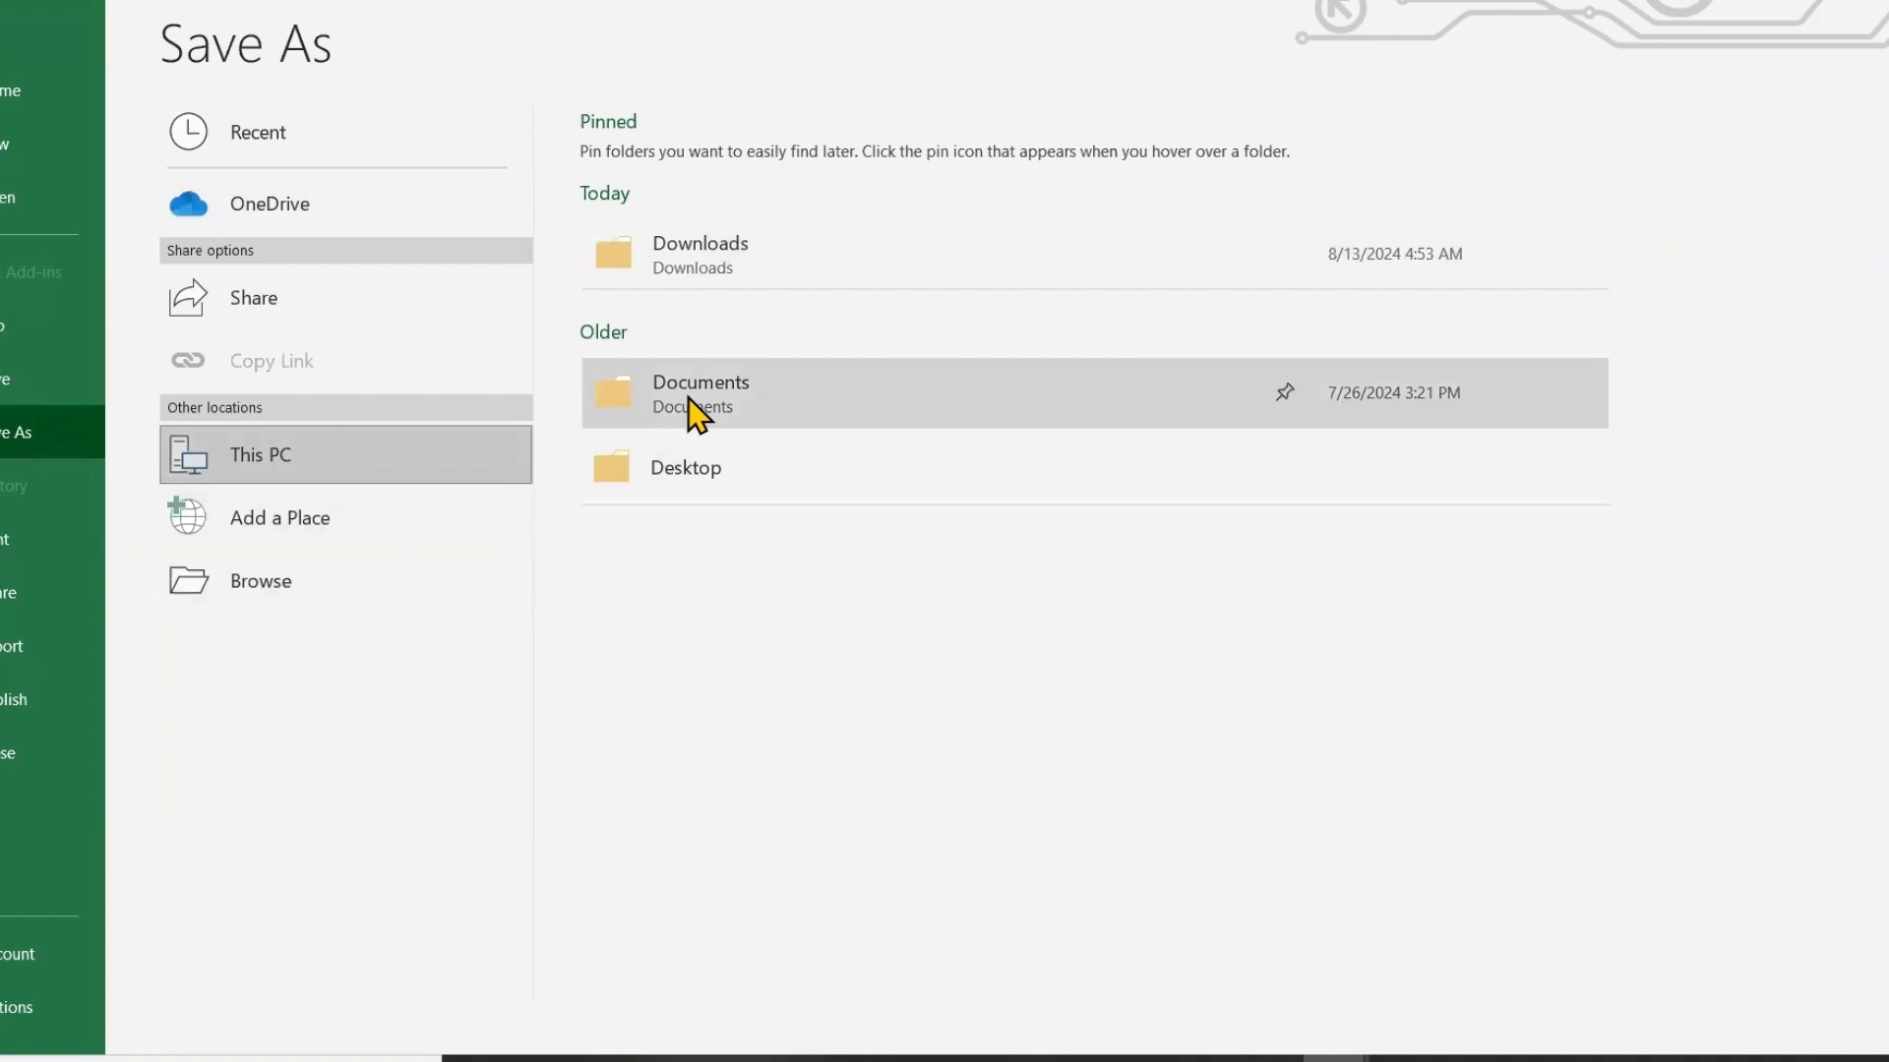
{"action": "left_click", "coordinate": [801, 423]}
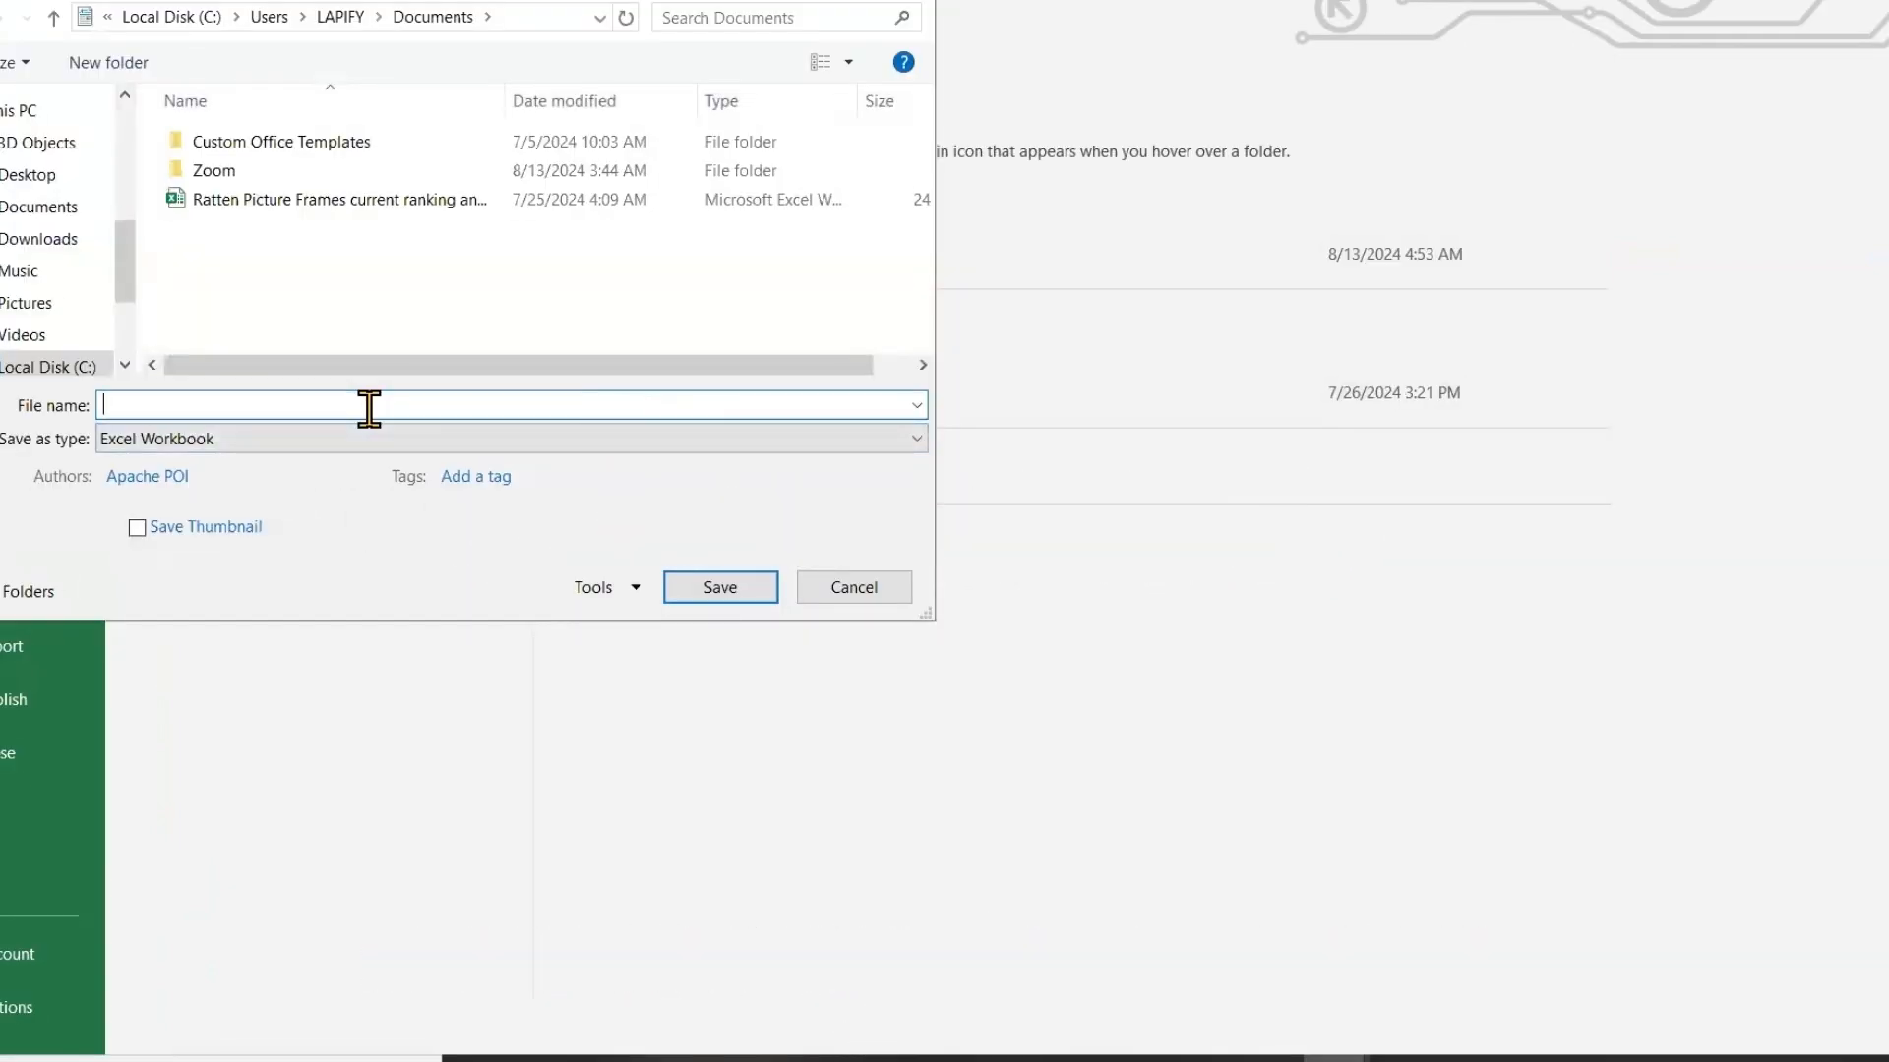
{"action": "type", "text": "Shipment plan"}
{"action": "left_click", "coordinate": [719, 587]}
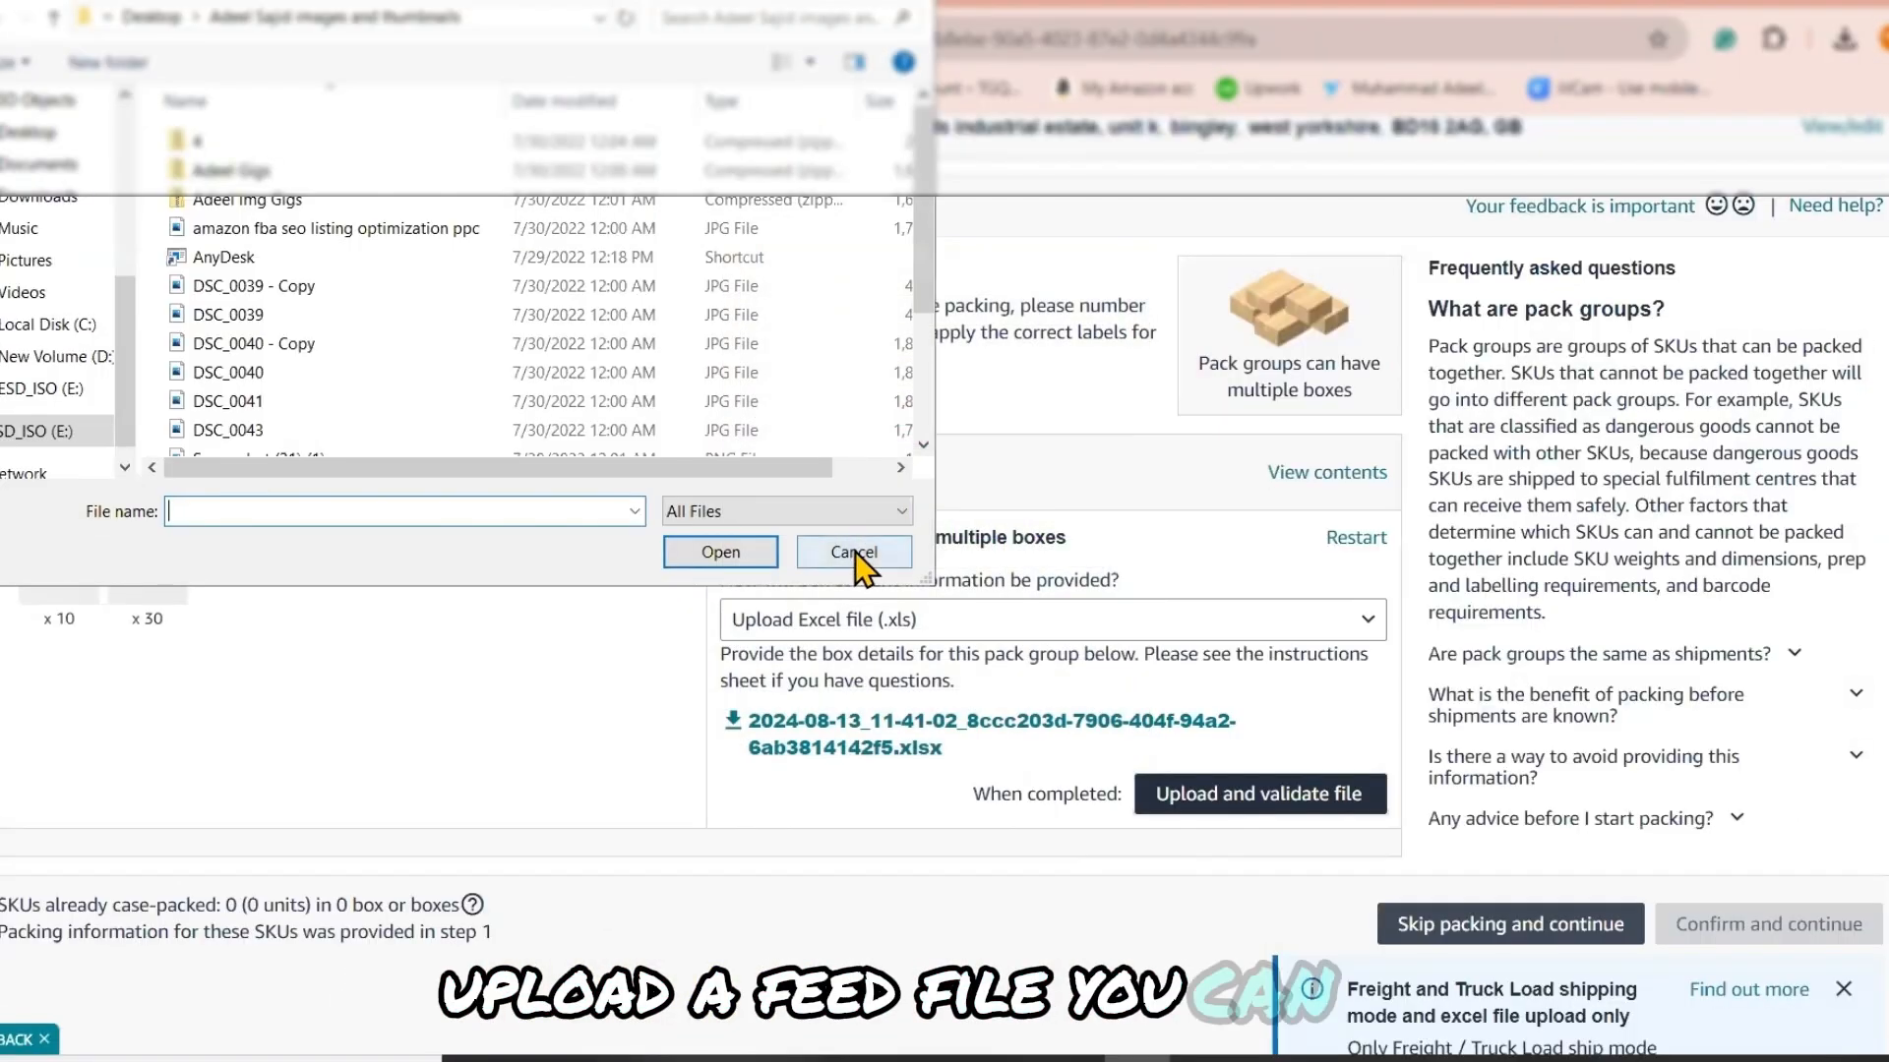
Step: Switch to Seller Central, then upload and validate the Shipment plan workbook as the packing information for pack group 1
{"action": "left_click", "coordinate": [853, 552]}
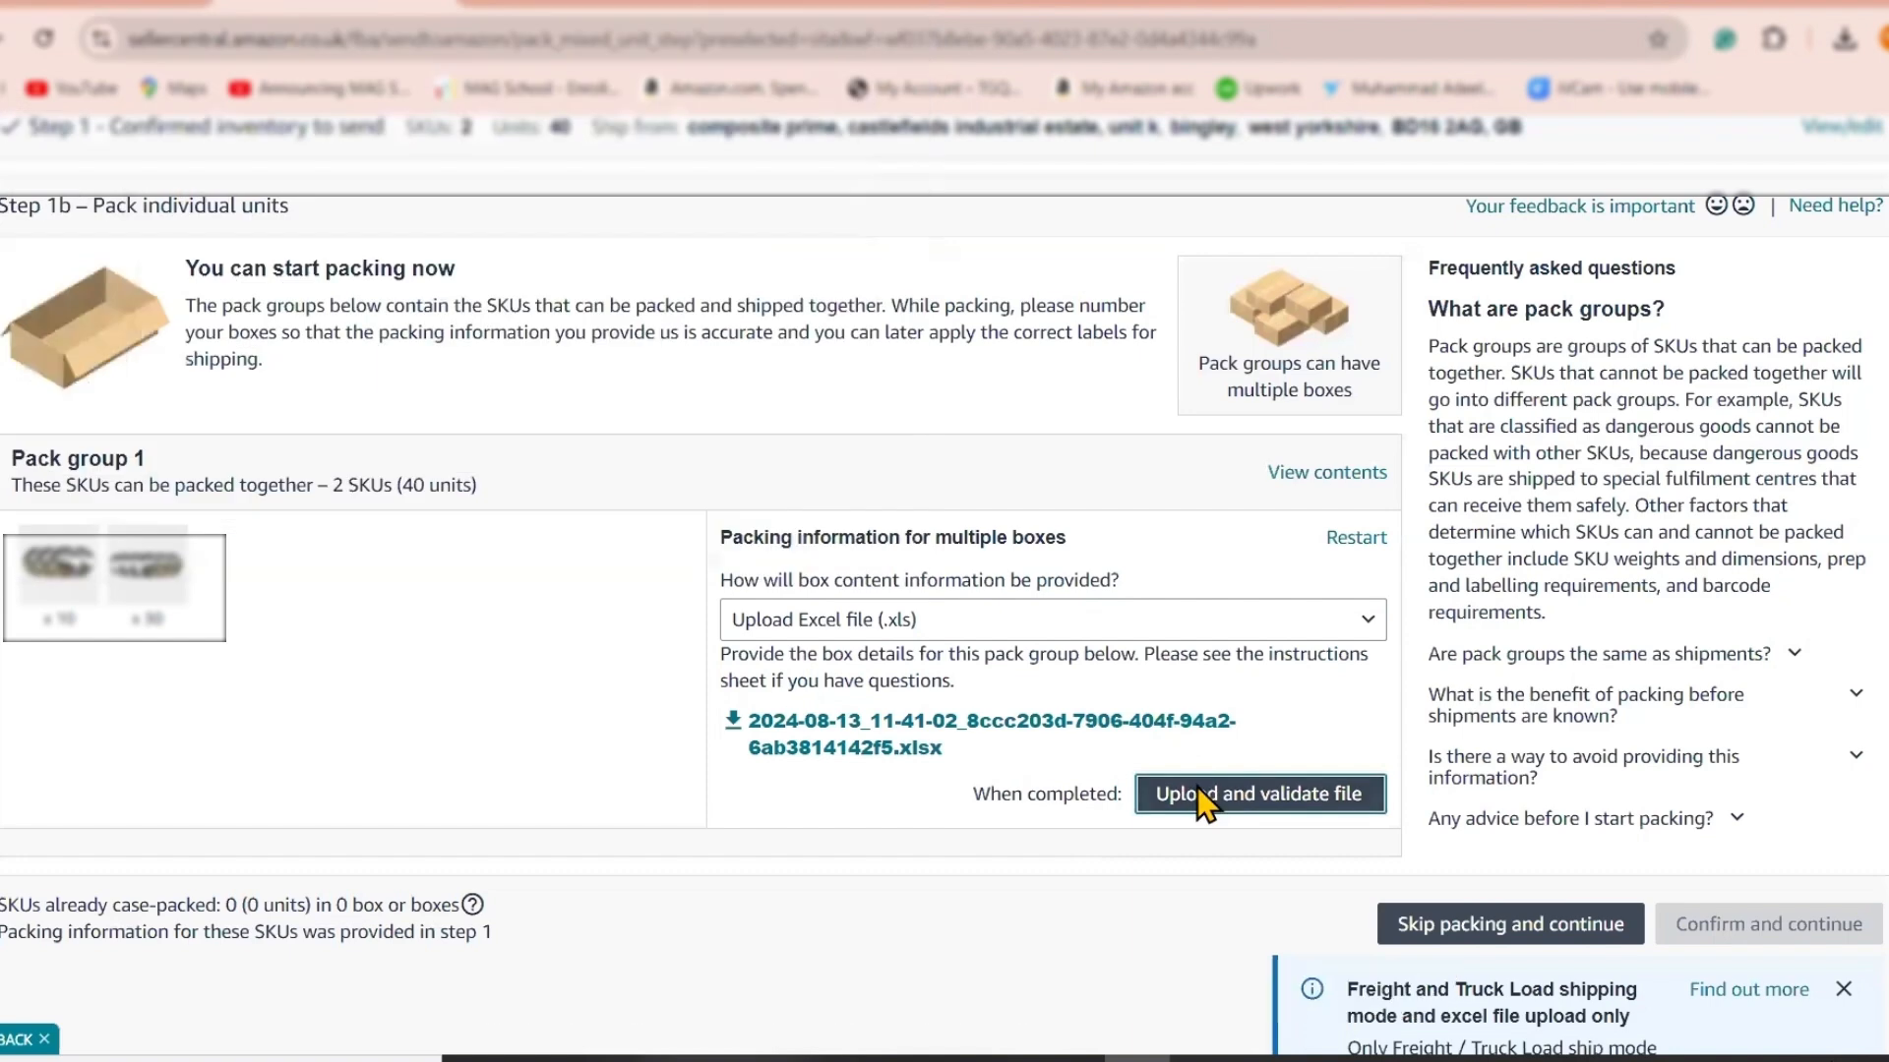
{"action": "left_click", "coordinate": [1202, 796]}
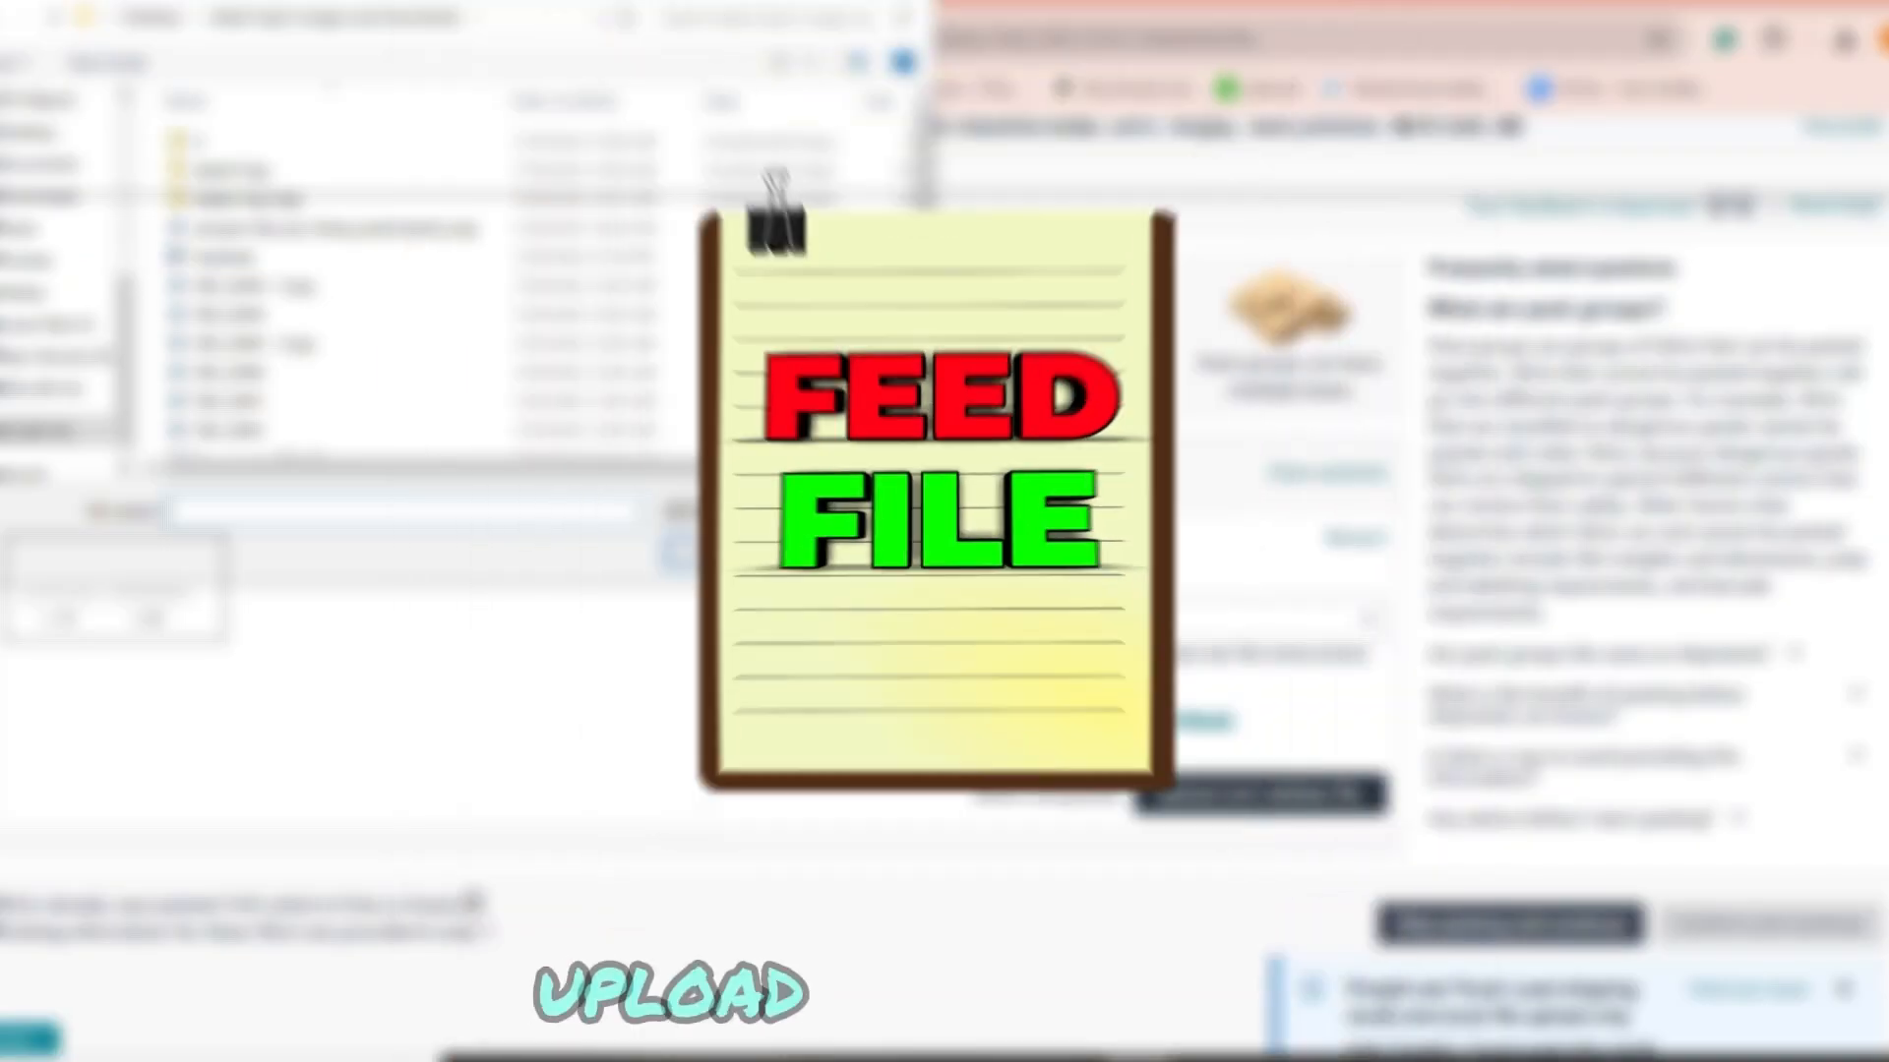
{"action": "scroll", "coordinate": [133, 313], "scroll_direction": "up", "scroll_amount": 3}
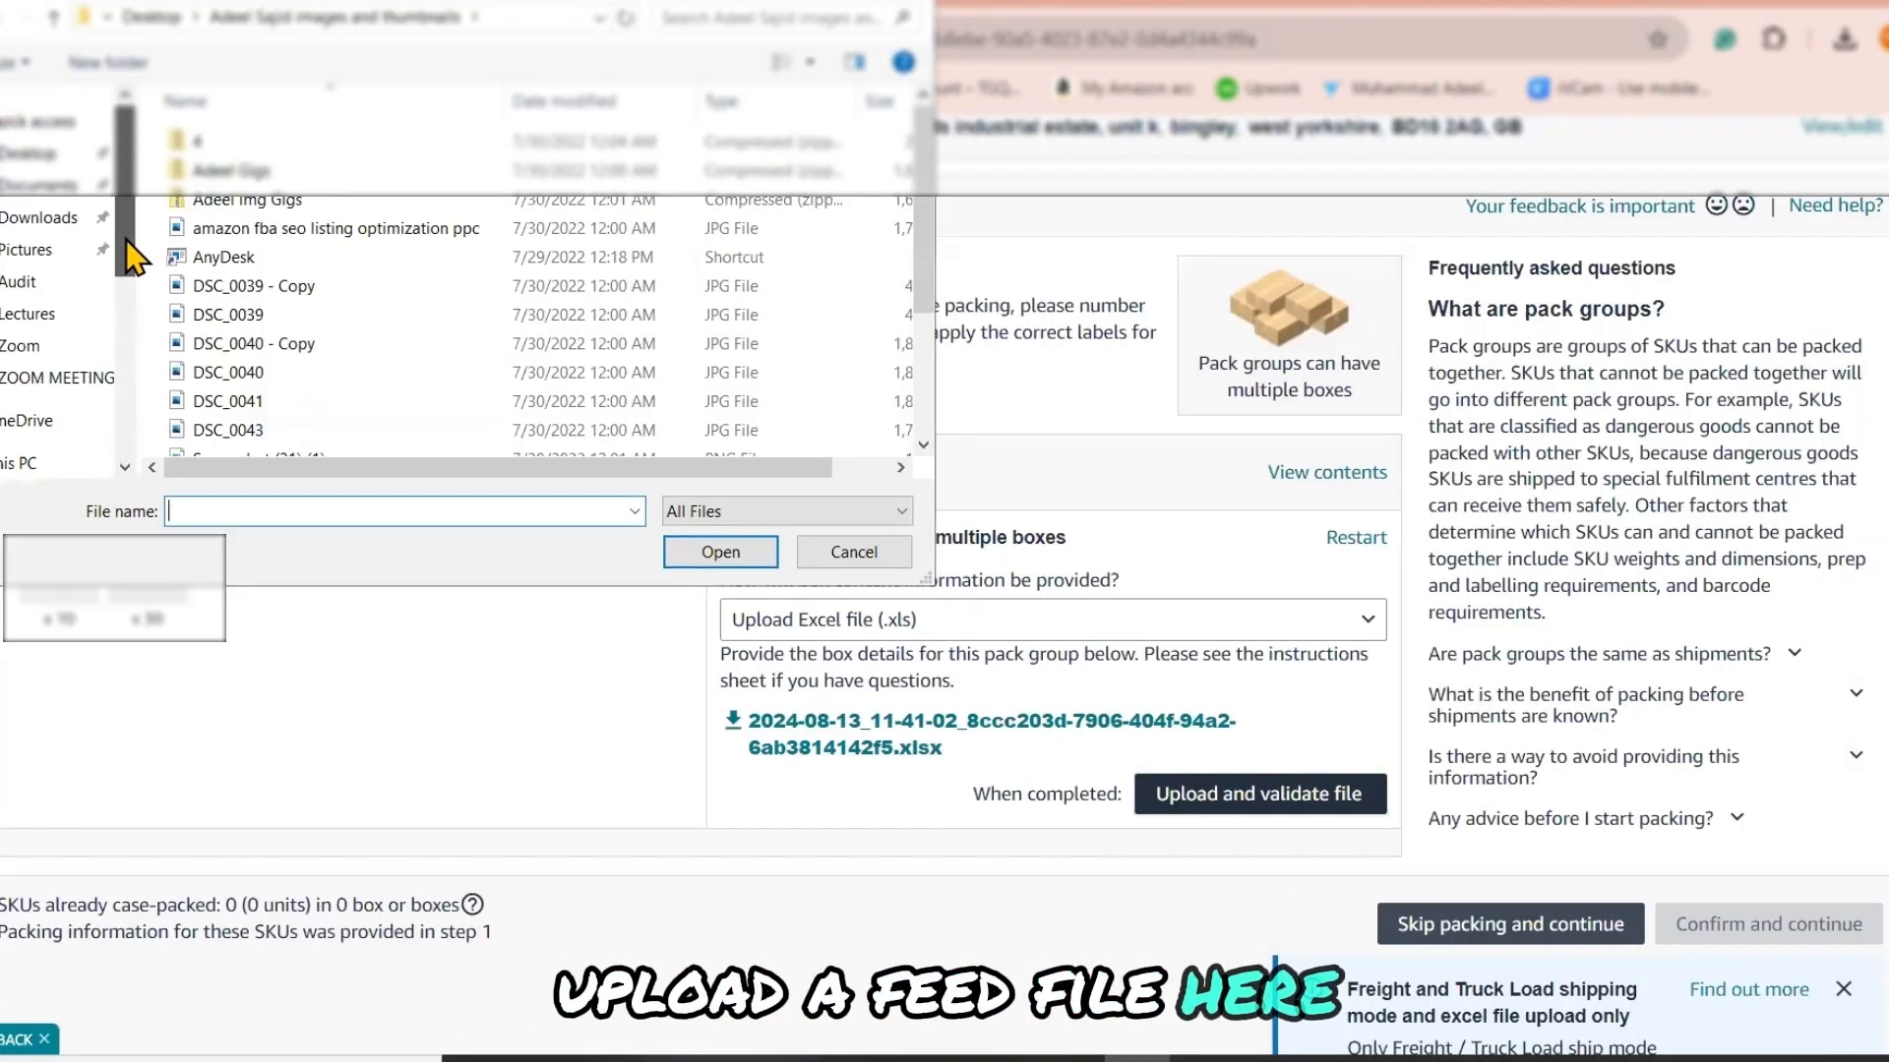
{"action": "left_click", "coordinate": [54, 187]}
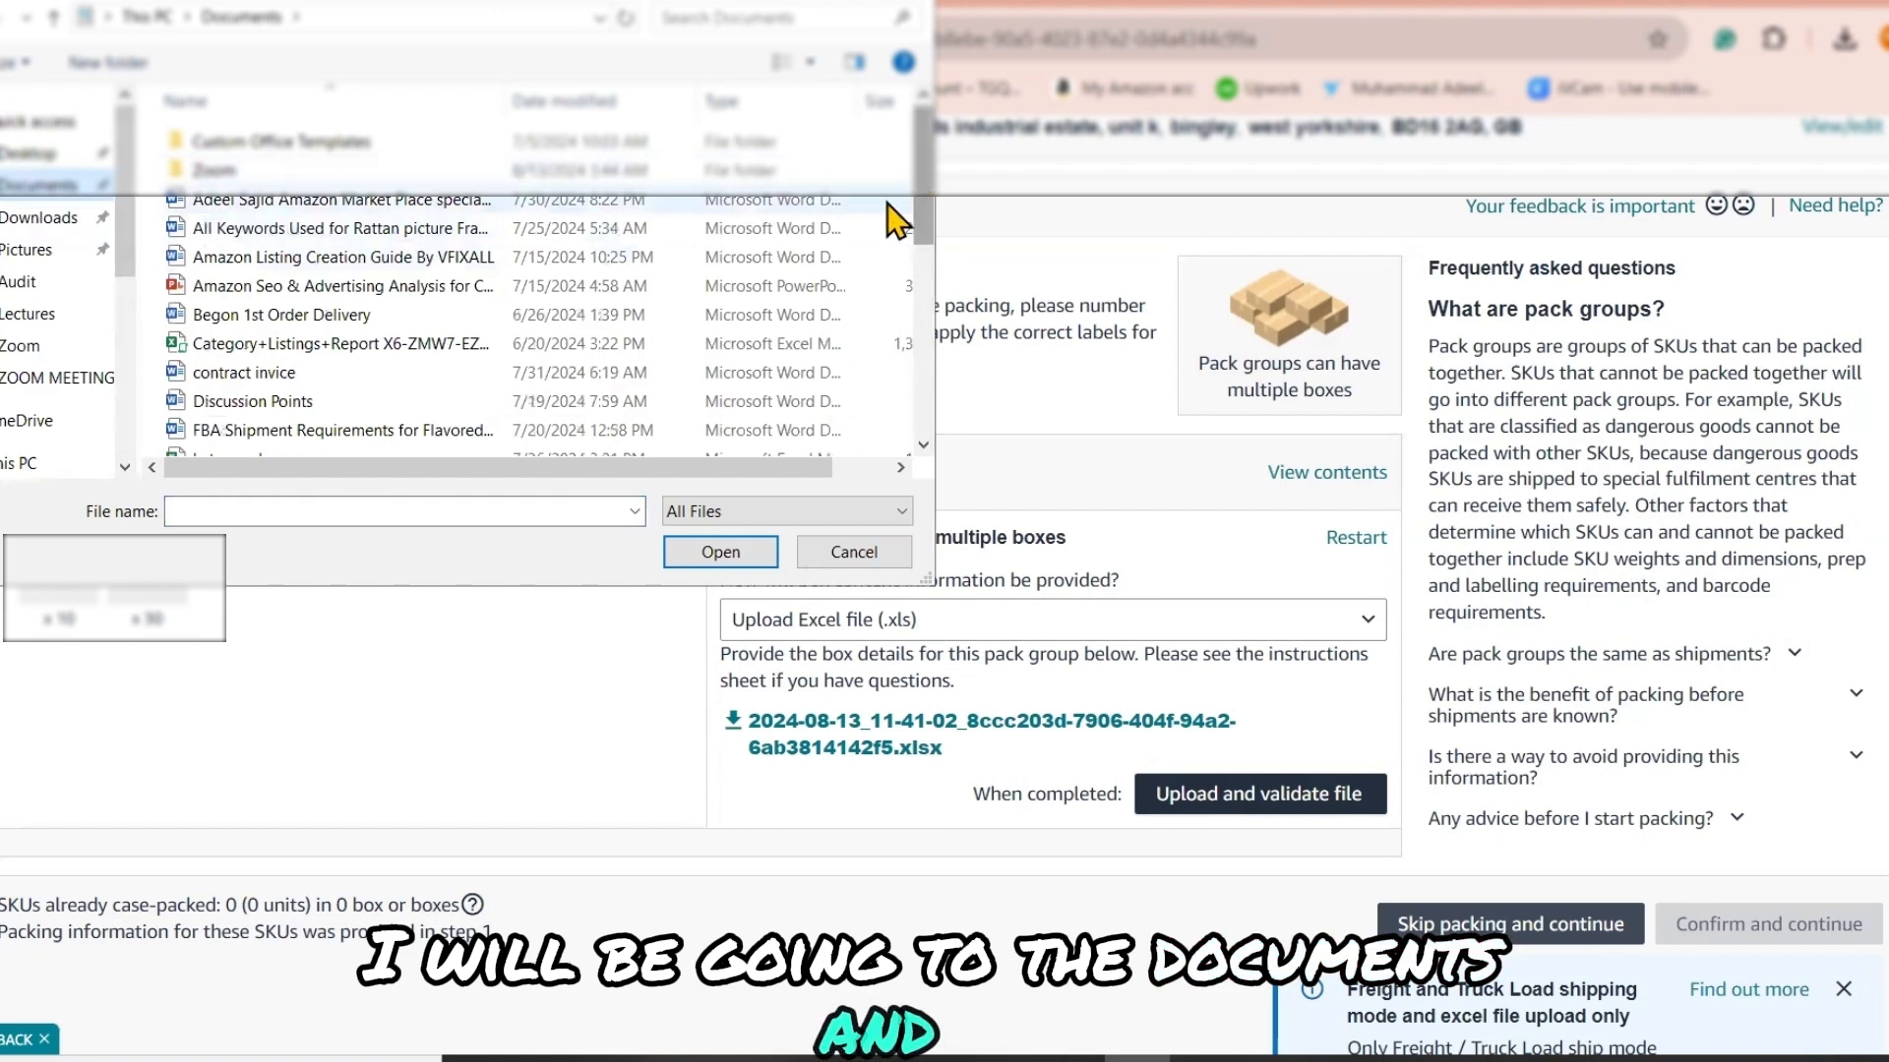
{"action": "scroll", "coordinate": [327, 403], "scroll_direction": "down", "scroll_amount": 1}
{"action": "scroll", "coordinate": [327, 404], "scroll_direction": "down", "scroll_amount": 1}
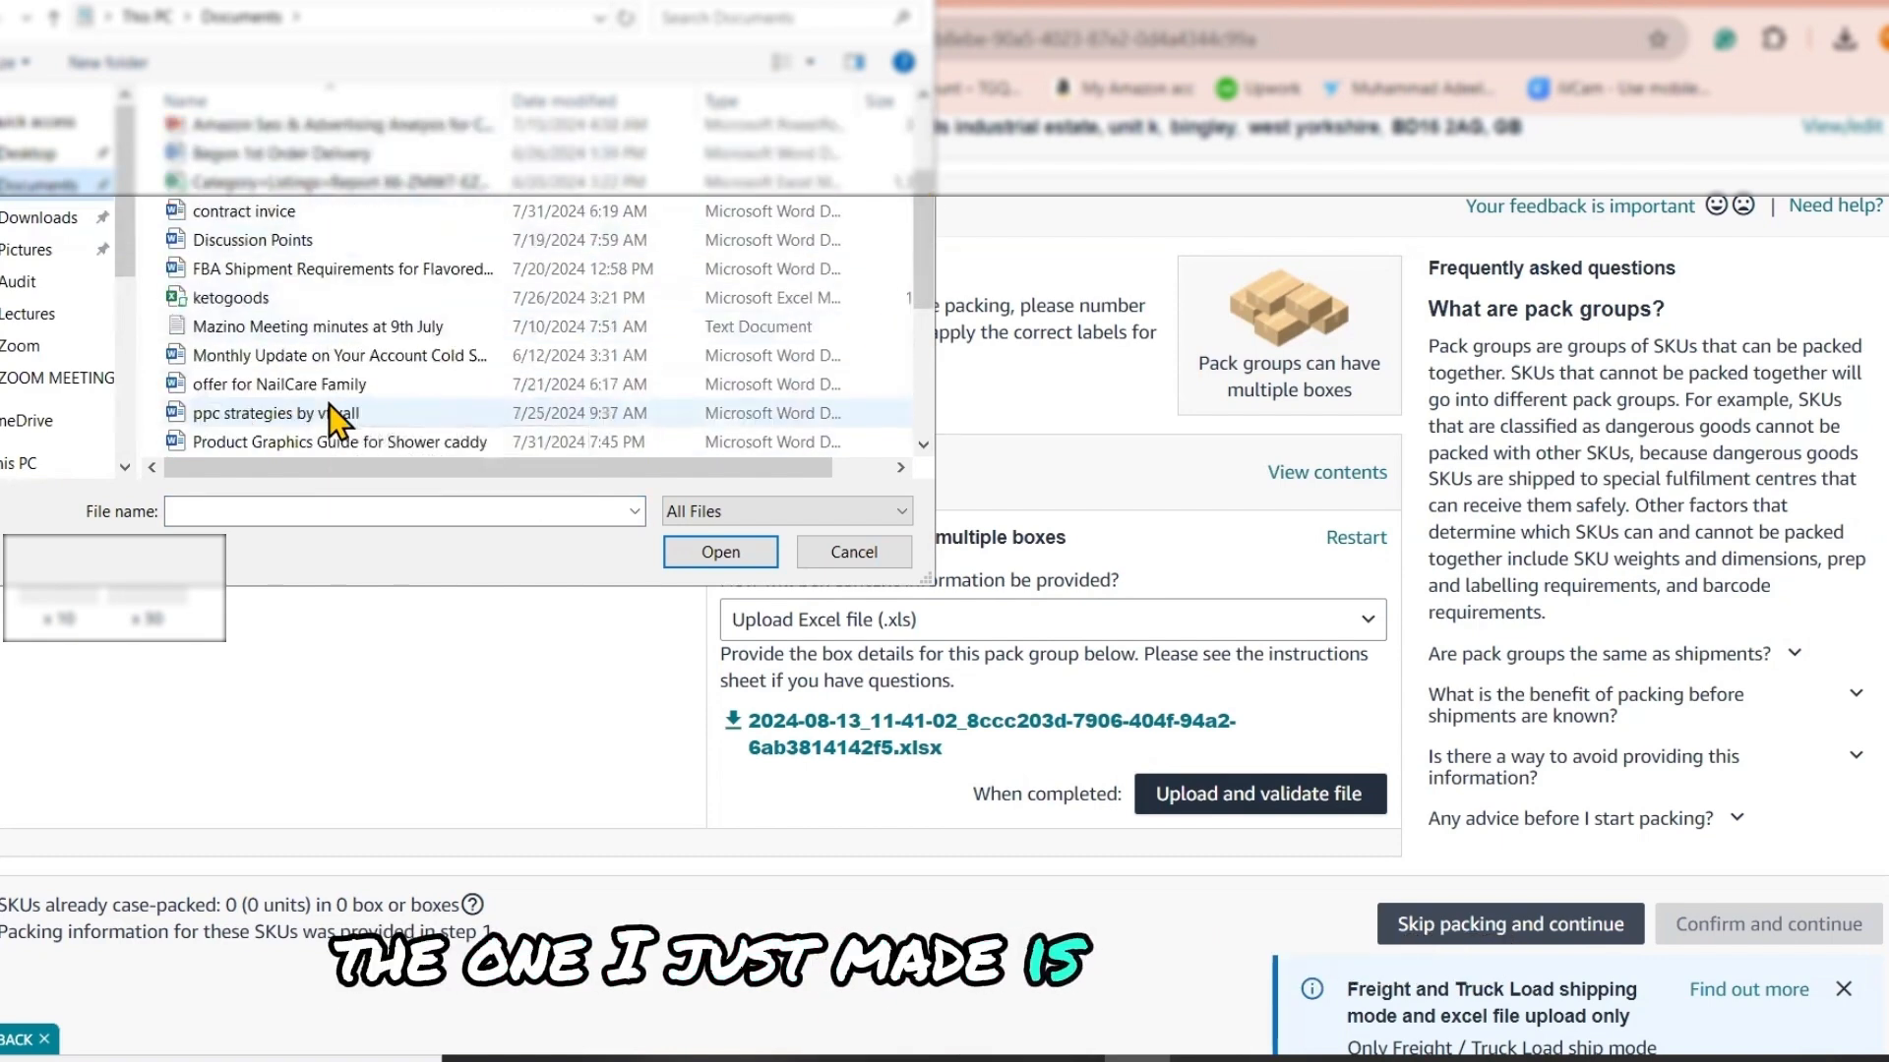
{"action": "scroll", "coordinate": [290, 399], "scroll_direction": "down", "scroll_amount": 3}
{"action": "scroll", "coordinate": [290, 399], "scroll_direction": "down", "scroll_amount": 1}
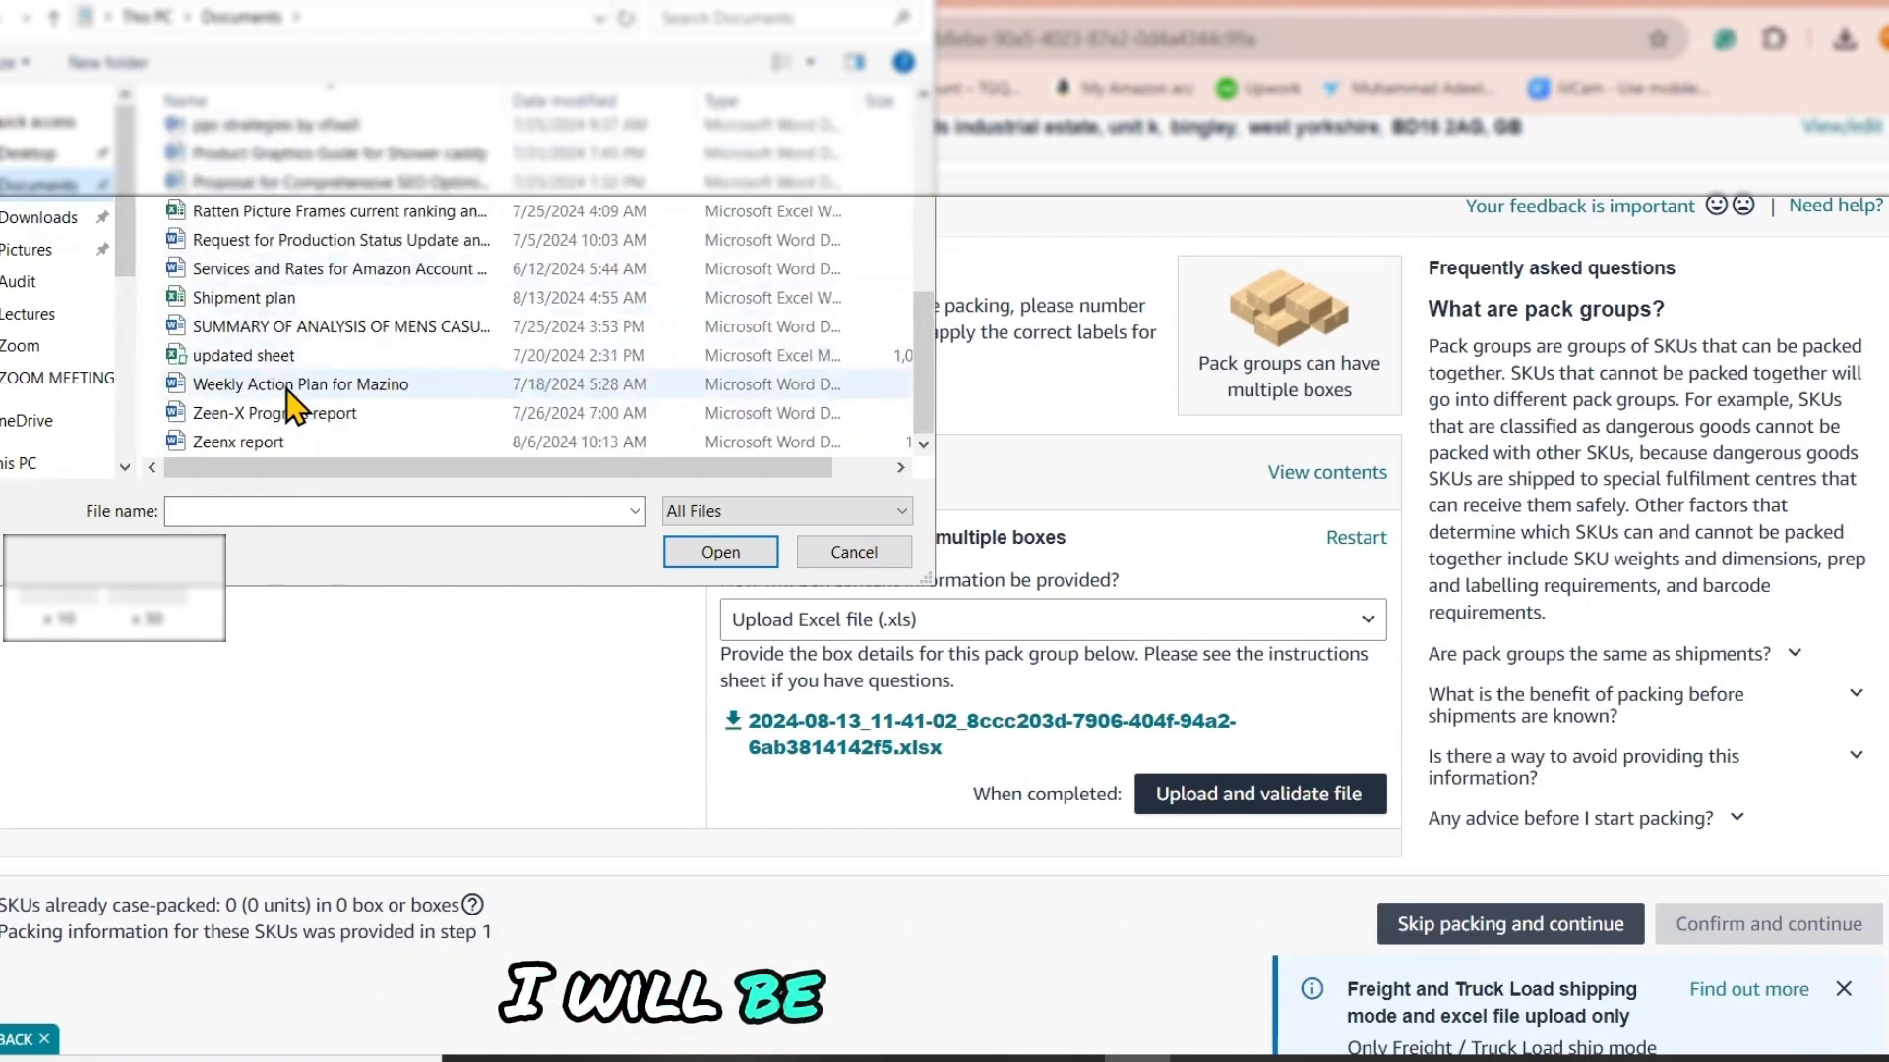
{"action": "left_click", "coordinate": [49, 122]}
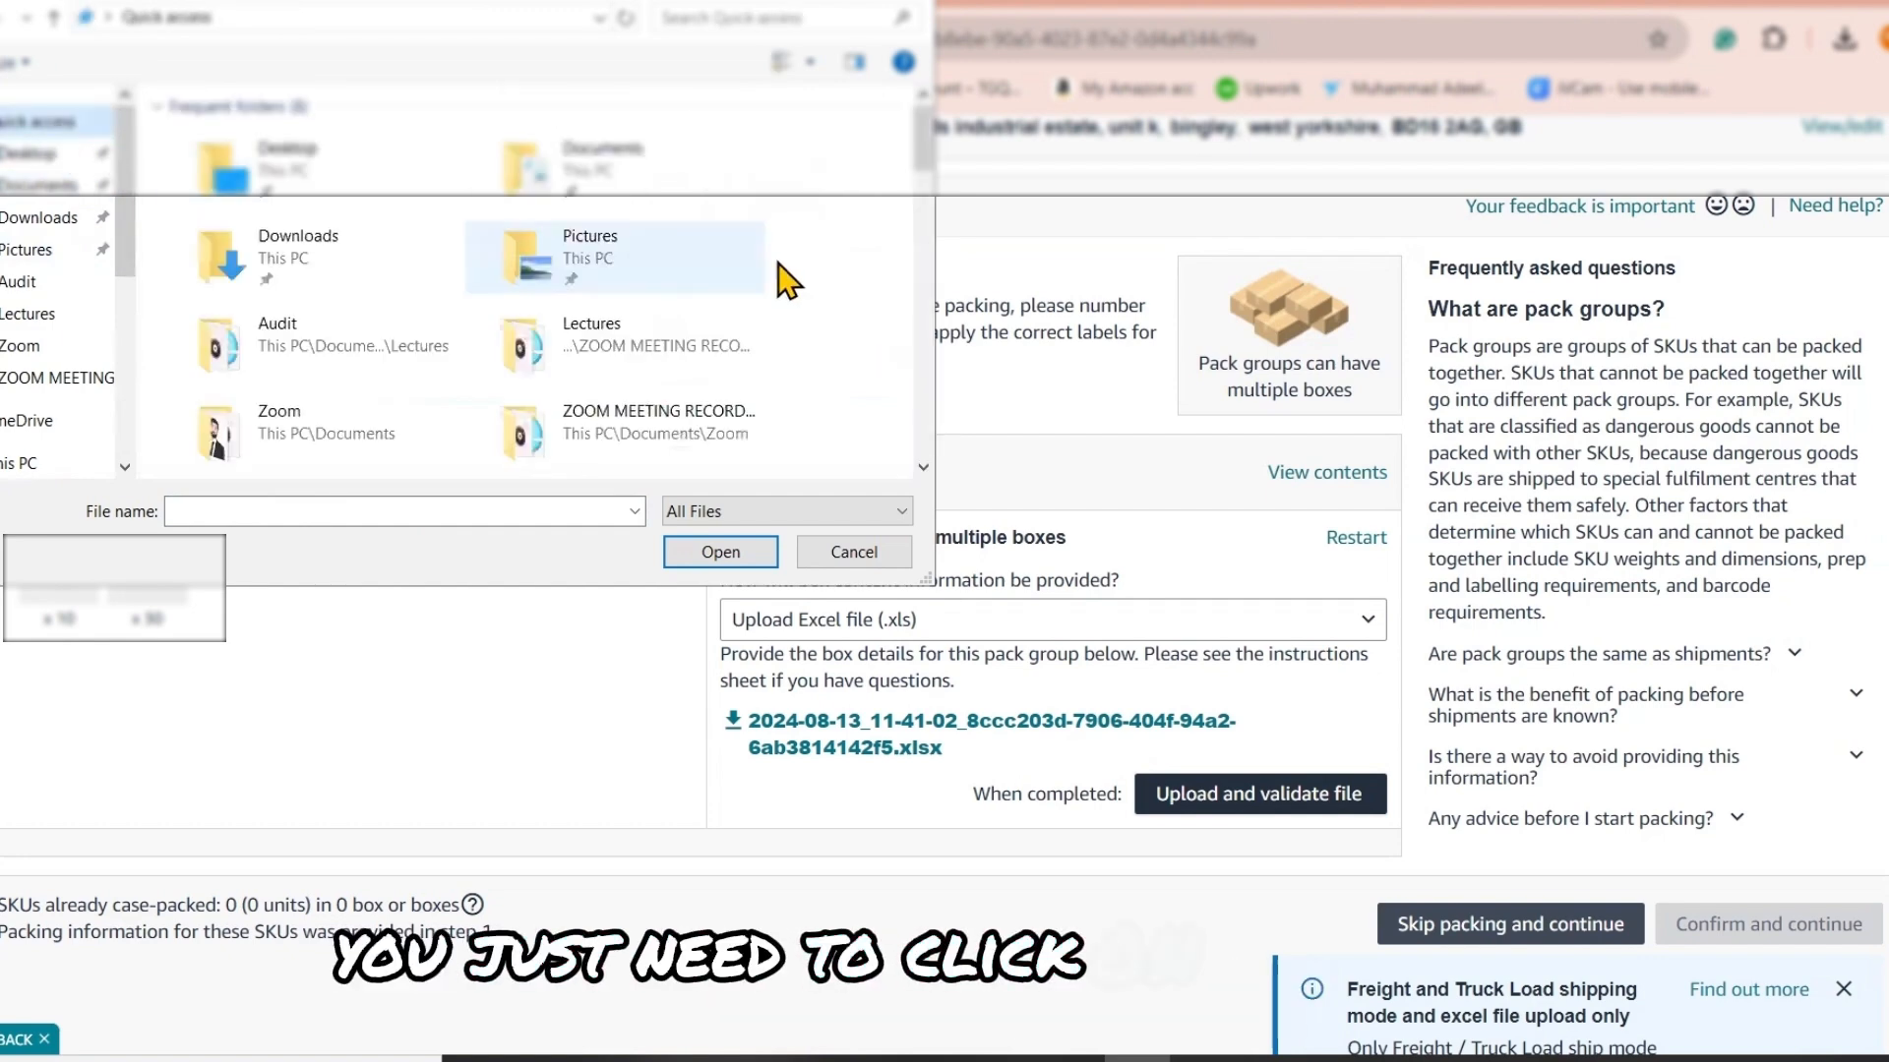
{"action": "scroll", "coordinate": [829, 265], "scroll_direction": "down", "scroll_amount": 2}
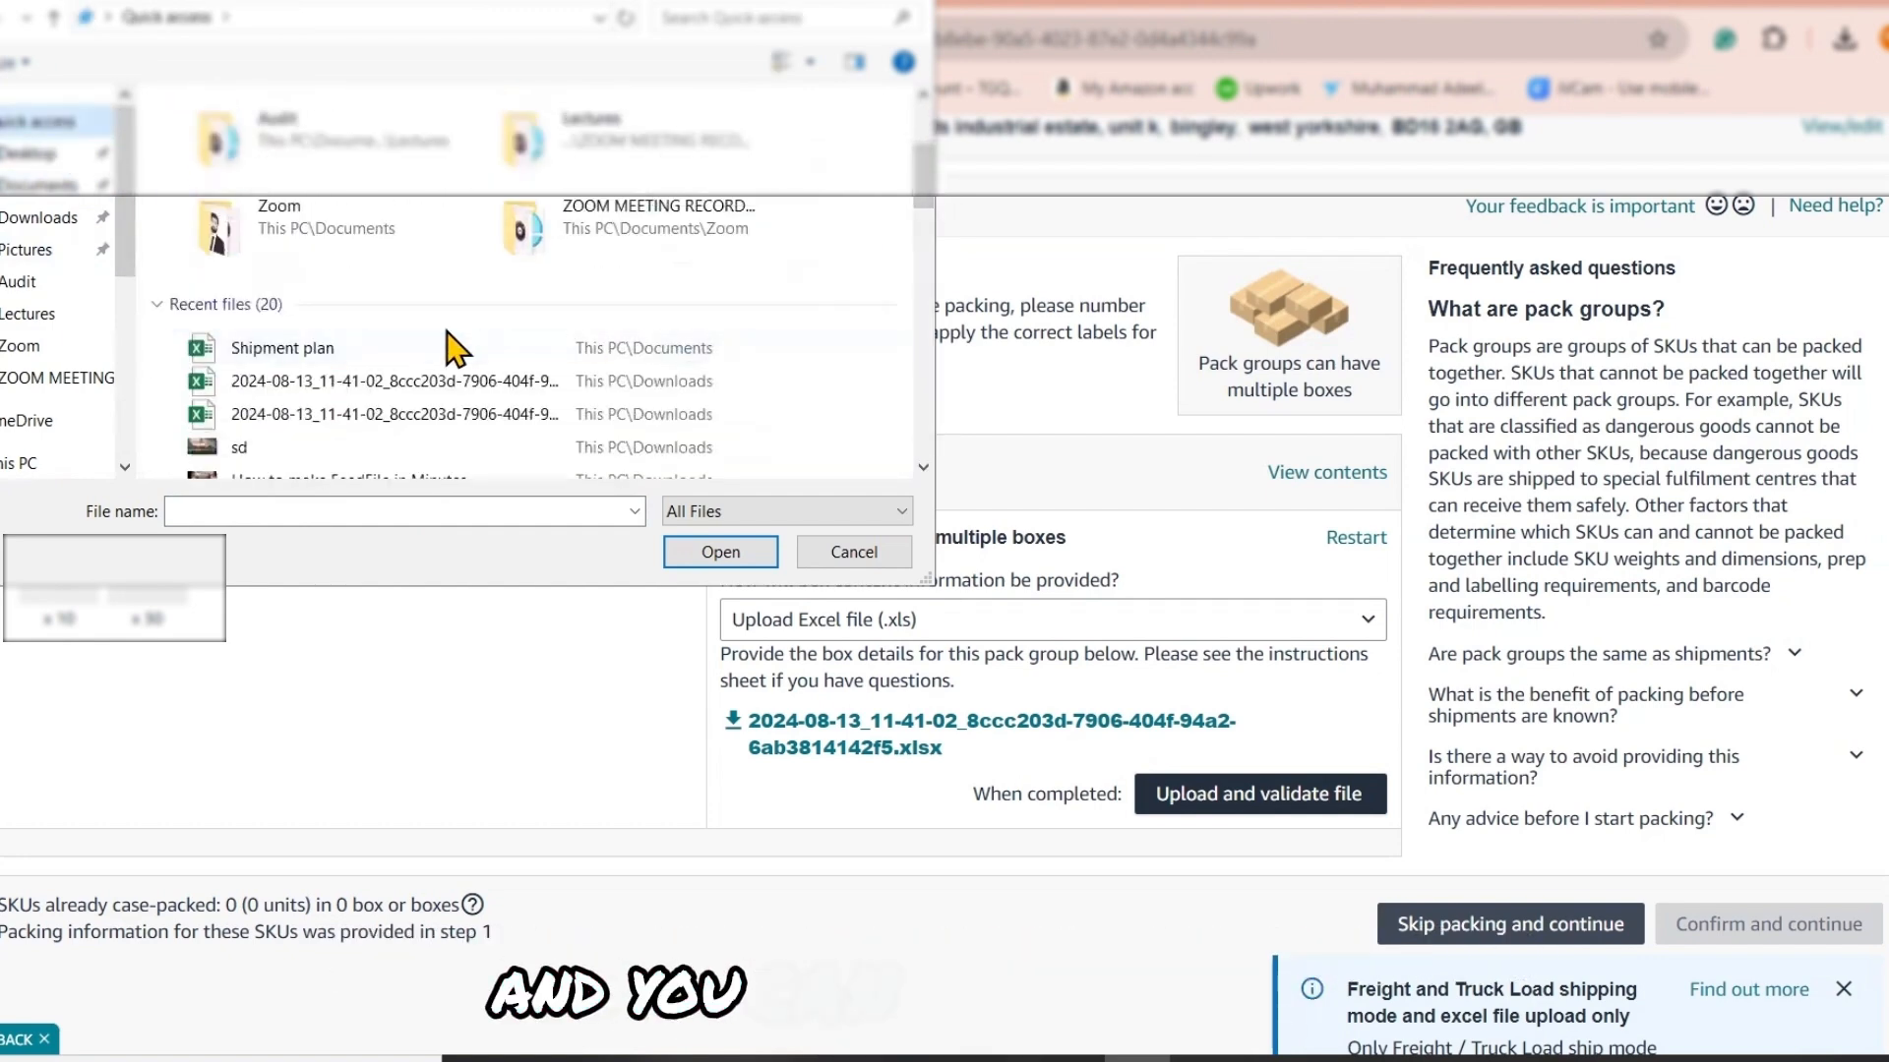
{"action": "left_click", "coordinate": [419, 347]}
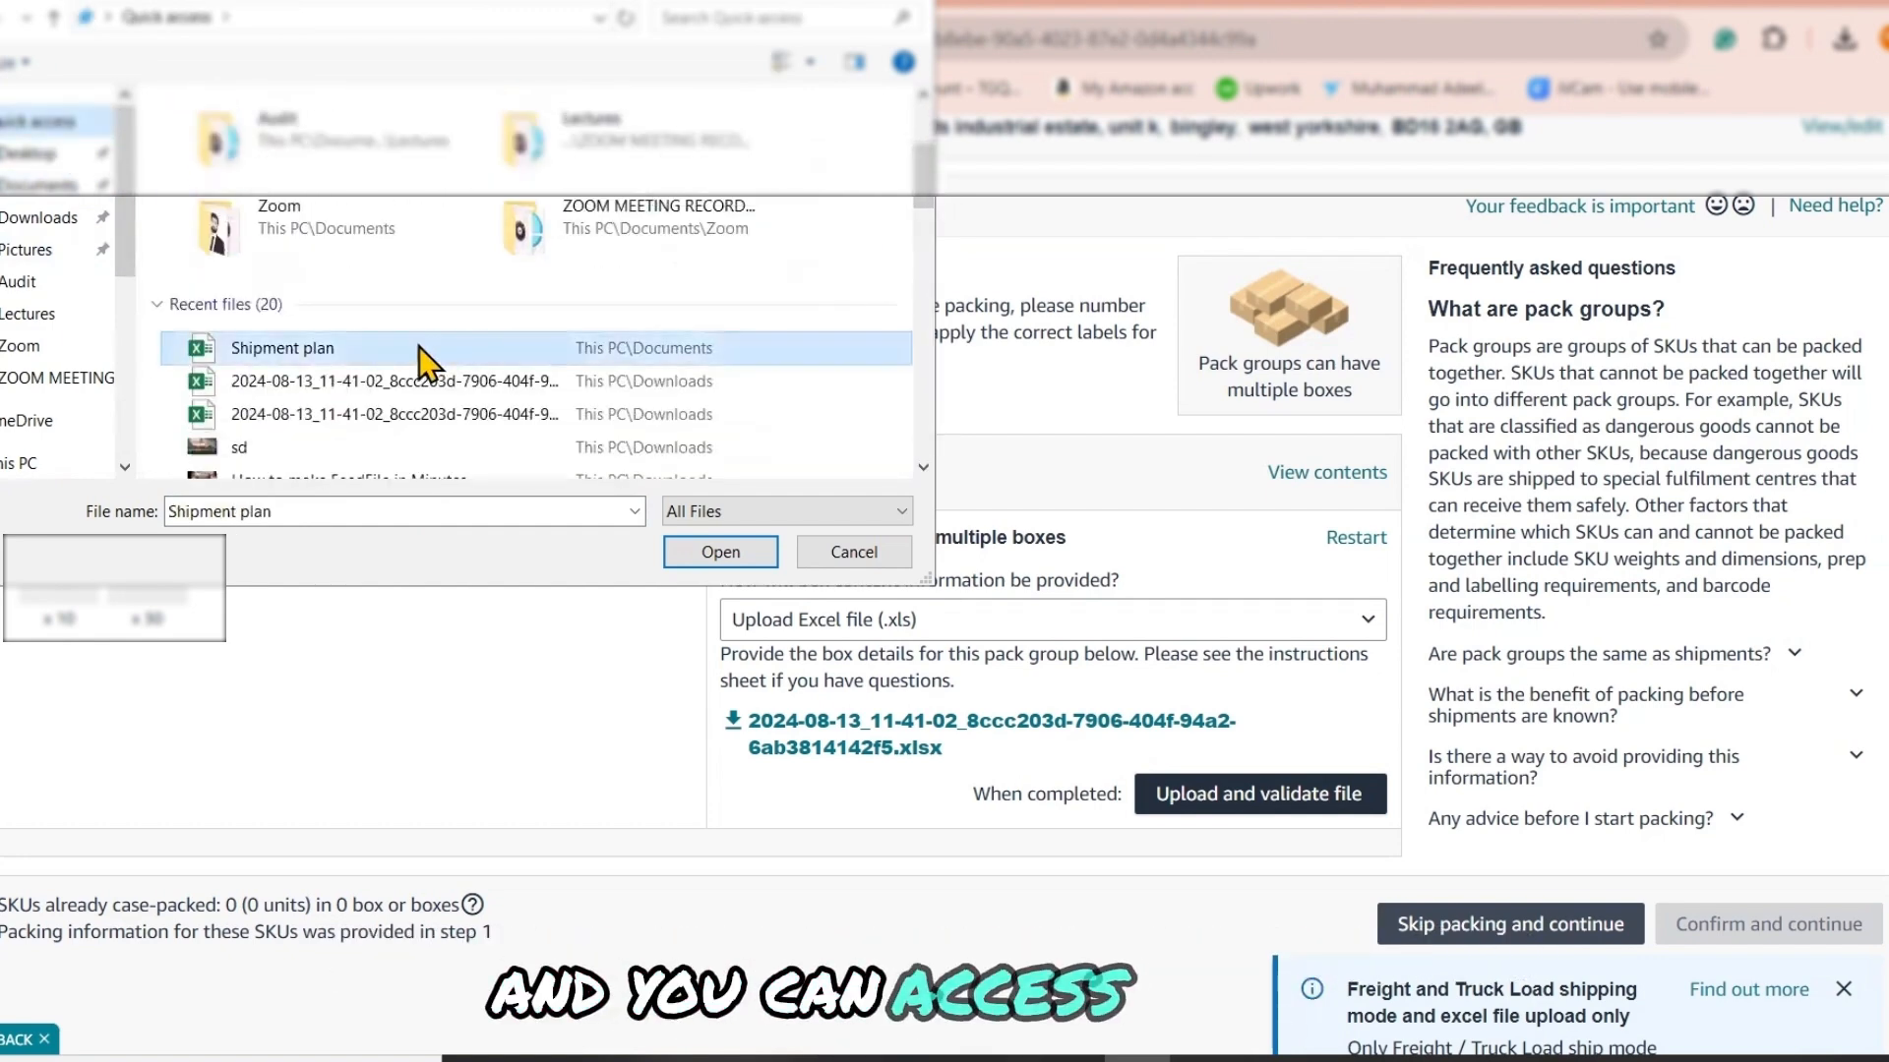
{"action": "left_click", "coordinate": [681, 557]}
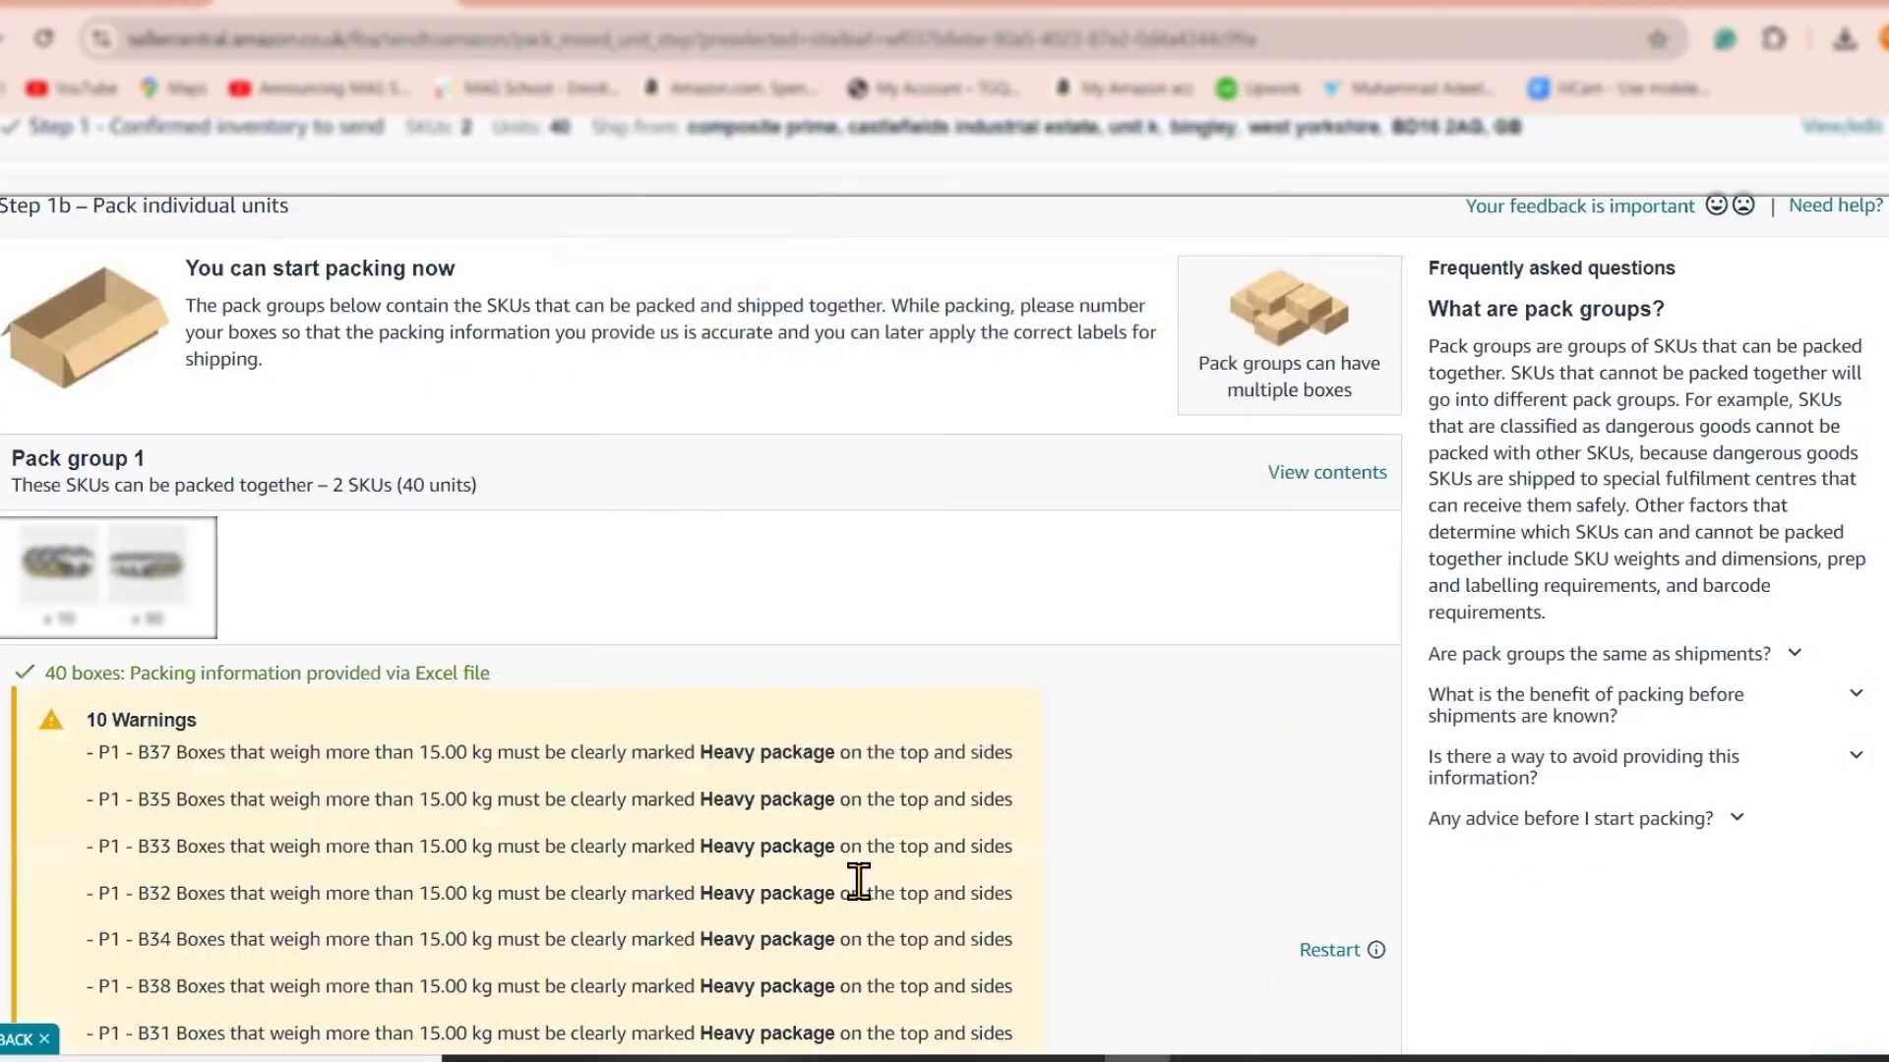
Step: Review the heavy package warnings for pack group 1, then confirm the packing information and continue to shipping
{"action": "scroll", "coordinate": [228, 760], "scroll_direction": "down", "scroll_amount": 2}
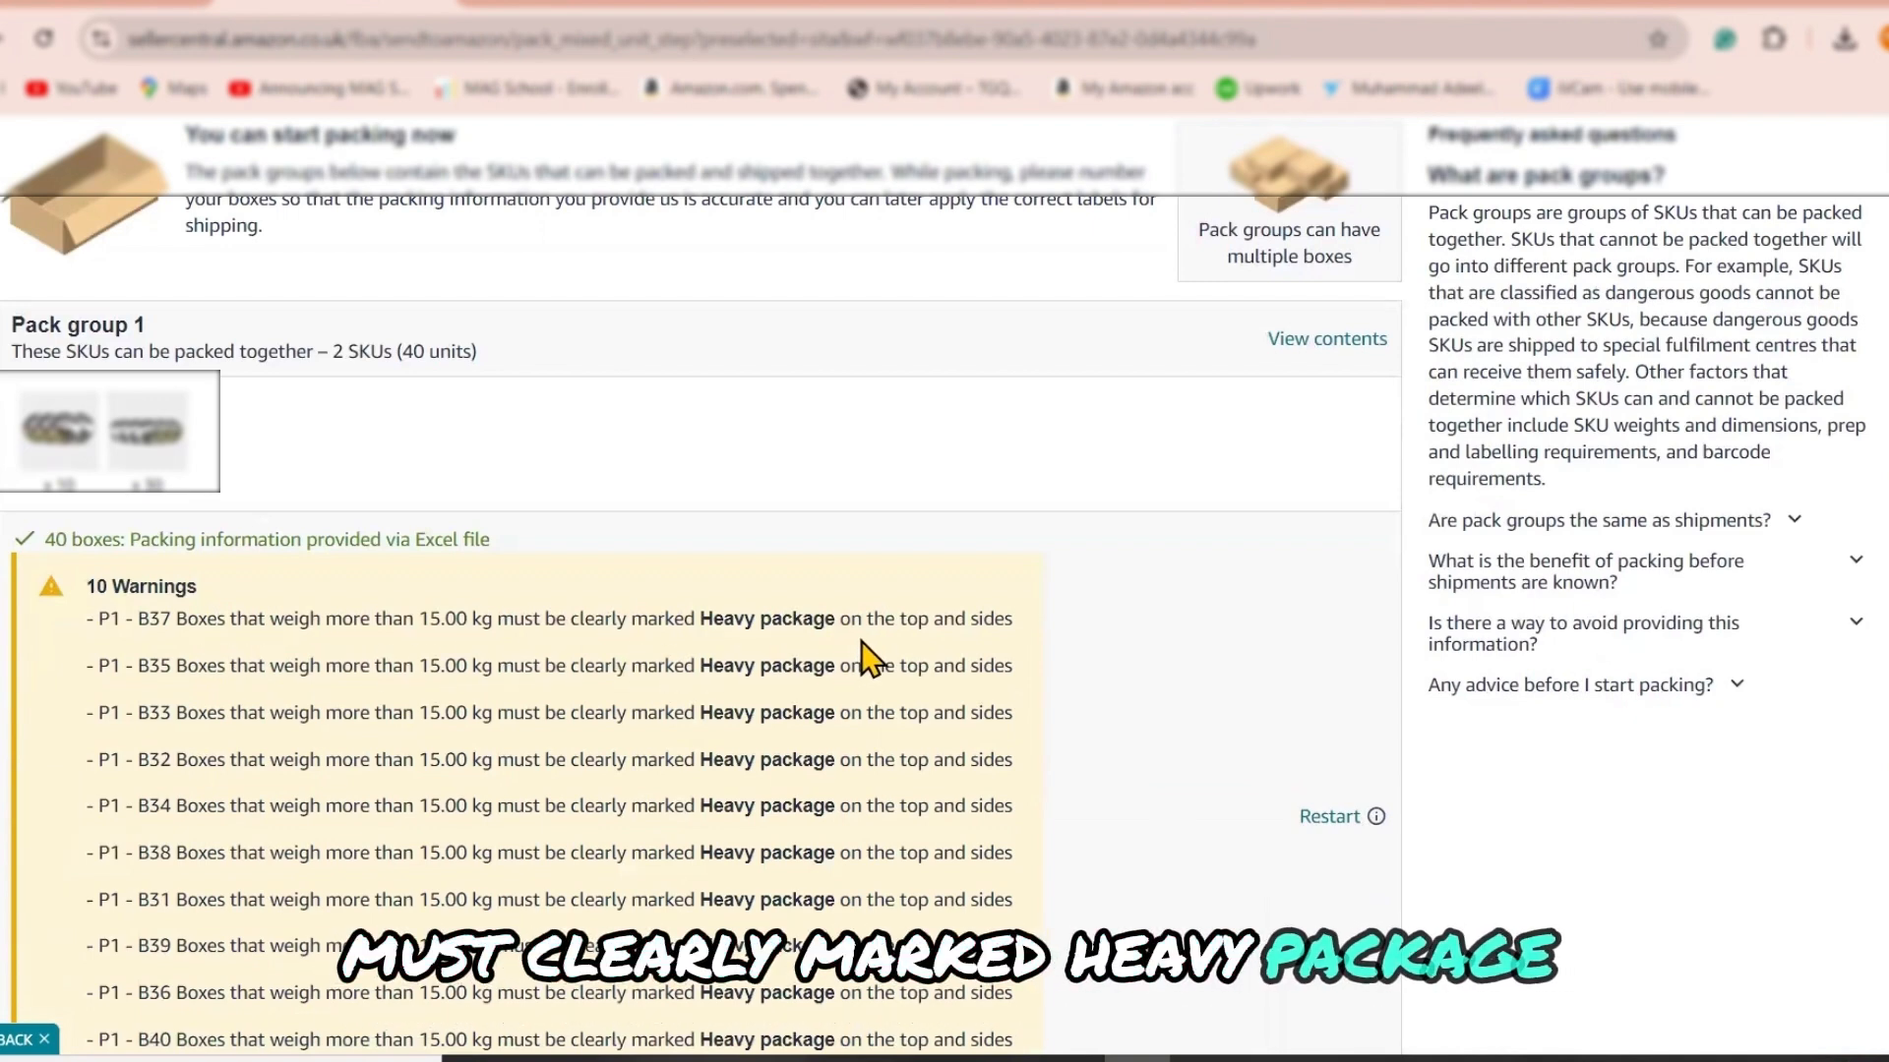
{"action": "scroll", "coordinate": [650, 708], "scroll_direction": "down", "scroll_amount": 4}
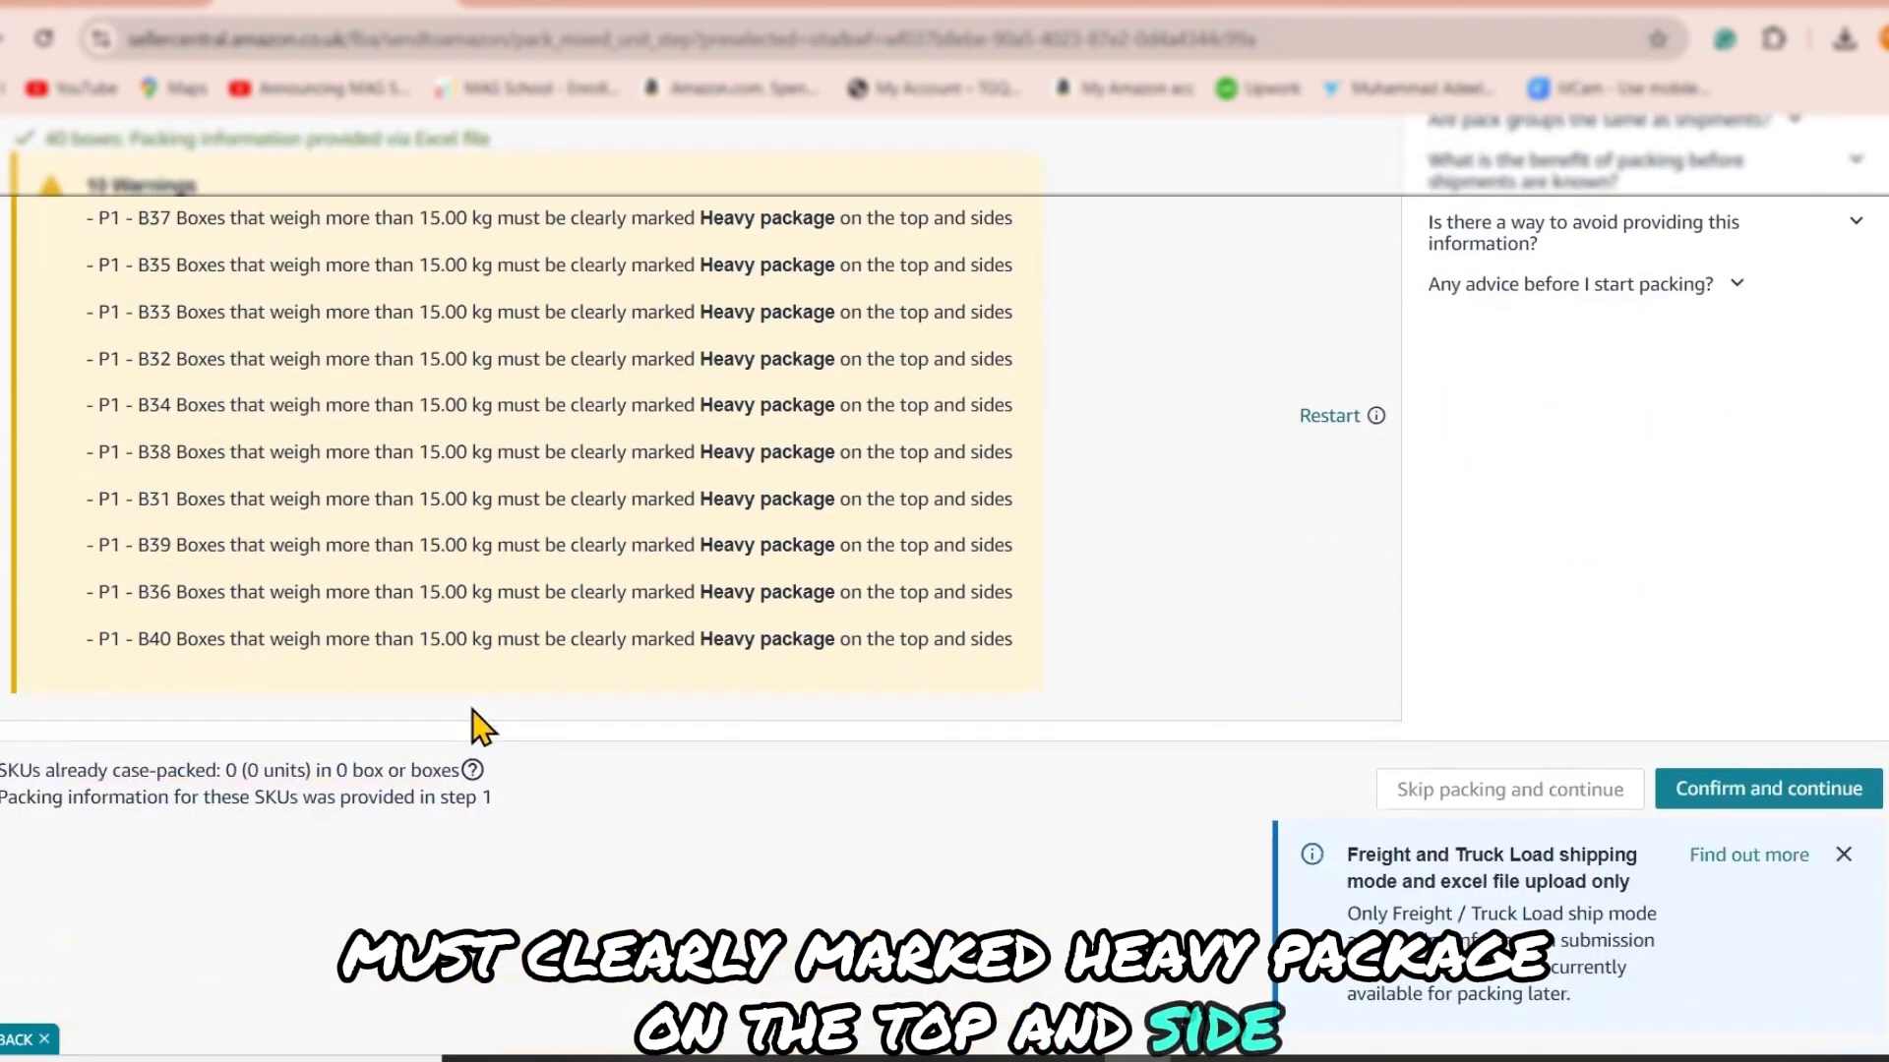
{"action": "scroll", "coordinate": [675, 633], "scroll_direction": "down", "scroll_amount": 2}
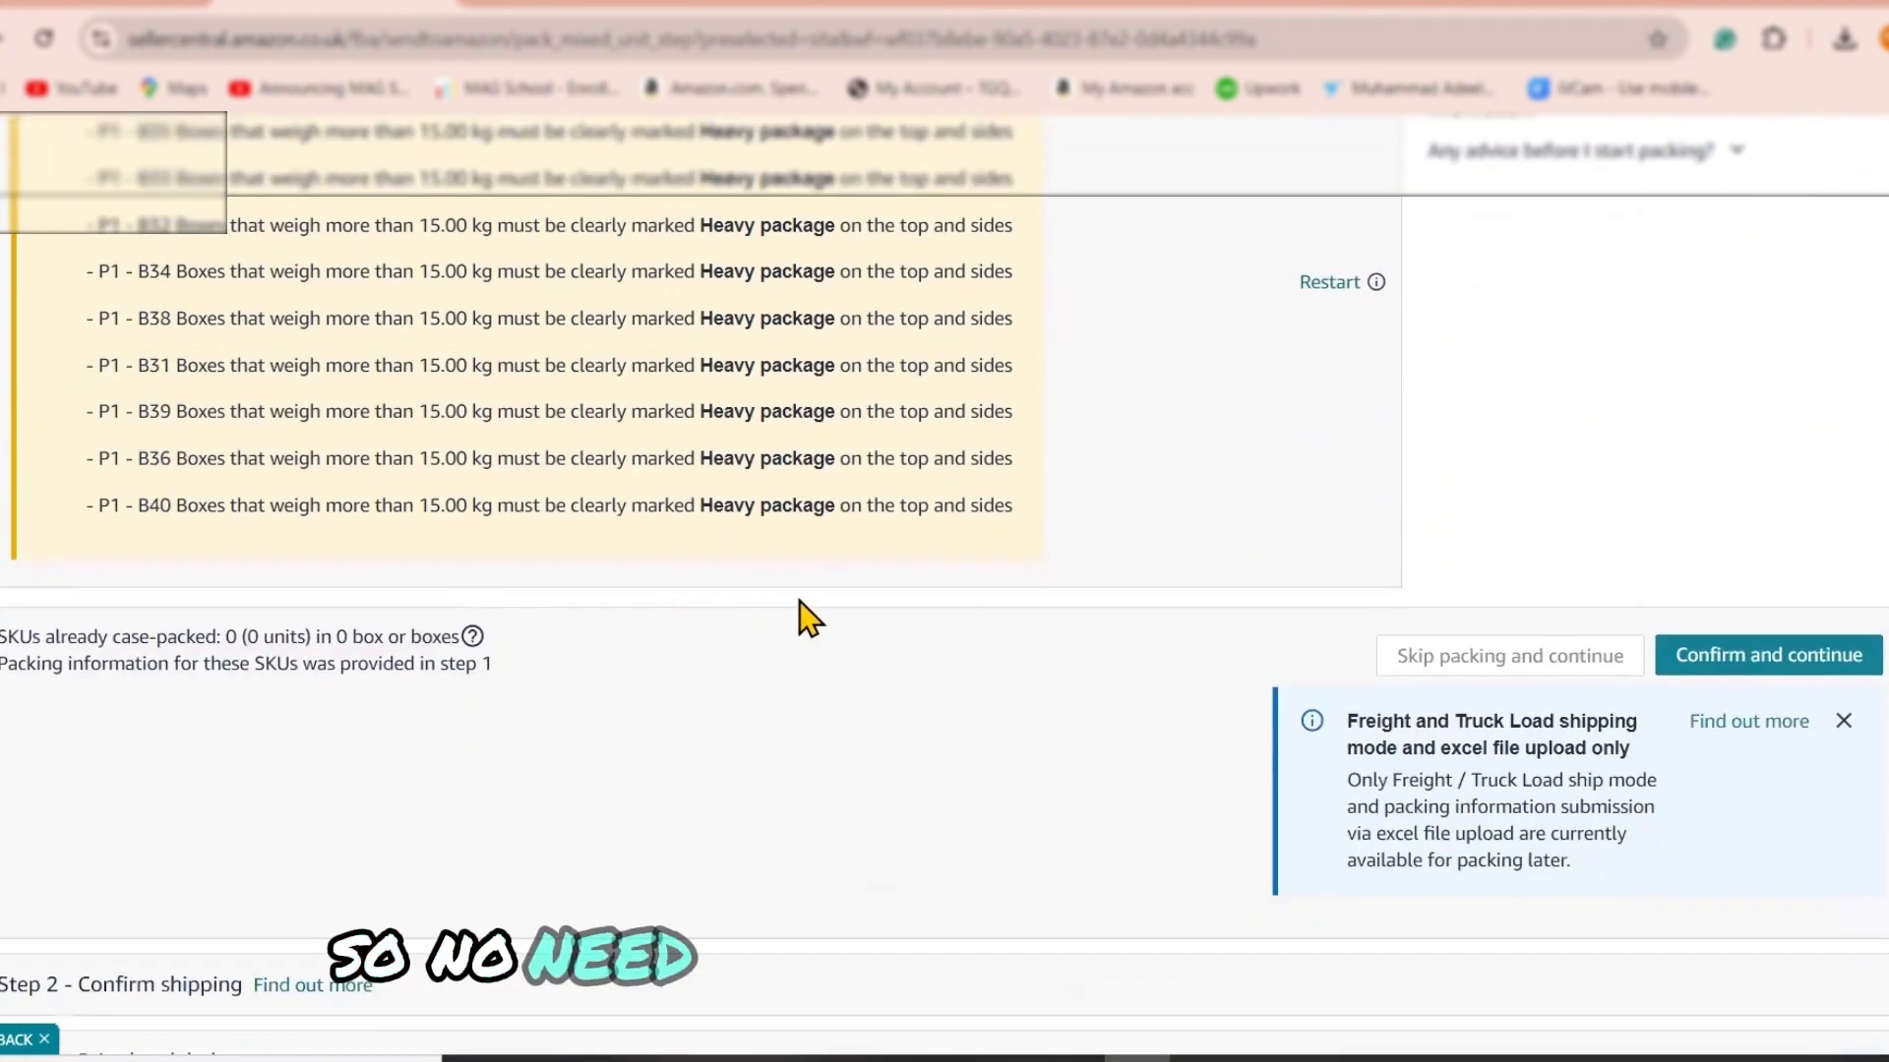
{"action": "scroll", "coordinate": [688, 570], "scroll_direction": "up", "scroll_amount": 5}
{"action": "scroll", "coordinate": [581, 746], "scroll_direction": "down", "scroll_amount": 3}
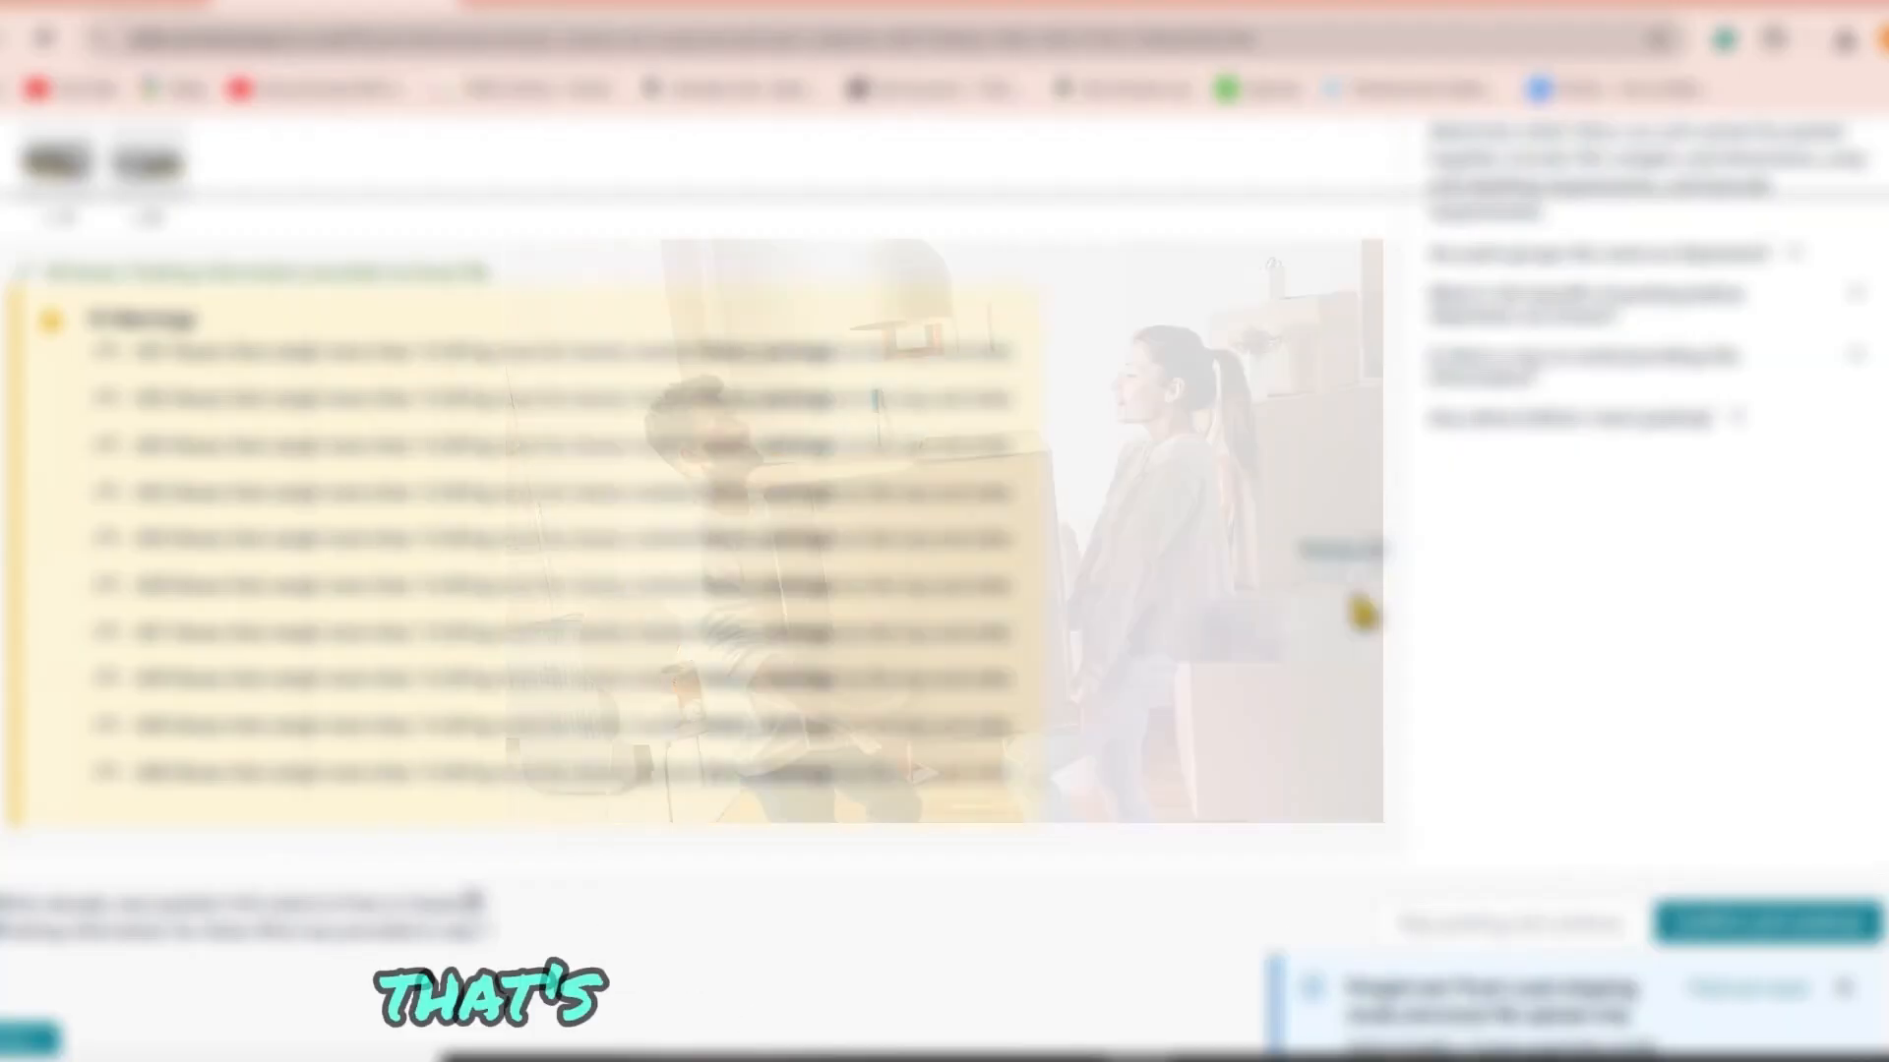
{"action": "scroll", "coordinate": [1358, 609], "scroll_direction": "down", "scroll_amount": 3}
{"action": "left_click", "coordinate": [1789, 677]}
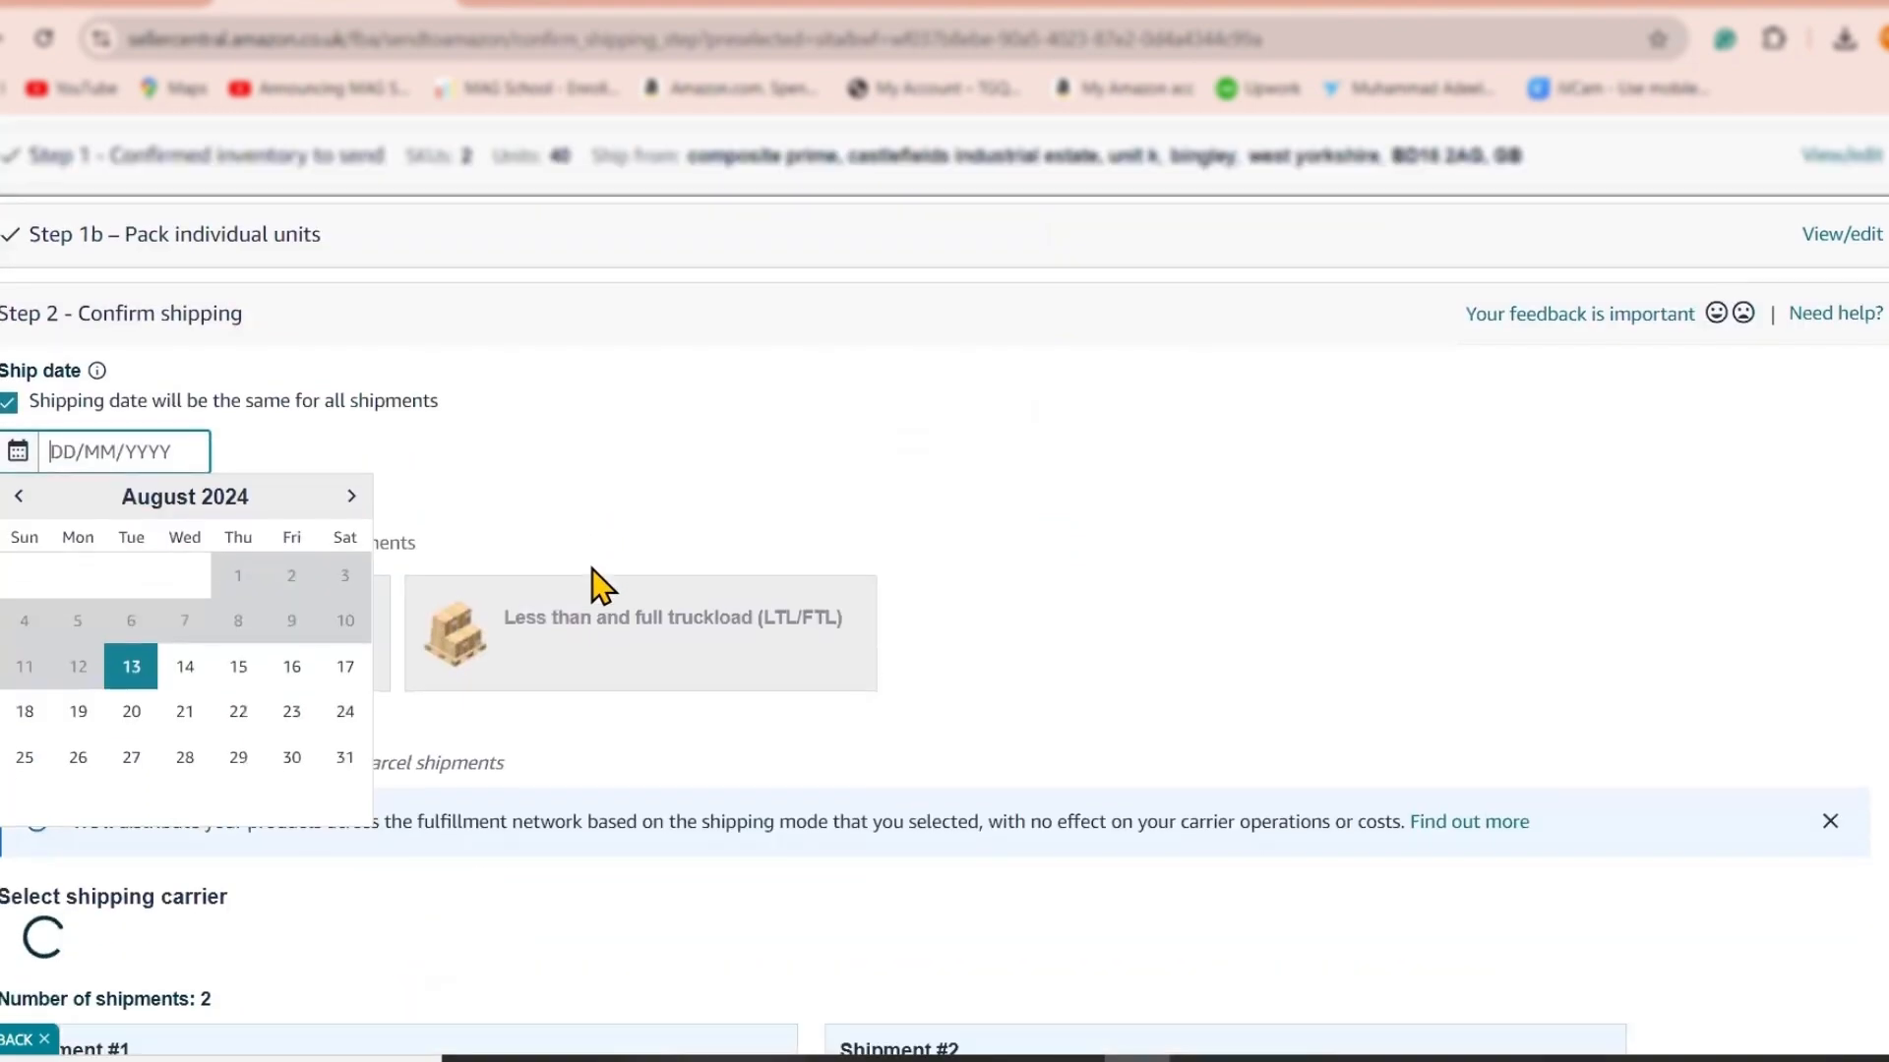
Step: Set the ship date to 14/08/2024 and choose small parcel delivery (SPD) as the shipping mode
{"action": "left_click", "coordinate": [181, 668]}
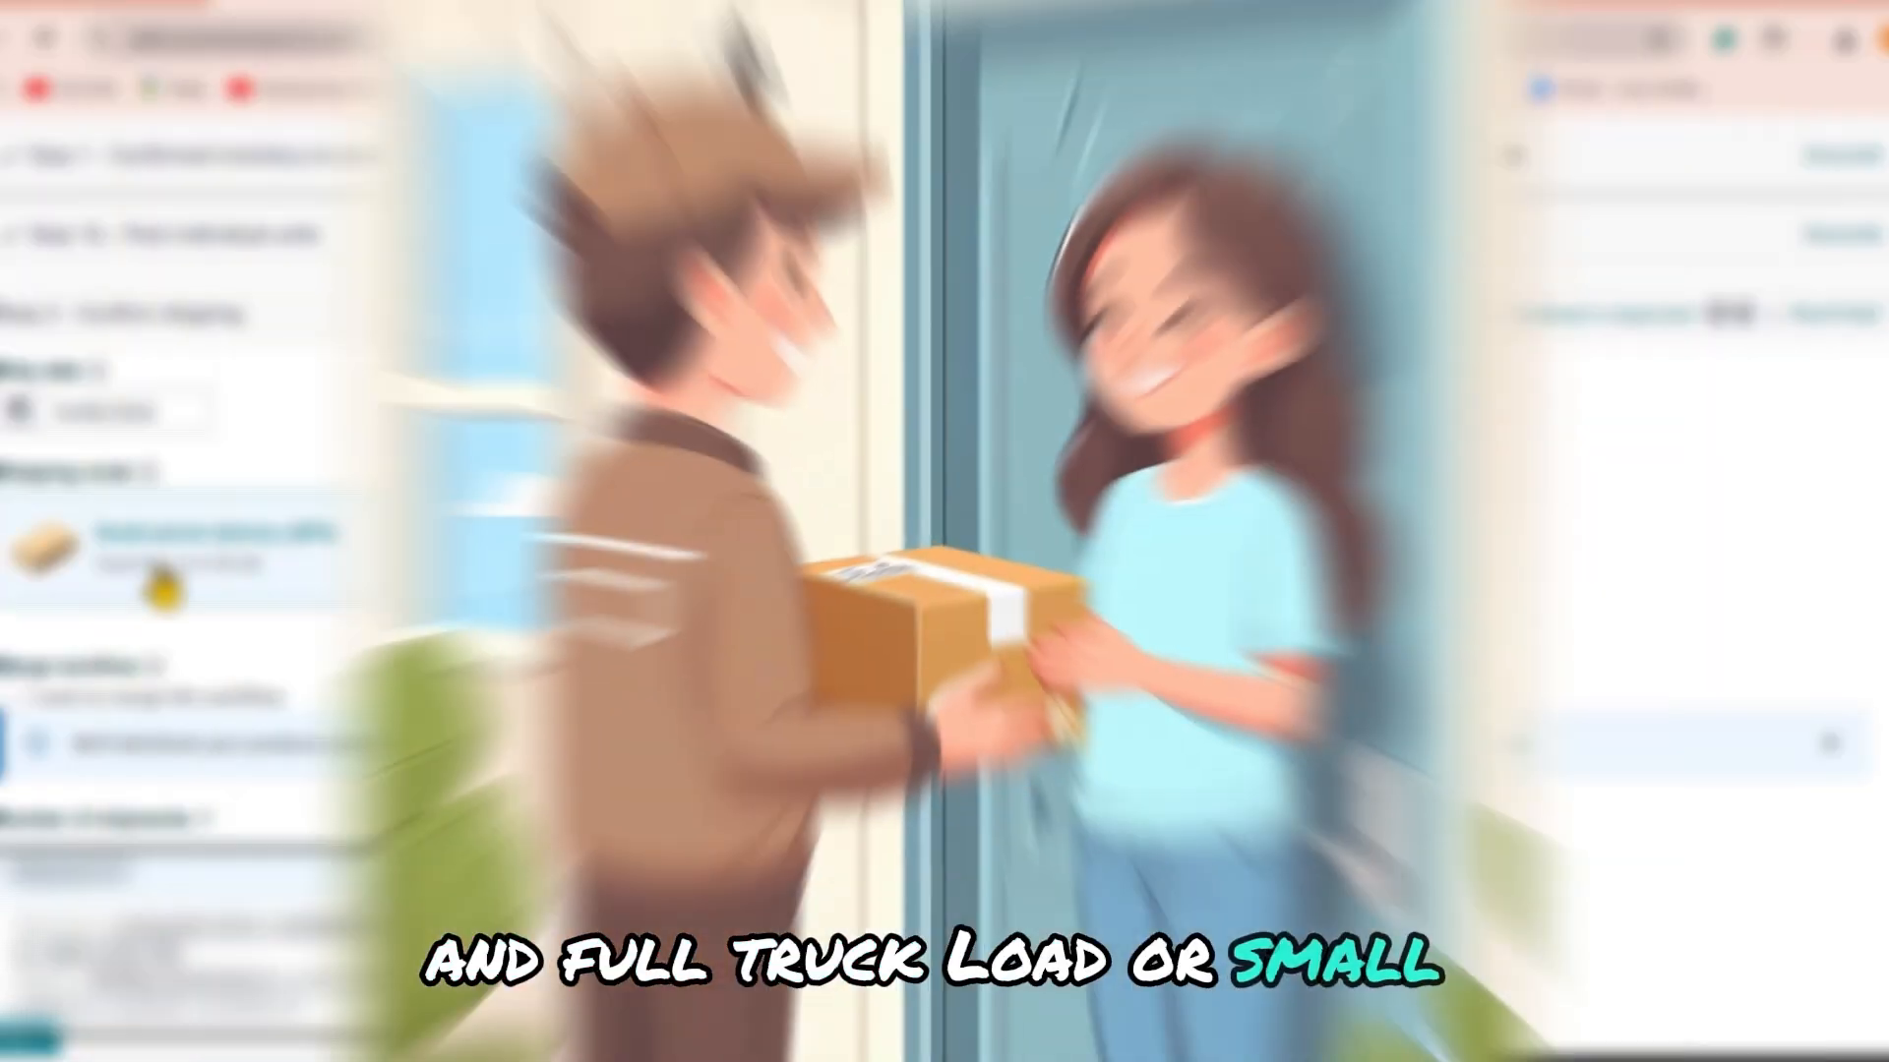
{"action": "left_click", "coordinate": [157, 573]}
{"action": "scroll", "coordinate": [714, 658], "scroll_direction": "down", "scroll_amount": 2}
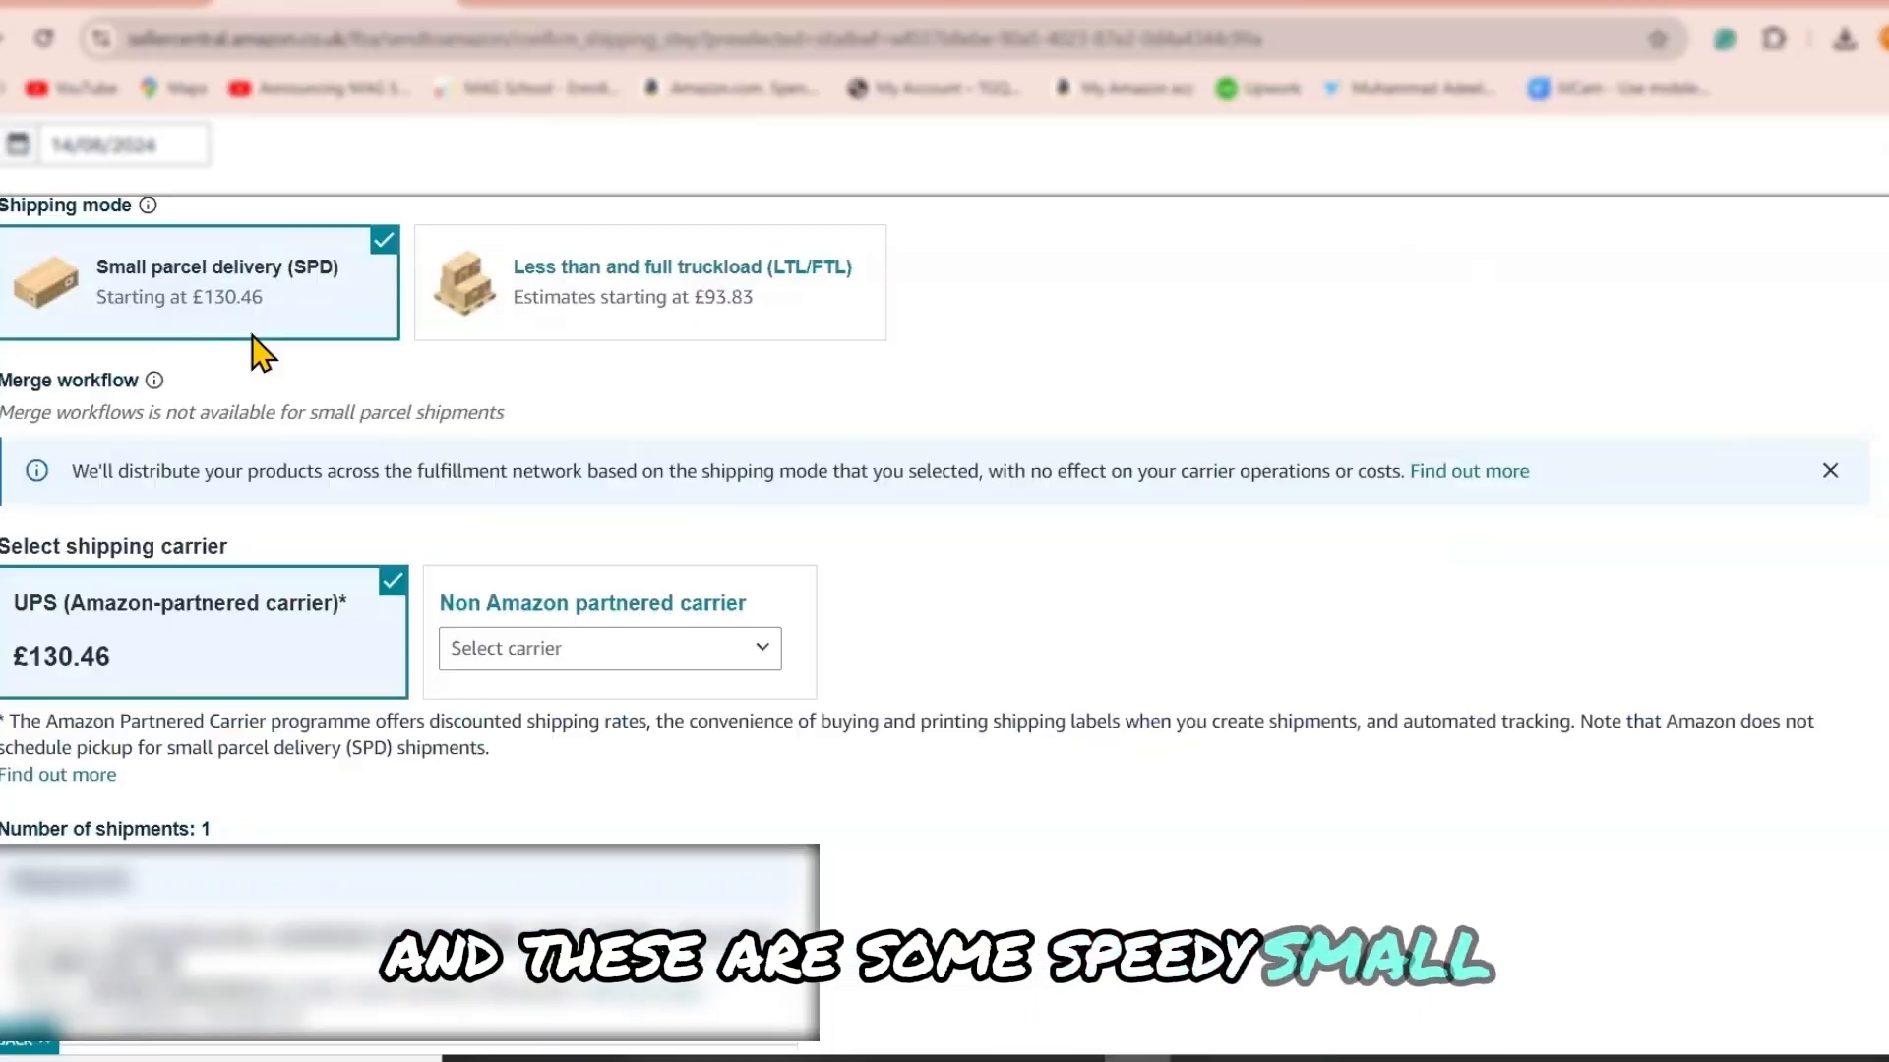
Step: Keep UPS as the Amazon-partnered carrier, agree to the carrier terms and accept the charges to confirm shipping
{"action": "scroll", "coordinate": [217, 641], "scroll_direction": "down", "scroll_amount": 3}
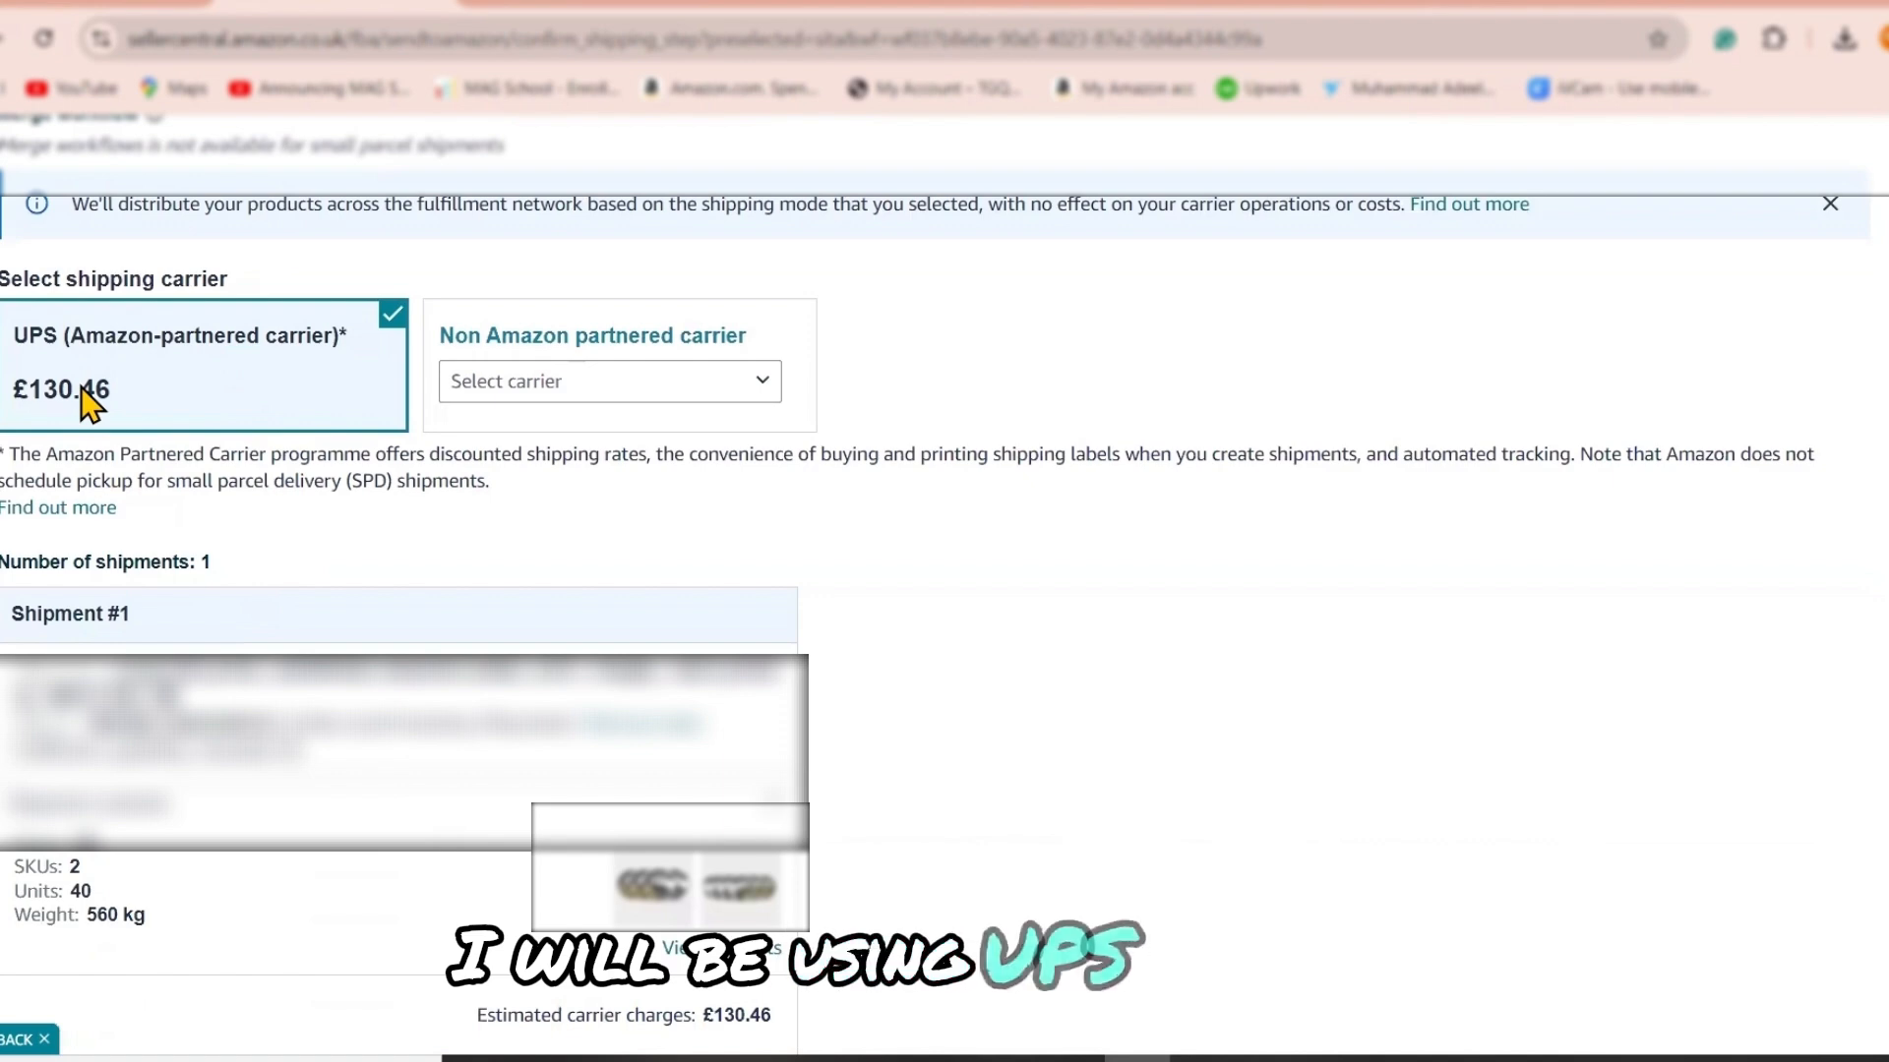
{"action": "scroll", "coordinate": [308, 396], "scroll_direction": "down", "scroll_amount": 2}
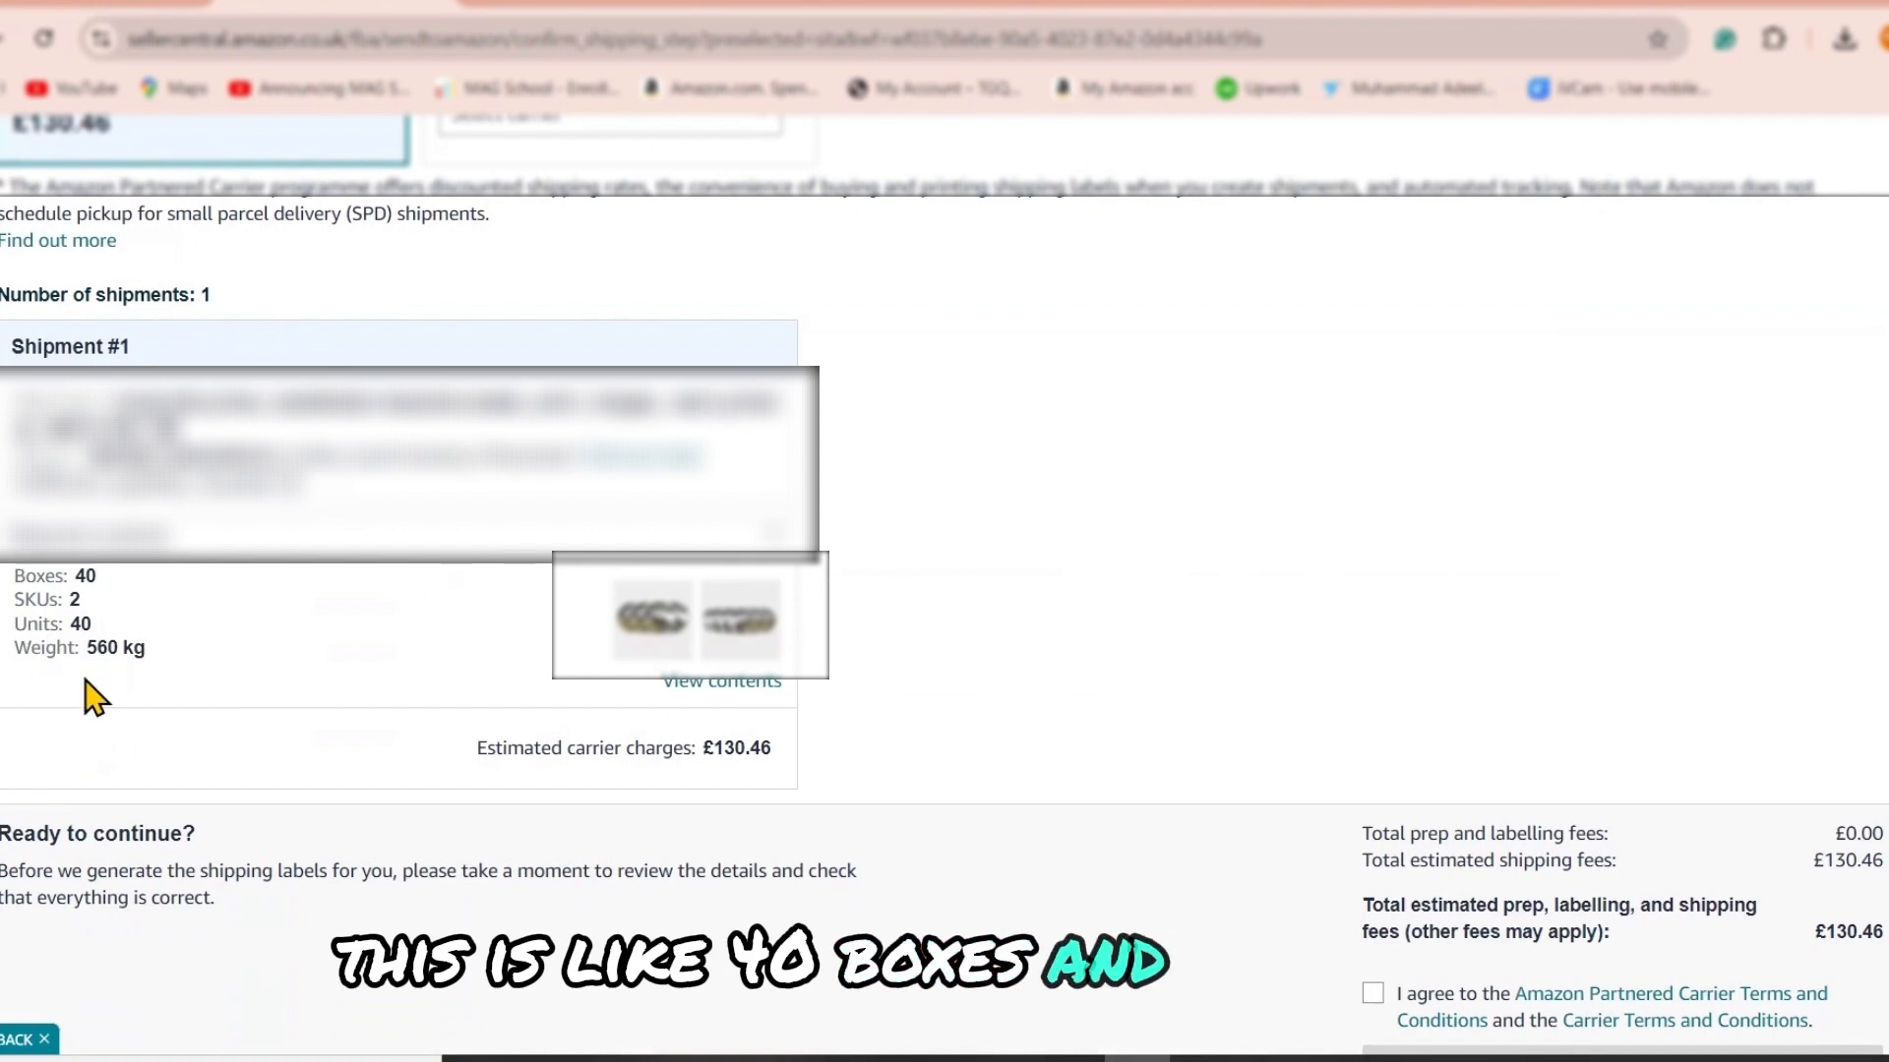
{"action": "scroll", "coordinate": [296, 654], "scroll_direction": "down", "scroll_amount": 2}
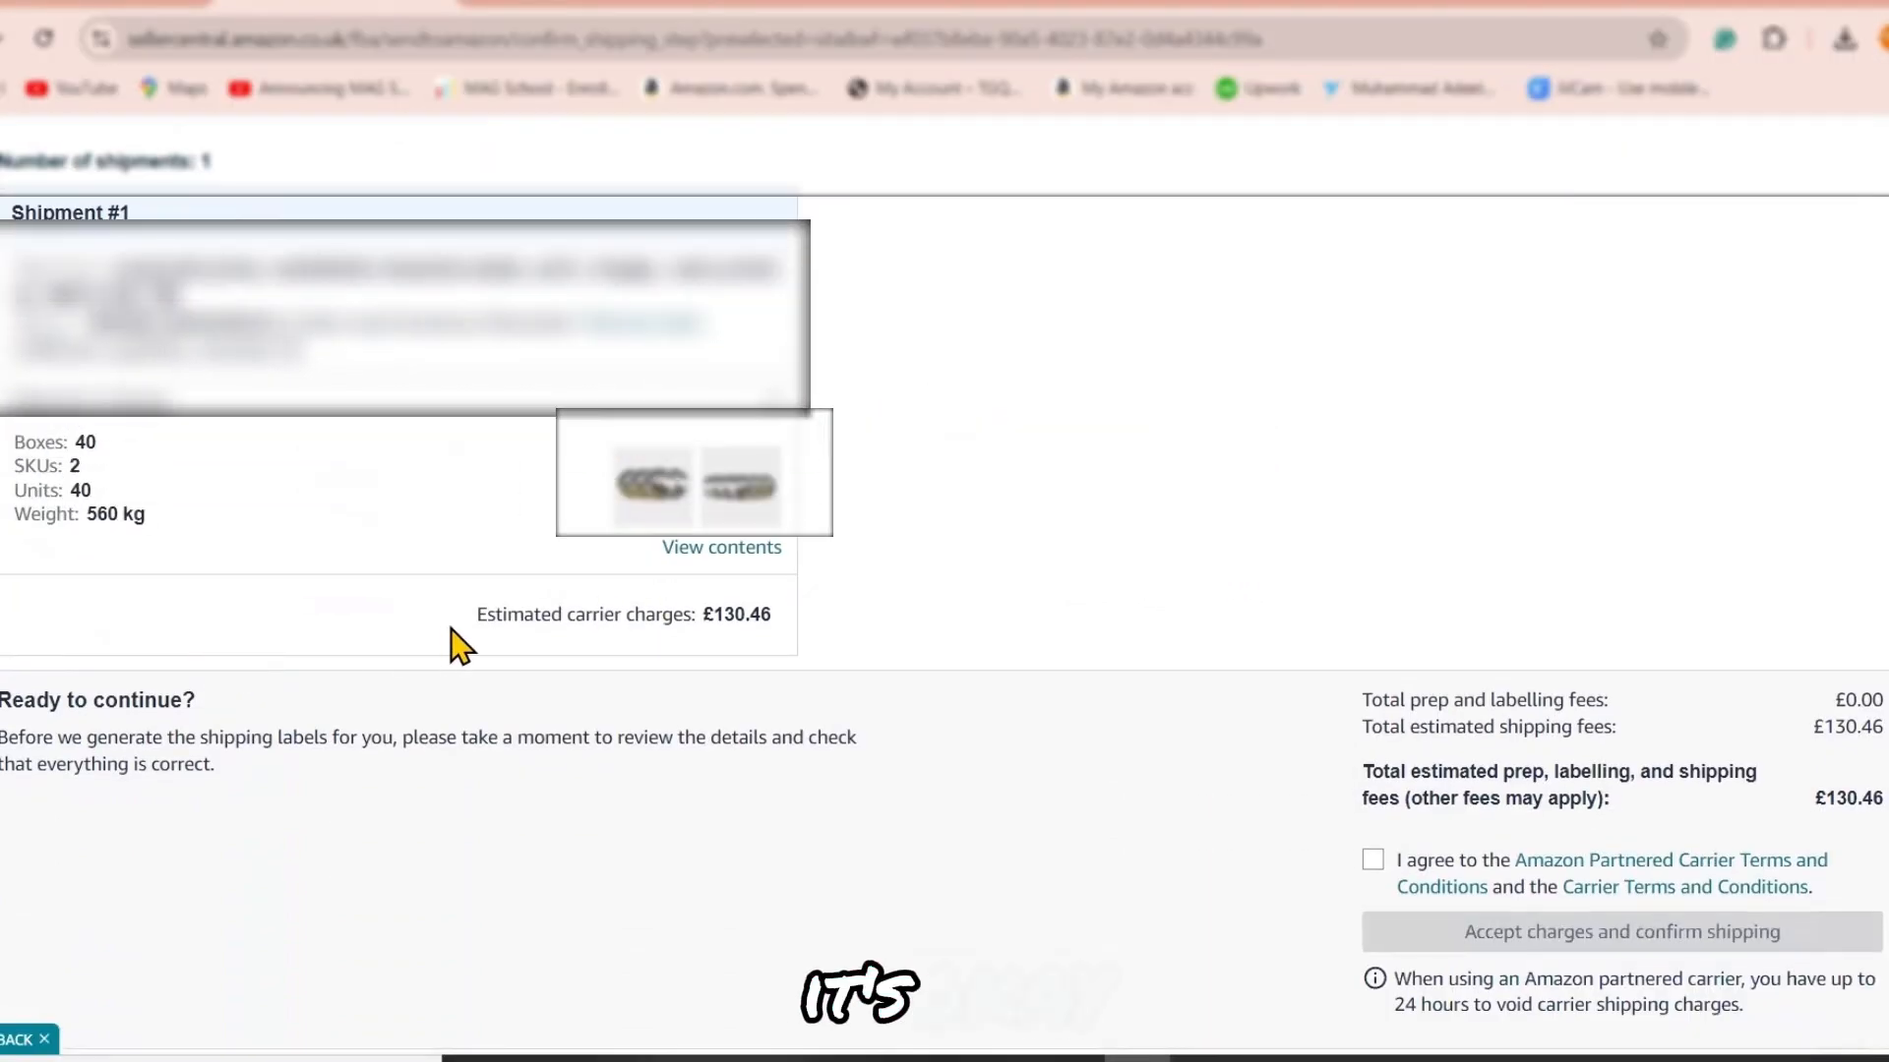
{"action": "scroll", "coordinate": [939, 654], "scroll_direction": "down", "scroll_amount": 4}
{"action": "left_click", "coordinate": [1372, 593]}
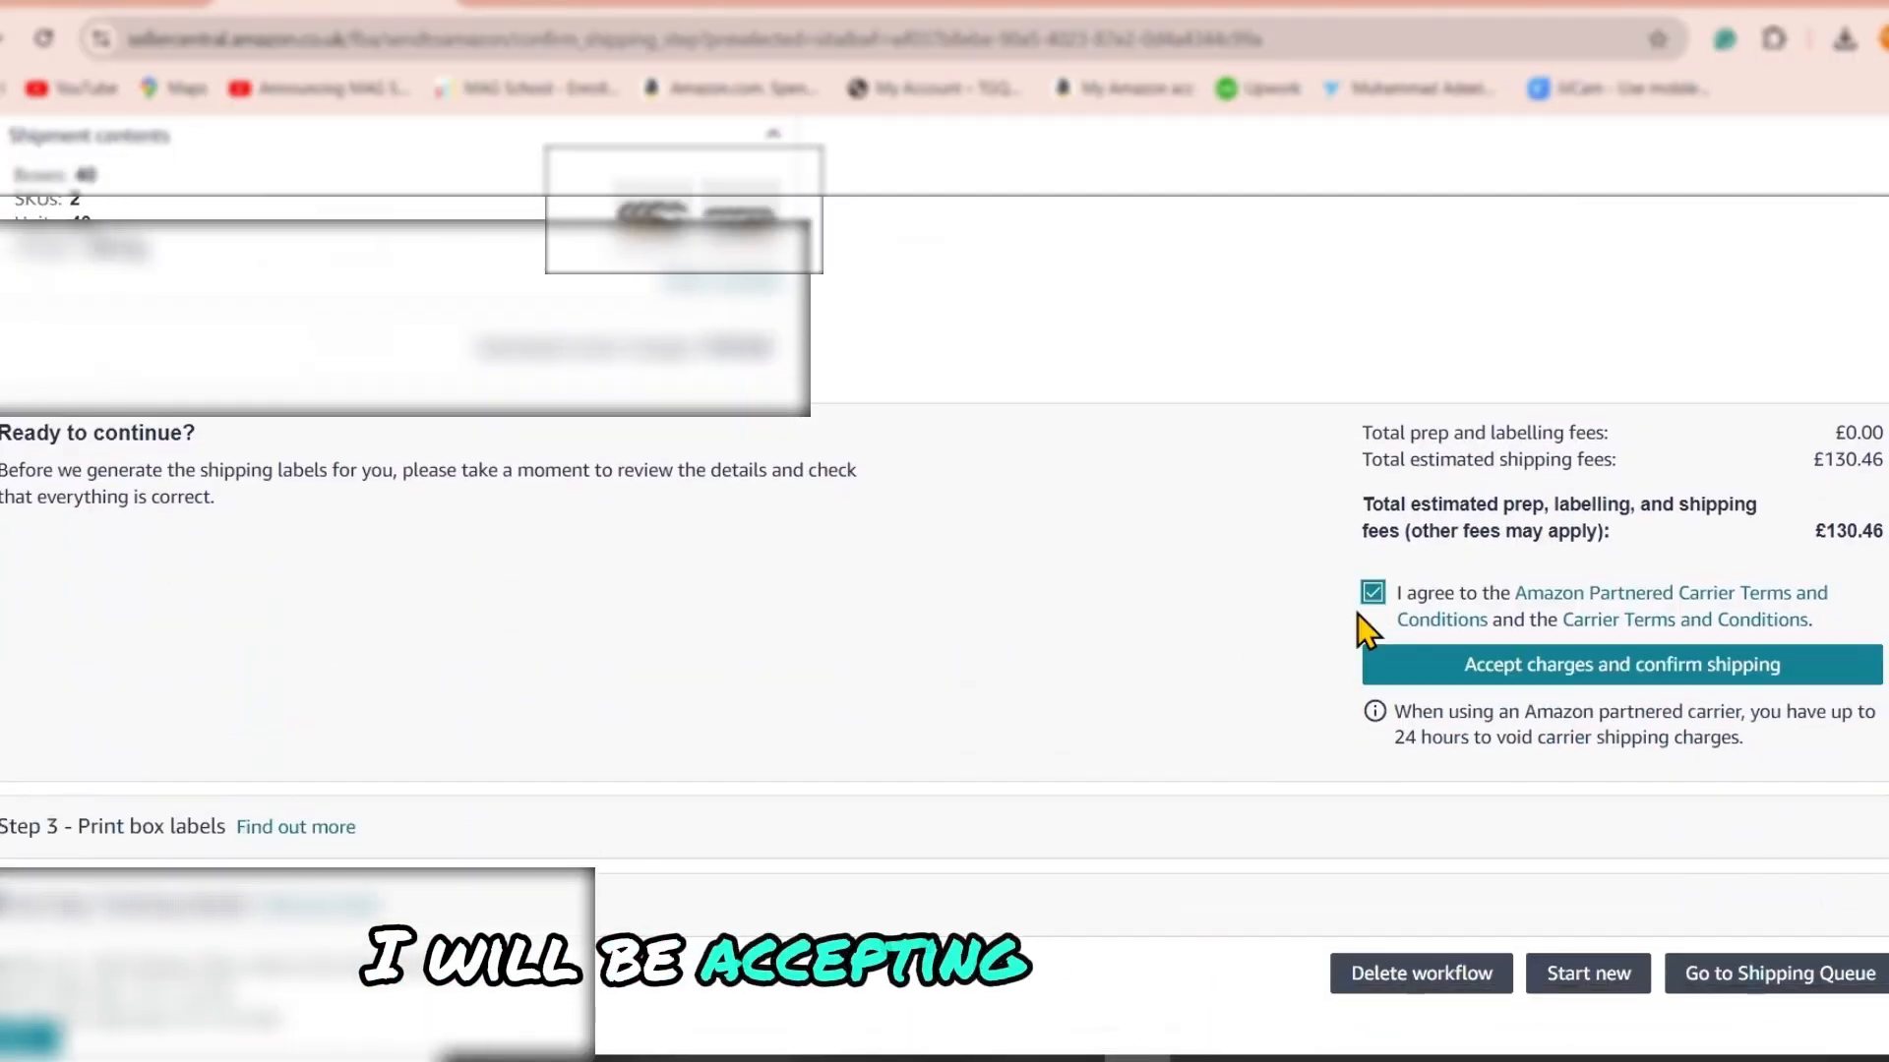
{"action": "left_click", "coordinate": [1399, 672]}
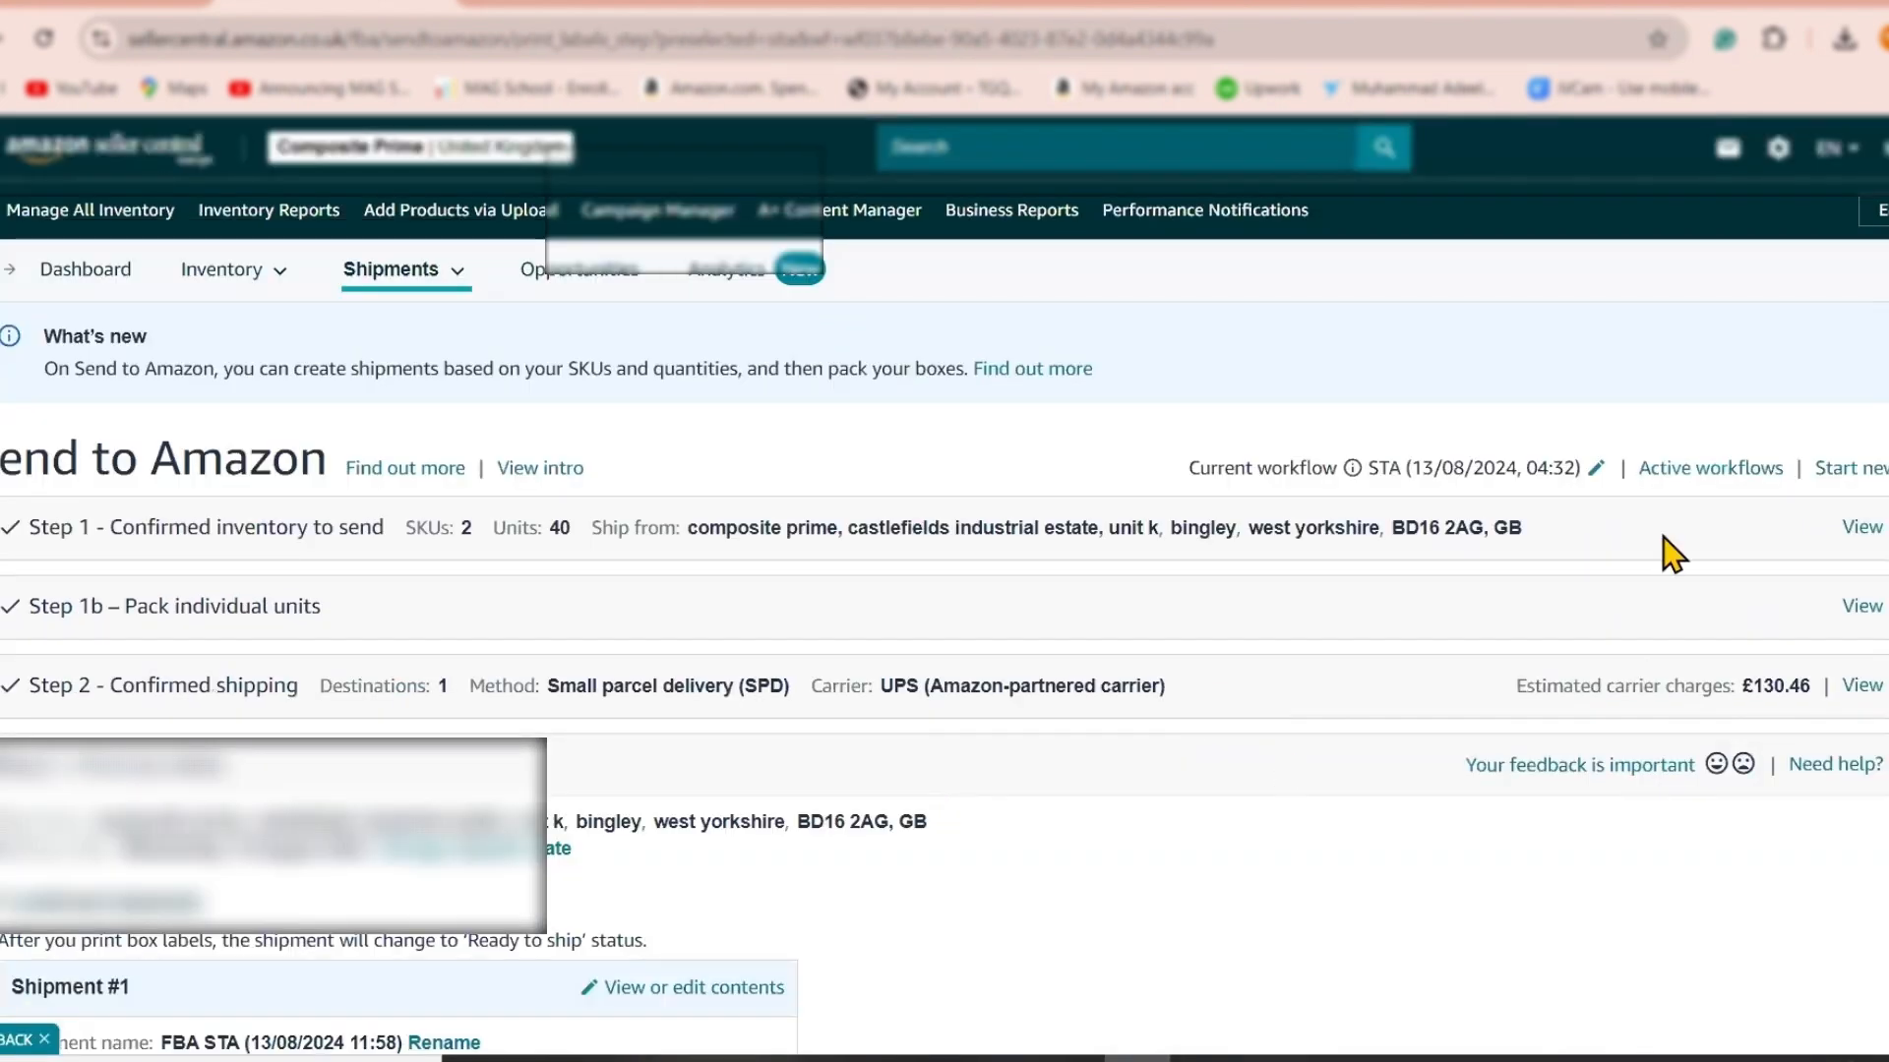
Step: Set the box and shipping label format to Thermal Printing - 102 x 152 mm (4 x 6 in) and print the labels
{"action": "scroll", "coordinate": [1198, 651], "scroll_direction": "down", "scroll_amount": 6}
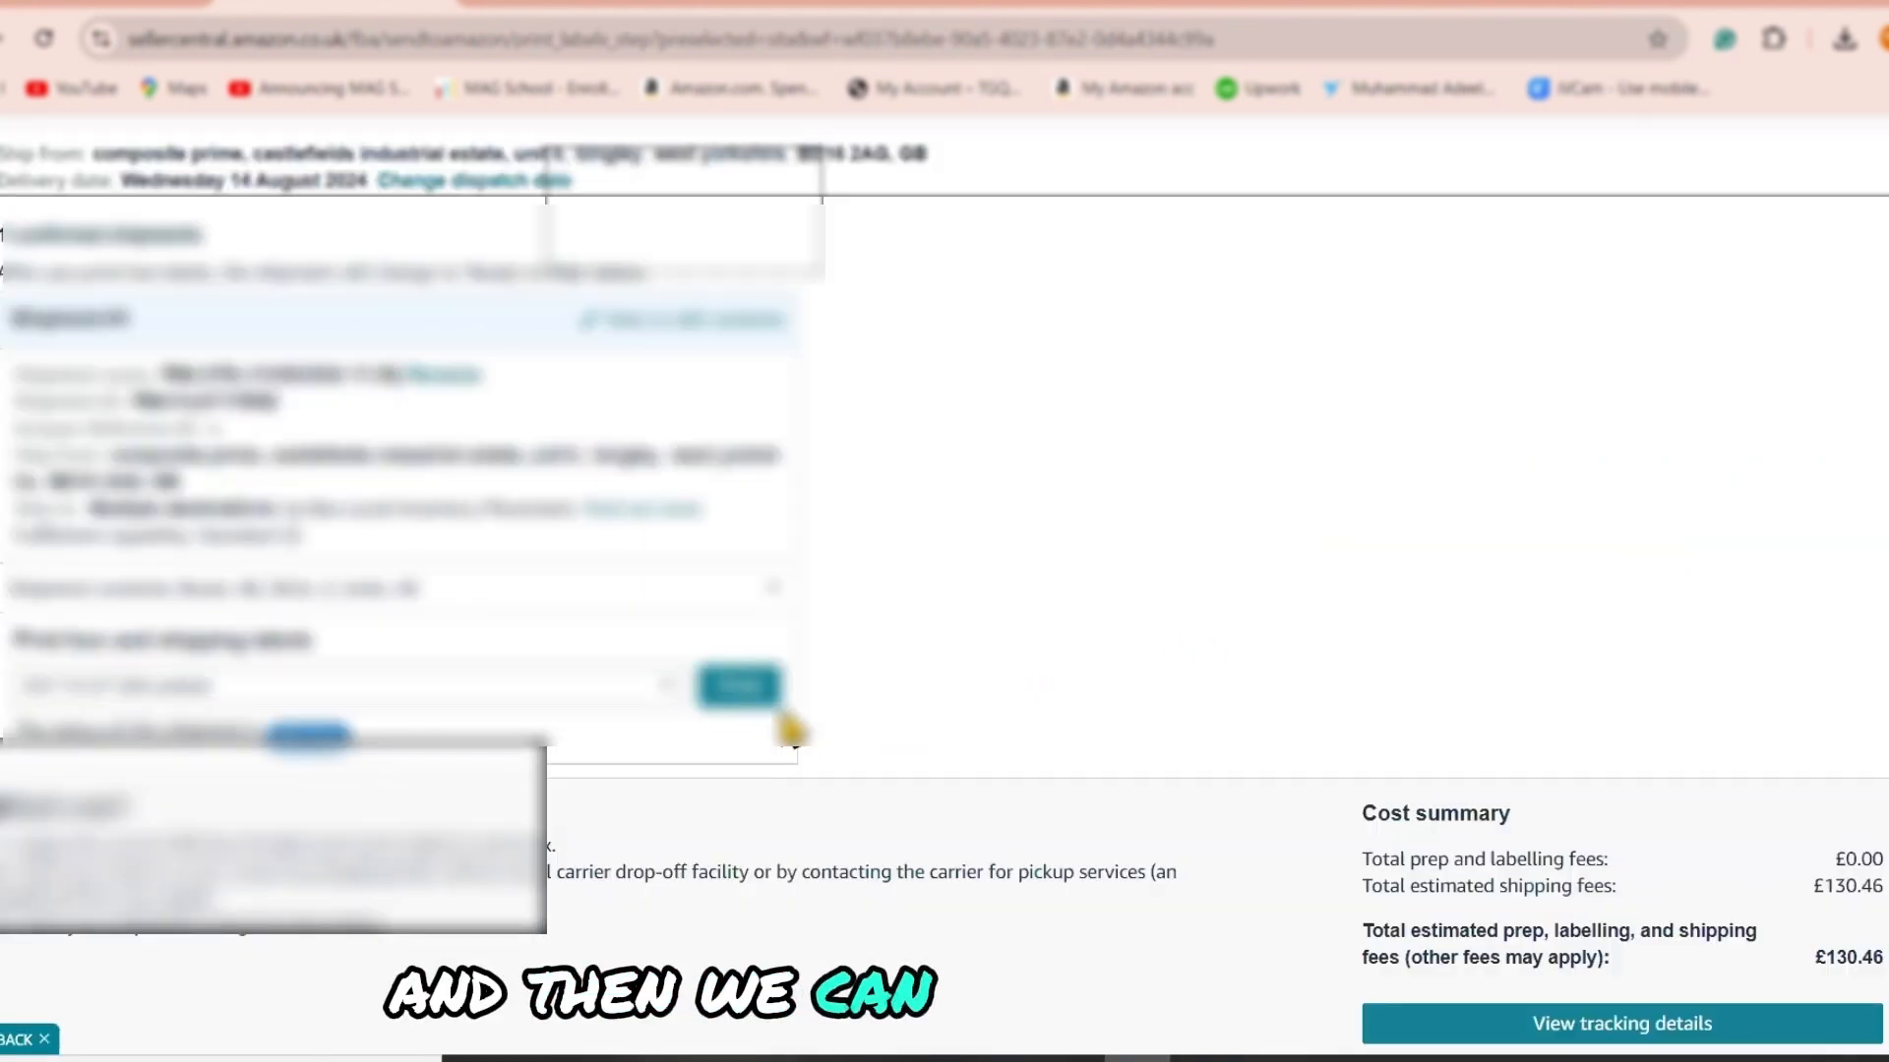
{"action": "scroll", "coordinate": [657, 569], "scroll_direction": "down", "scroll_amount": 2}
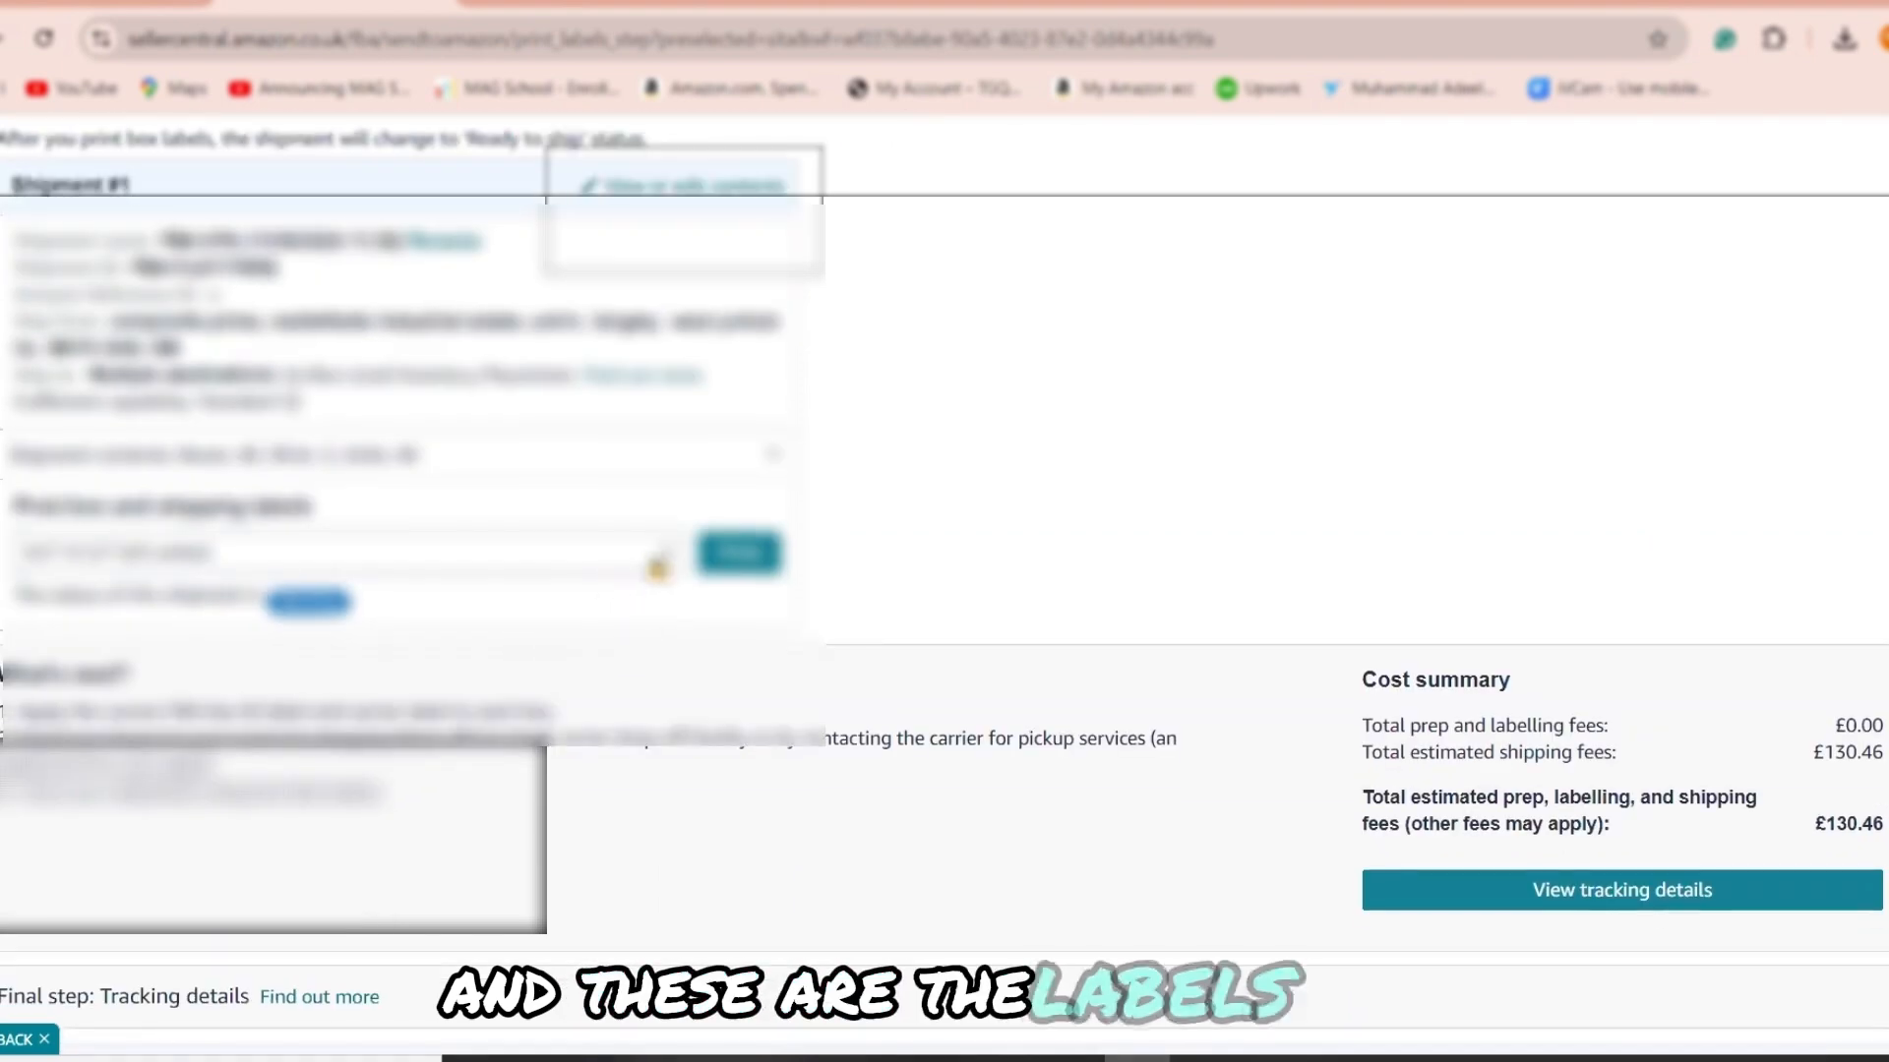
{"action": "left_click", "coordinate": [630, 566]}
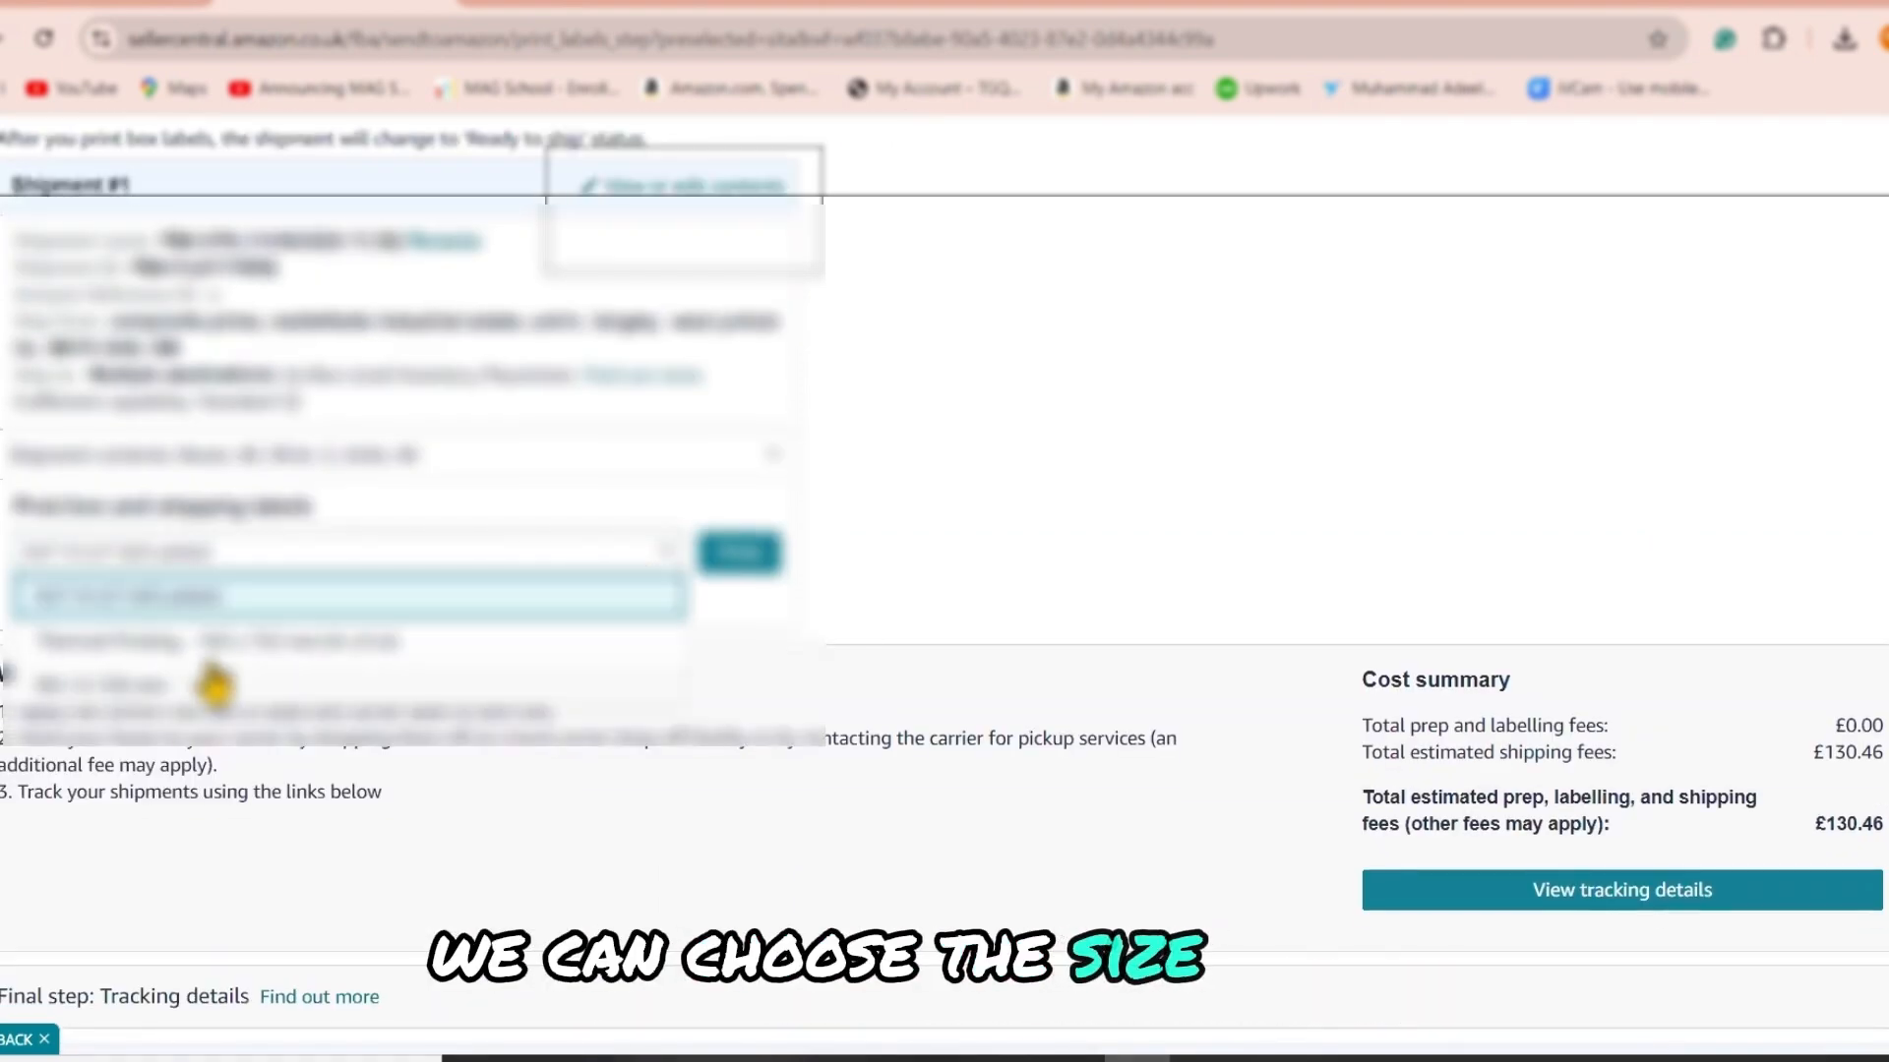
{"action": "left_click", "coordinate": [234, 649]}
{"action": "left_click", "coordinate": [738, 561]}
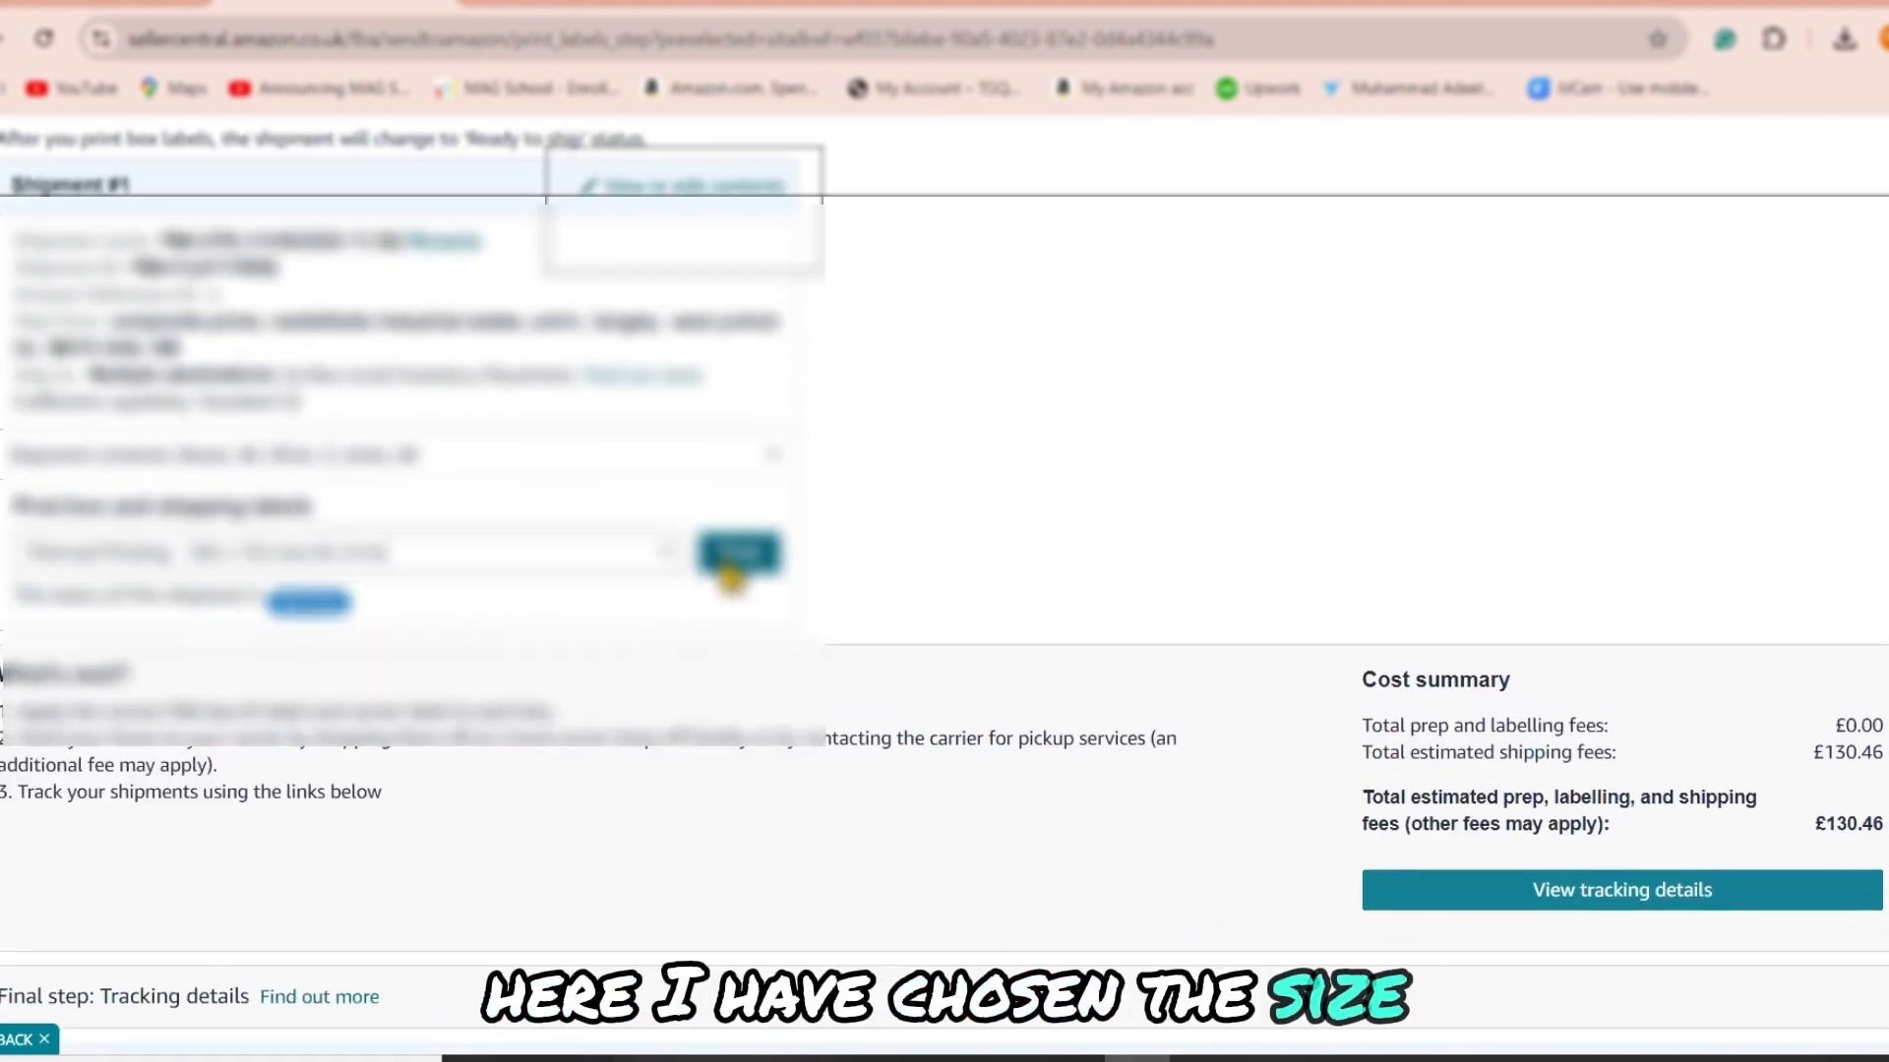
Step: Download the generated box label PDF and save it in the Downloads folder
{"action": "scroll", "coordinate": [1070, 509], "scroll_direction": "down", "scroll_amount": 3}
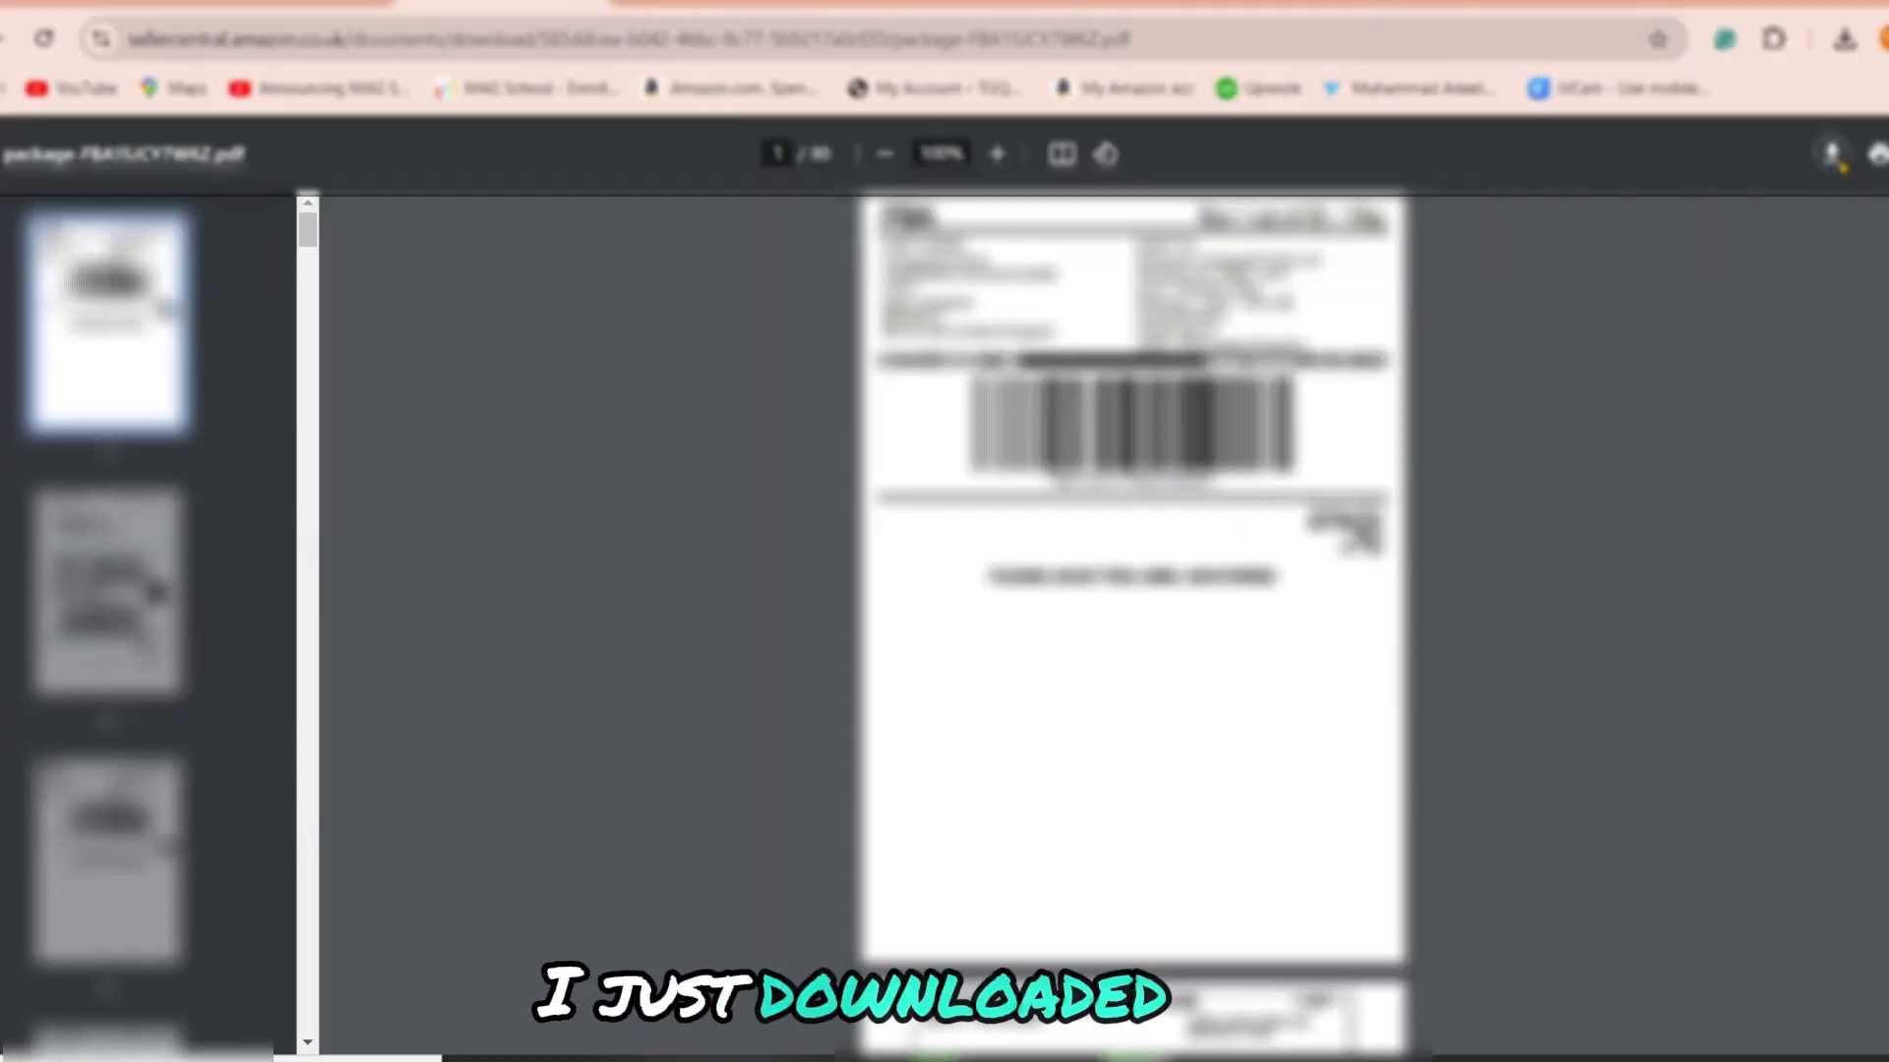
{"action": "left_click", "coordinate": [1832, 154]}
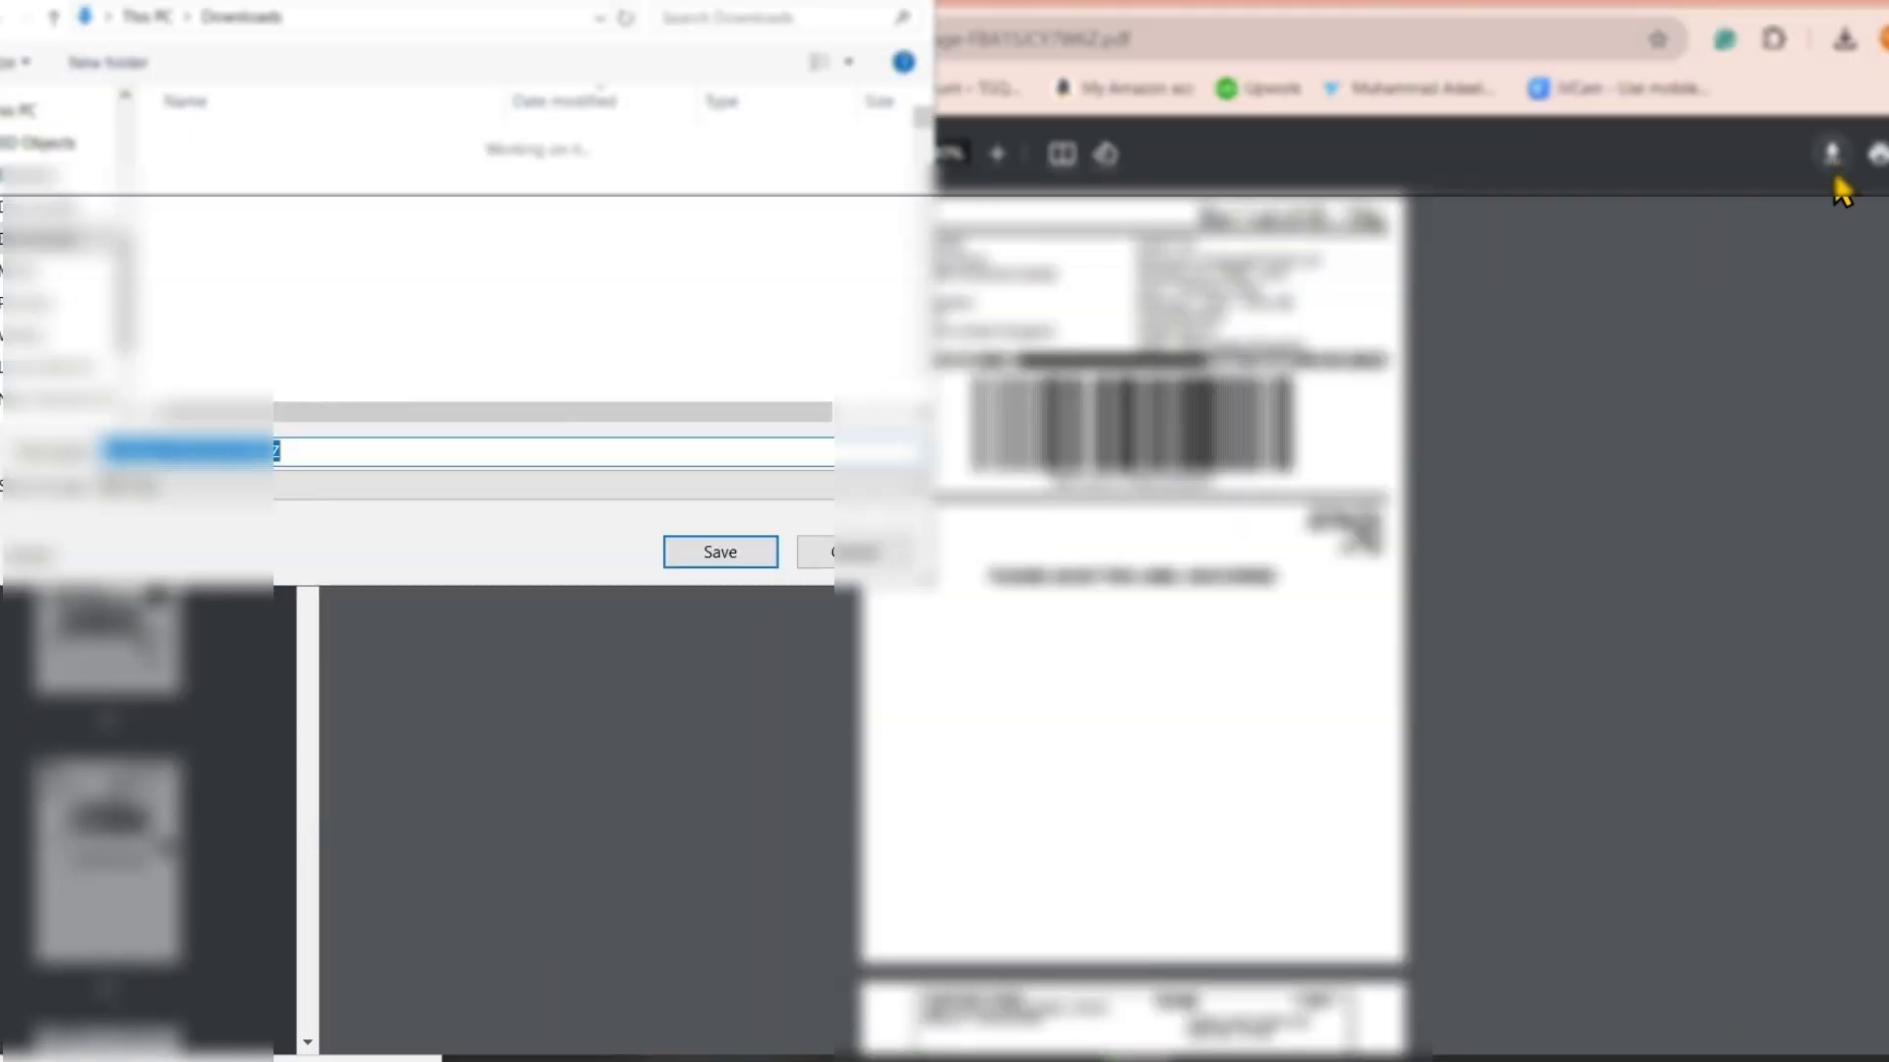
{"action": "left_click", "coordinate": [719, 552]}
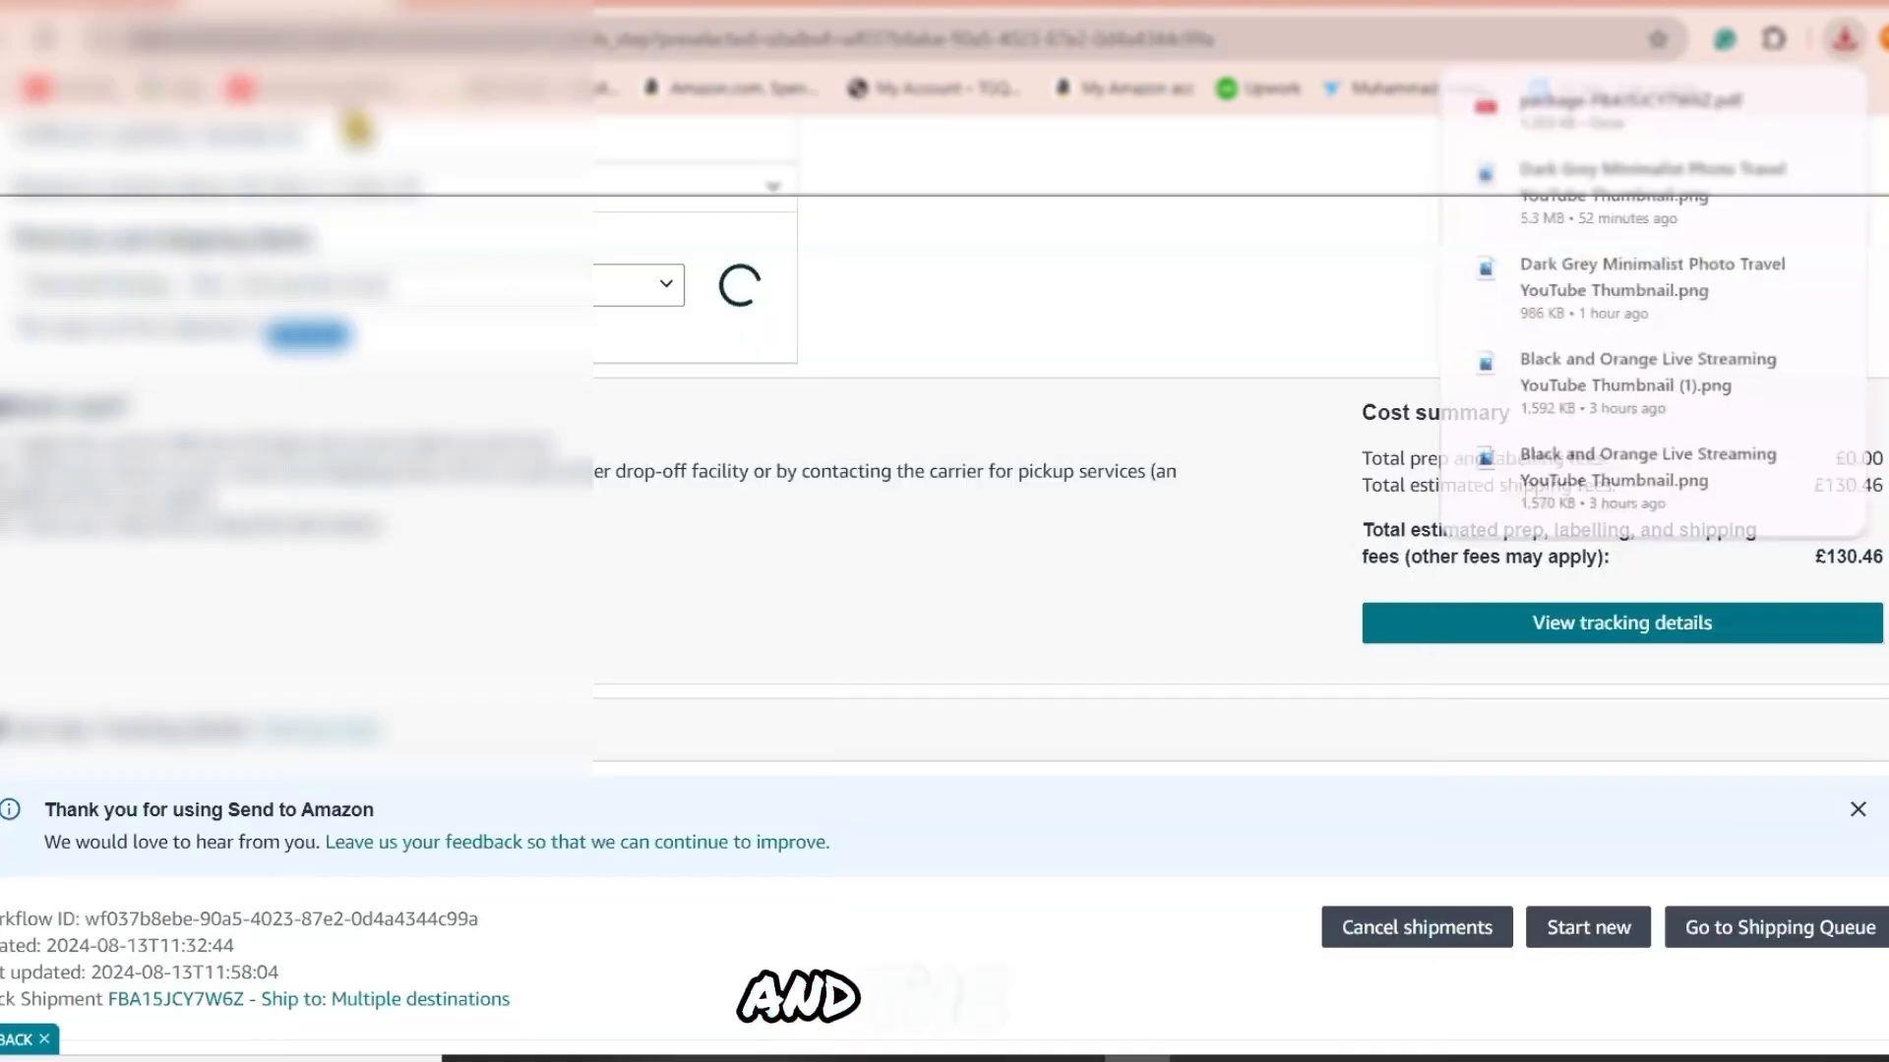
{"action": "scroll", "coordinate": [602, 544], "scroll_direction": "up", "scroll_amount": 5}
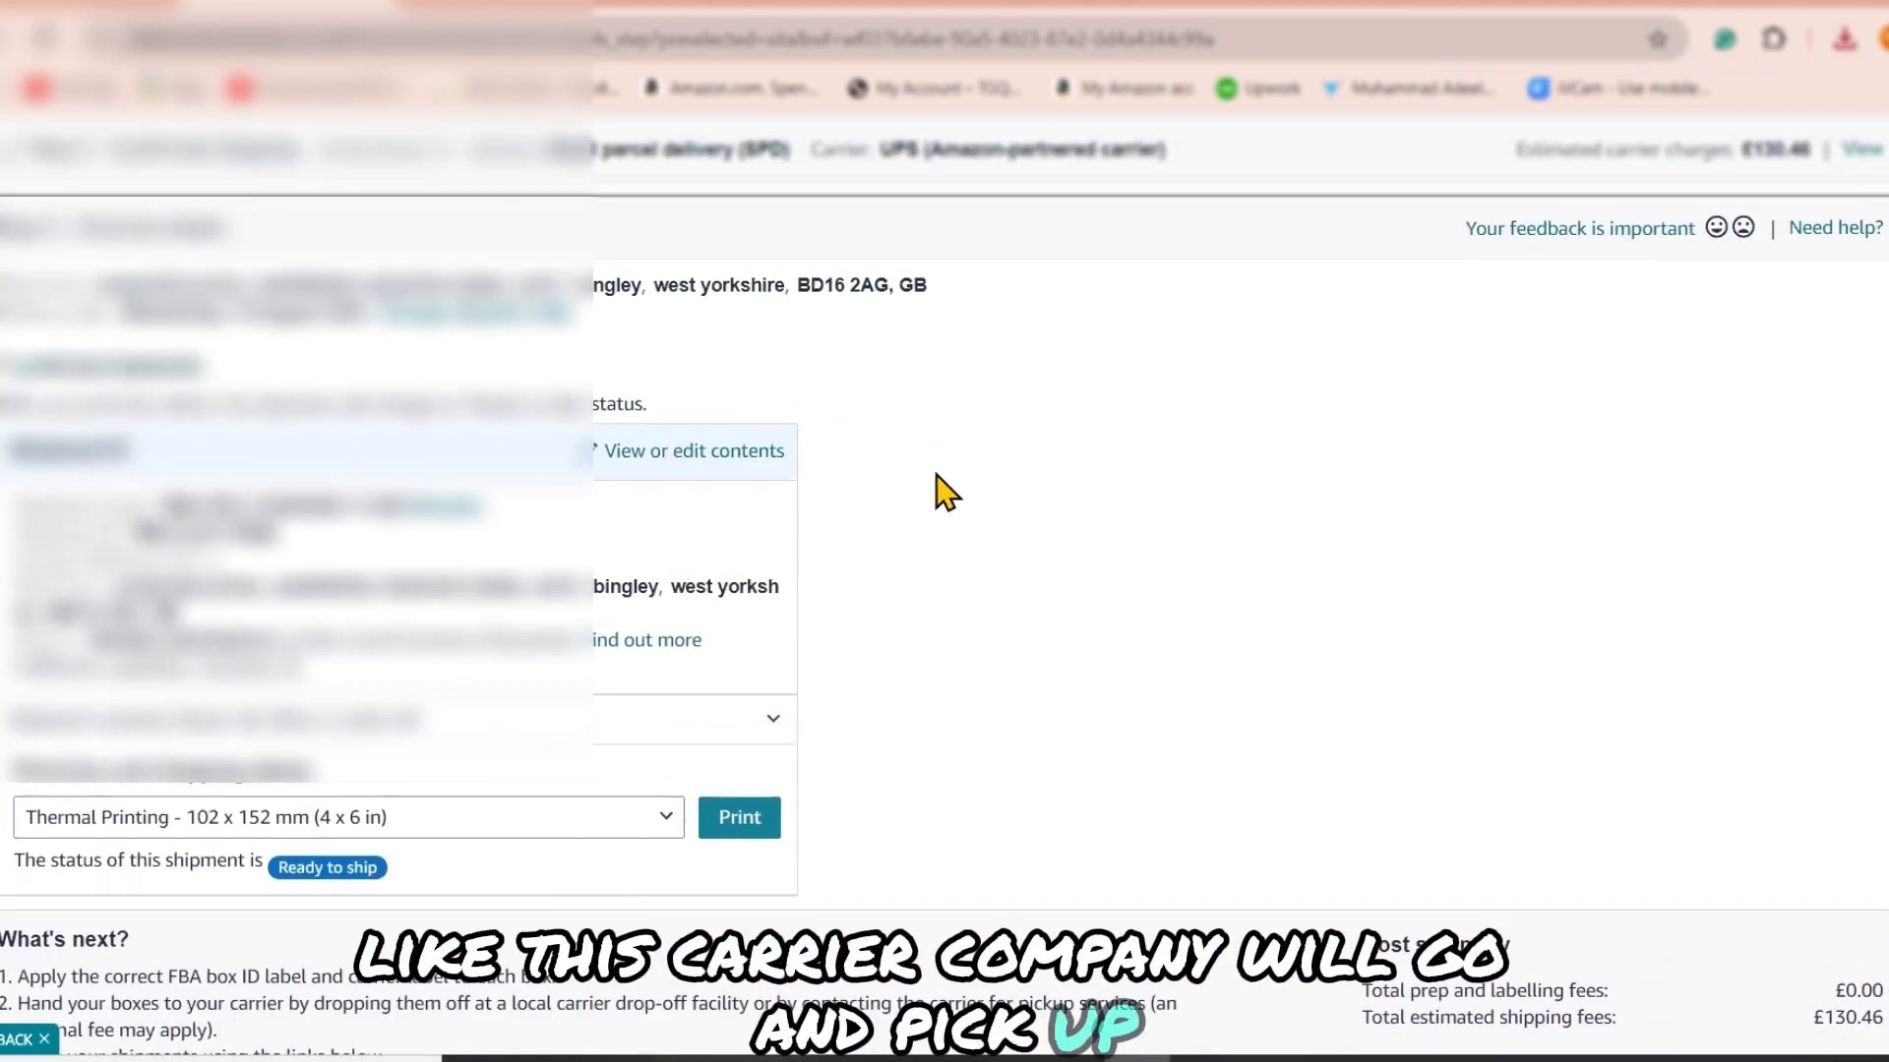
{"action": "scroll", "coordinate": [936, 482], "scroll_direction": "down", "scroll_amount": 5}
{"action": "scroll", "coordinate": [1013, 504], "scroll_direction": "down", "scroll_amount": 3}
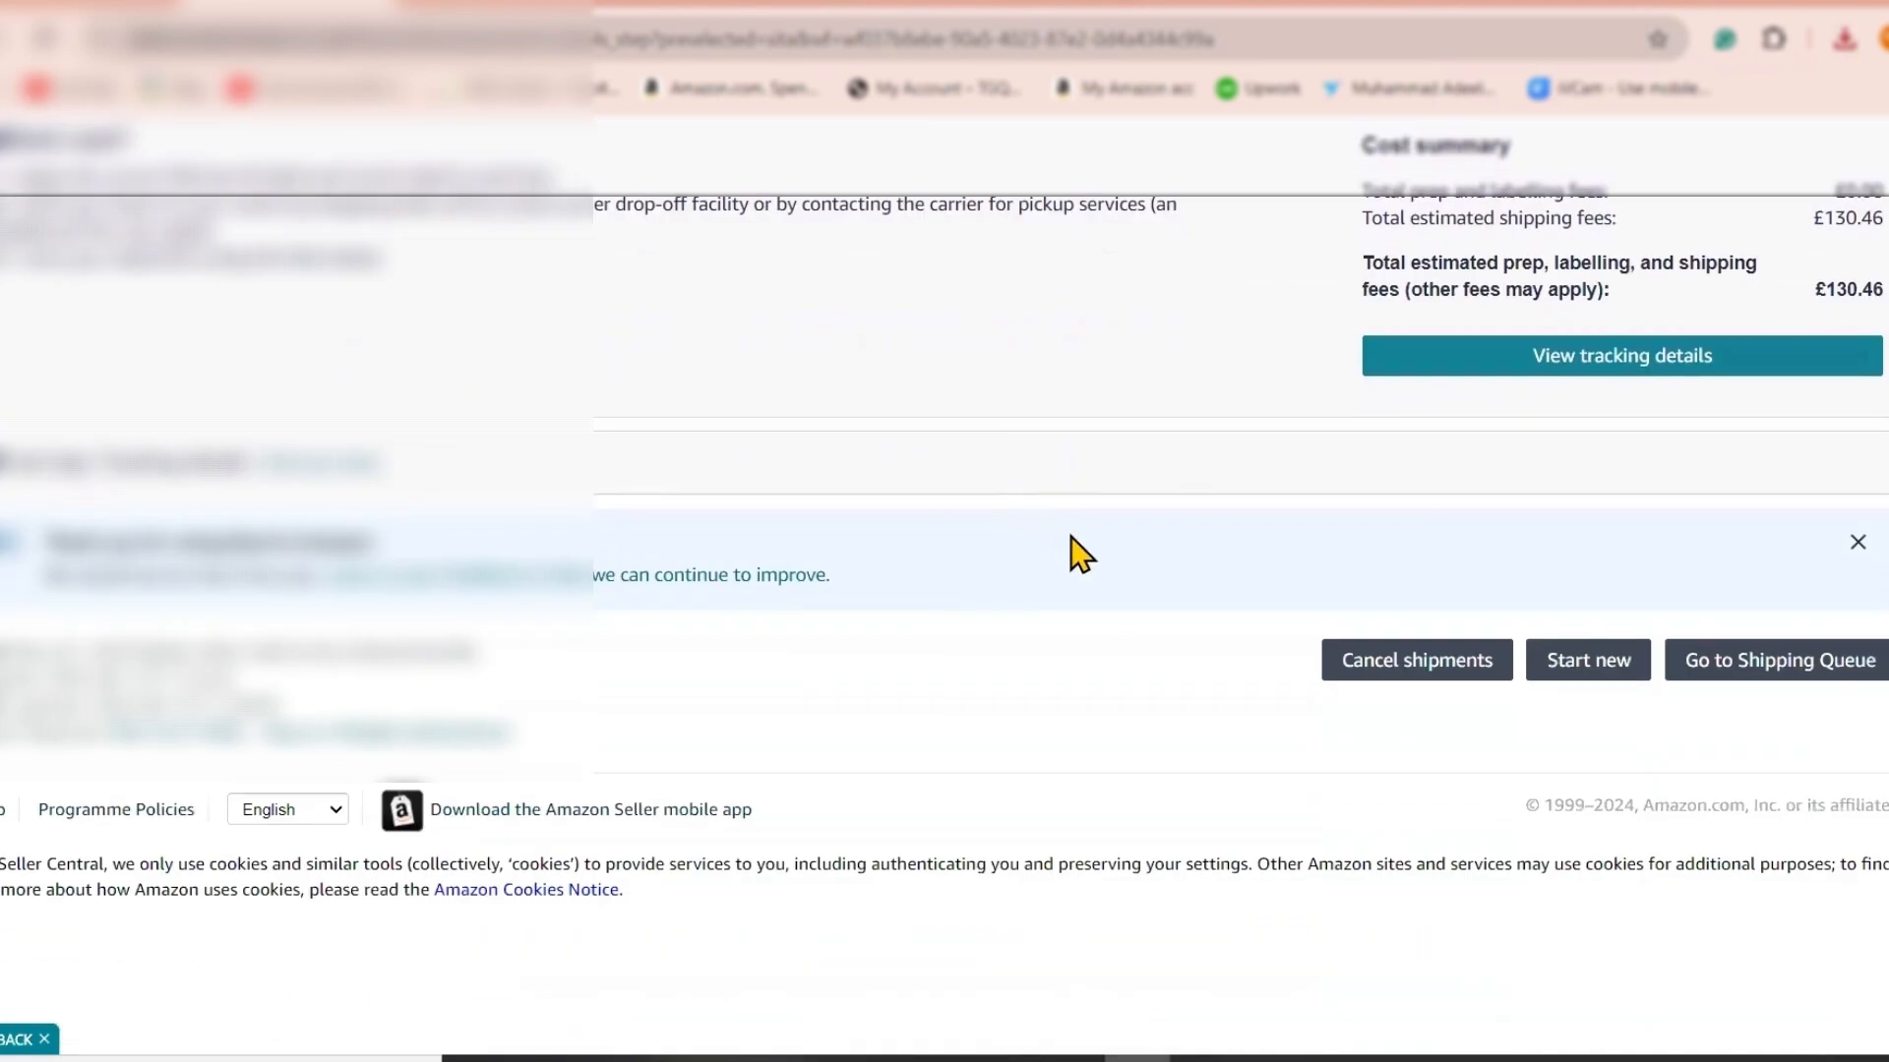